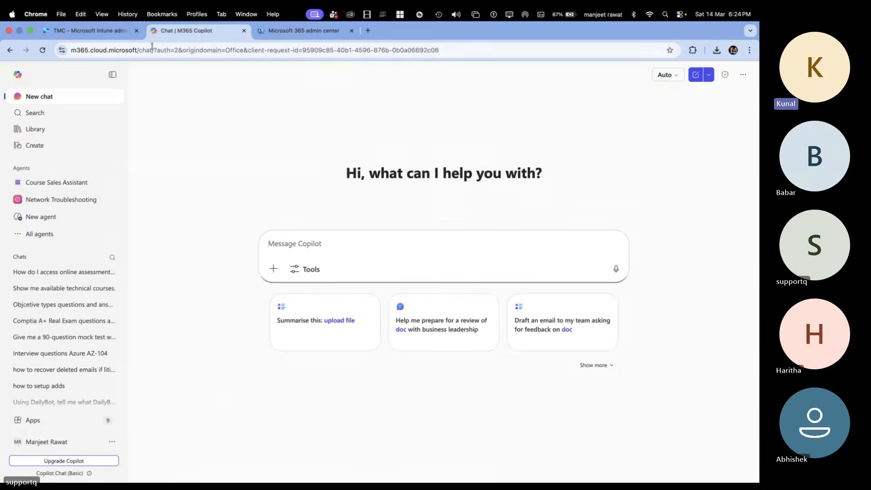
click(85, 31)
click(216, 37)
click(279, 37)
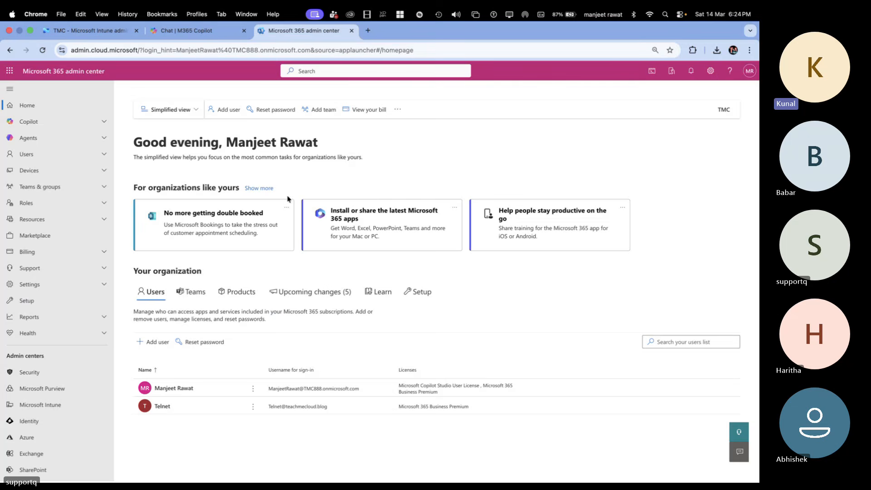
Step: Switch to the Microsoft Teams meeting and check its recording and transcription options
key(ctrl+Left)
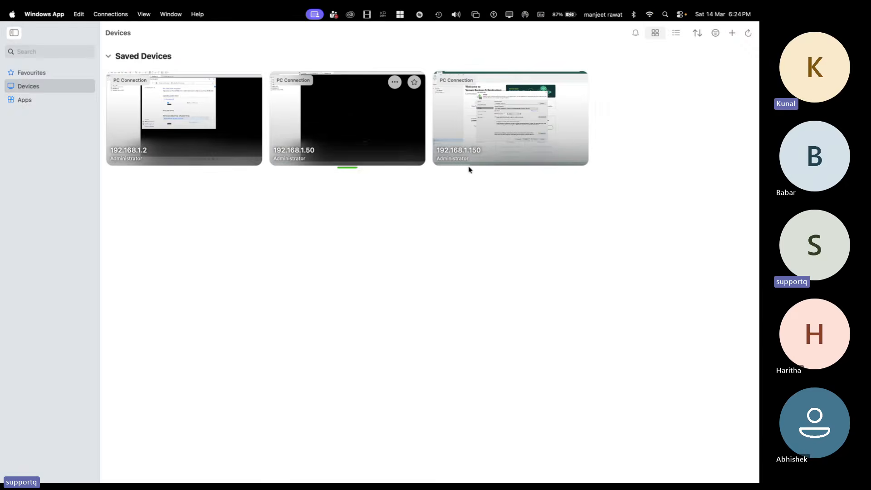
key(ctrl+Left)
click(546, 57)
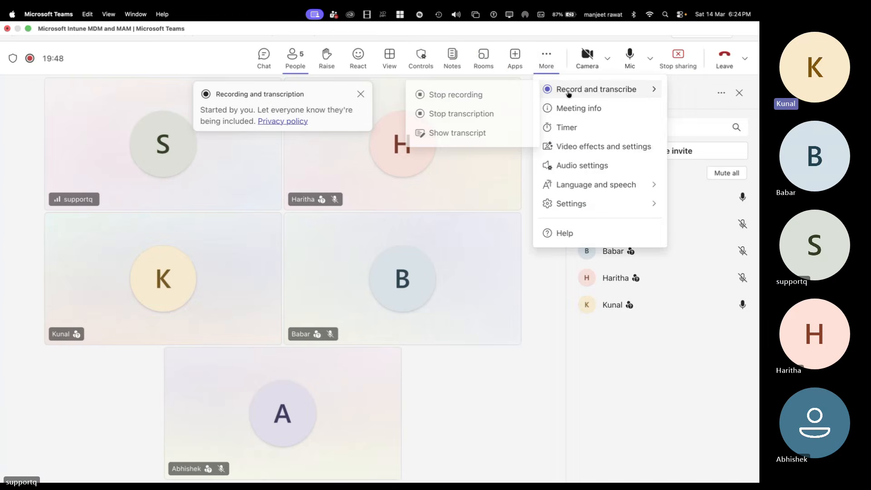
key(ctrl+Right)
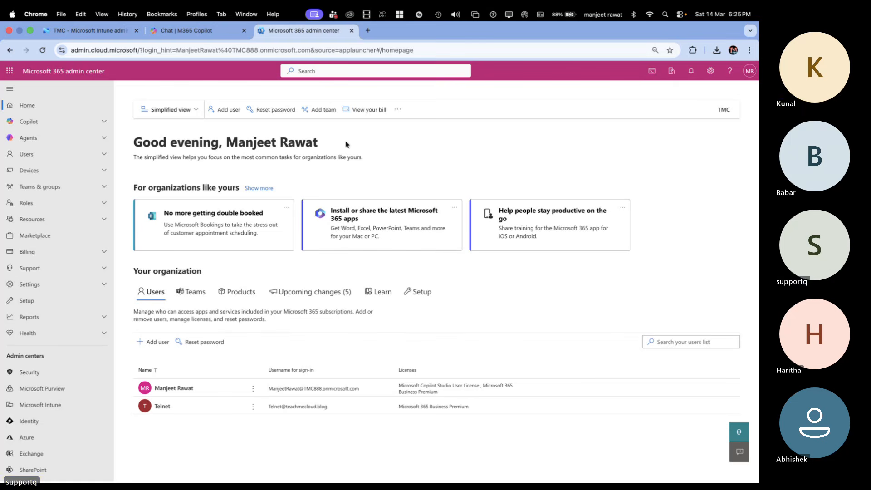
Step: Switch to OneNote and review the How to Setup Group Policy | Intune Portal page in the Microsoft Intune MD102 section
click(238, 34)
key(ctrl+Left)
key(ctrl+Left)
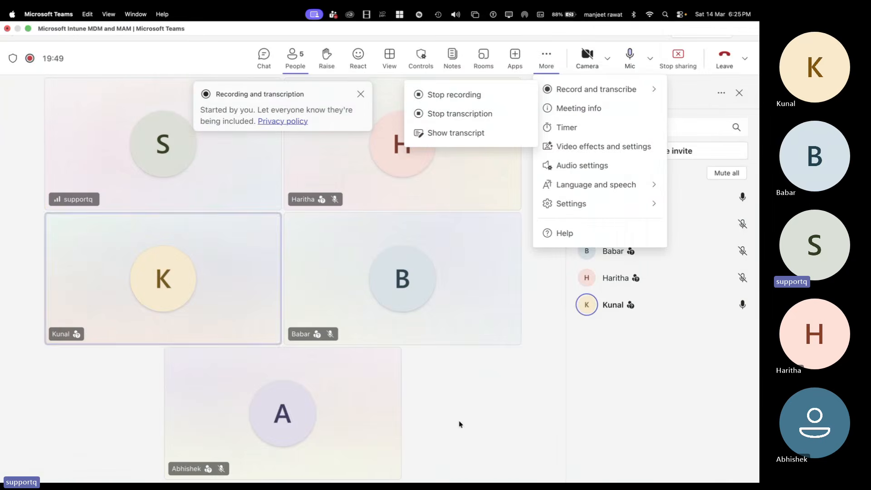
key(ctrl+Left)
click(515, 464)
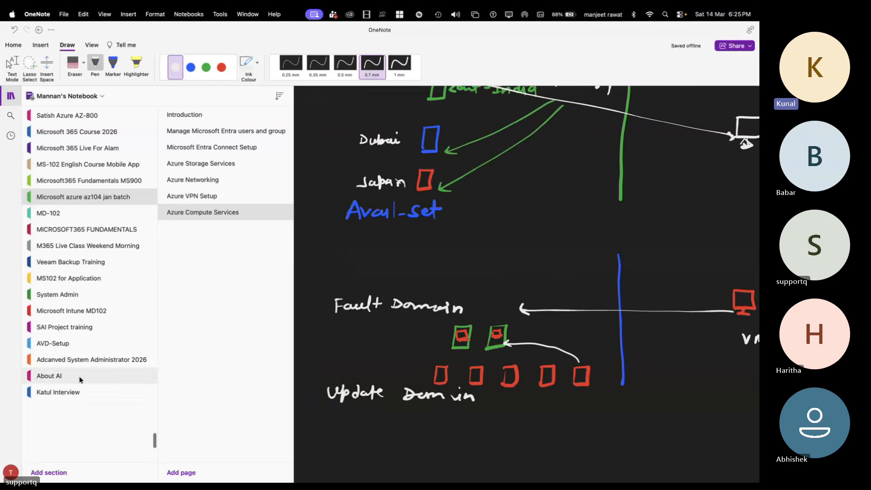
click(87, 309)
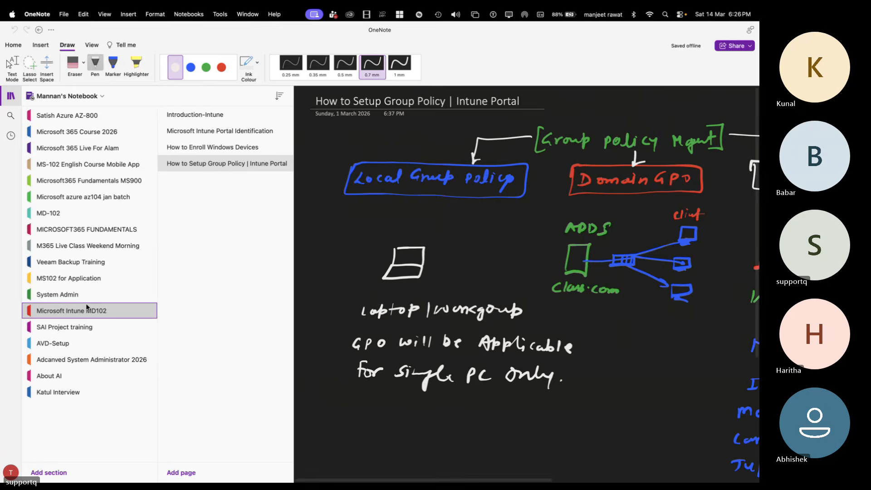
click(12, 96)
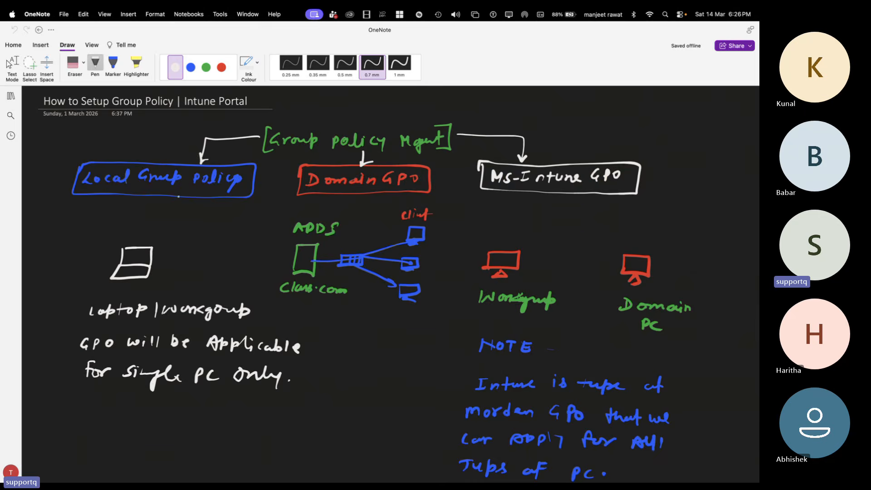
scroll(182, 199, down, 2)
scroll(187, 205, up, 2)
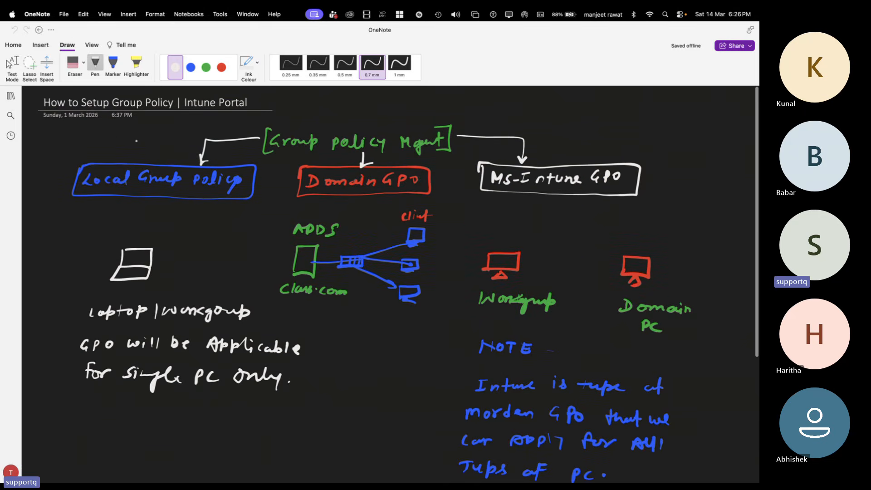
scroll(136, 142, down, 5)
scroll(544, 363, up, 5)
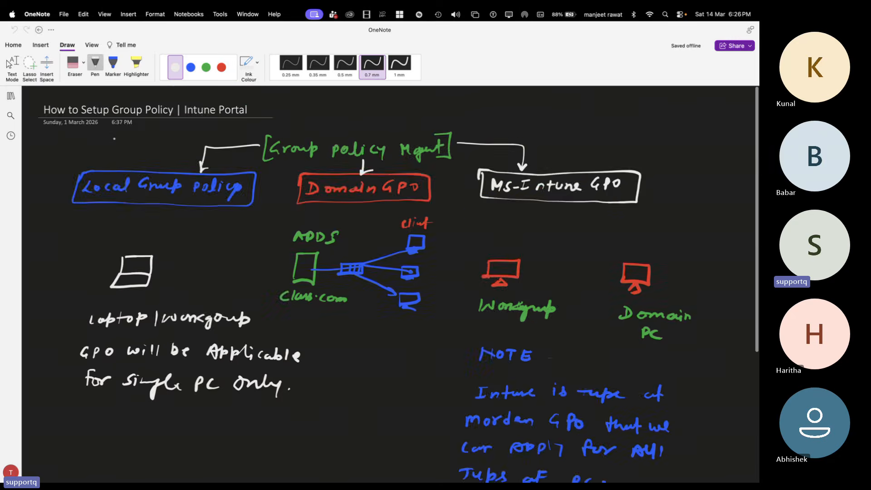
scroll(544, 363, down, 9)
scroll(544, 363, up, 9)
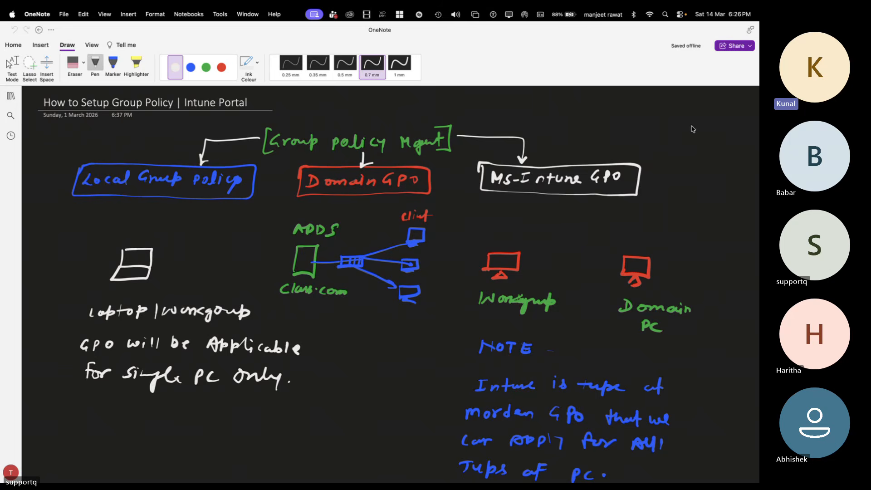
Step: Look at the System Admin section's Desktop Troubleshooting page and return to the Microsoft Intune MD102 section
click(10, 97)
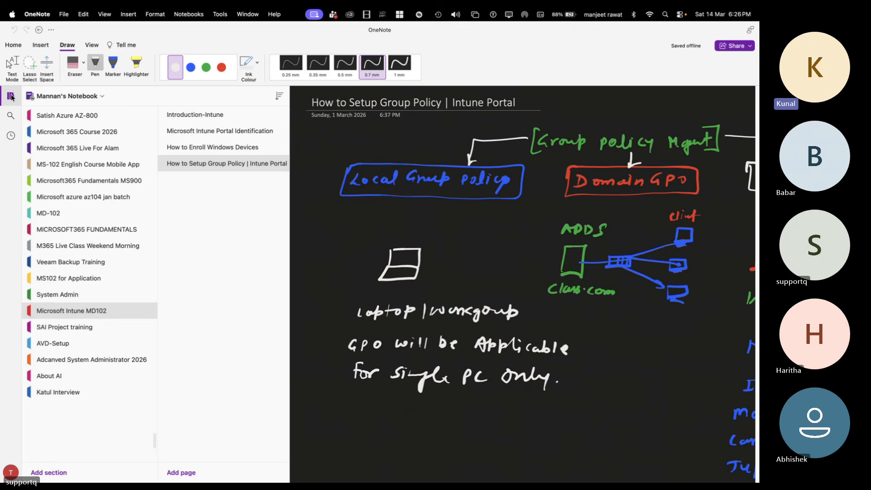
click(85, 278)
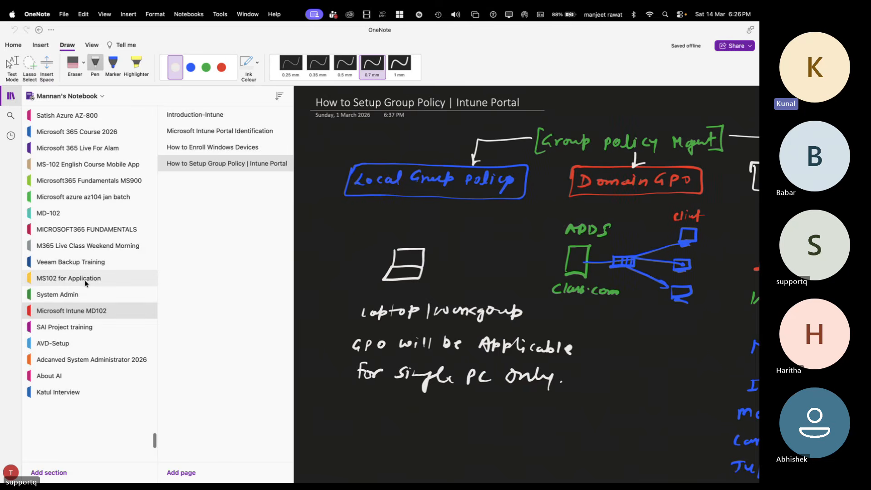
click(85, 294)
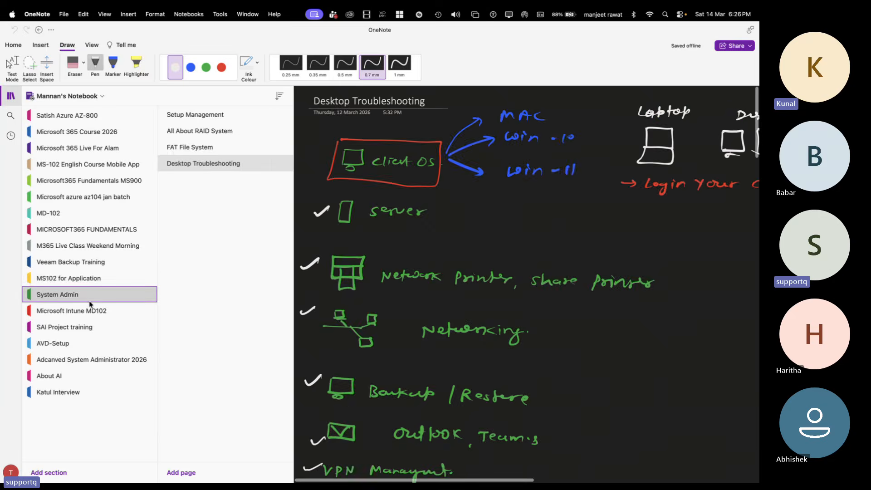
click(90, 311)
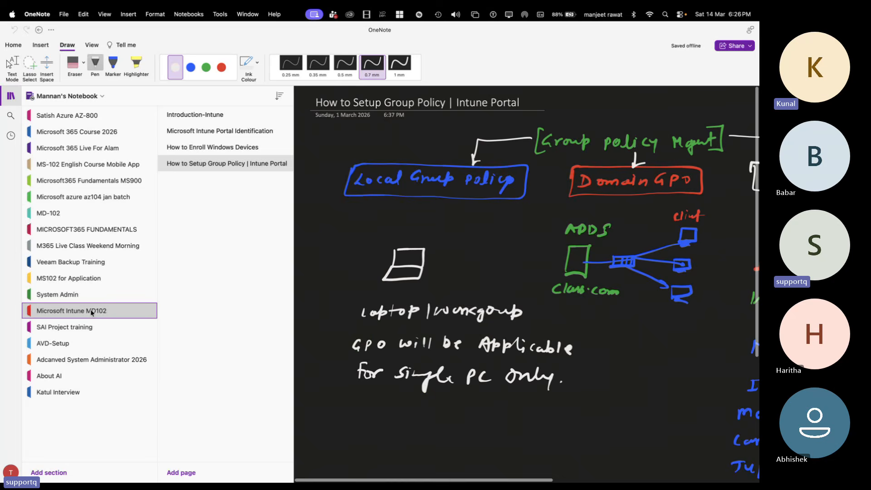
click(15, 97)
Step: Switch to the remote VMware session and sign in to the Windows 11 virtual machine as Administrator with the account password
key(ctrl+Right)
key(ctrl+Right)
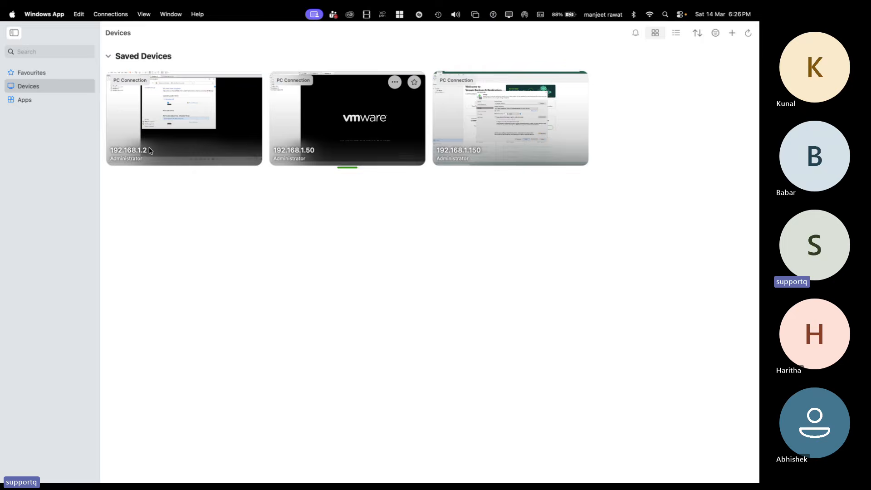
key(ctrl+Right)
key(ctrl+Left)
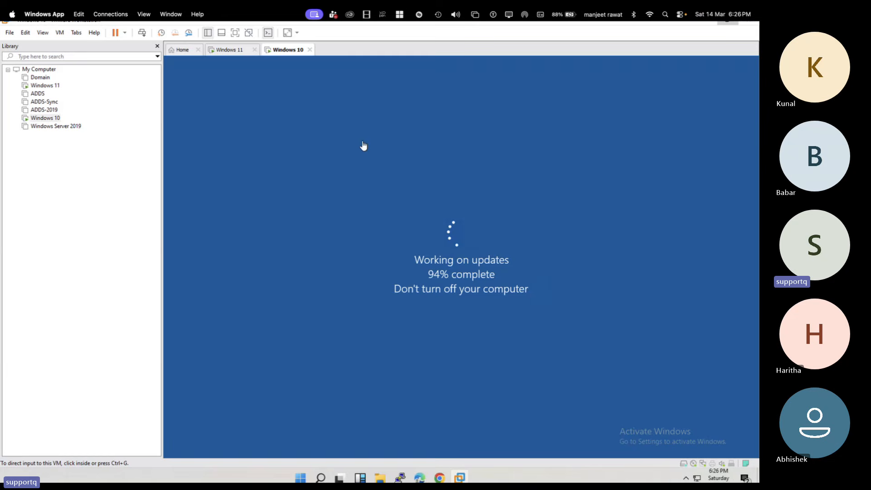
click(233, 50)
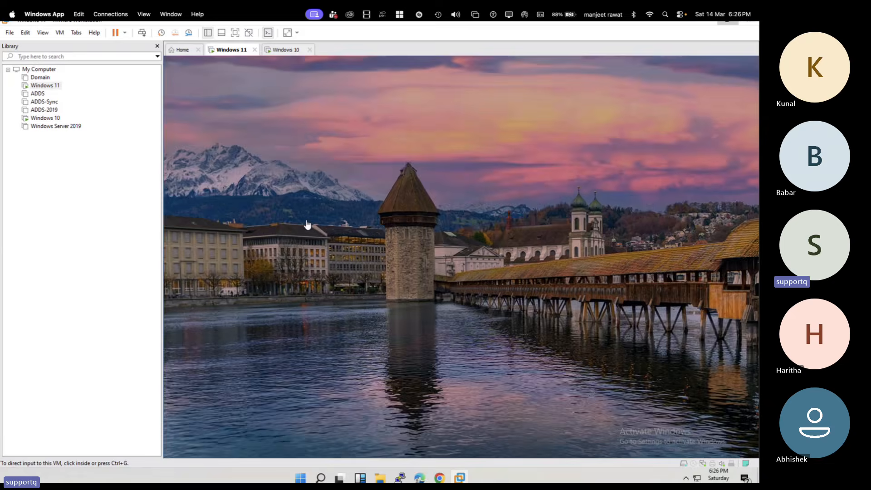
click(306, 224)
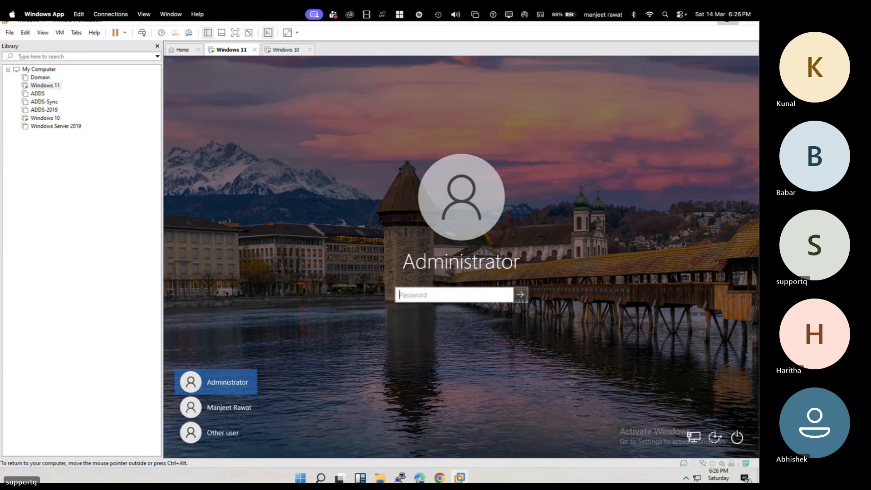
text(••••••••)
key(Return)
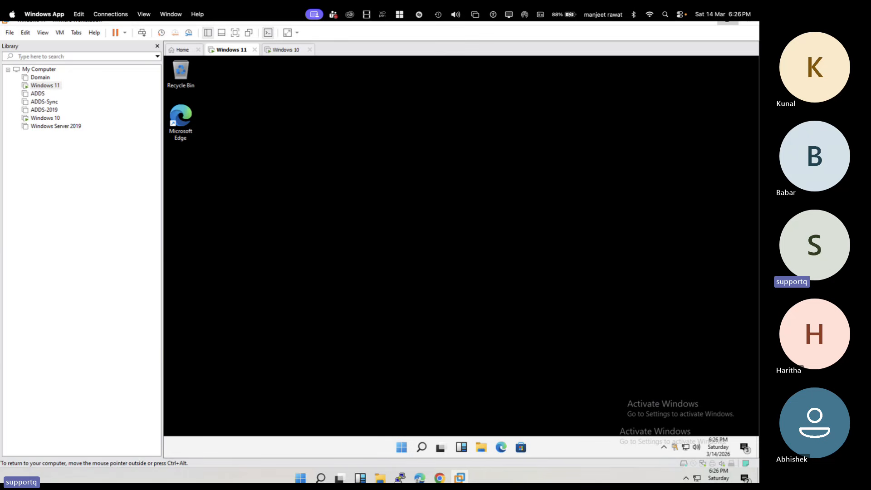
key(ctrl+alt)
key(super+r)
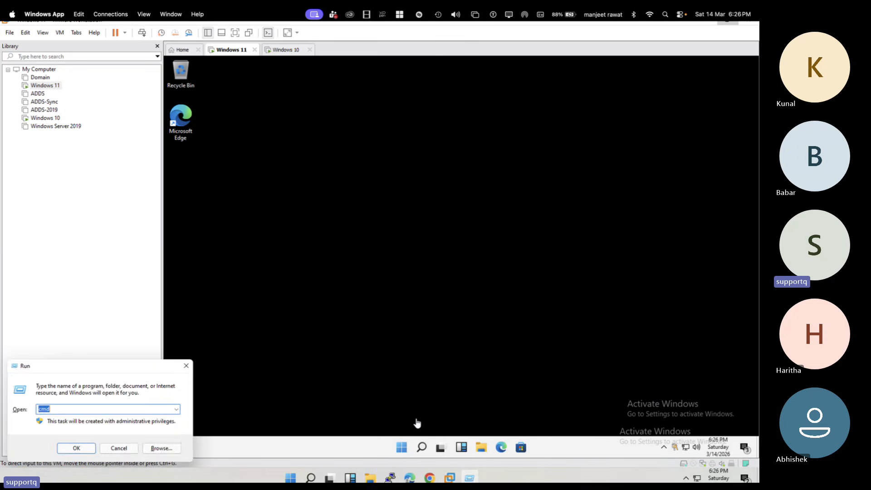
click(417, 423)
Step: Start Command Prompt (cmd) in the Windows 11 virtual machine and run hostname to check the computer's name
right_click(402, 454)
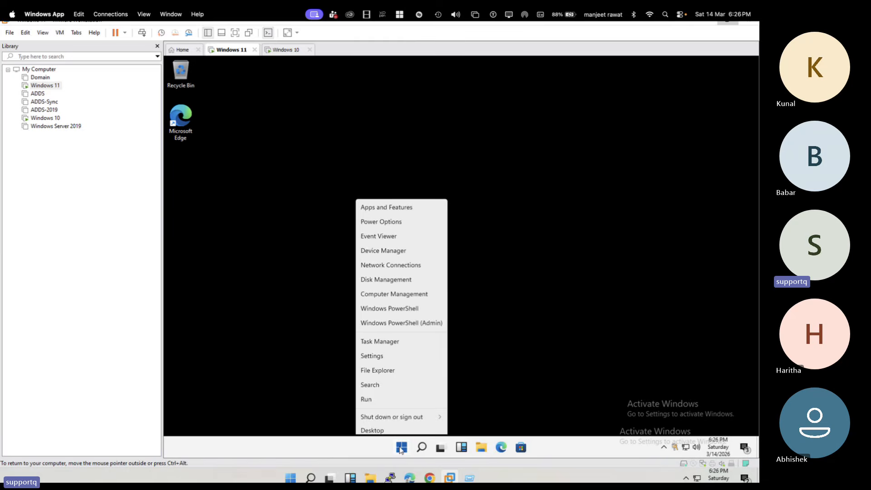
click(386, 399)
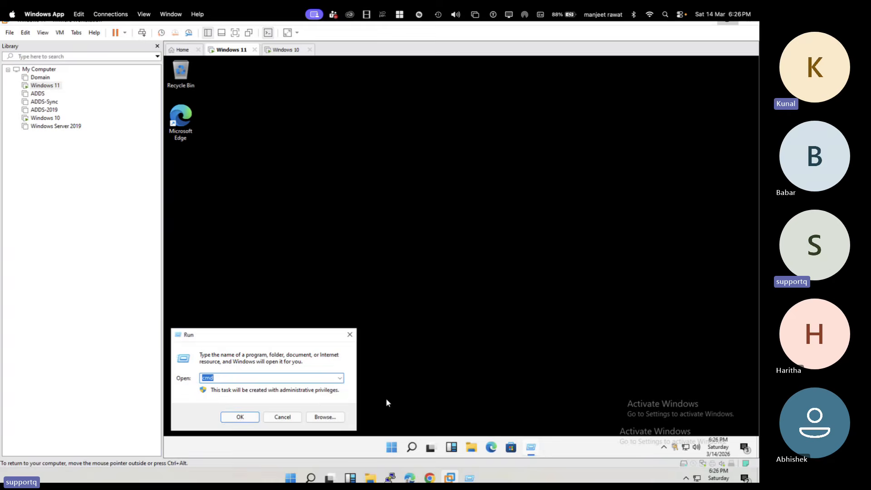
key(Return)
text(hostbnam)
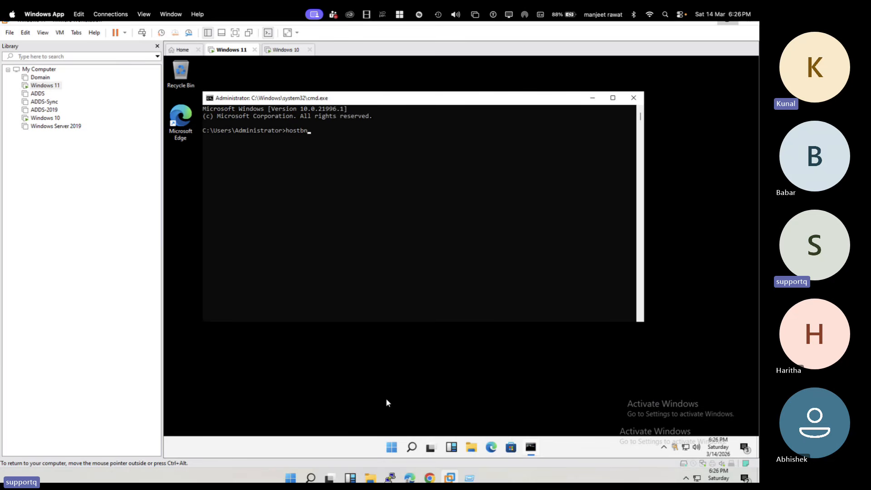
key(BackSpace)
key(BackSpace)
key(BackSpace)
key(BackSpace)
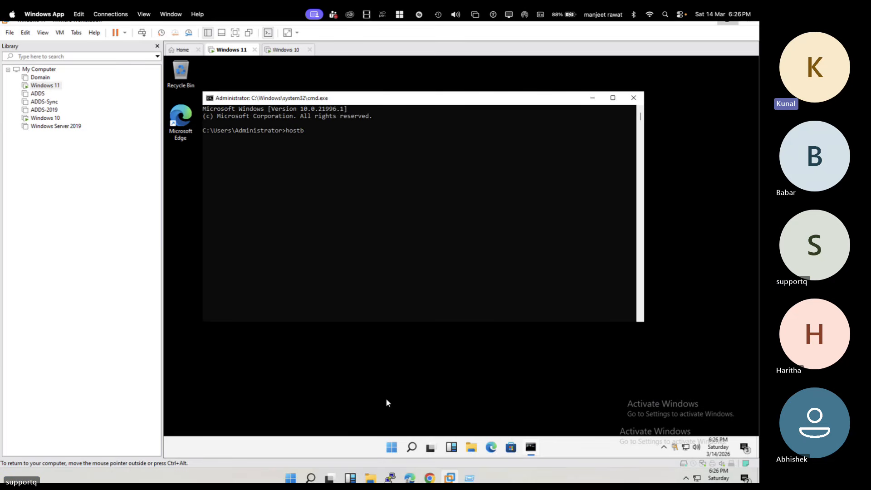
text(name)
key(Return)
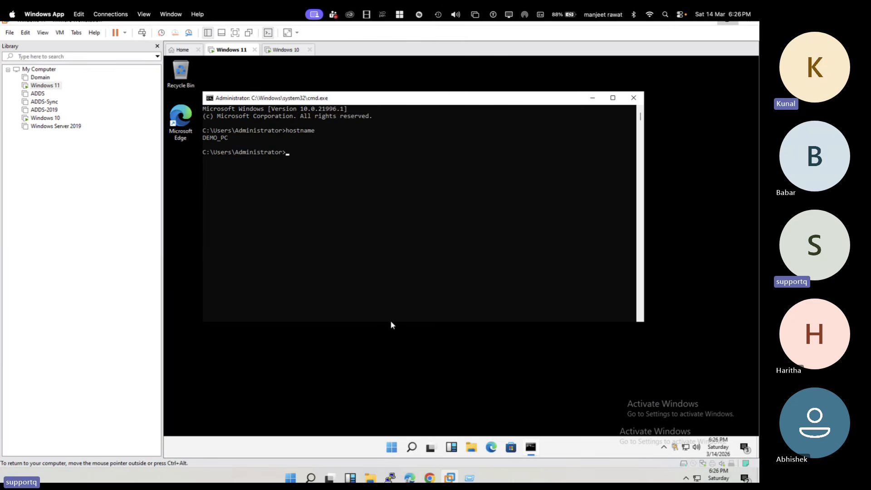
Step: Switch to the Intune admin center in Chrome and examine the Windows devices list, including the noncompliant TEST-PC
key(ctrl+Left)
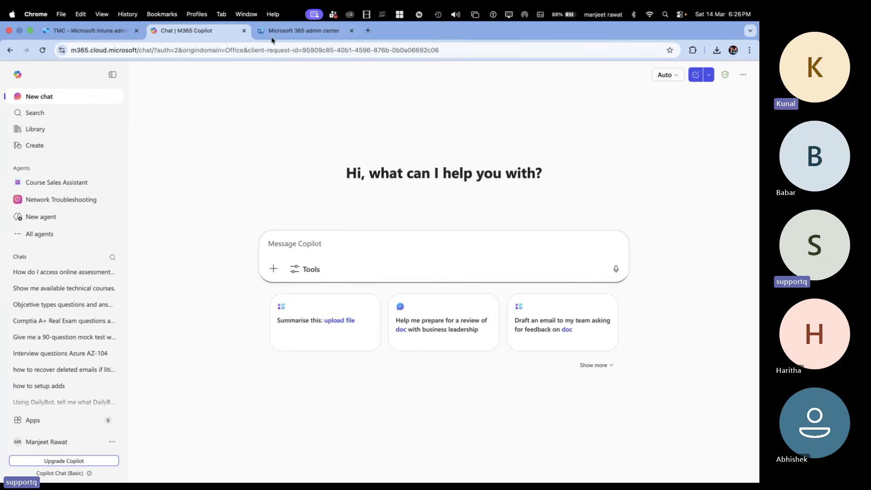
click(273, 34)
click(94, 33)
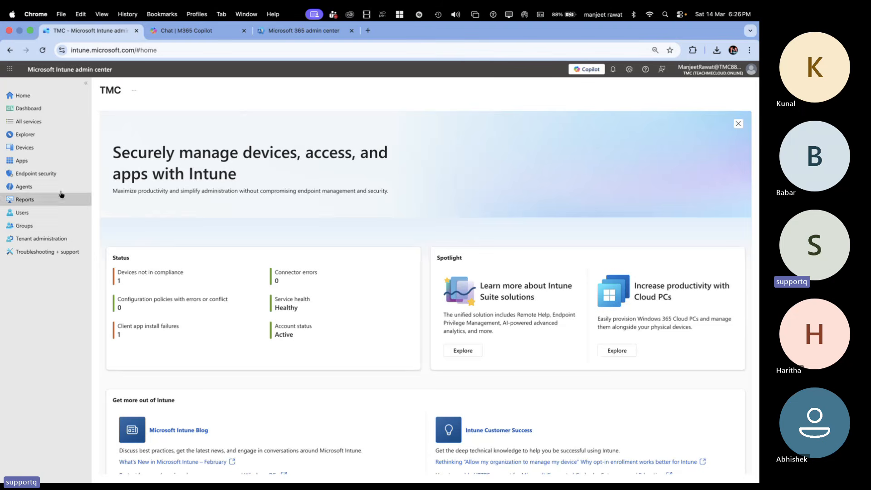
click(24, 148)
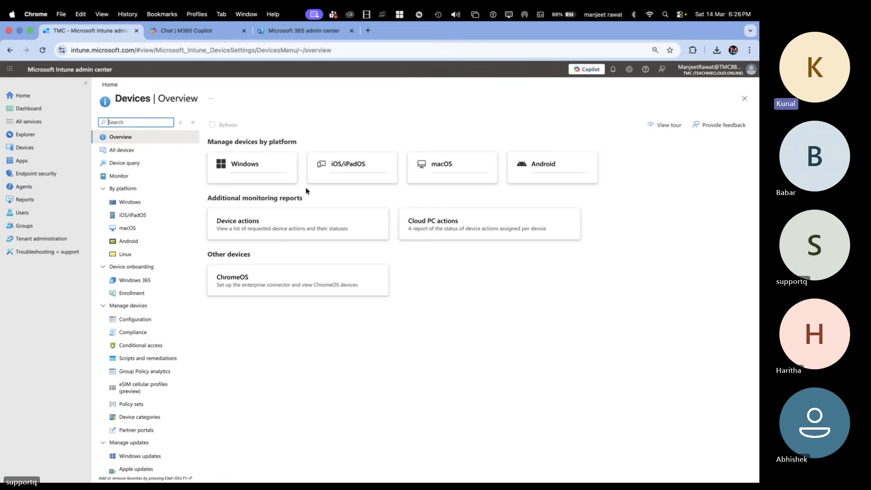
click(264, 178)
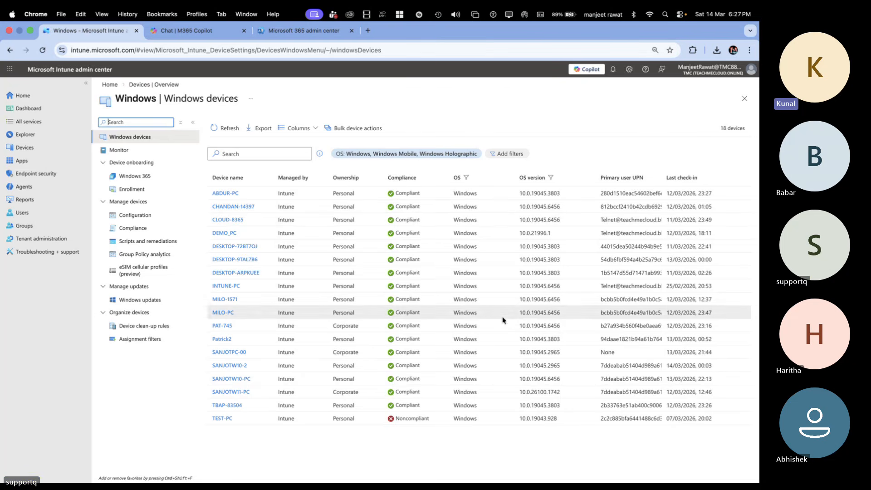
click(221, 418)
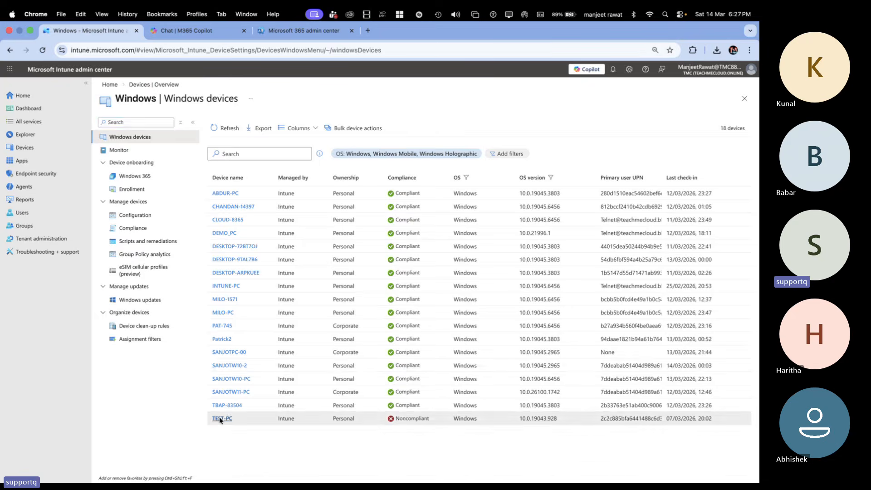
click(147, 85)
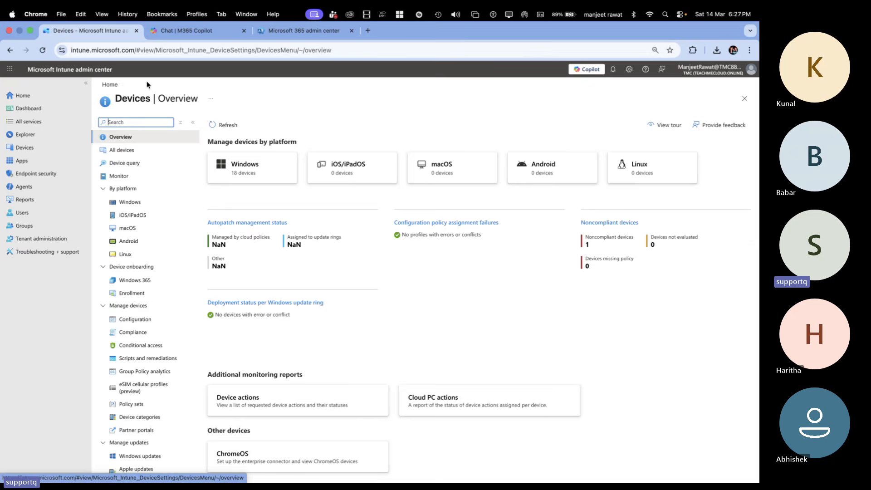
Step: Return to the Windows 11 virtual machine, close Command Prompt and check the CLOUD AD domain connection in the Access work or school account settings
key(ctrl+Right)
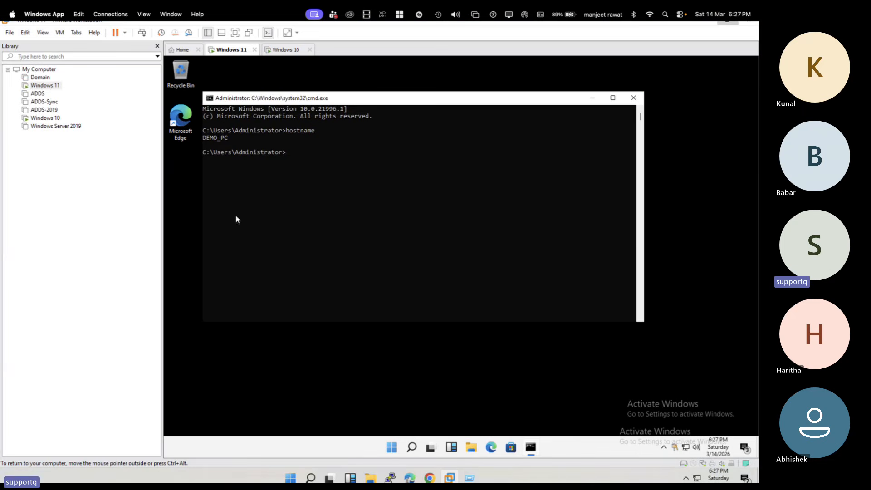
click(634, 98)
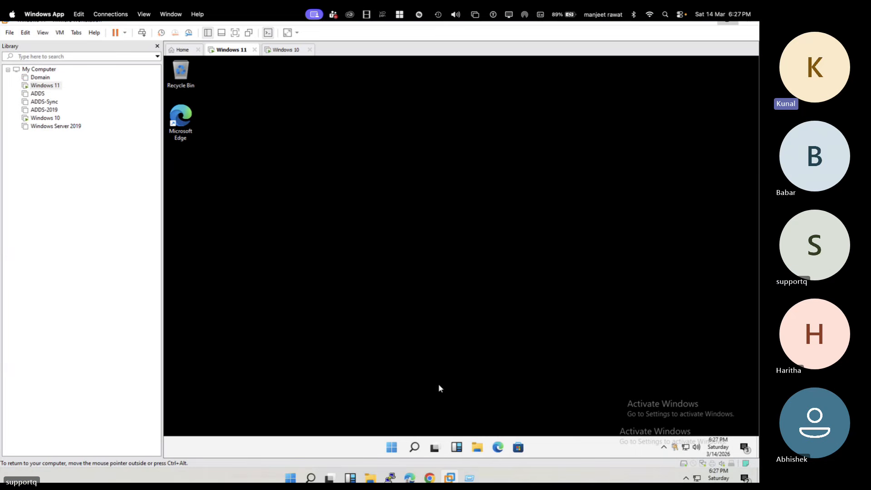
right_click(402, 448)
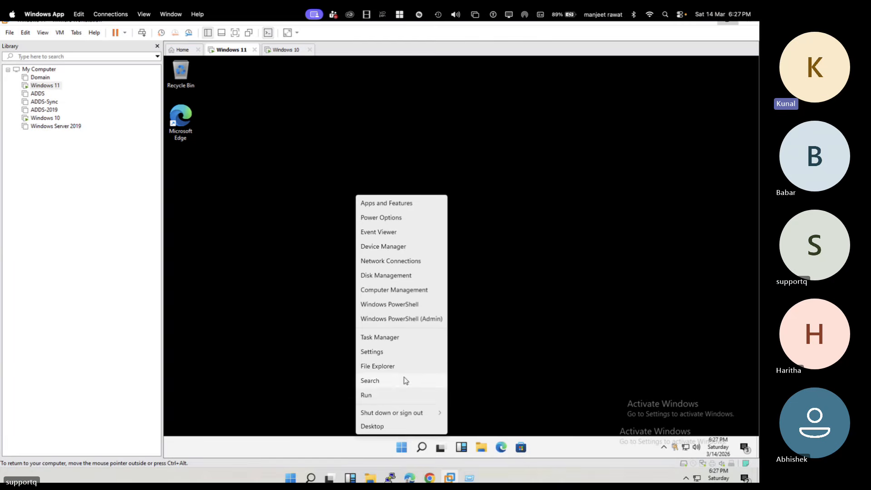
click(384, 353)
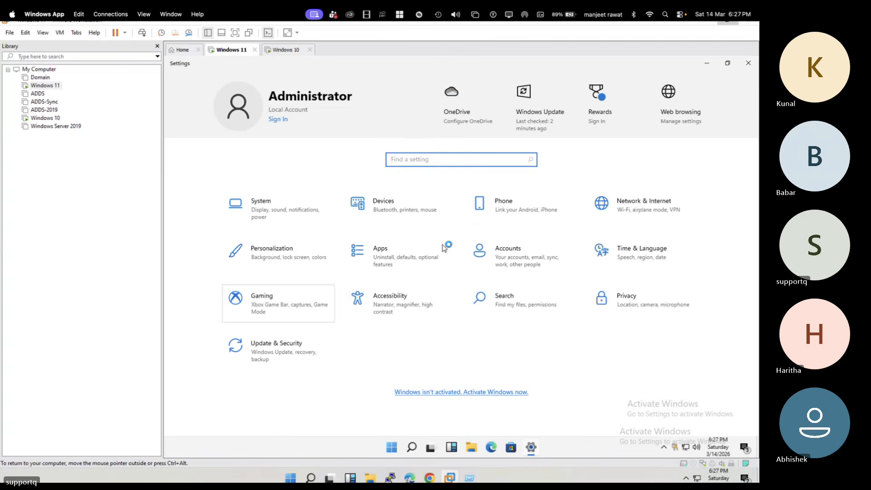
click(519, 257)
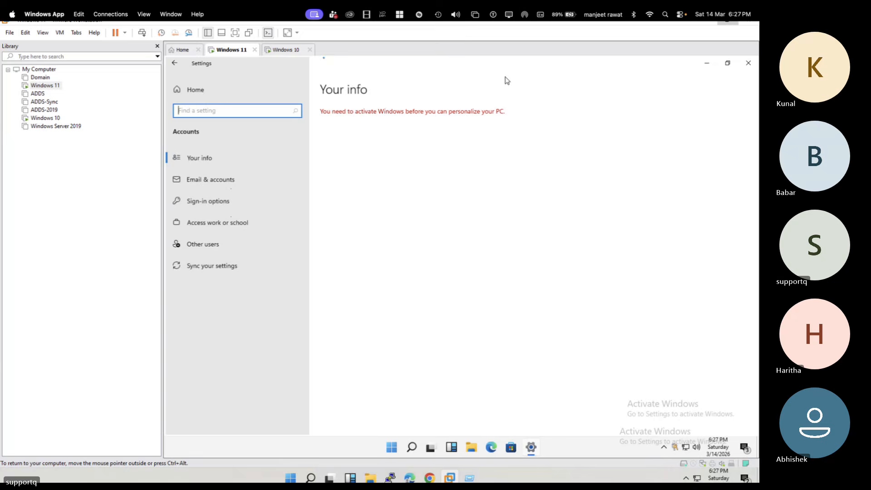
click(244, 222)
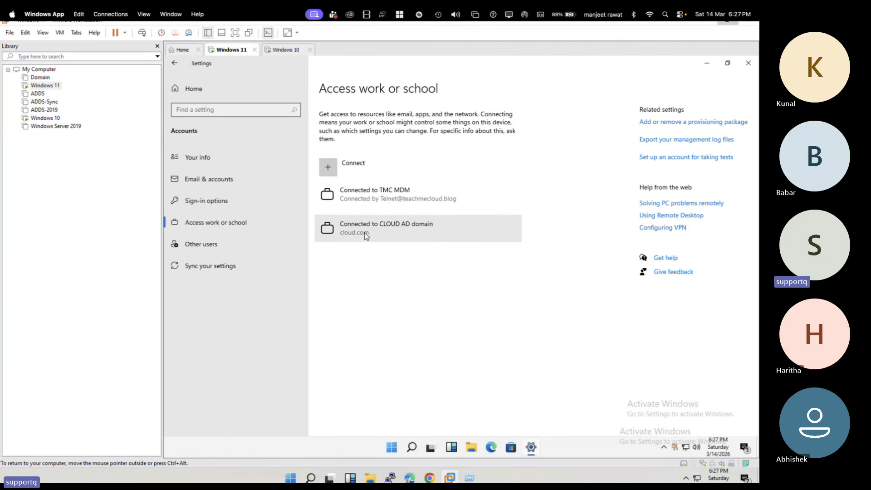
click(399, 228)
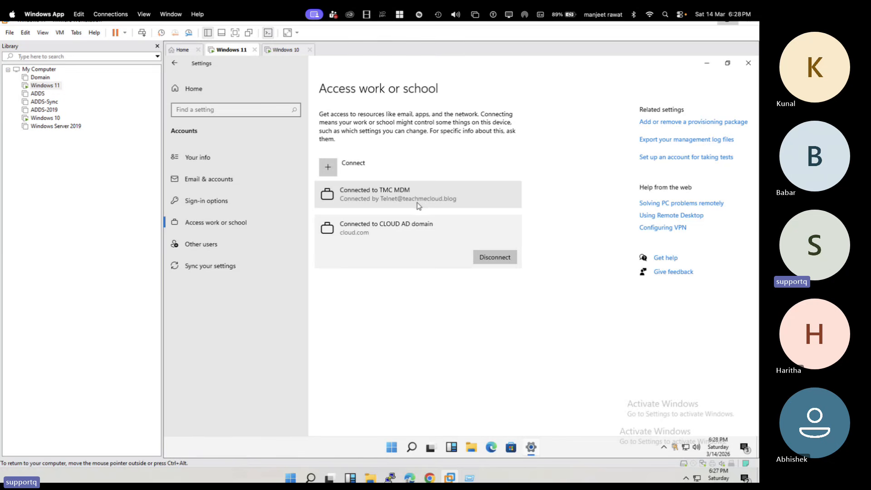
Step: Switch to the Windows 10 virtual machine and sign in as Admin with the account password
click(285, 50)
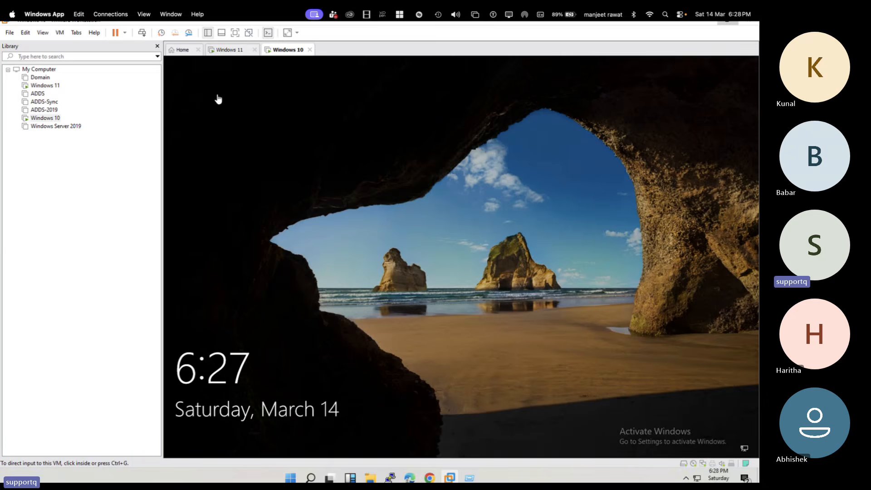
click(267, 220)
text(••)
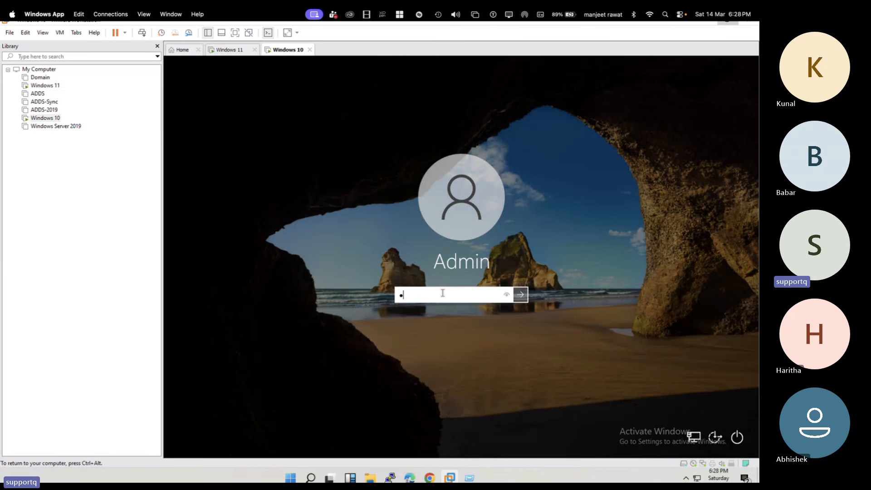
key(BackSpace)
key(BackSpace)
key(BackSpace)
key(BackSpace)
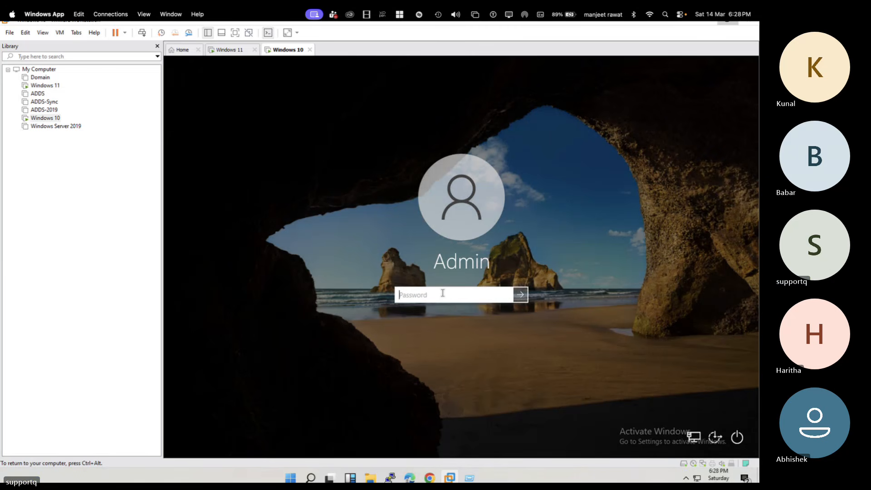
text(••••••••)
key(Return)
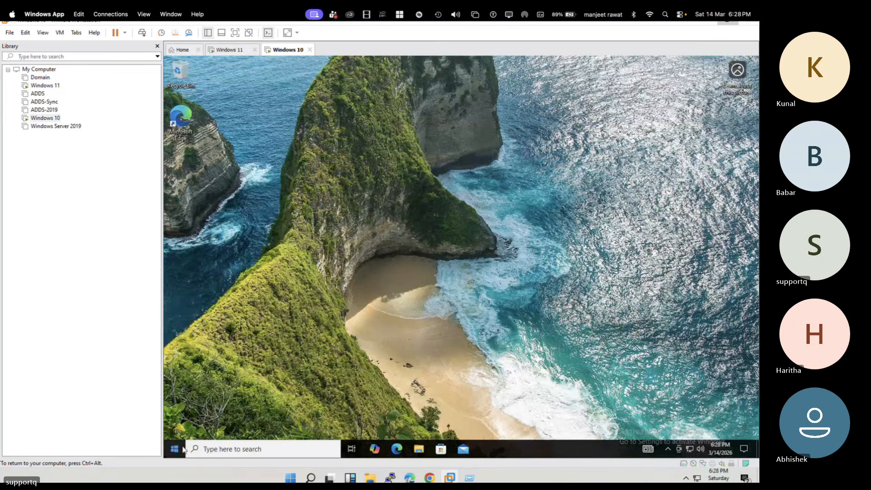
right_click(175, 450)
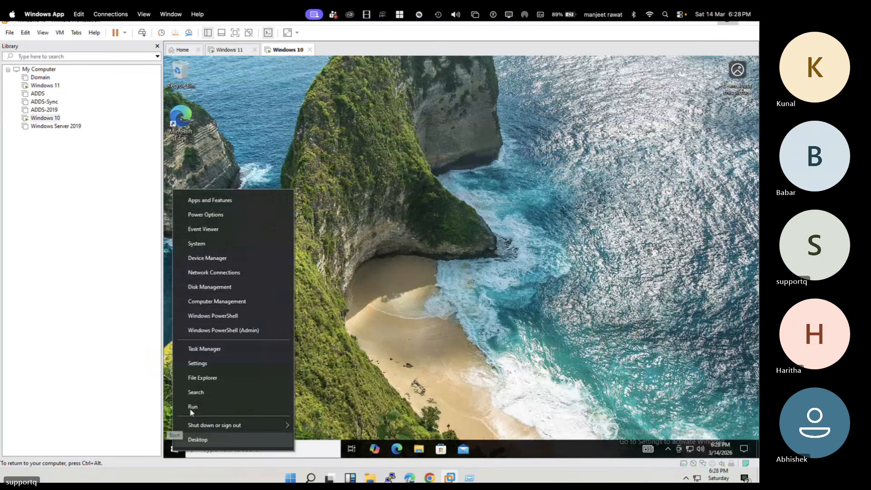
click(211, 354)
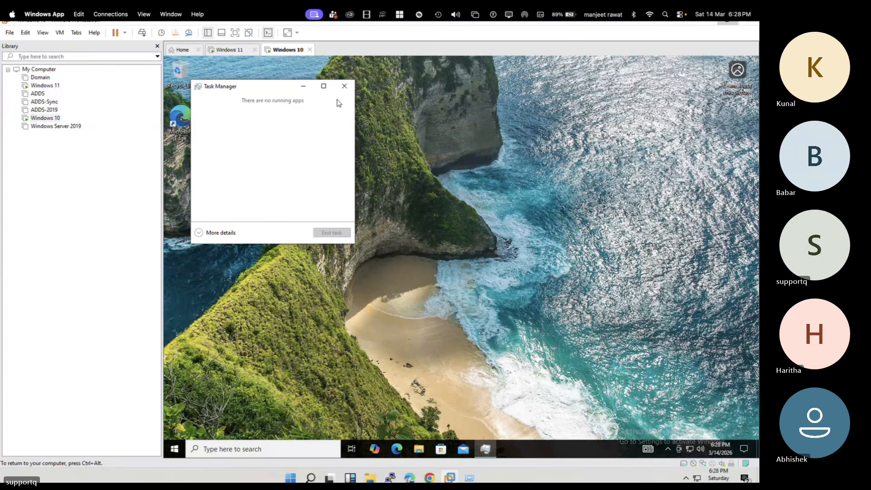
click(346, 84)
Step: Start Command Prompt (cmd) in the Windows 10 virtual machine and run hostname to check the computer's name
right_click(176, 447)
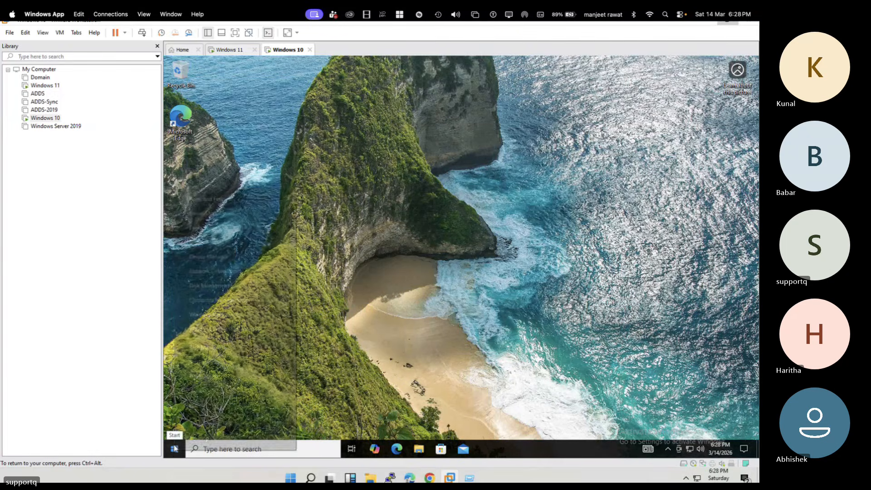
click(192, 404)
text(cm)
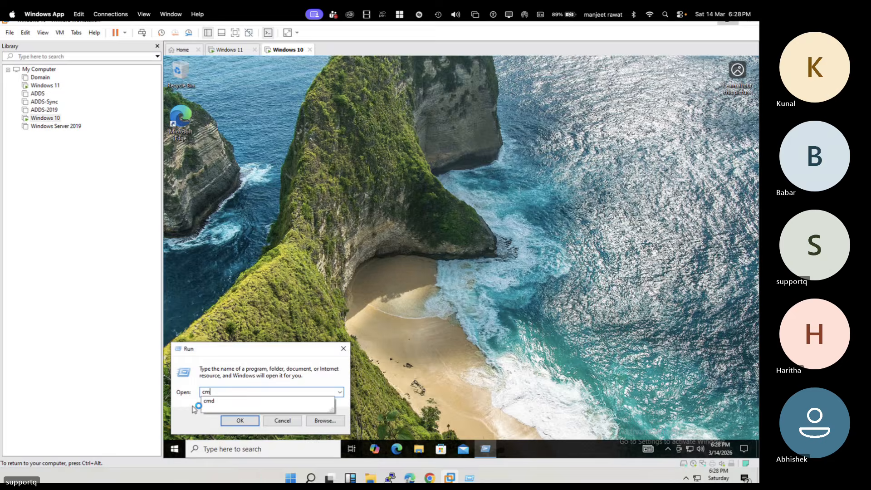
text(d)
key(Return)
text(hostnae)
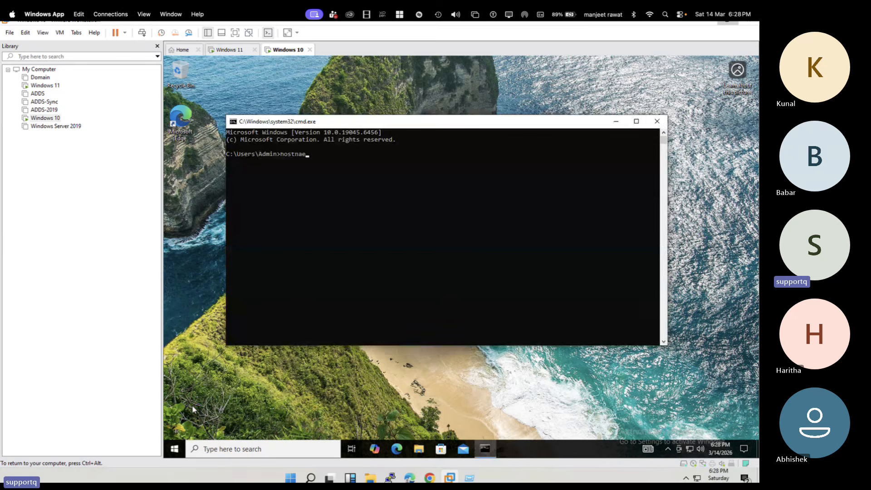
text(me)
key(Return)
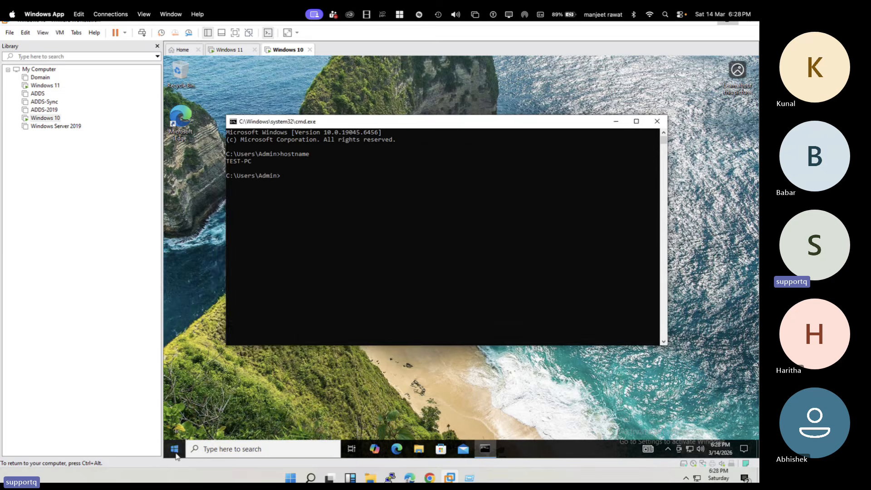
right_click(175, 448)
click(207, 349)
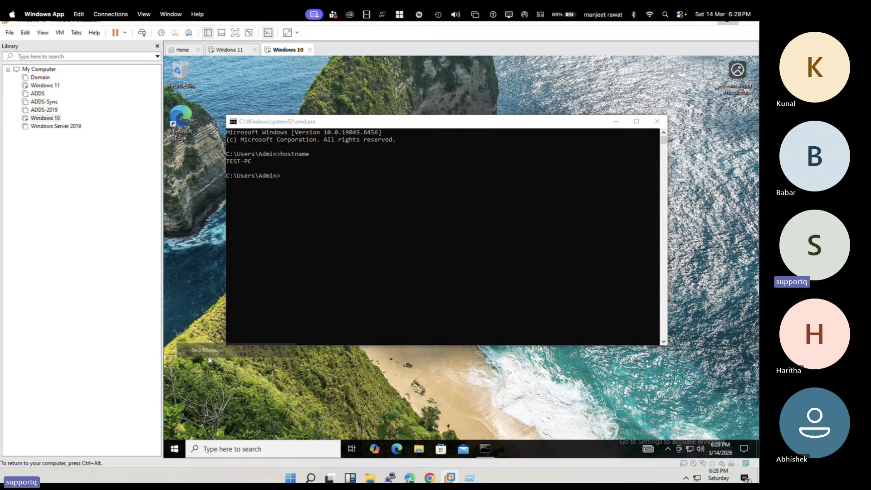
click(349, 92)
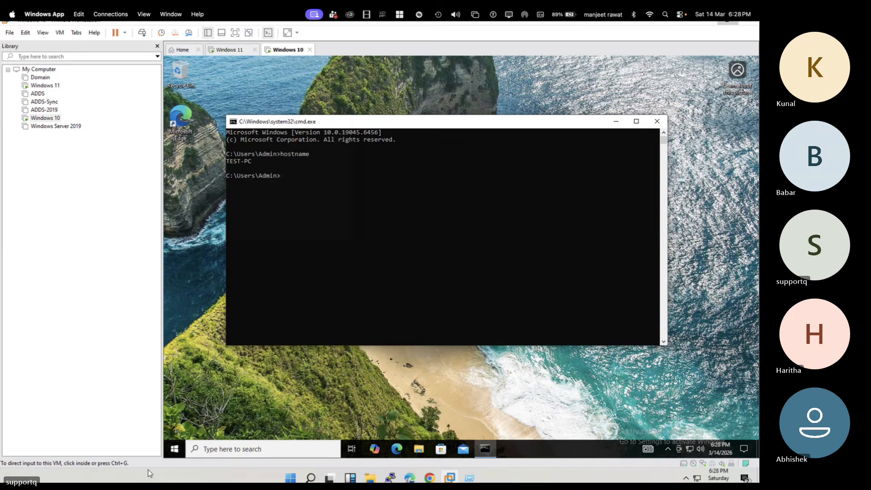
Step: Disconnect the Windows 10 virtual machine from TMC MDM in the Access work or school account settings and confirm the account removal
right_click(176, 451)
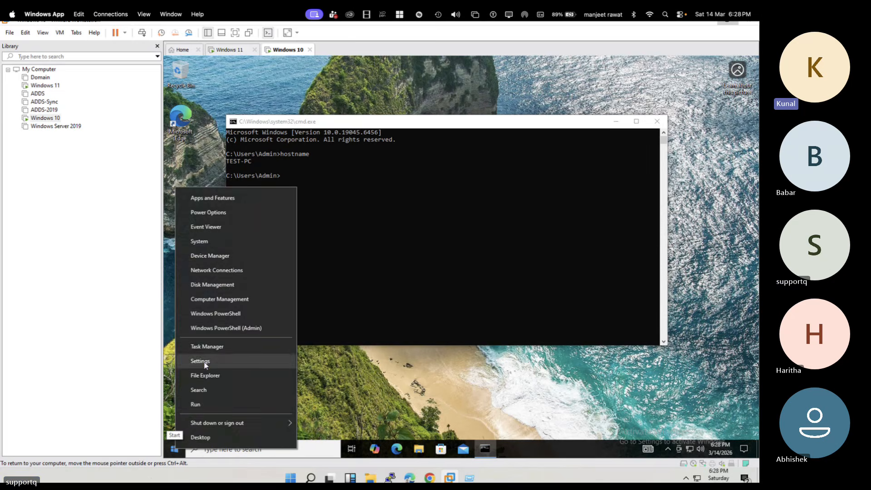
click(200, 362)
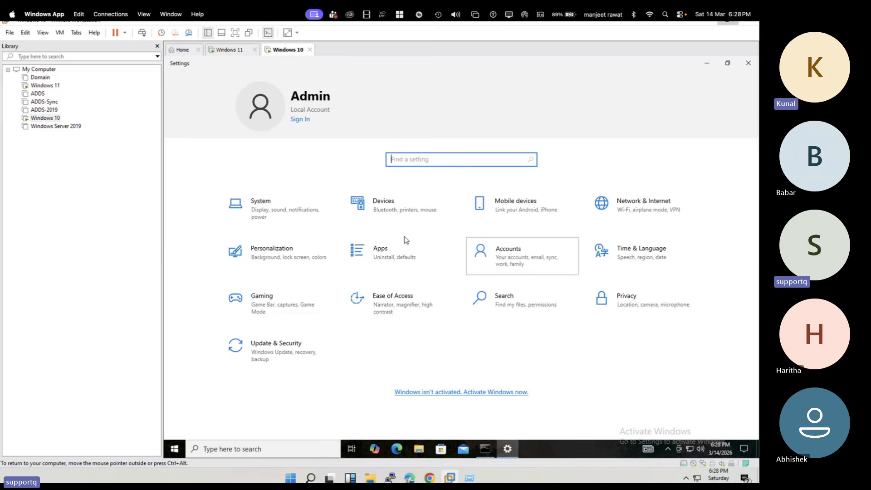
click(522, 256)
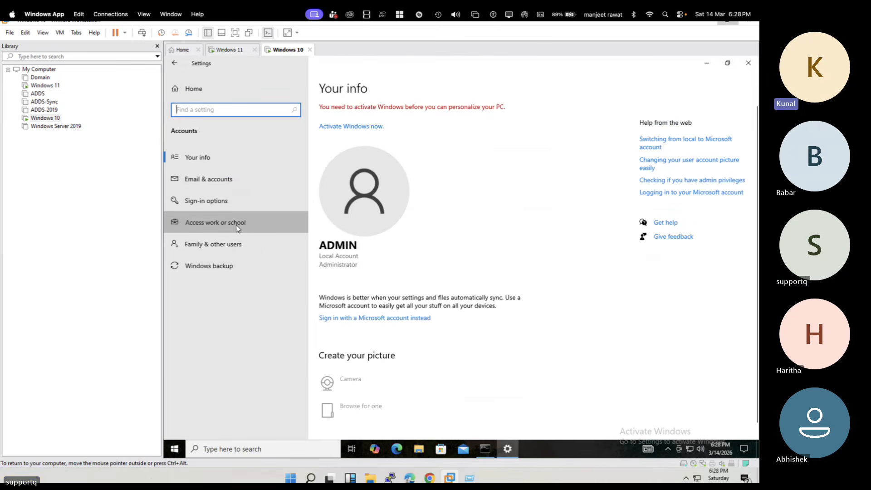
click(241, 227)
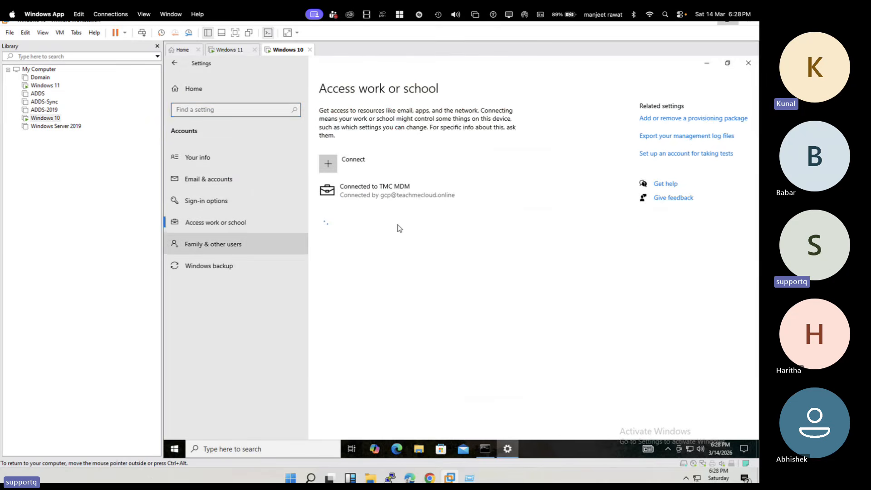
click(436, 189)
click(495, 220)
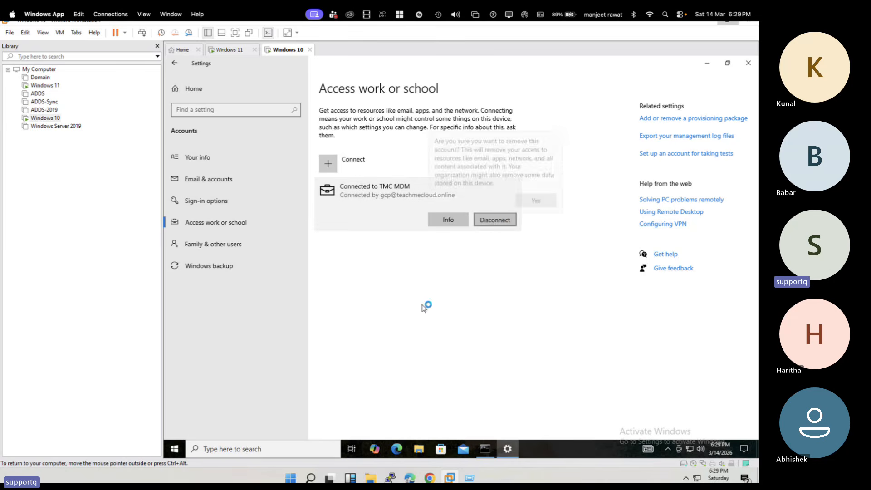
click(537, 200)
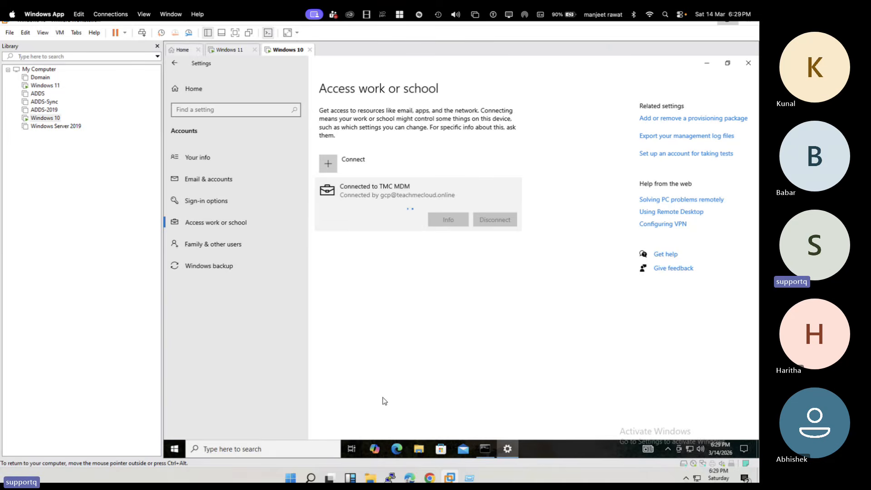
Step: Switch to the Intune admin center in Chrome and look at the Users list and the Windows devices list
key(super+Tab)
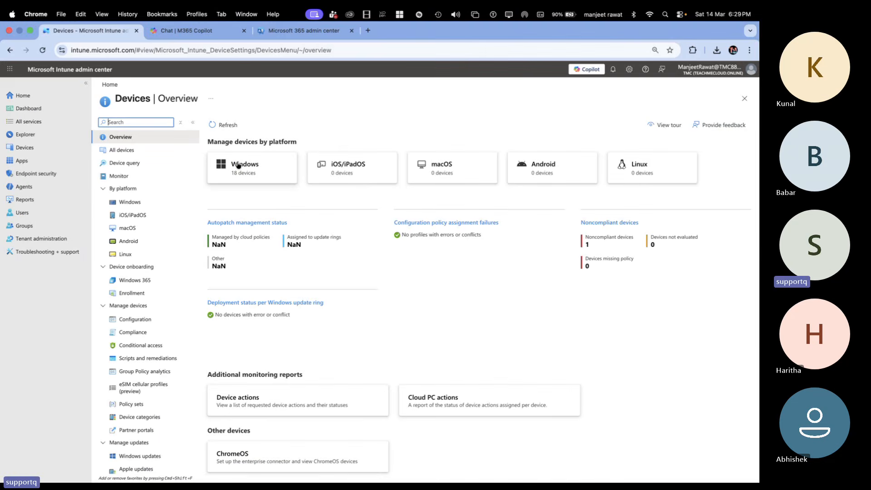
click(20, 224)
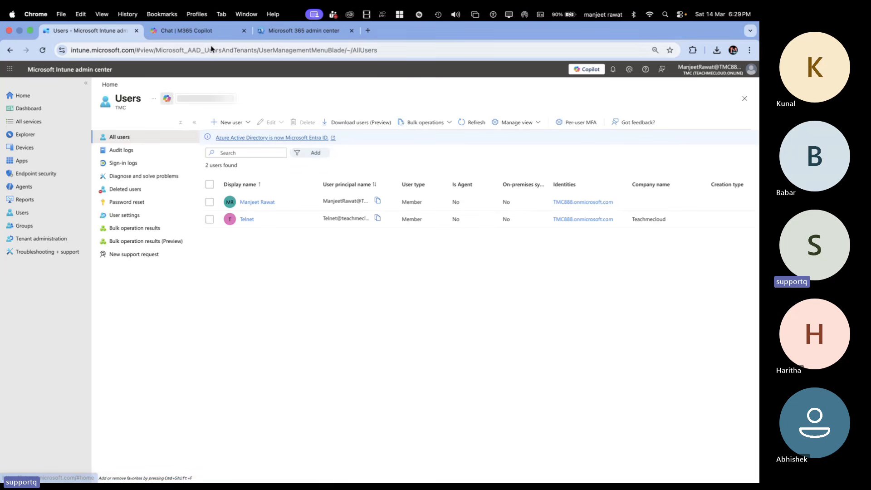
click(25, 148)
click(272, 168)
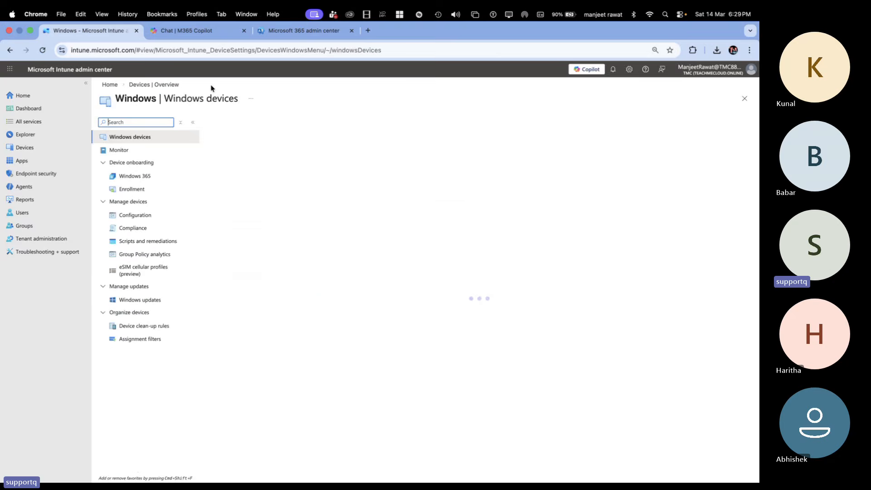
Step: Open the Identity (Microsoft Entra) admin center from the Microsoft 365 admin center and show the tenant's All devices list
click(199, 30)
click(295, 31)
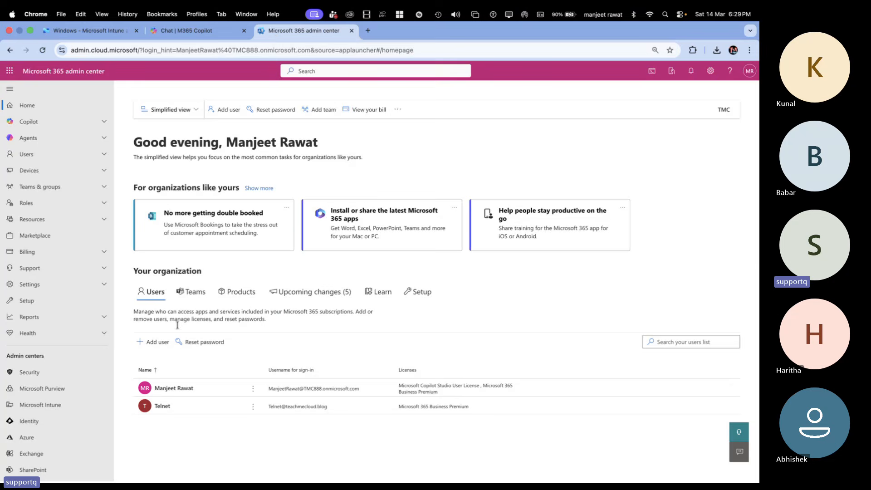
scroll(26, 386, down, 3)
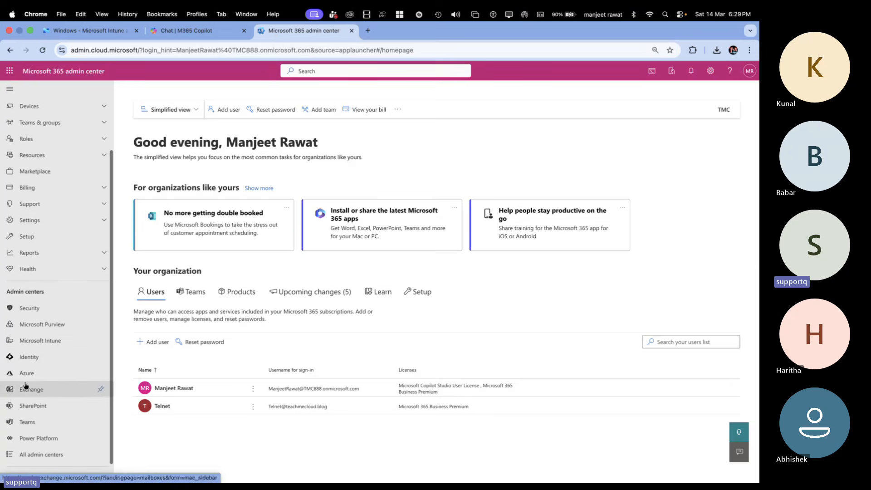
click(33, 357)
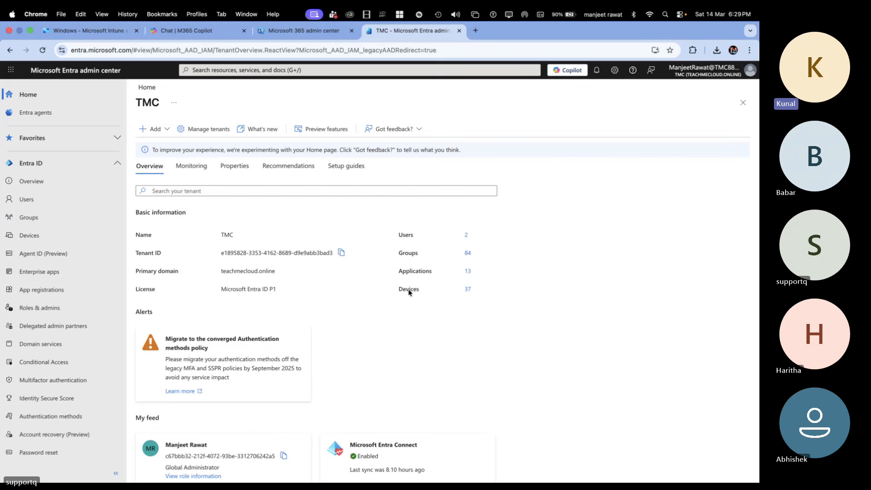
click(468, 290)
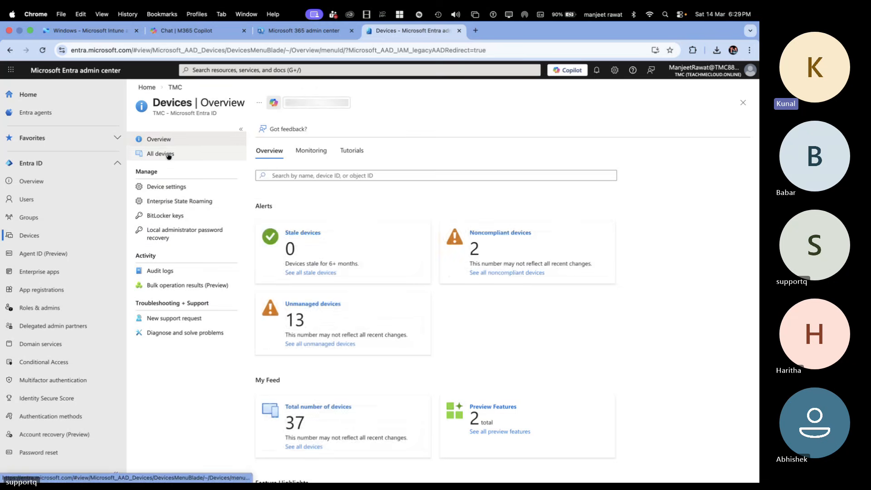
click(169, 155)
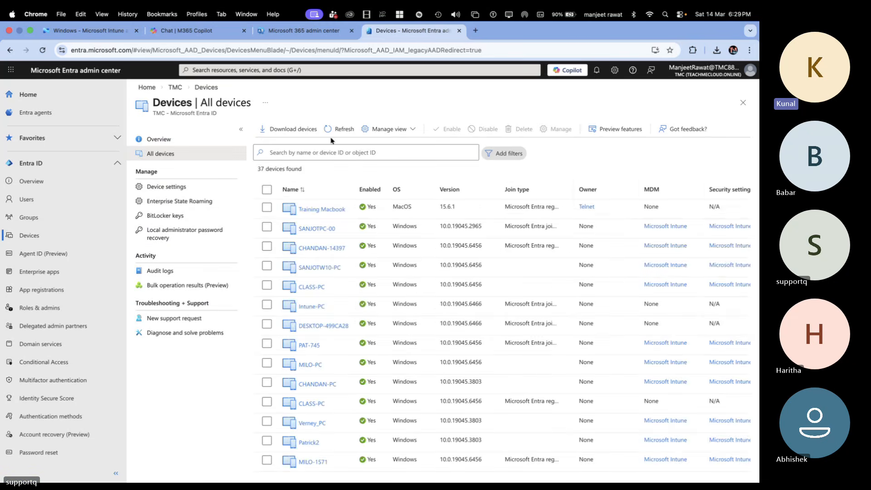
Step: Select all devices in the Entra All devices list, delete them and confirm the deletion
click(267, 190)
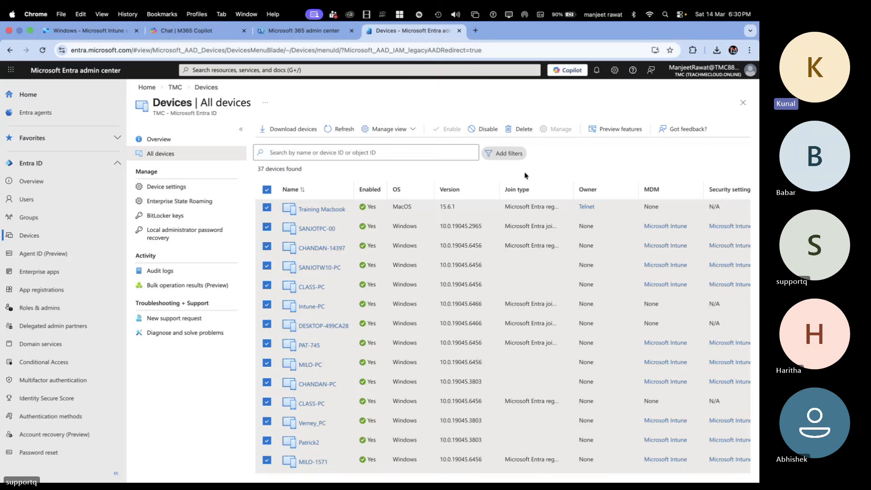
click(522, 129)
click(279, 188)
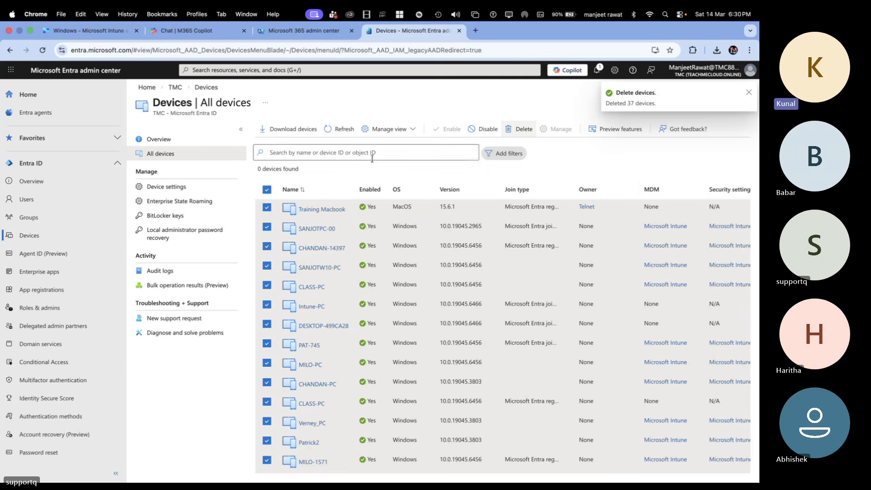
Step: Refresh the All devices list in Microsoft Entra and open the tenant's Users list
click(344, 130)
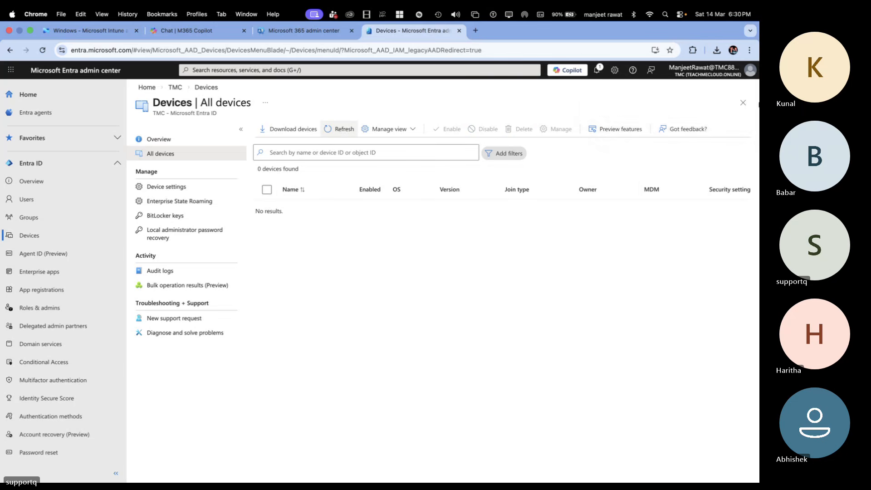
click(743, 102)
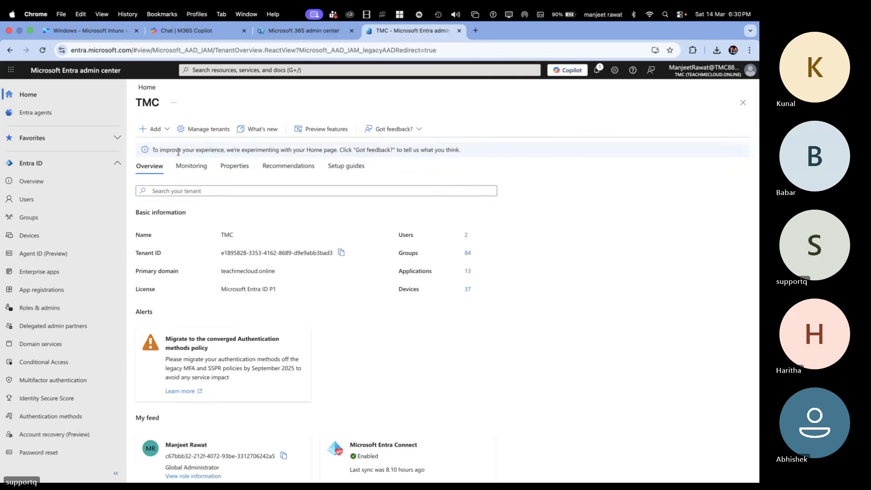
click(32, 202)
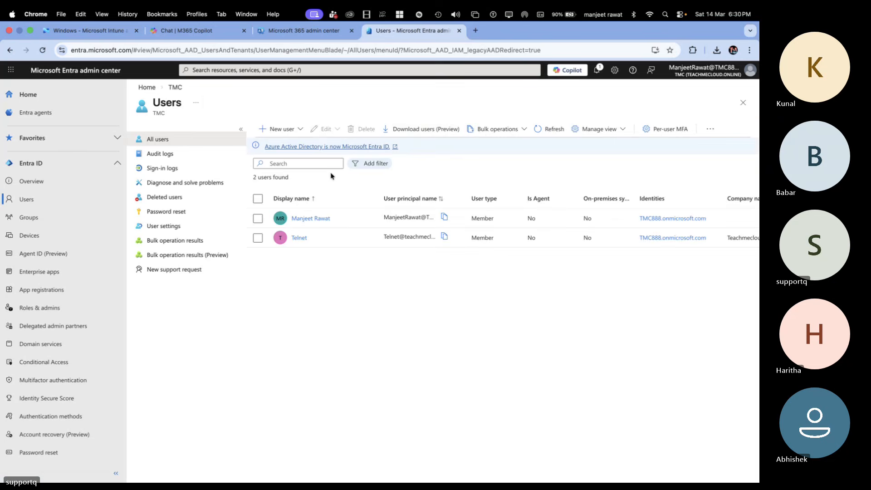
Step: Switch to the Intune admin center, reopen the Windows devices list and refresh it
click(86, 31)
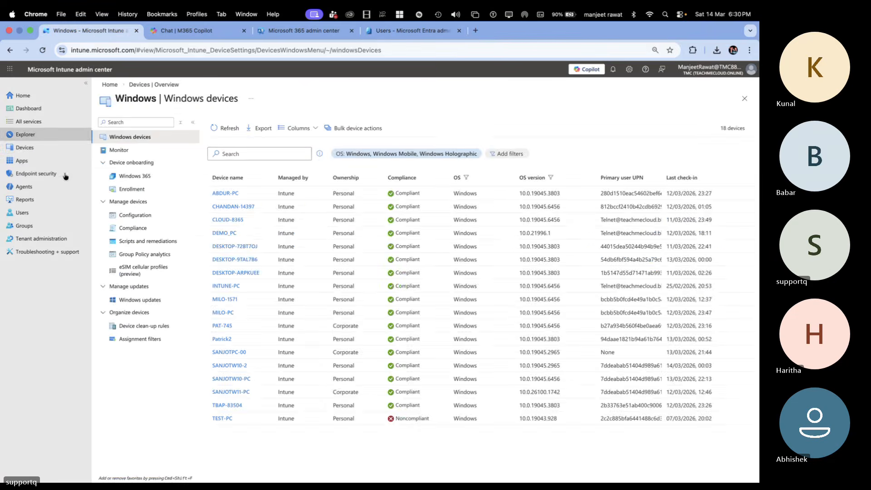
click(38, 147)
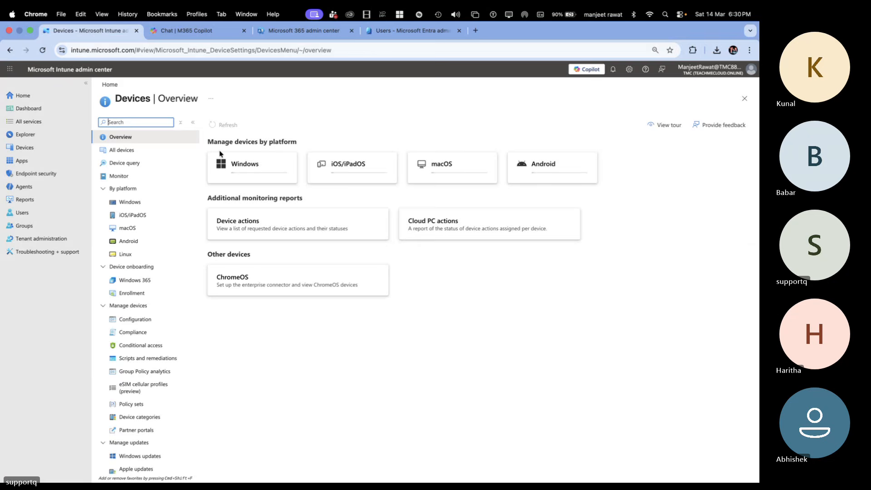
click(272, 165)
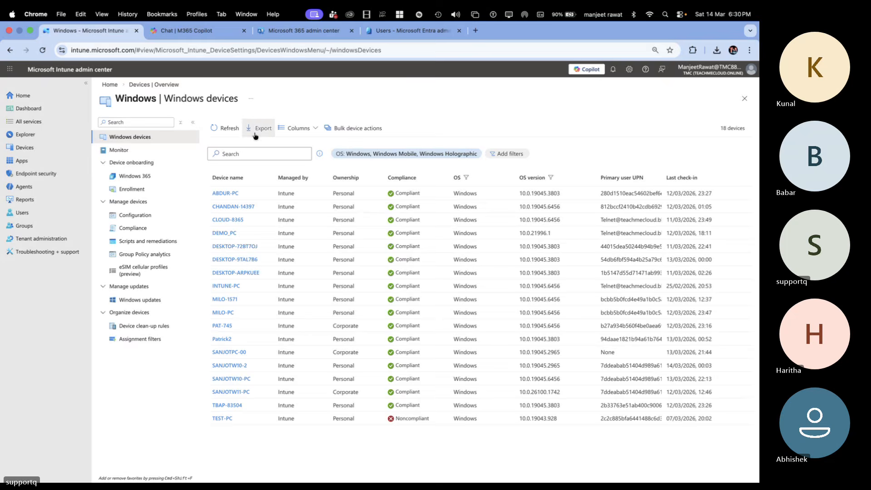
click(226, 131)
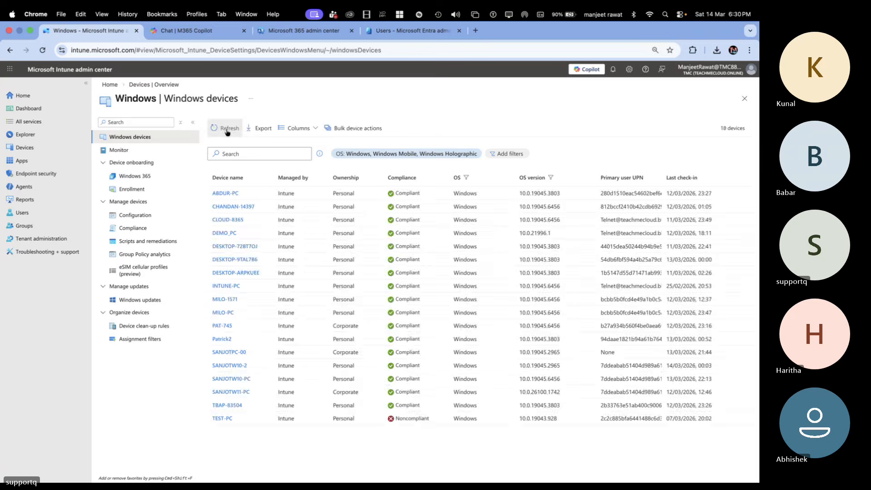
click(226, 131)
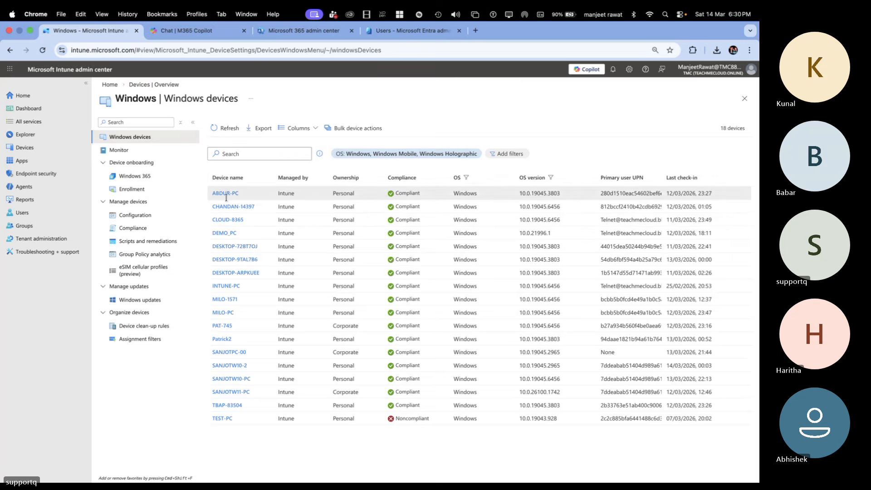
Step: Delete the ABDUR-PC device from Intune and confirm the deletion
click(229, 195)
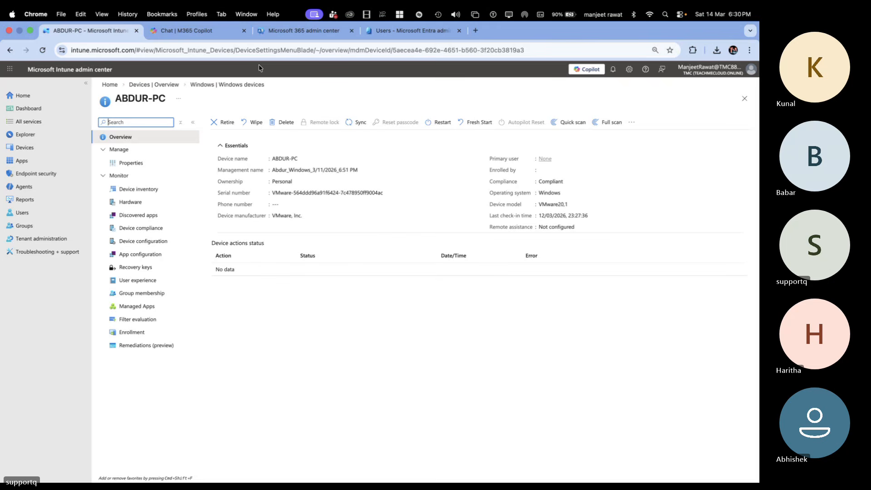
click(284, 122)
click(224, 183)
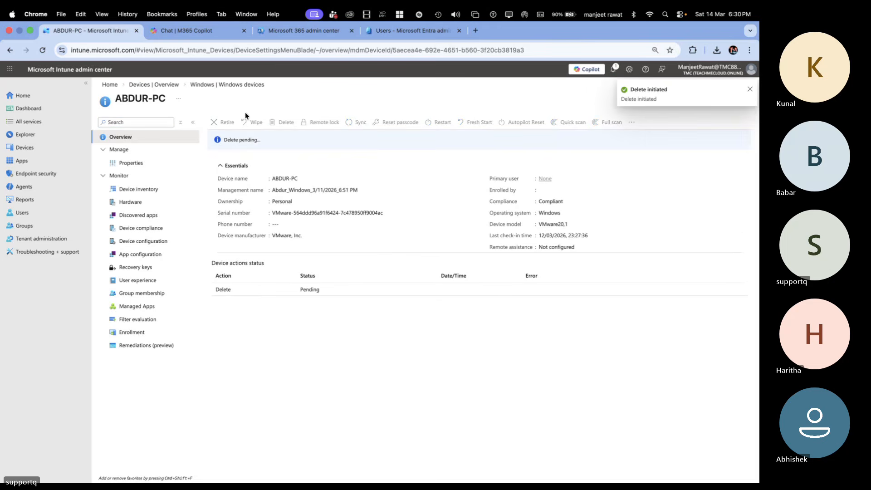
Step: Return to the Windows devices list, delete the CHANDAN-14397 device and confirm the deletion
click(169, 85)
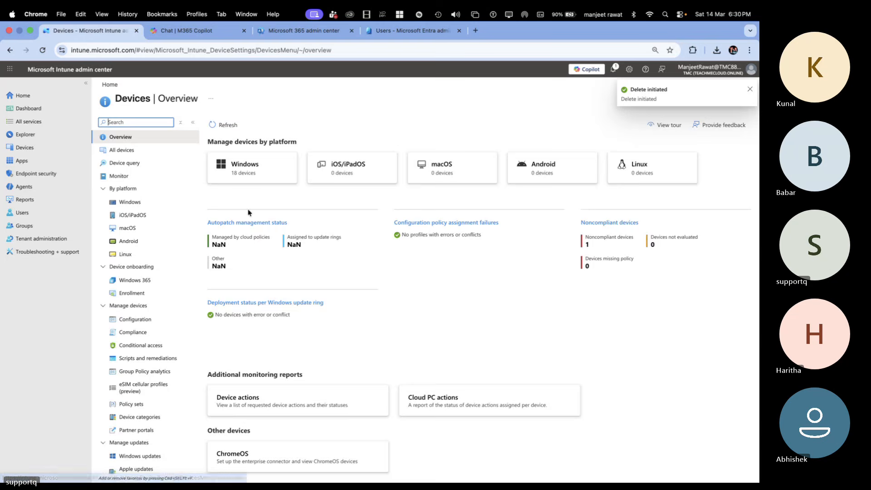
click(245, 176)
click(229, 209)
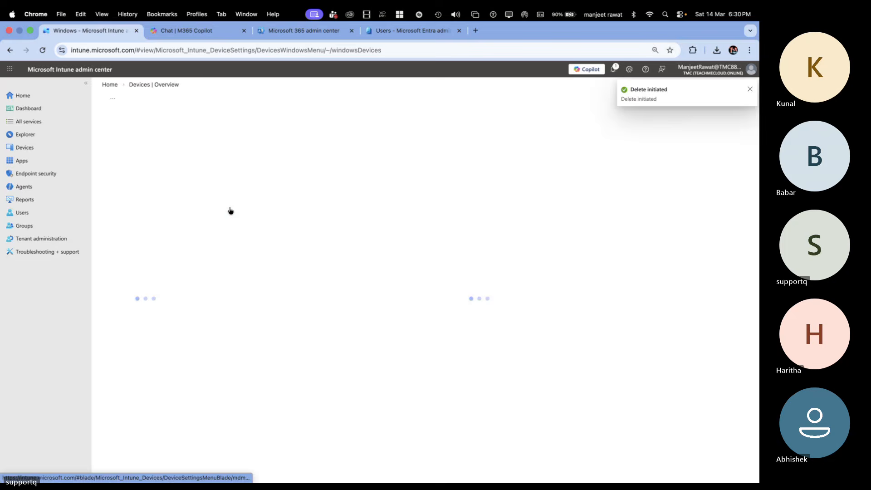
click(286, 122)
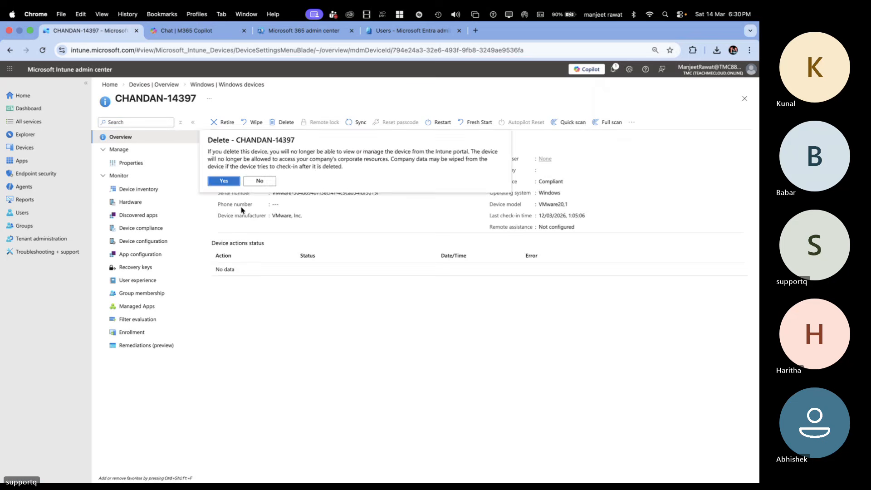
click(227, 190)
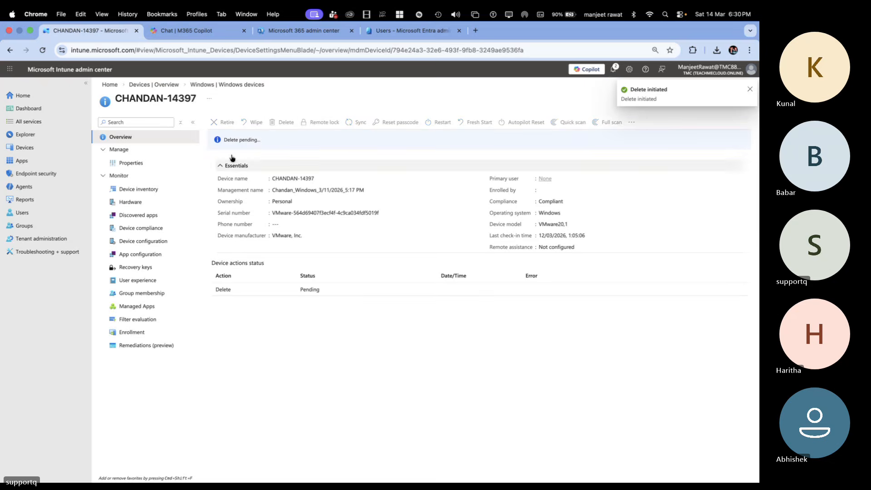
Step: Return to the Windows devices list, delete the CLOUD-8365 device and confirm the deletion
click(175, 89)
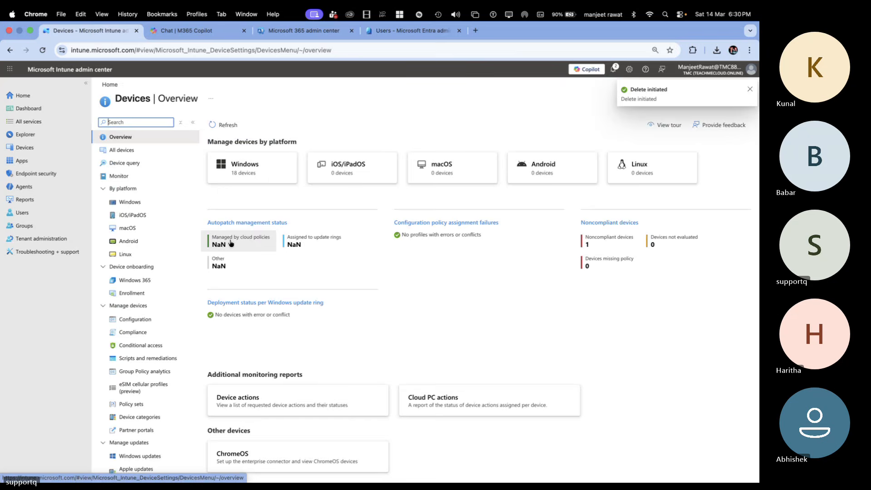
click(248, 174)
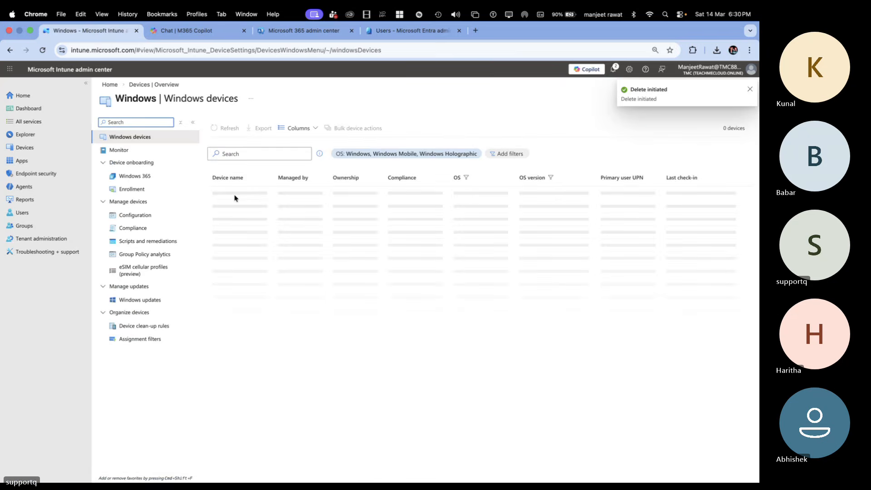
click(229, 221)
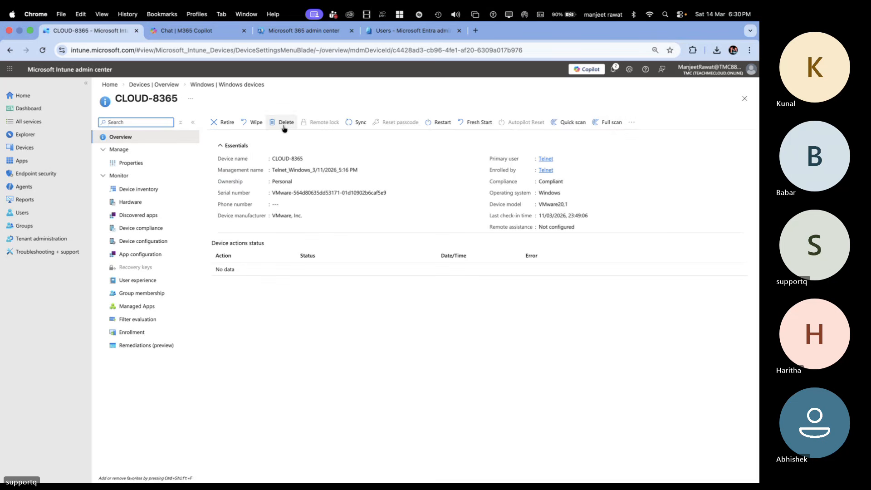
click(285, 123)
click(227, 182)
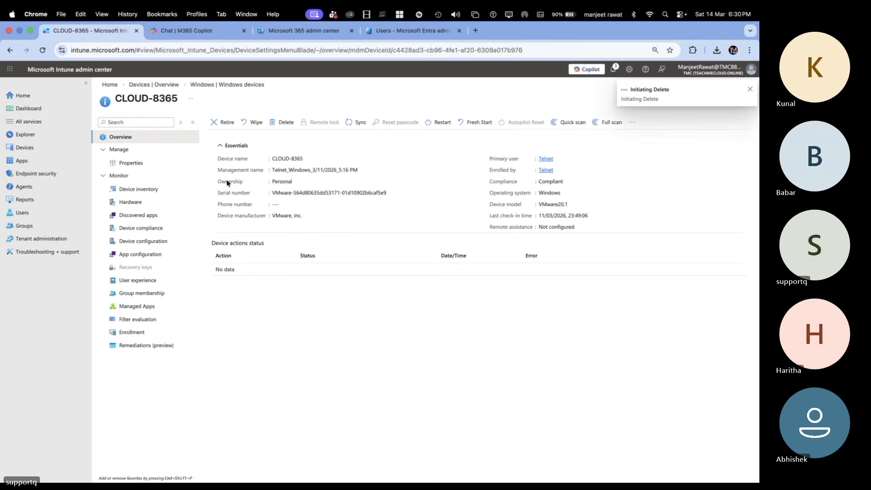
Step: Return to the Windows devices list, delete the DEMO_PC device and confirm the deletion
click(168, 86)
click(255, 169)
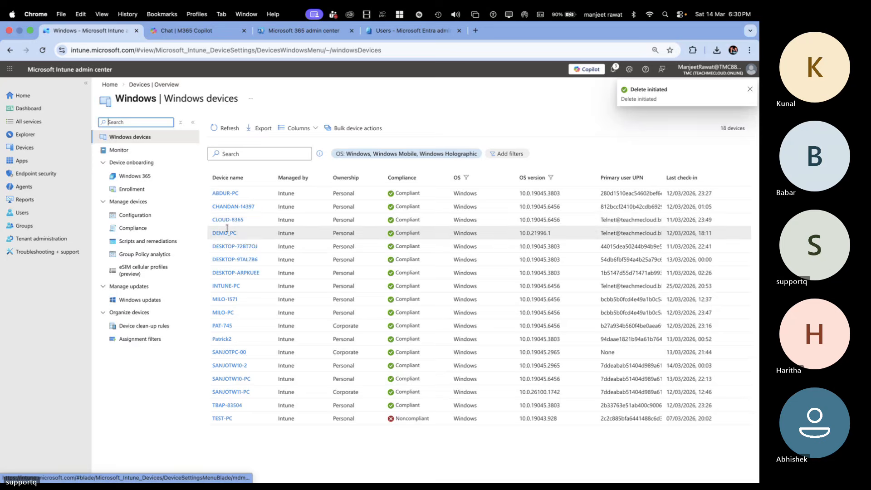
click(225, 233)
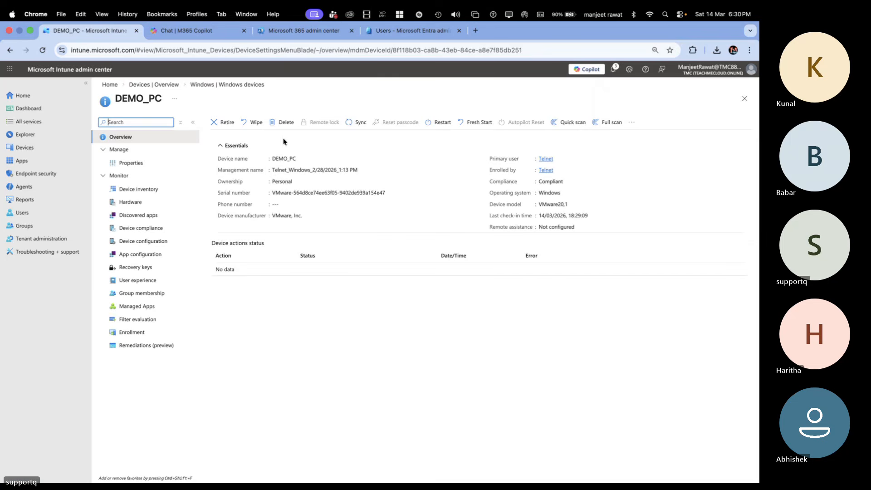
click(284, 122)
click(225, 181)
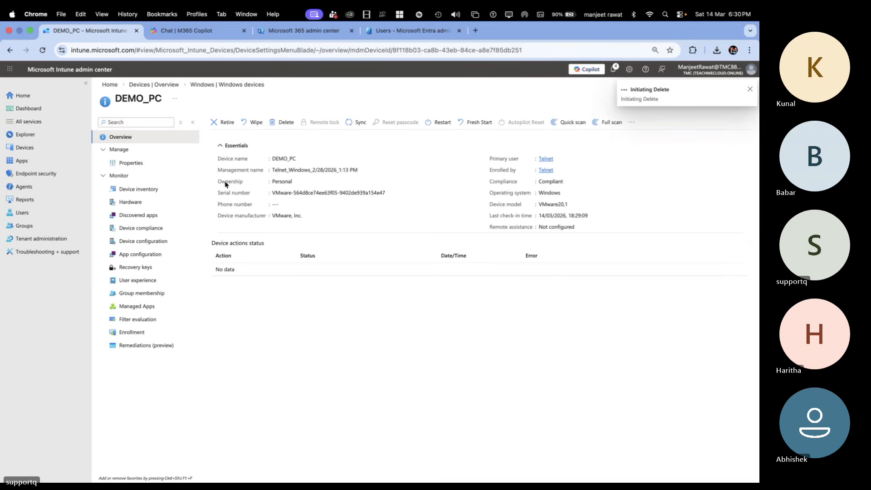
Step: Return to the Windows devices list, delete the DESKTOP-72BT7OJ device and confirm the deletion
click(171, 85)
click(239, 225)
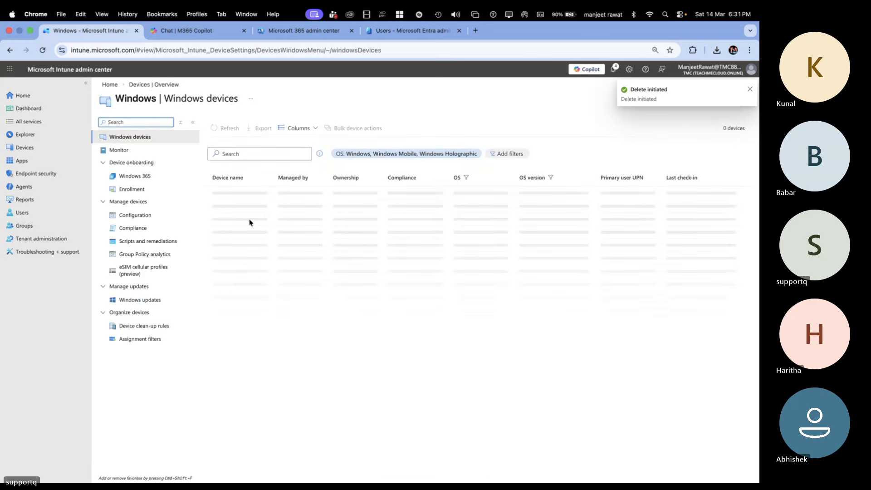
click(233, 247)
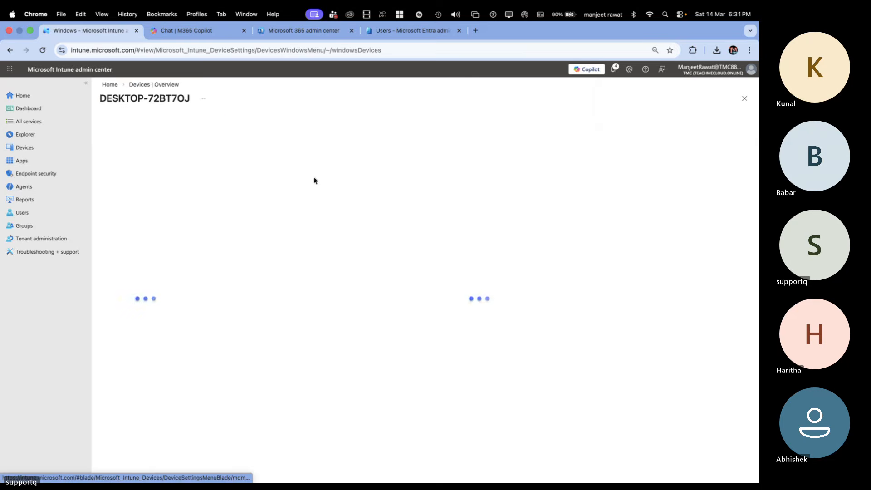
click(272, 123)
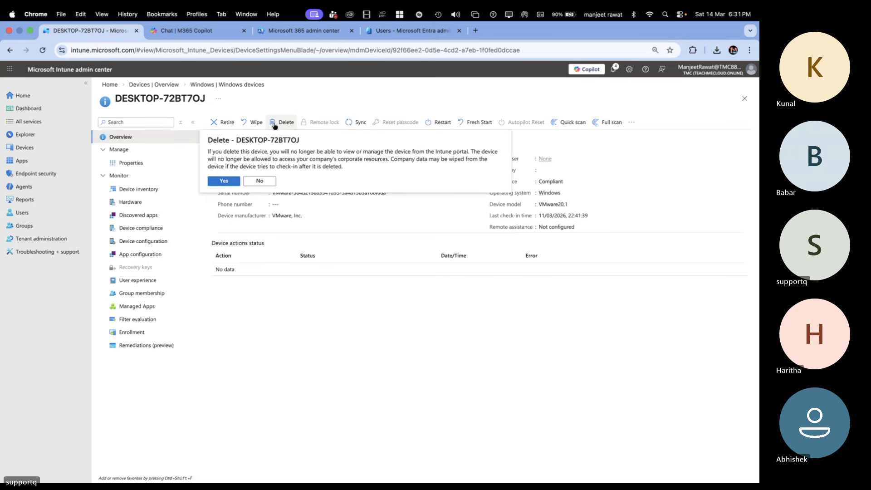
click(221, 181)
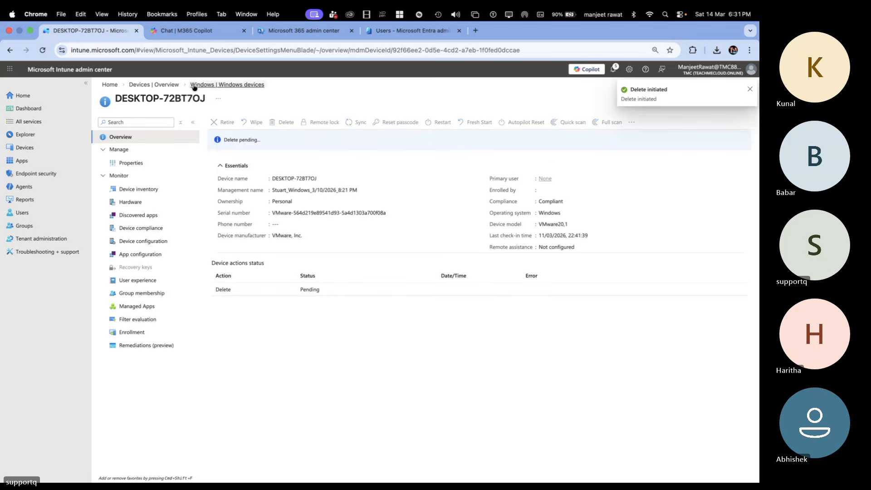
Step: Return to the Windows devices list, delete the noncompliant TEST-PC device and confirm the deletion
click(164, 85)
click(260, 222)
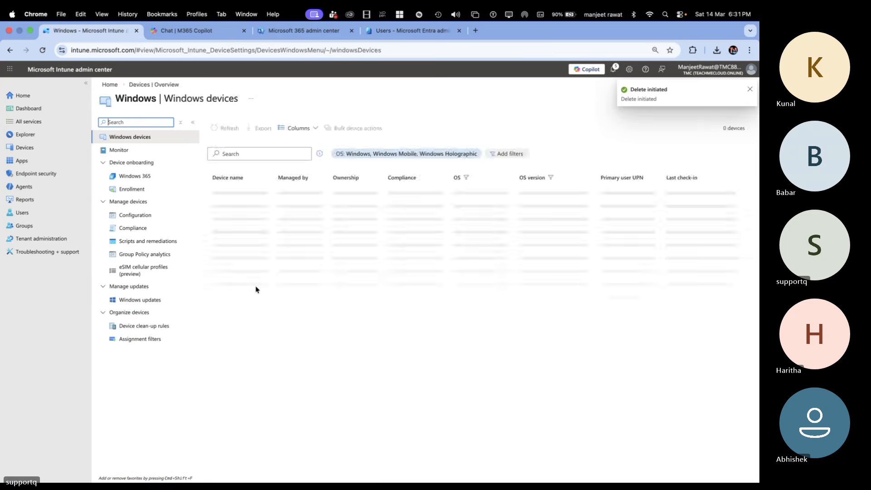
click(223, 420)
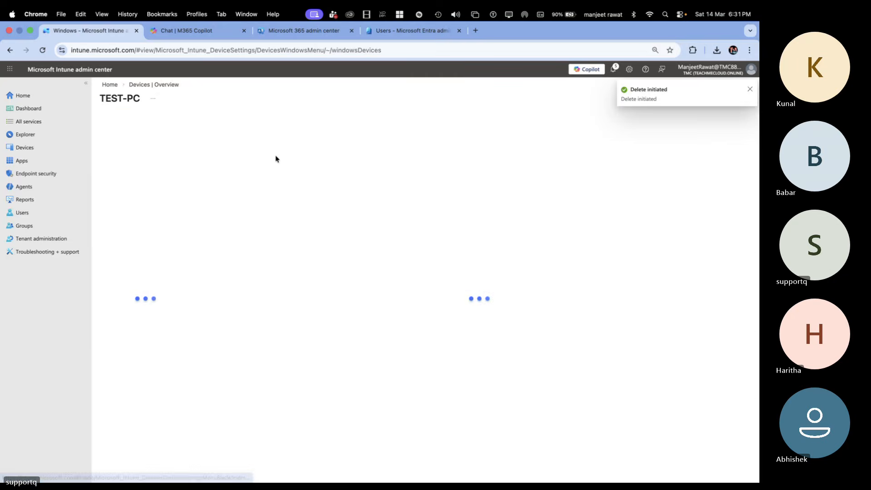
click(284, 122)
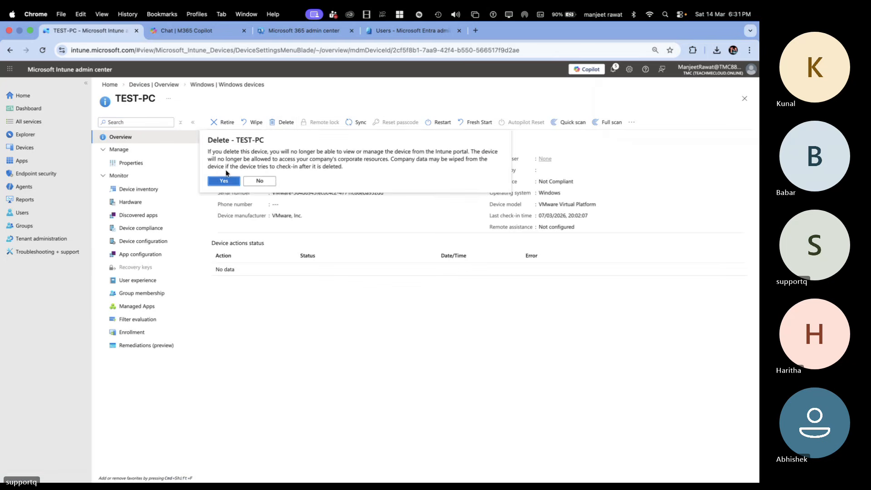
click(227, 179)
Step: Return to the Windows devices list, delete the TBAP-83504 device and confirm the deletion
click(171, 84)
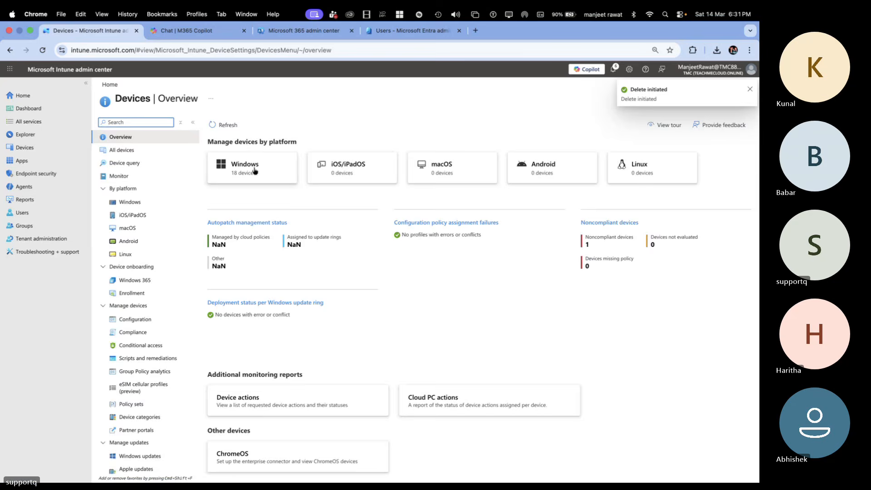
click(253, 171)
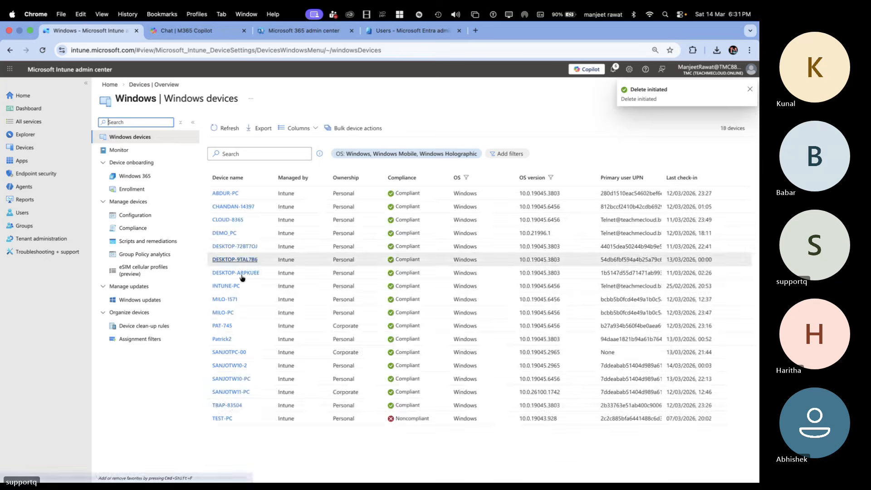
click(220, 405)
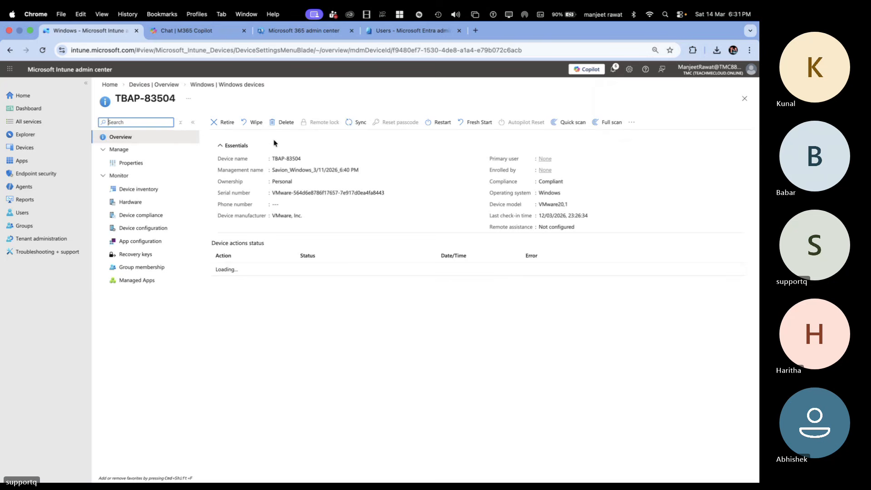
click(285, 123)
click(225, 184)
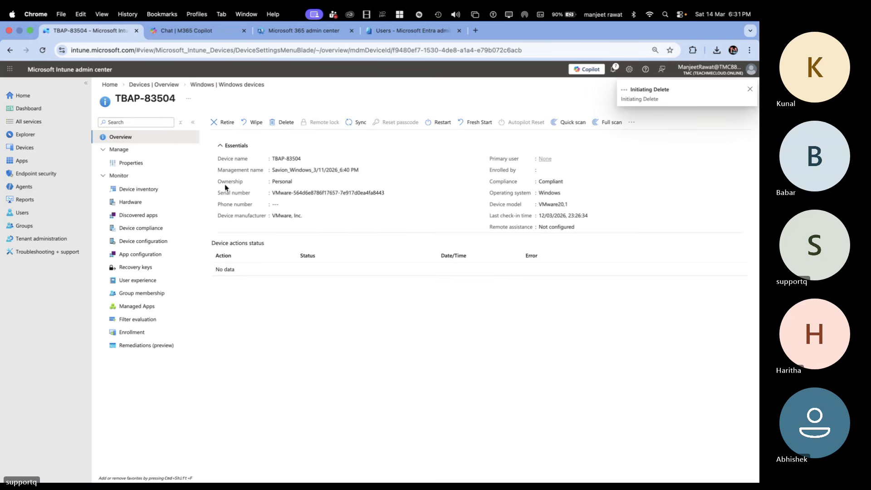
Step: Return to the Windows devices list, delete the SANJOTPC-00 device and confirm the deletion
click(169, 86)
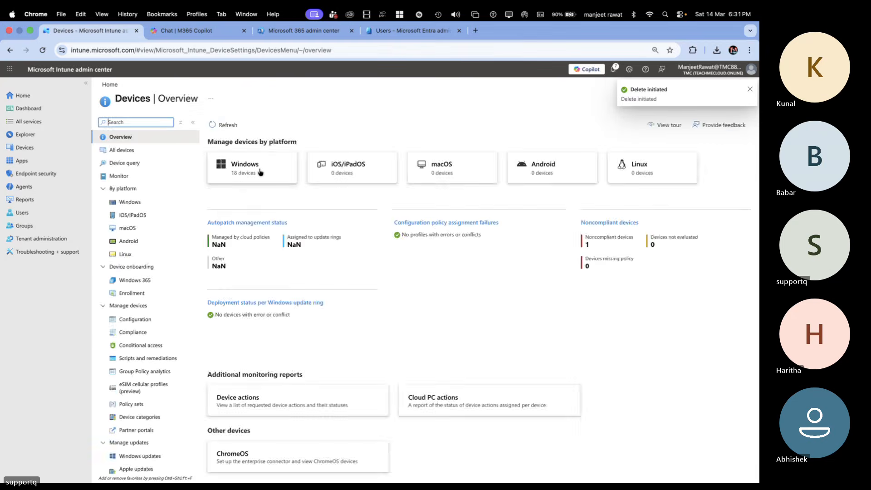
click(254, 174)
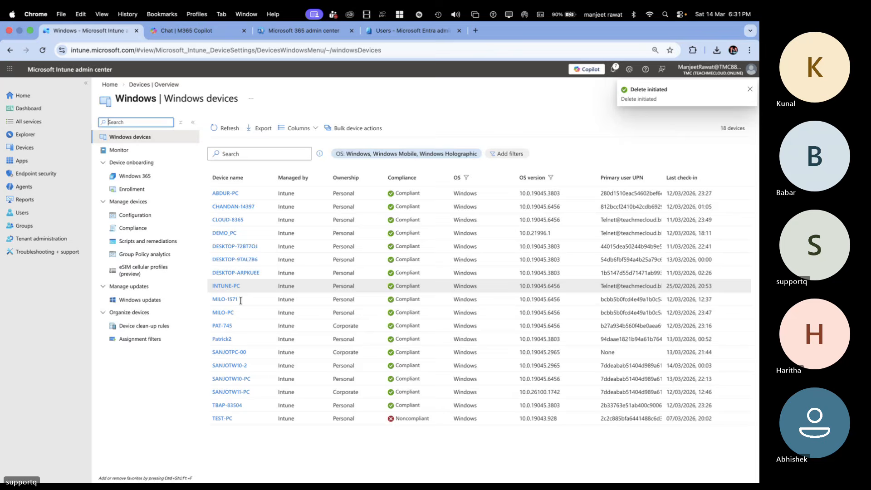
click(232, 353)
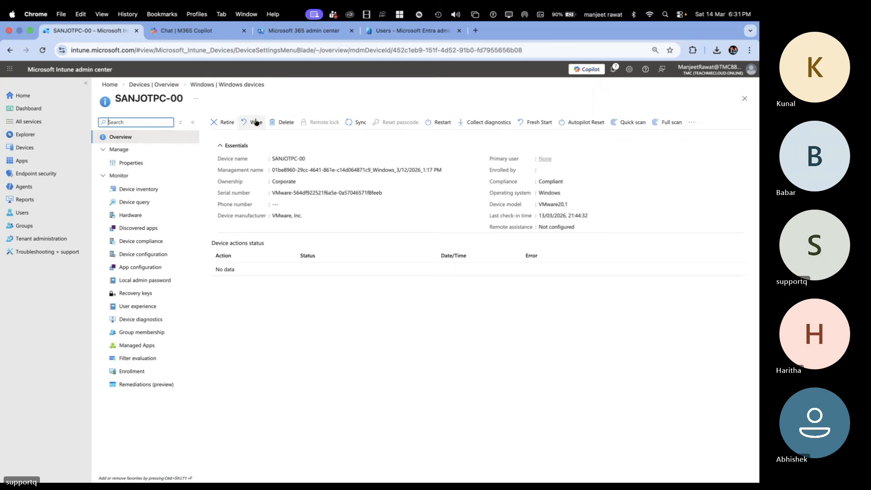
click(283, 123)
click(233, 182)
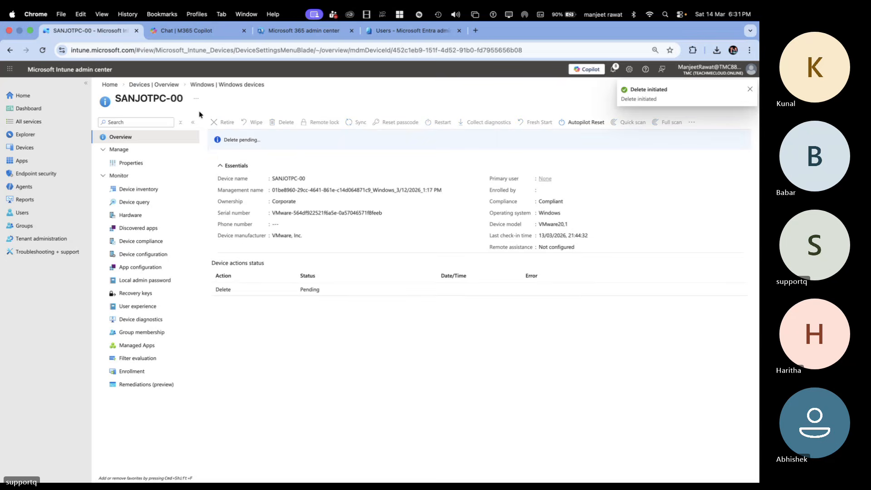
Step: Return to the Windows devices list, delete the DESKTOP-9TAL7B6 device and confirm the deletion
click(173, 88)
click(261, 172)
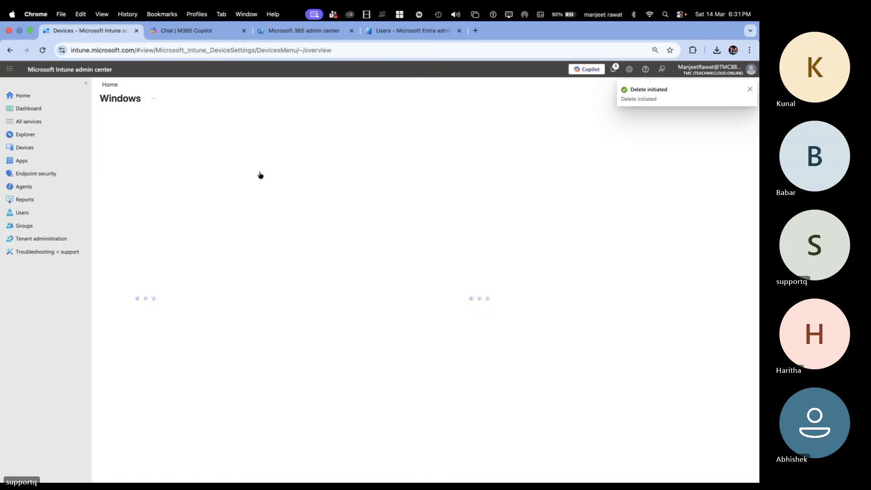
click(233, 260)
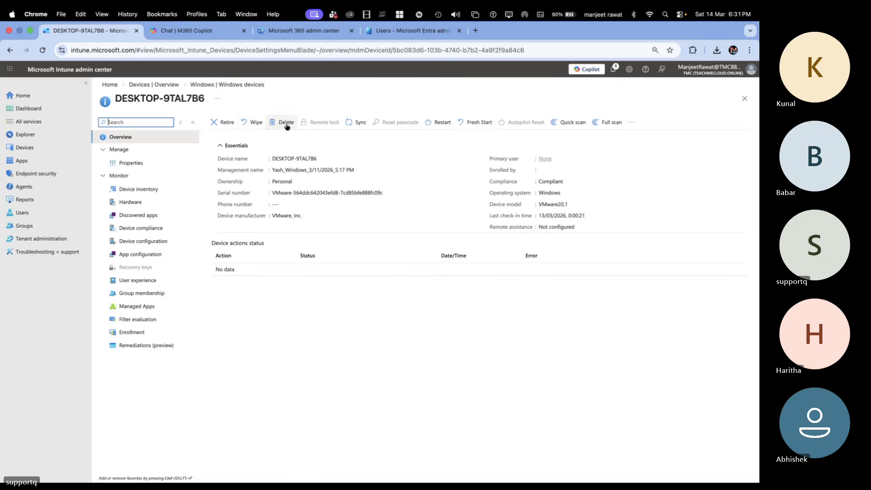
click(286, 123)
click(232, 181)
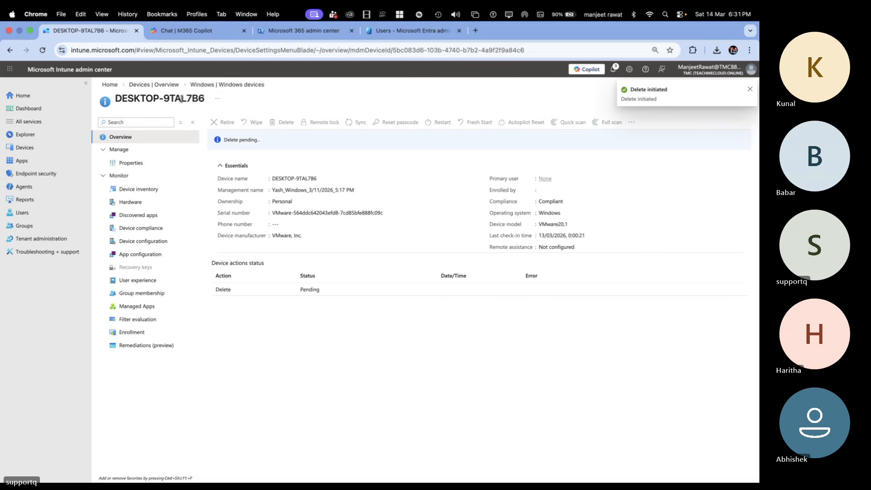
Step: Return to the Windows devices list, delete the SANJOTW10-2 device and confirm the deletion
click(213, 85)
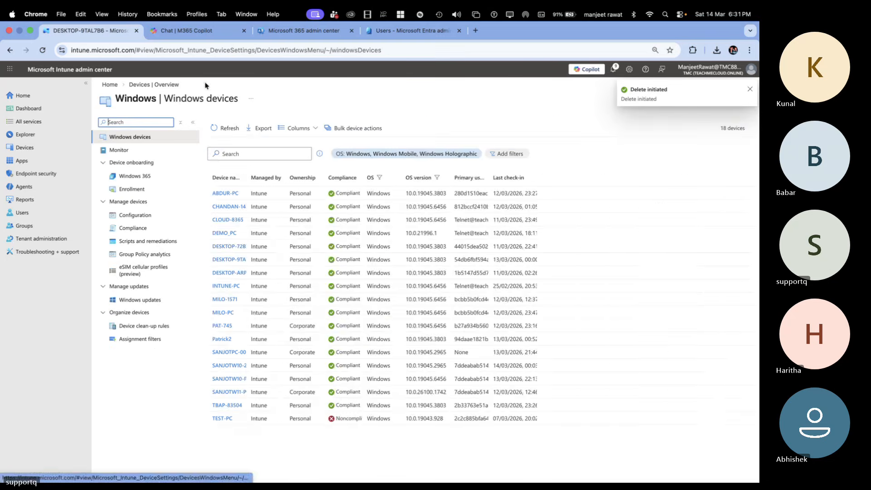
click(232, 366)
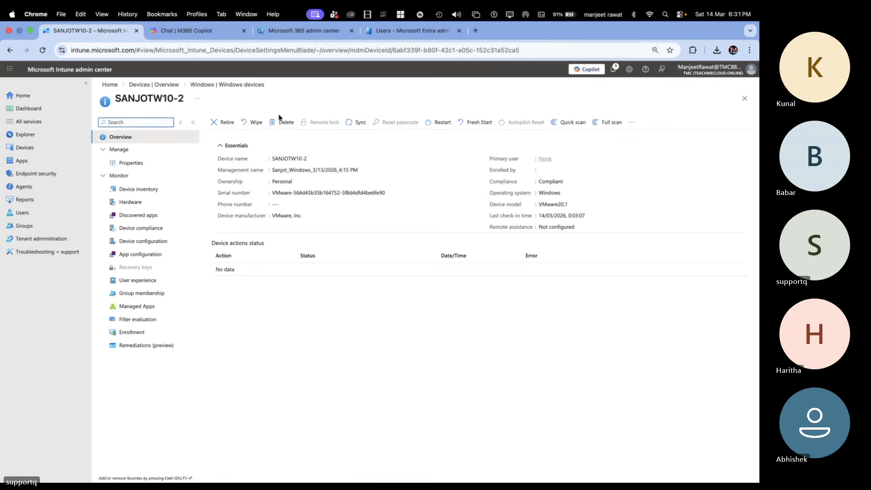
click(282, 122)
click(224, 182)
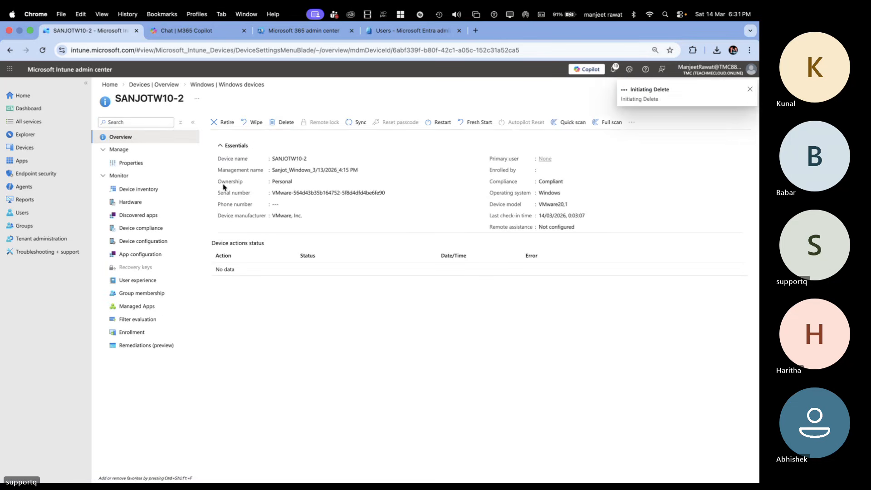
Step: Return to the Windows devices list and refresh it to check which devices remain
click(168, 87)
click(253, 165)
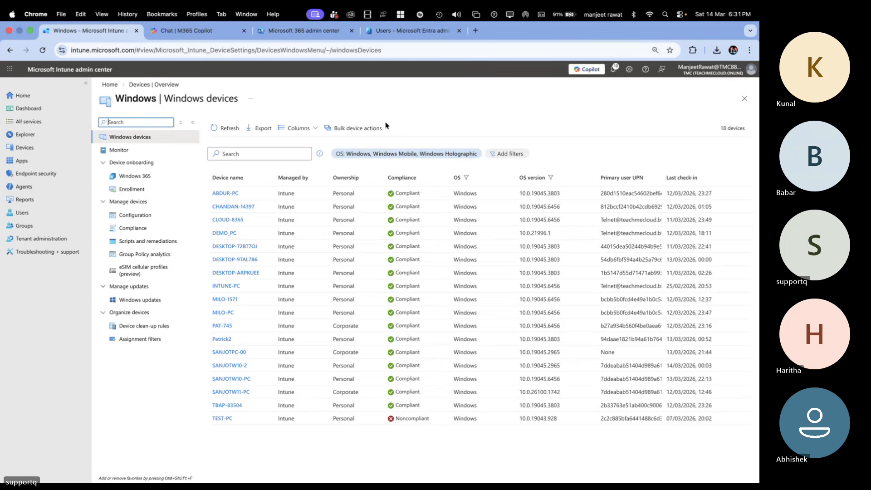
key(ctrl+Left)
key(ctrl+Right)
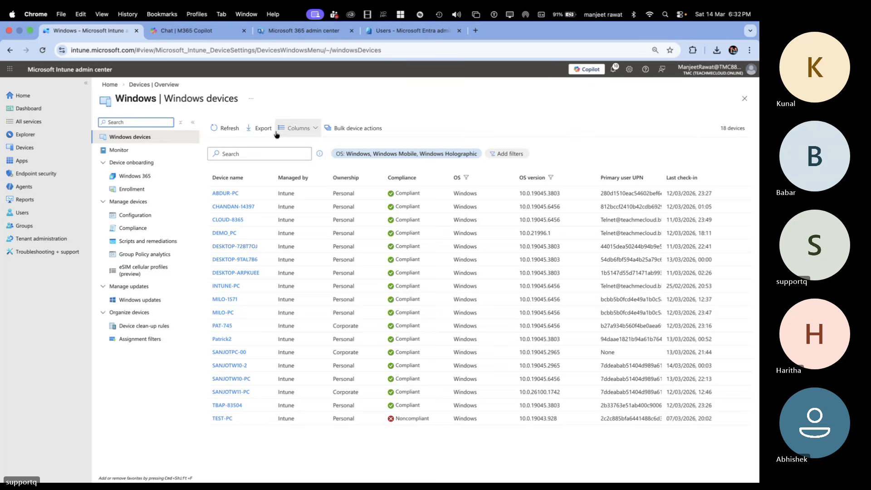
click(220, 132)
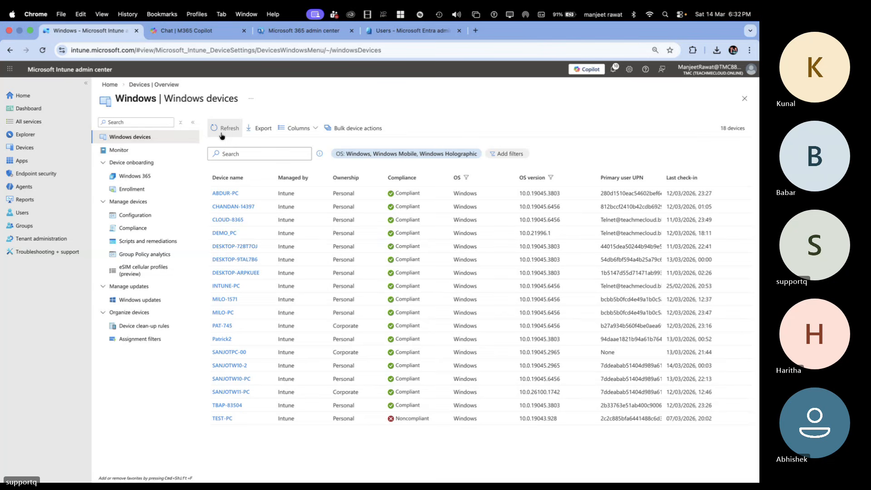
click(222, 134)
Step: Open the Windows configuration policies, delete the Password restriction GPO policy and confirm the deletion
click(136, 216)
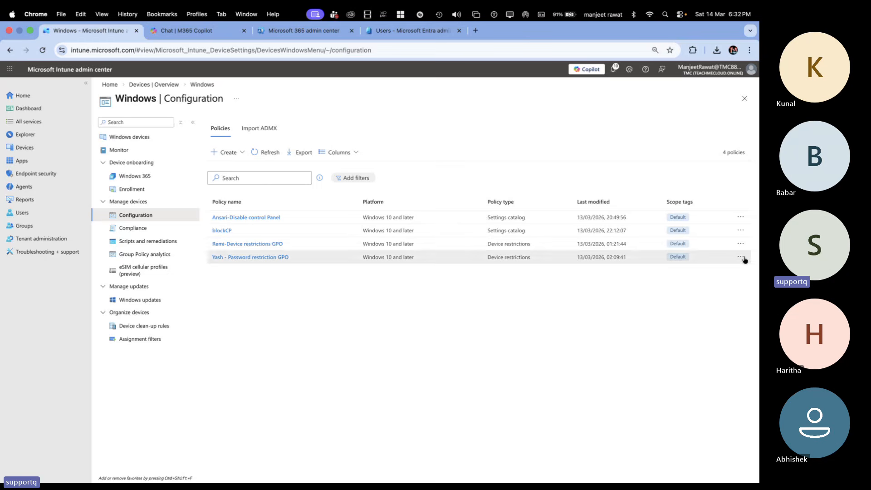
click(741, 257)
click(704, 274)
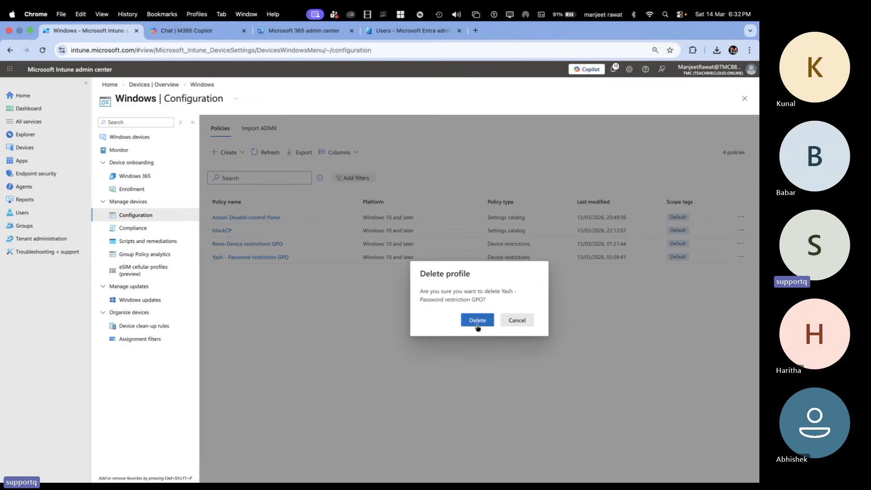
click(476, 320)
Step: Delete the Device restrictions GPO configuration policy and confirm the deletion
click(738, 244)
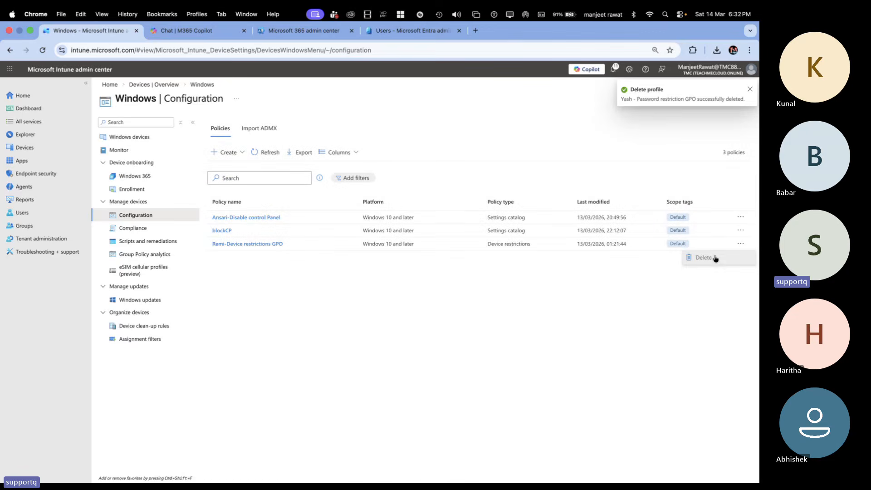
click(705, 261)
click(477, 321)
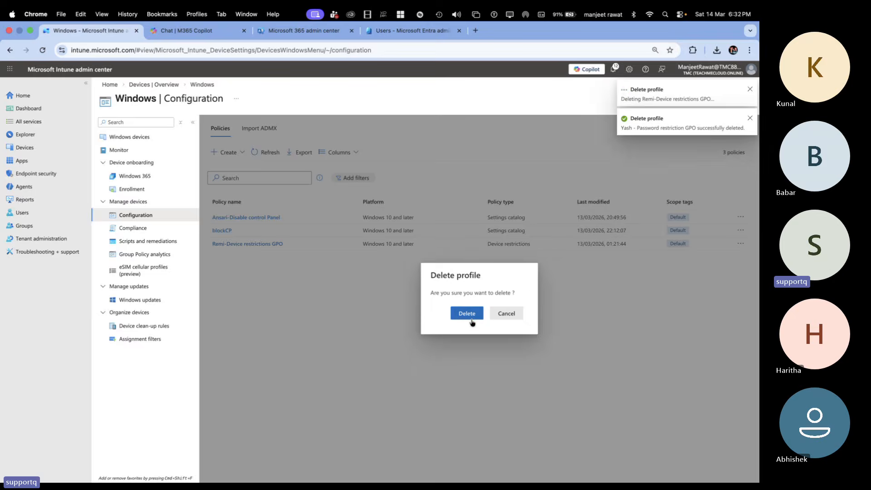
Step: Delete the blockCP settings catalog policy and confirm the deletion
click(742, 230)
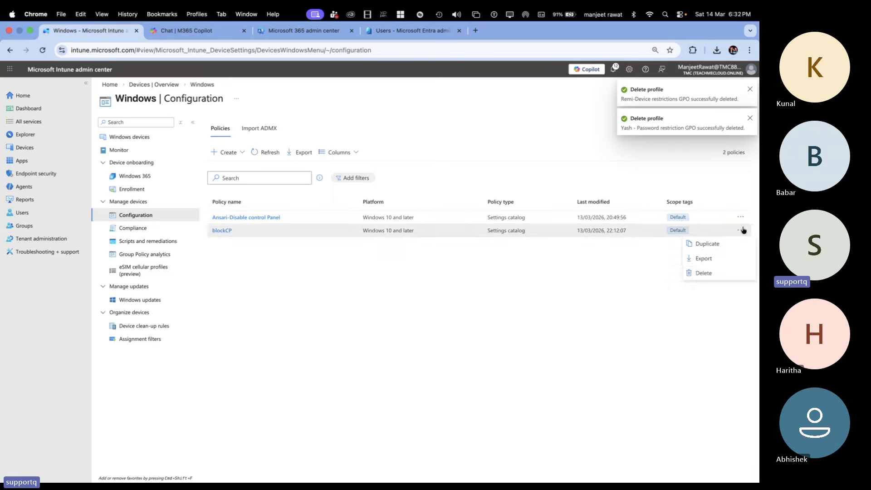
click(703, 273)
click(473, 317)
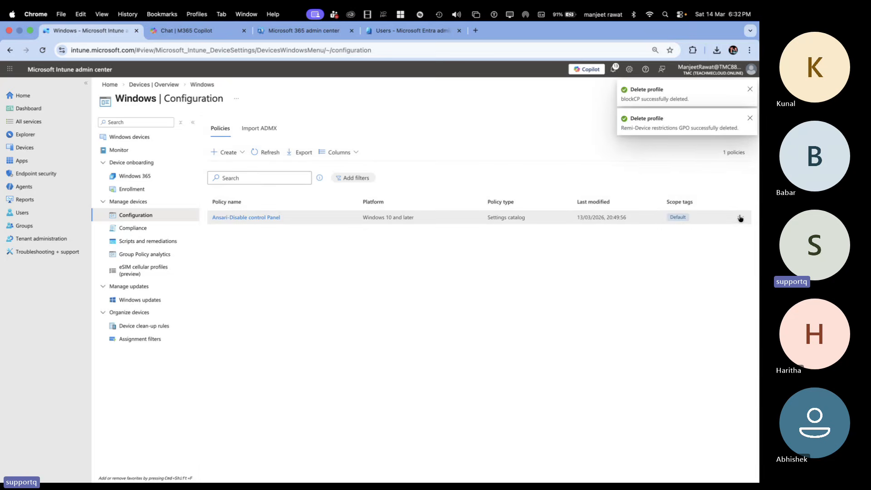
Step: Delete the Disable control Panel settings catalog policy and confirm the deletion
click(741, 217)
click(701, 258)
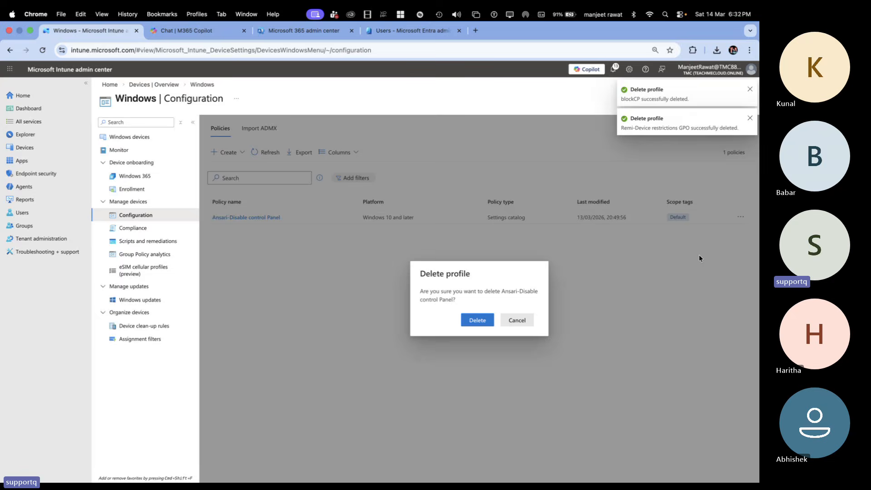
click(477, 320)
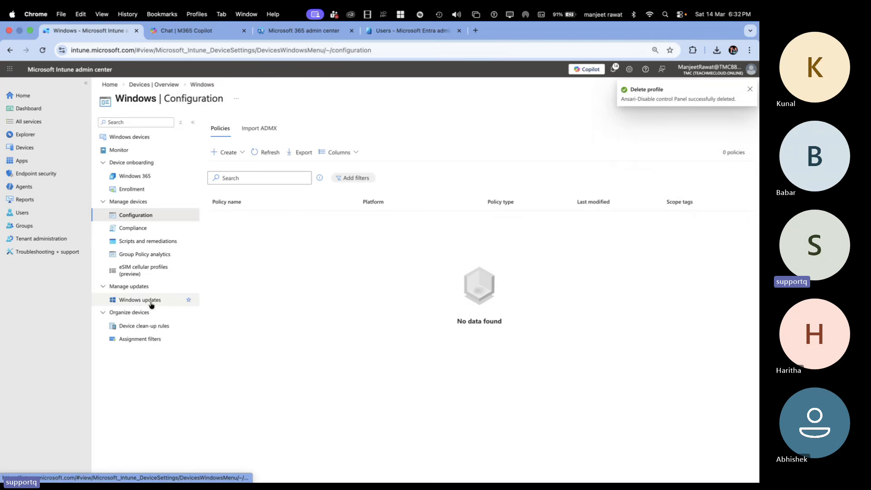
Step: Open the compliance policies for all devices and delete the Windows 10 and later compliance policy
click(162, 85)
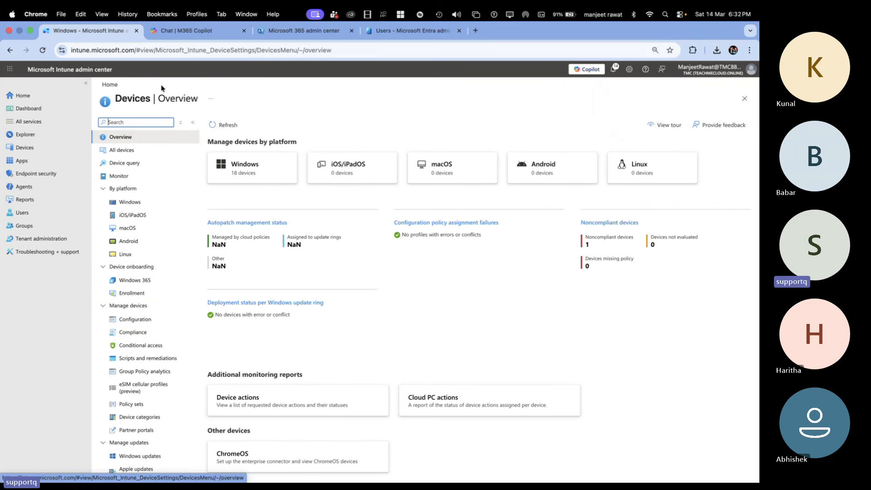
scroll(153, 334, down, 1)
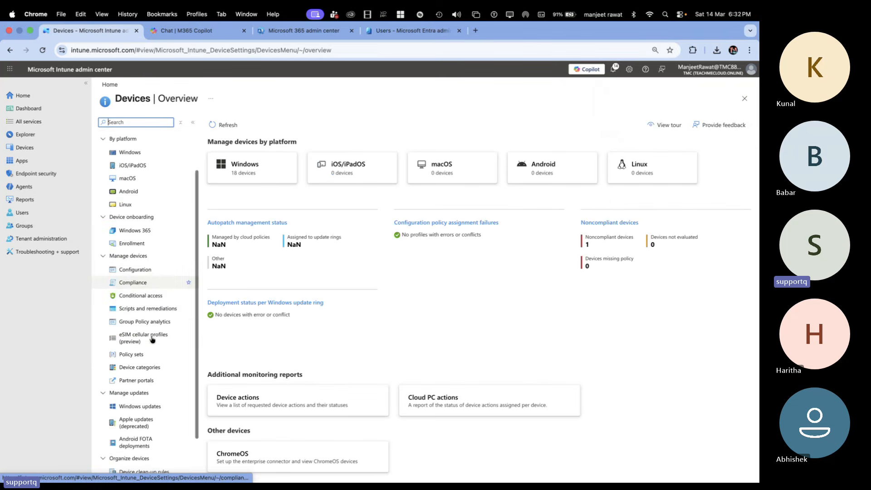
click(141, 282)
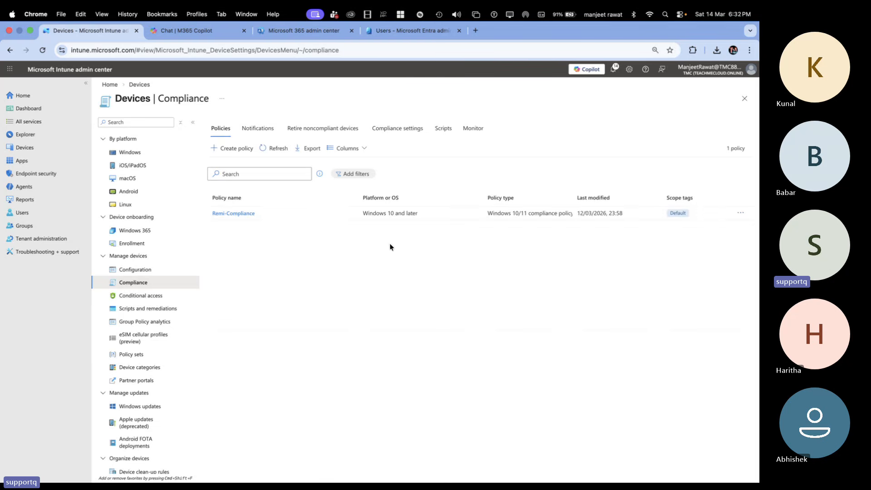
click(741, 213)
click(704, 227)
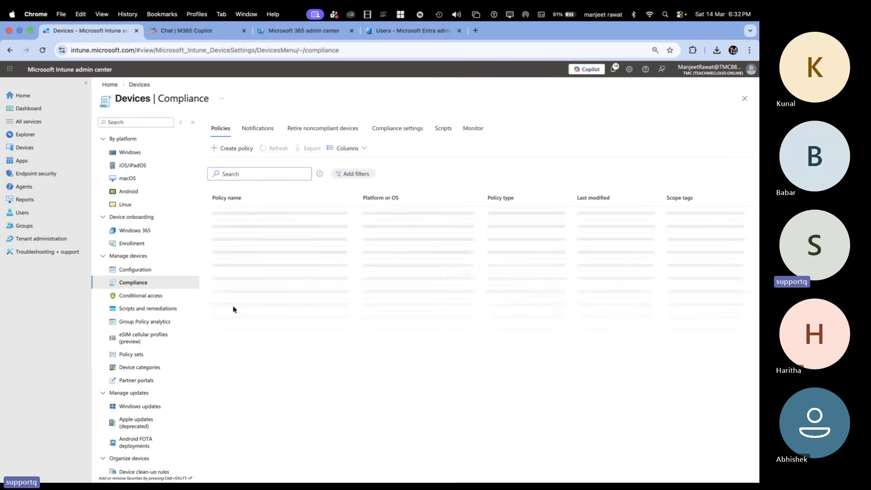
Step: Open the named locations in Conditional Access and try to delete the first location in the list
click(152, 296)
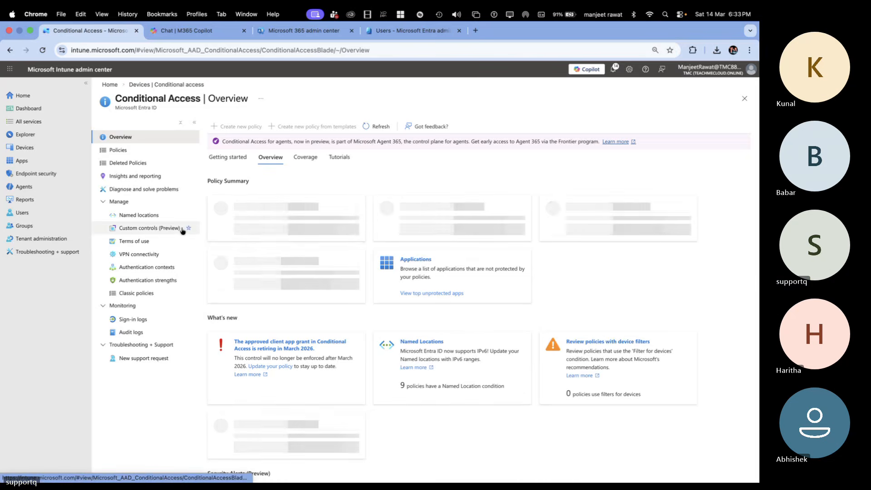
click(158, 216)
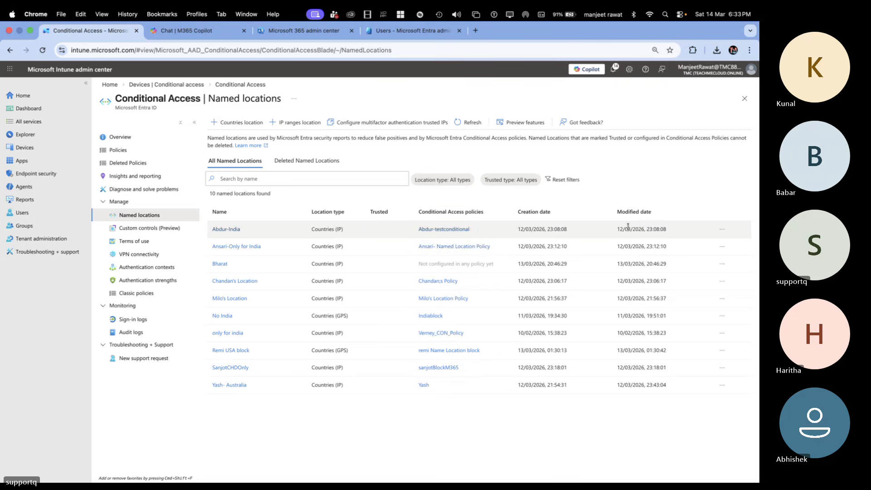
click(722, 229)
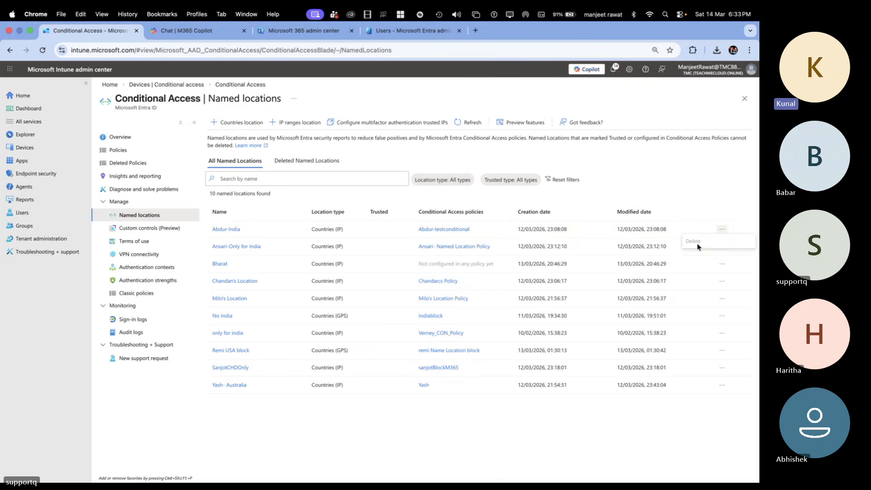
click(234, 230)
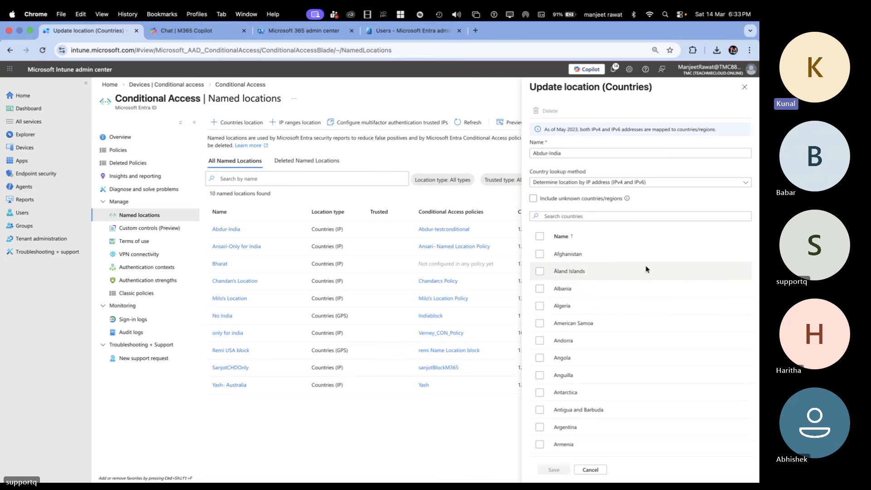
click(533, 201)
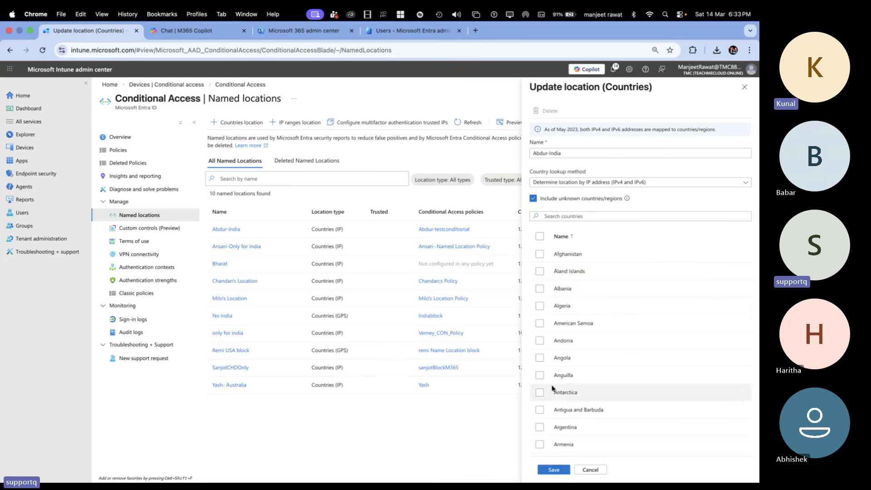
click(534, 199)
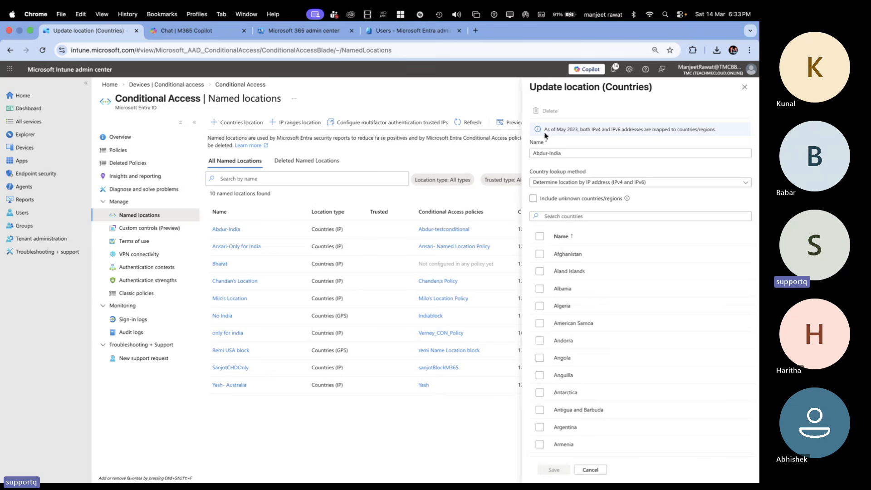
click(745, 87)
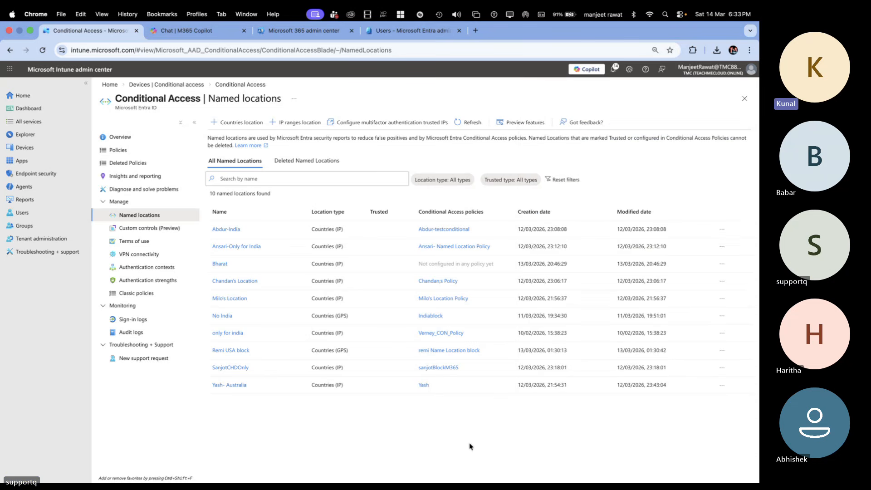
Step: Return to the Windows devices list, try to open the first device's details, and reload the list
click(186, 85)
click(246, 169)
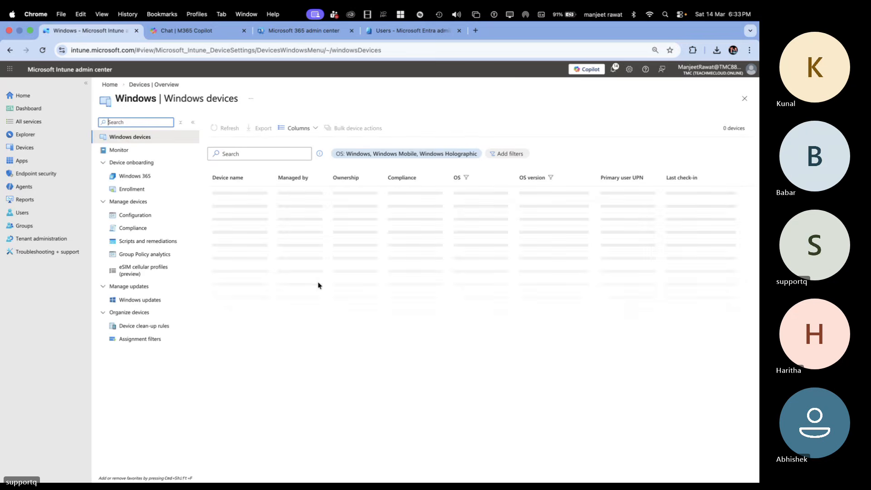
click(226, 193)
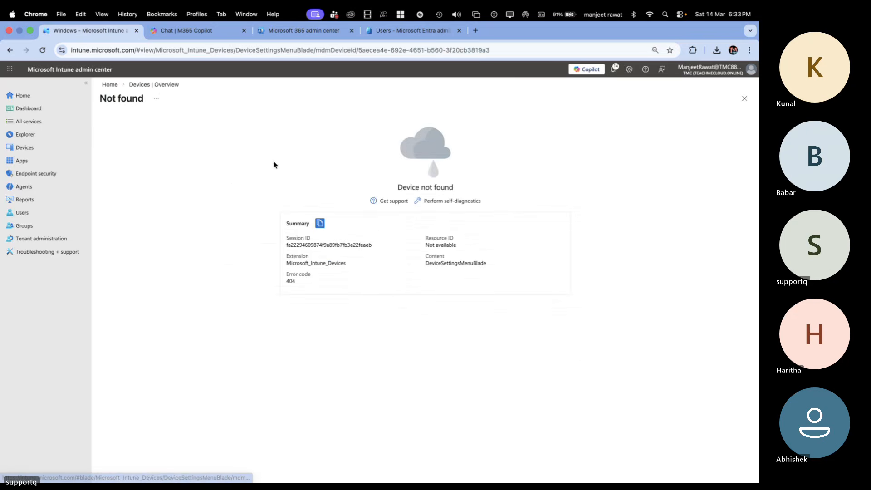
click(140, 85)
click(245, 168)
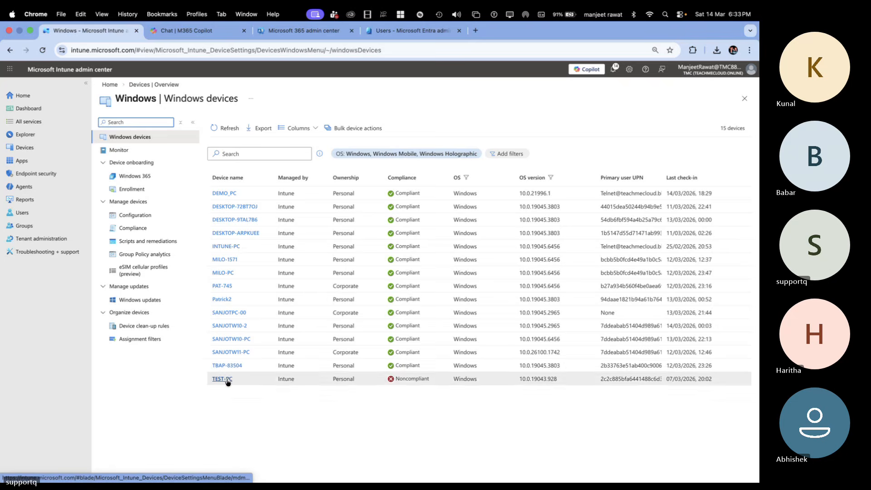
Step: Delete the device listed directly below PAT-745, confirm the deletion, and return to the Windows devices list
click(227, 300)
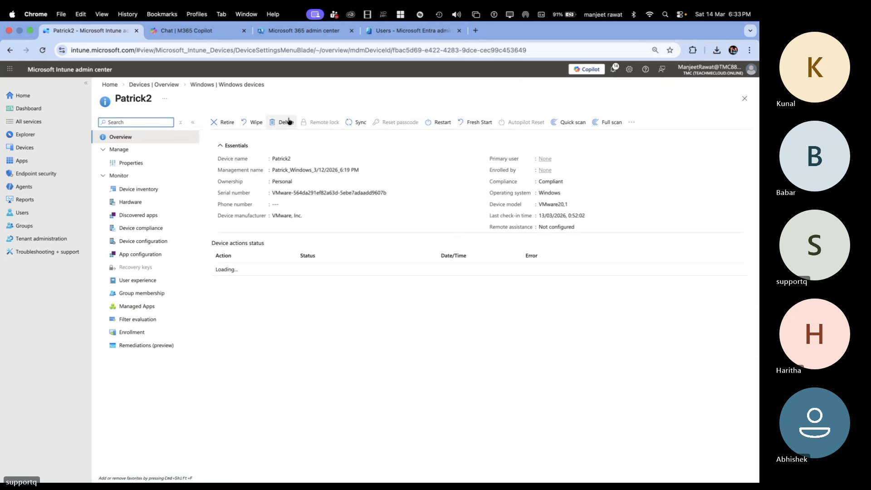
click(285, 123)
click(227, 178)
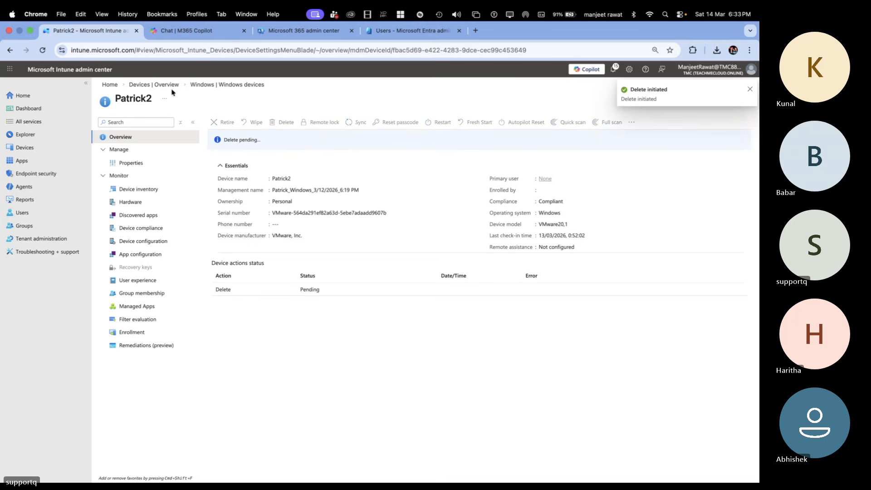
click(171, 86)
click(241, 165)
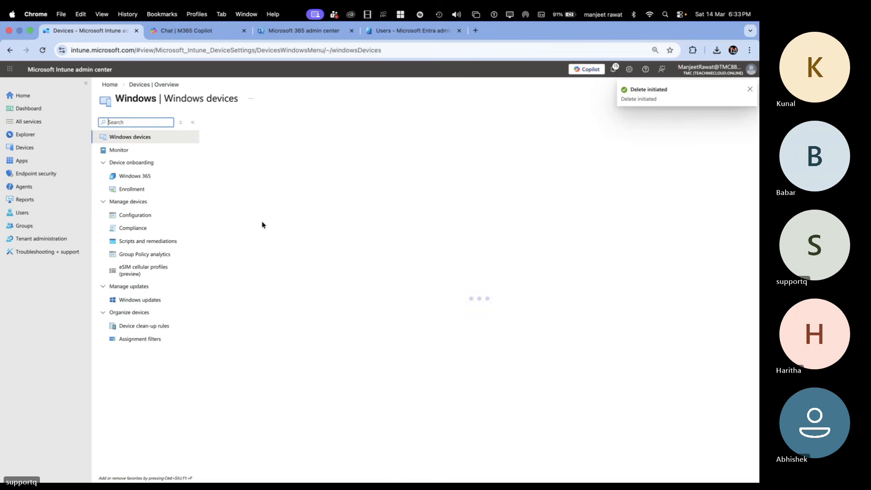
Step: Try to open the details of three other Windows devices, reloading the Windows devices list after each attempt
click(259, 208)
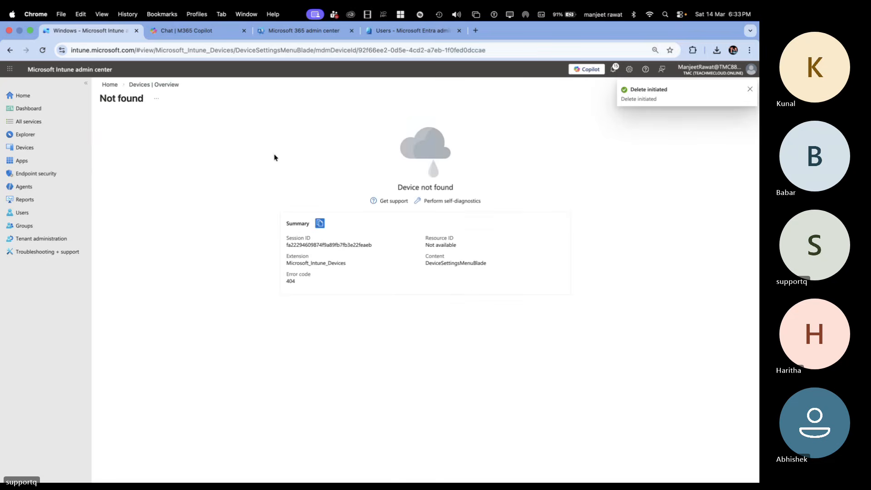
click(153, 86)
click(241, 165)
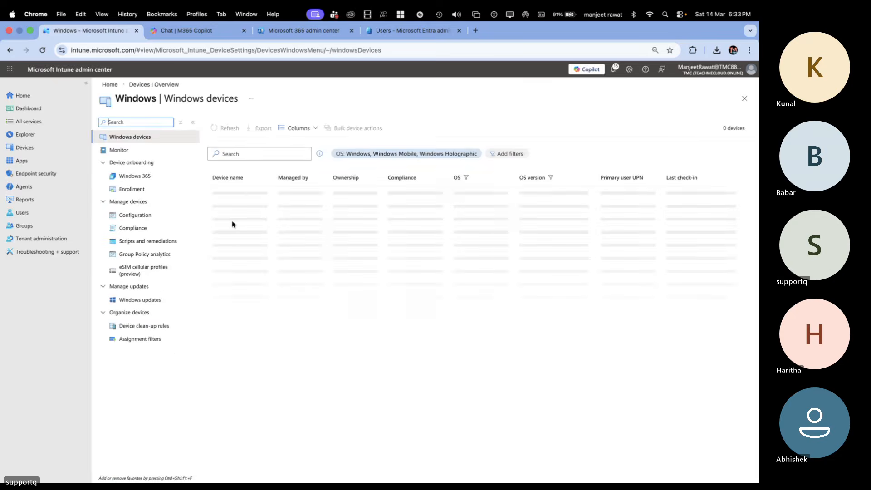
click(234, 220)
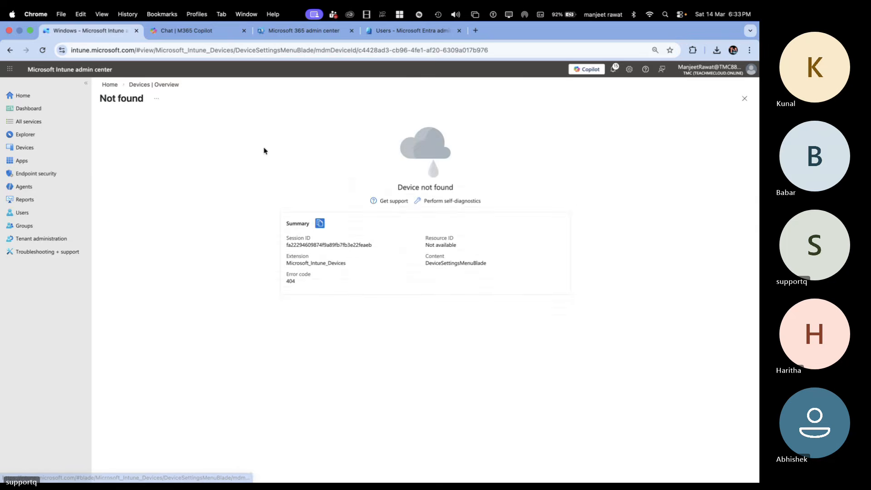
click(160, 86)
click(255, 175)
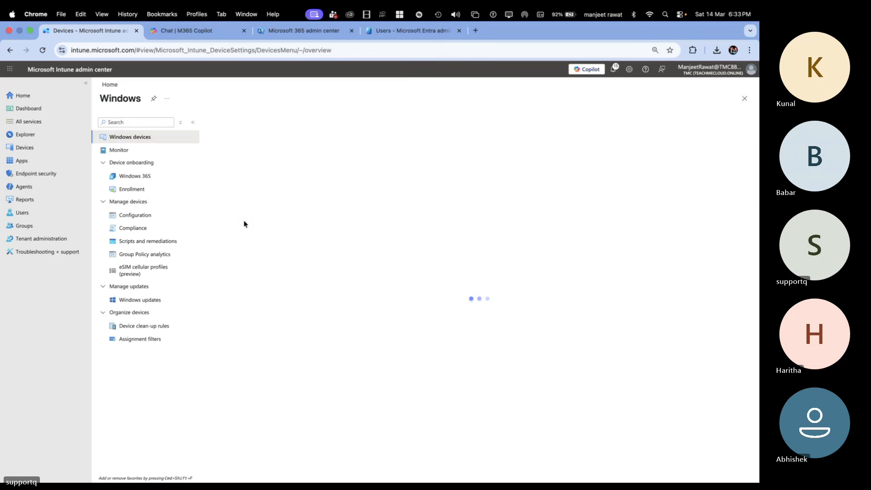
click(236, 260)
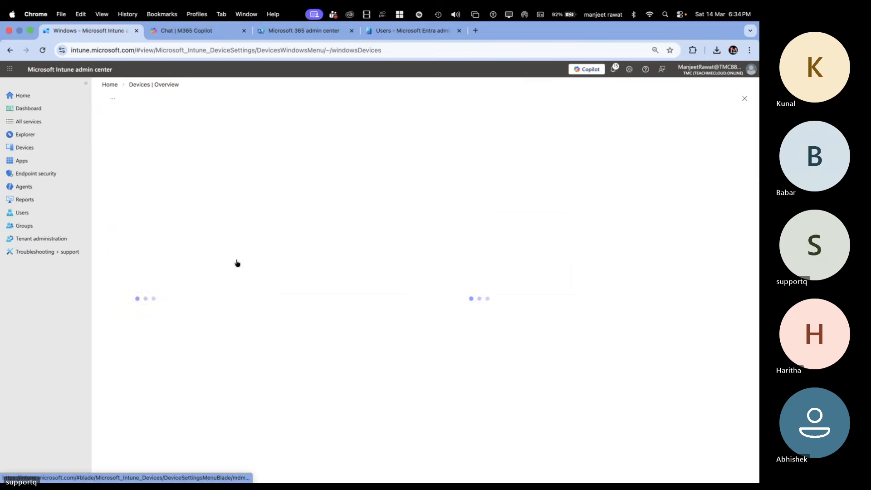
click(163, 86)
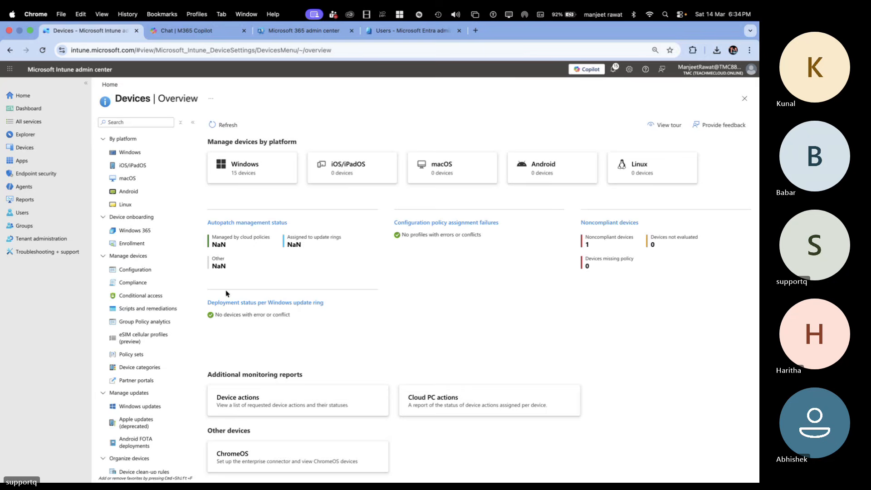
click(254, 174)
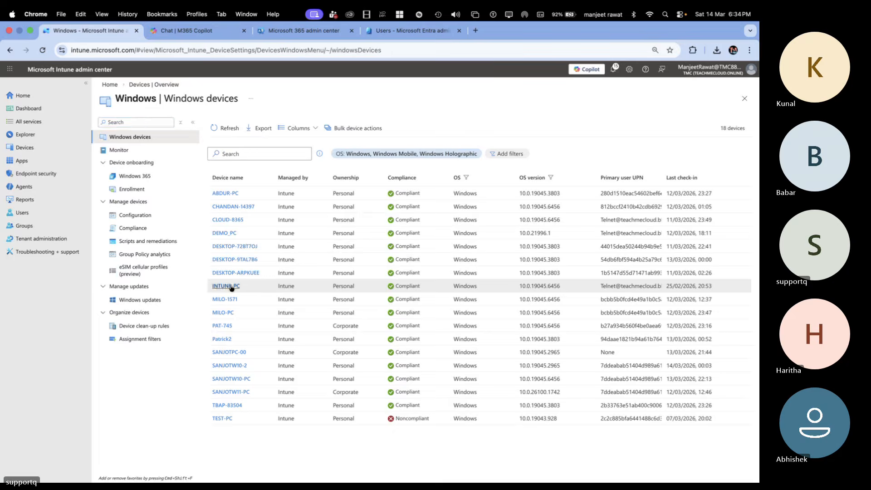
Step: Delete the INTUNE-PC device, confirm the deletion, and return to the Windows devices list
click(227, 286)
click(282, 122)
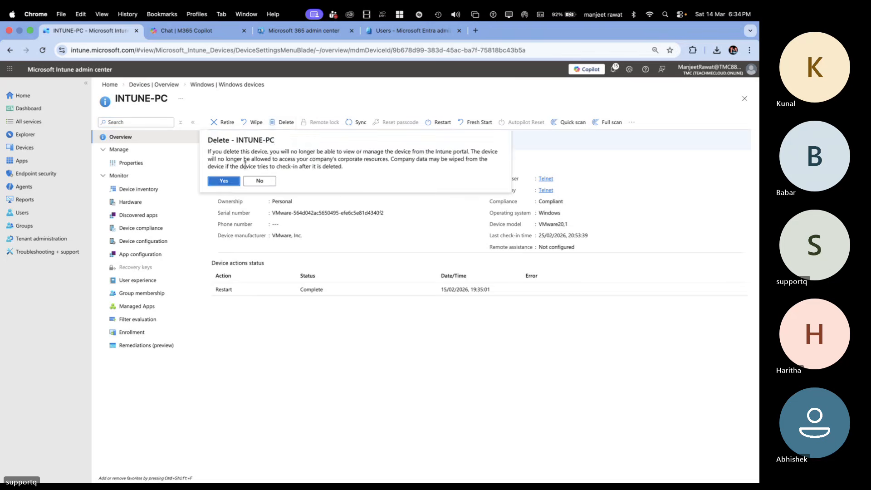
click(227, 182)
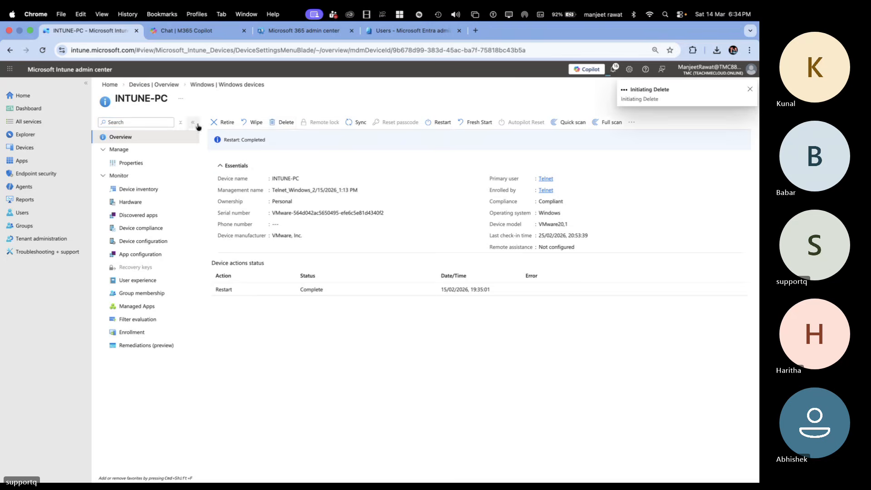
click(207, 86)
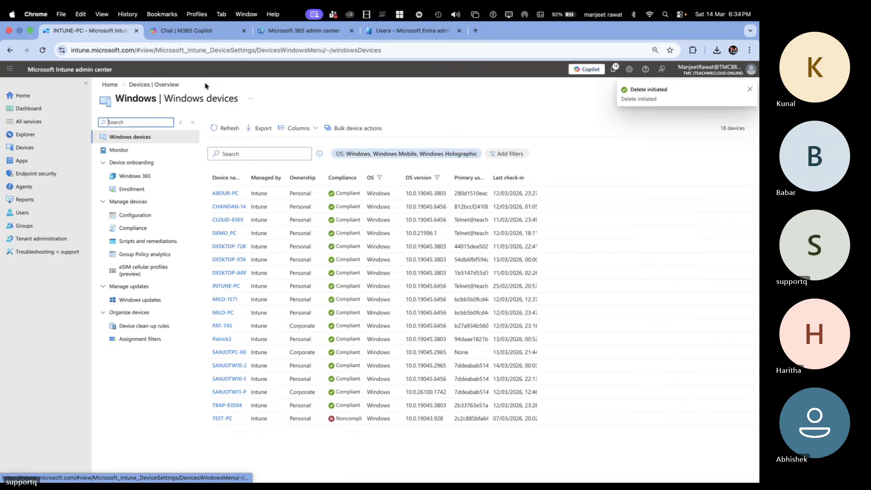
Step: Delete the MILO-PC device, confirm the deletion, and return to the Windows devices list
click(222, 312)
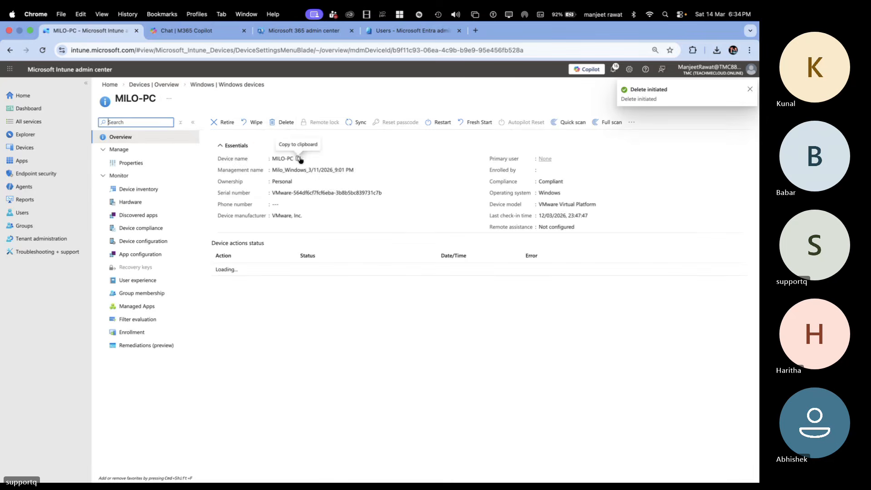
click(283, 123)
click(224, 181)
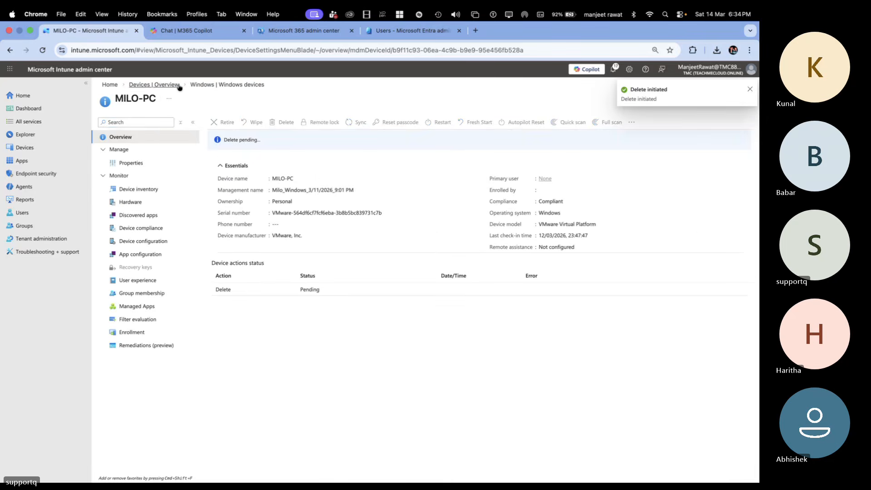
click(206, 85)
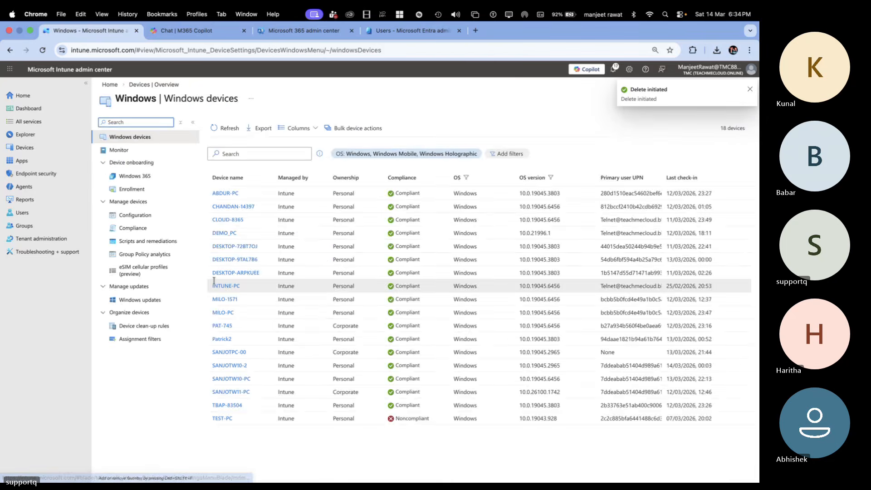
Step: Try to open the MILO-PC details again and reload the Windows devices list from the devices overview
click(222, 313)
click(165, 86)
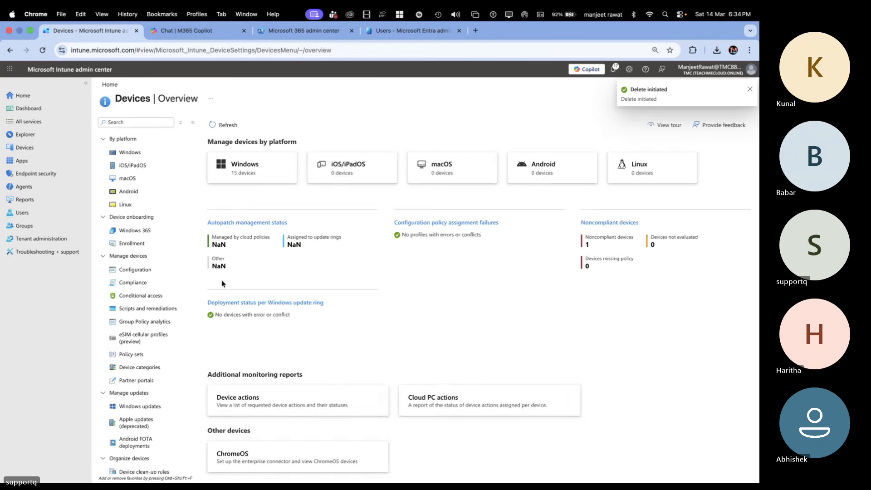
click(243, 168)
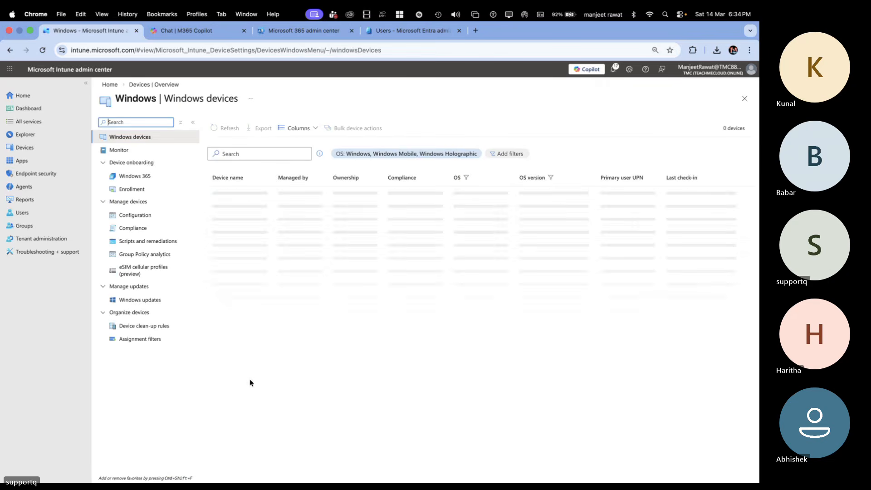
Step: Delete the SANJOTW10-PC device, confirm the deletion, and reload the Windows devices list
click(233, 339)
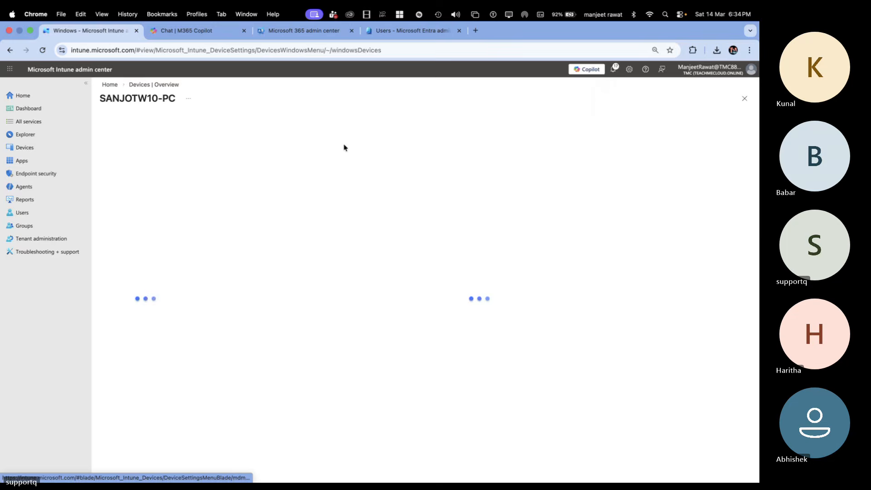
click(286, 122)
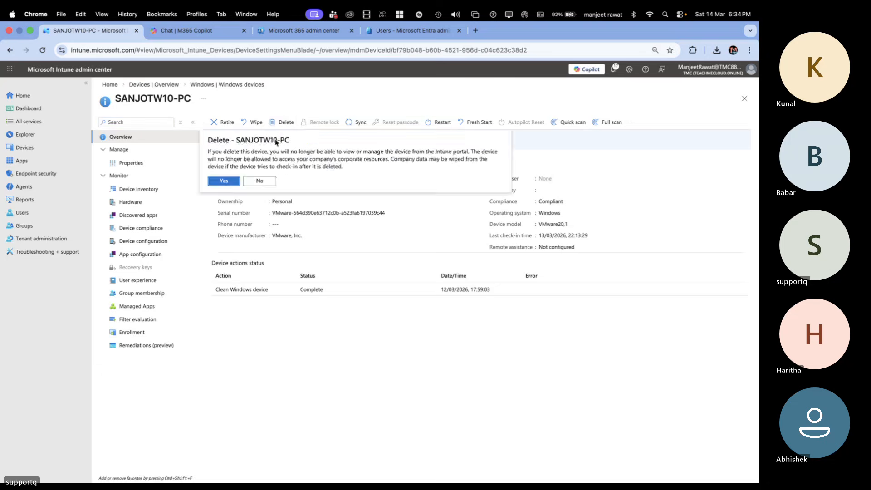
click(226, 181)
click(164, 84)
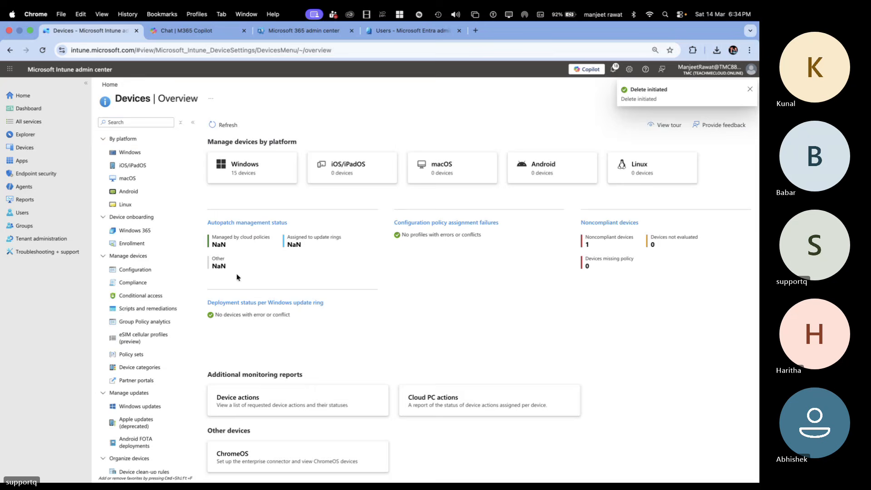
click(237, 181)
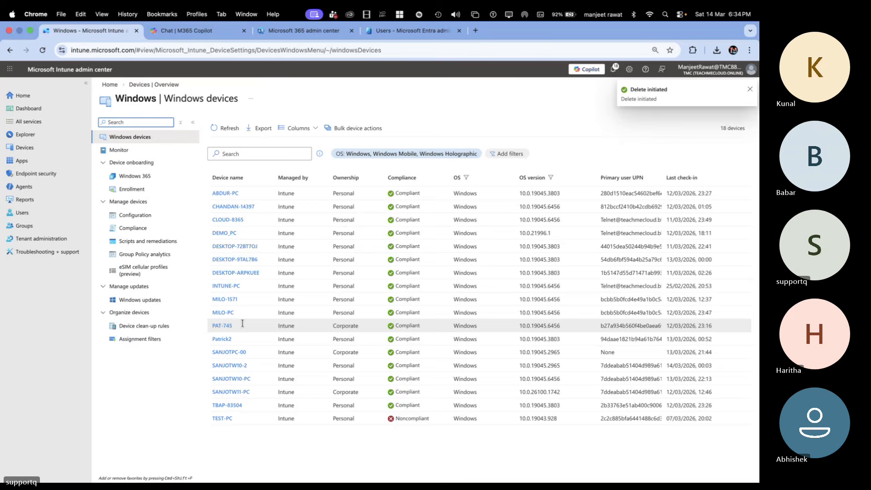
Step: Try to open the details of further devices in the list, returning to the Windows devices list after each attempt
click(222, 379)
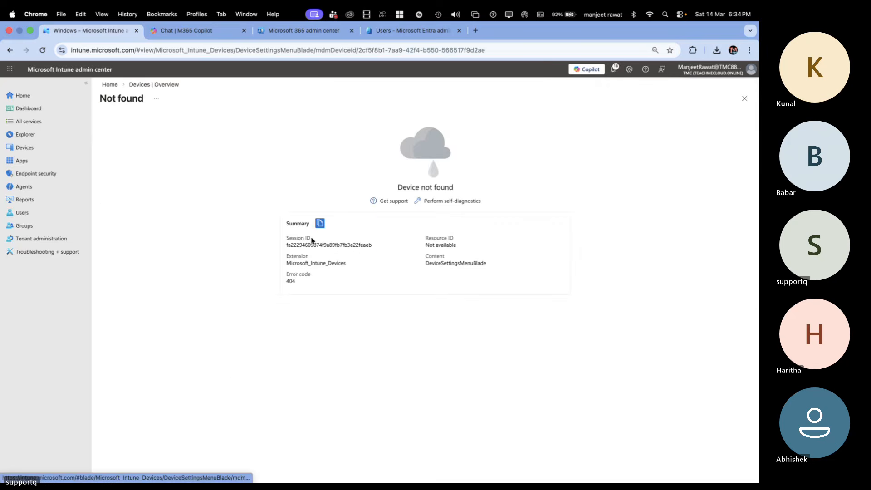
click(154, 85)
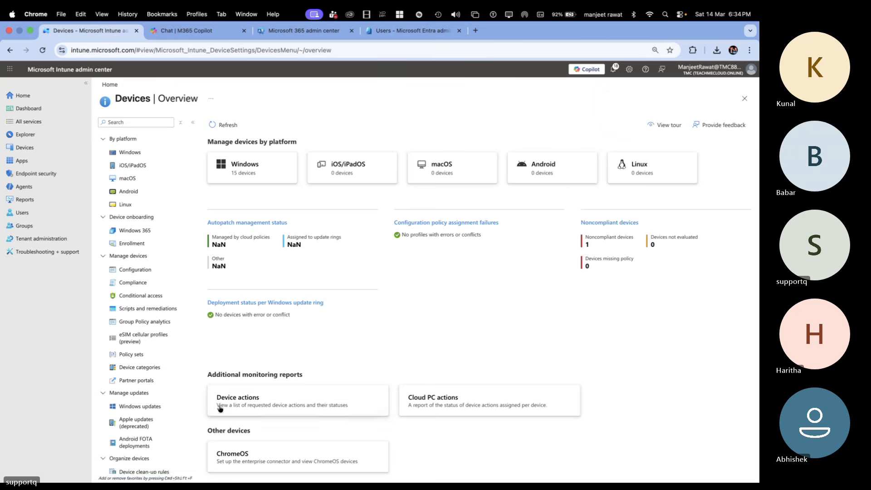
click(262, 167)
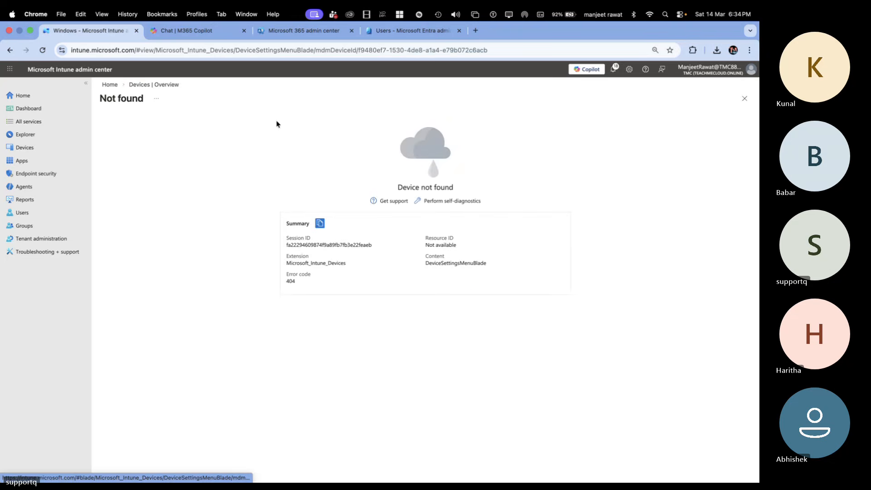
click(169, 86)
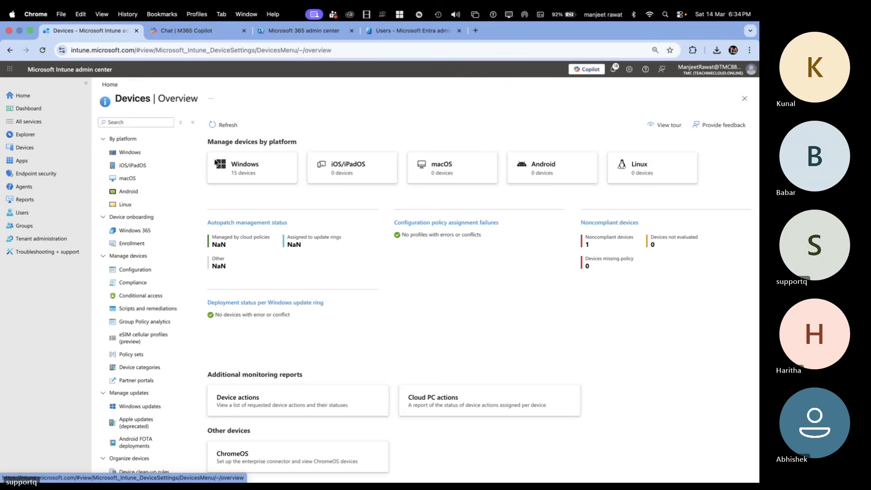
click(245, 175)
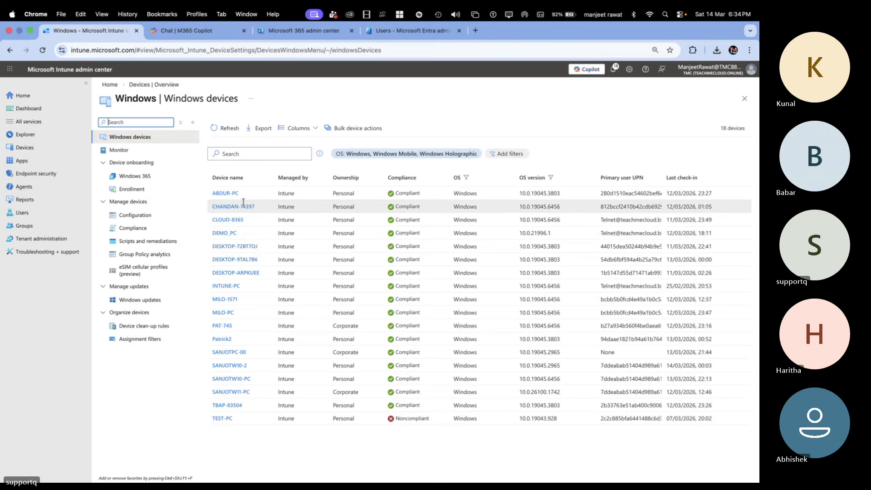
Step: Try to open the details of DEMO_PC and INTUNE-PC, reloading the Windows devices list after each attempt
click(231, 233)
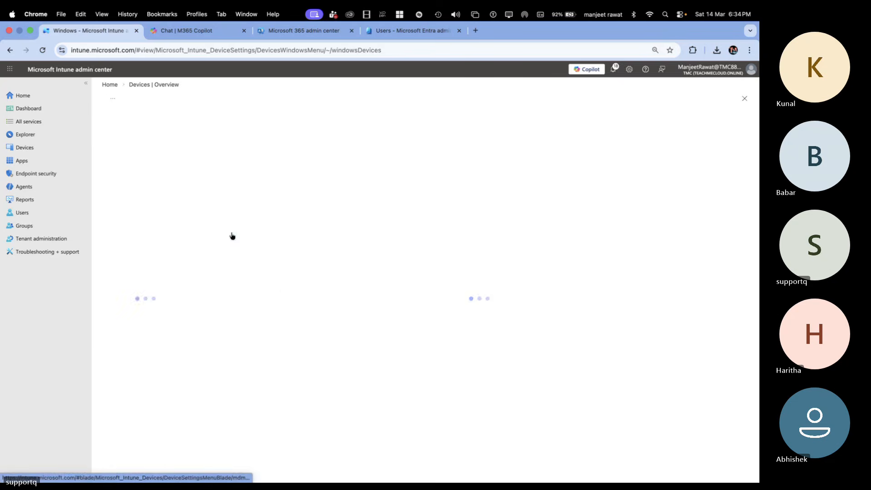
click(167, 86)
click(249, 166)
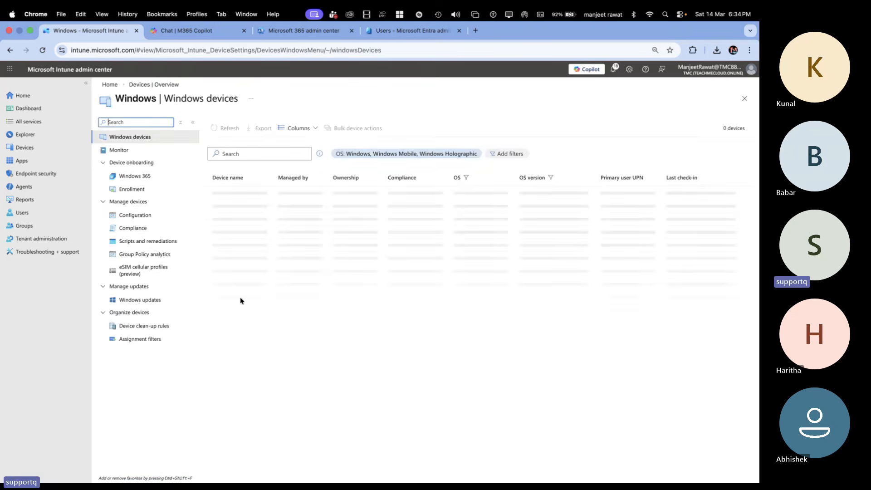
click(232, 276)
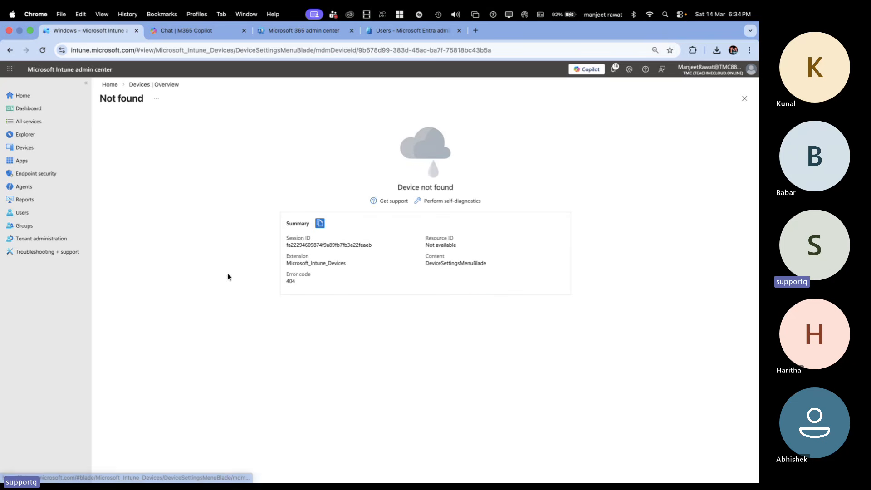
click(154, 88)
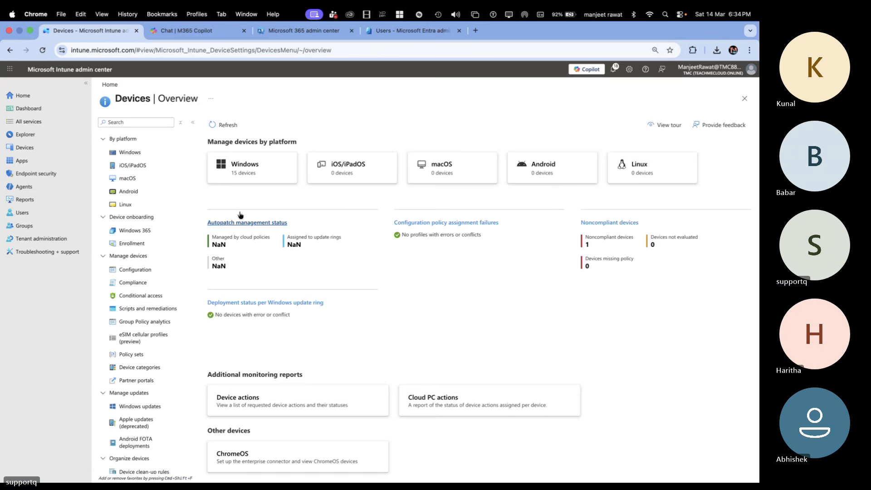
click(245, 175)
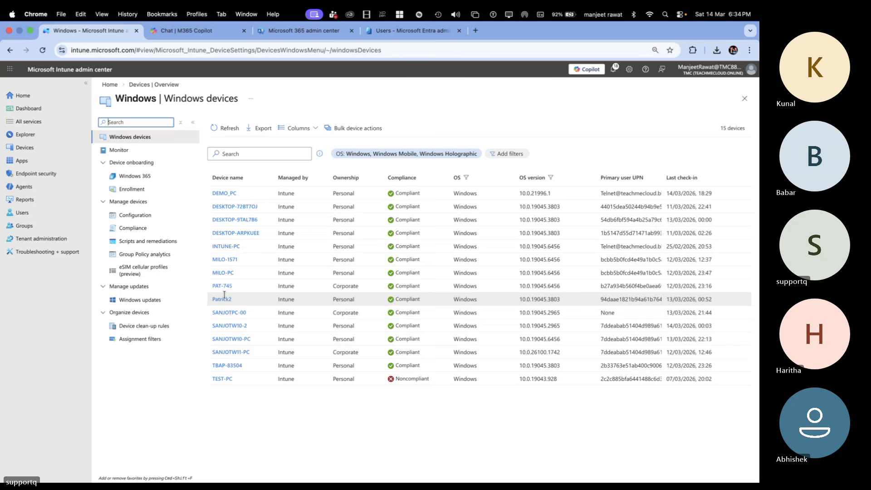
Step: Delete the PAT-745 device, confirm the deletion, and reload the Windows devices list
click(225, 287)
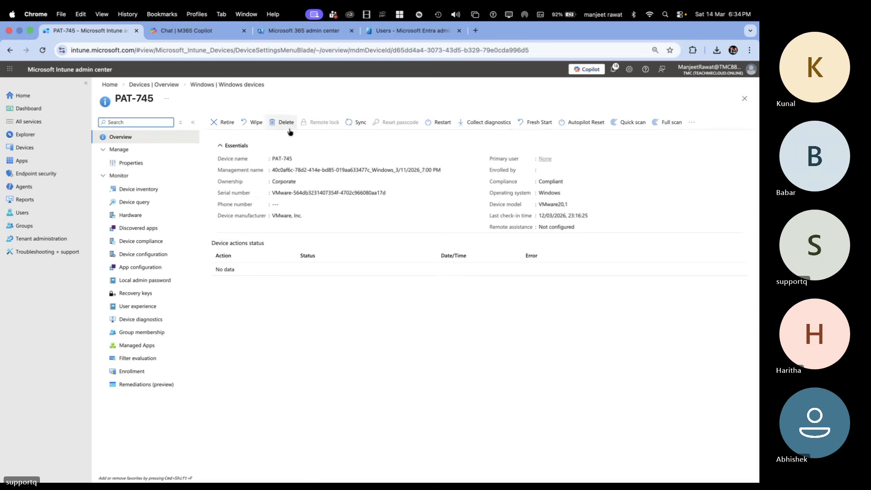
click(287, 123)
click(223, 181)
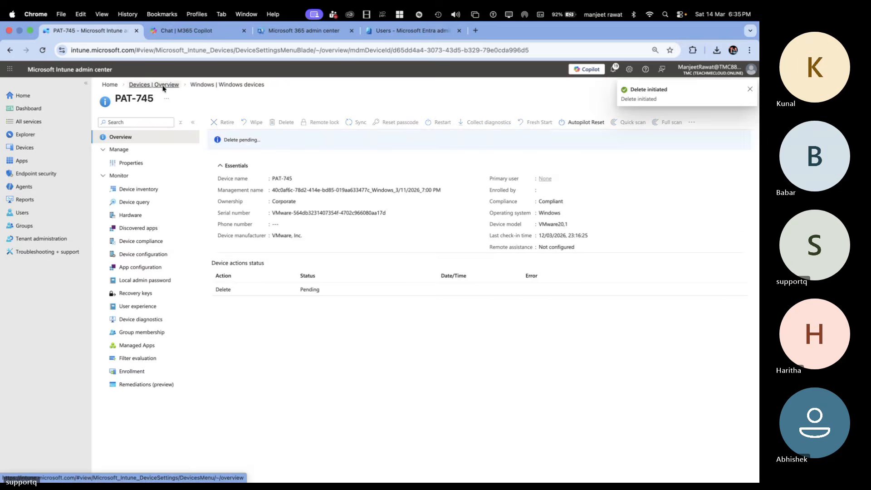
click(166, 86)
click(247, 175)
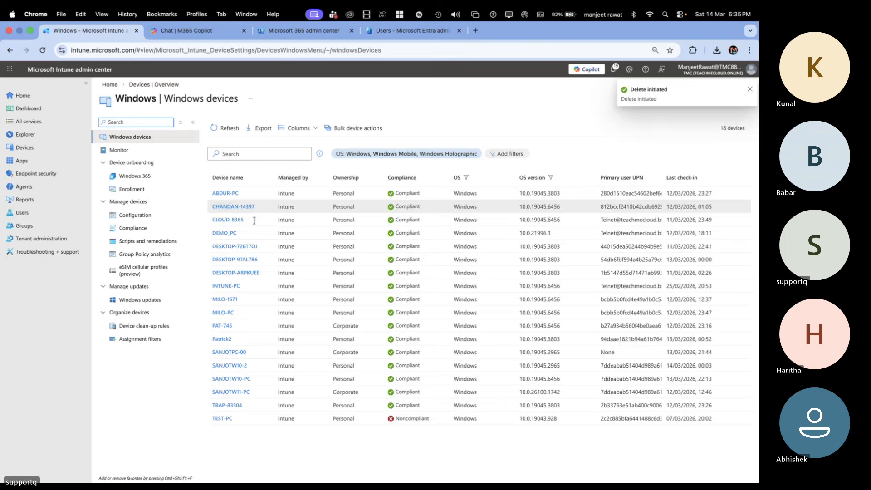
Step: Delete the SANJOTW11-PC device, confirm the deletion, and reload the Windows devices list
click(234, 352)
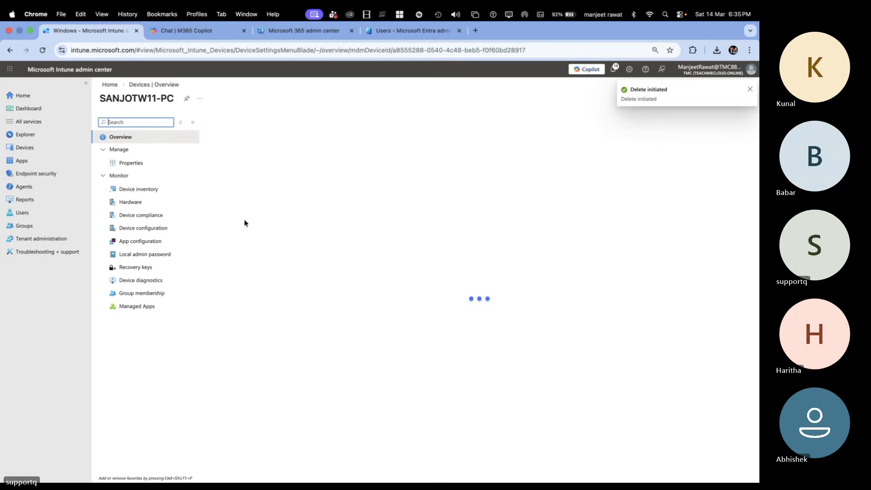
click(282, 122)
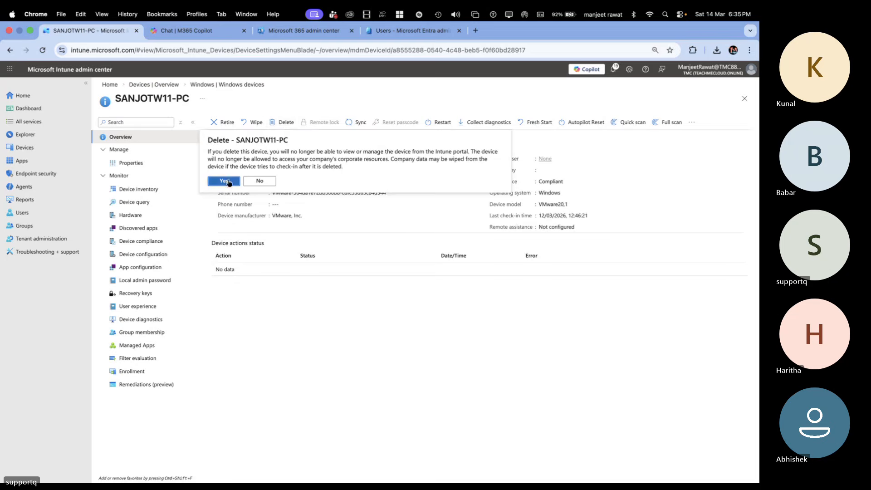
click(229, 181)
click(168, 85)
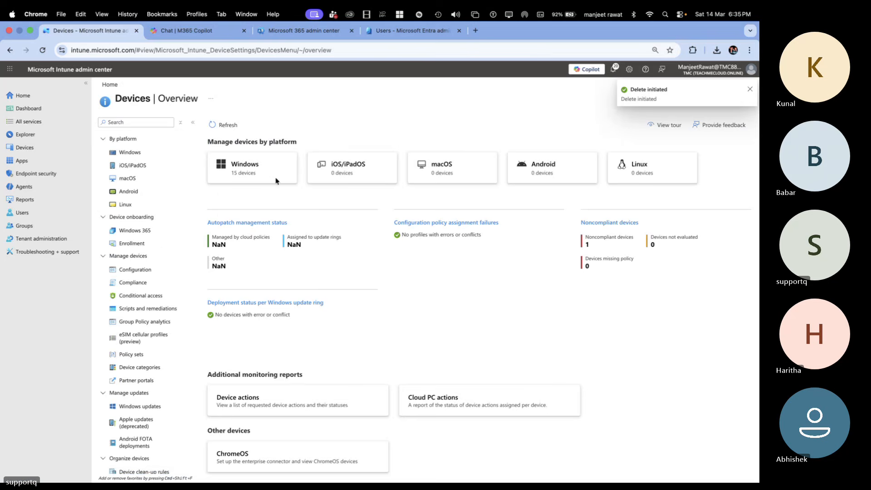
click(266, 175)
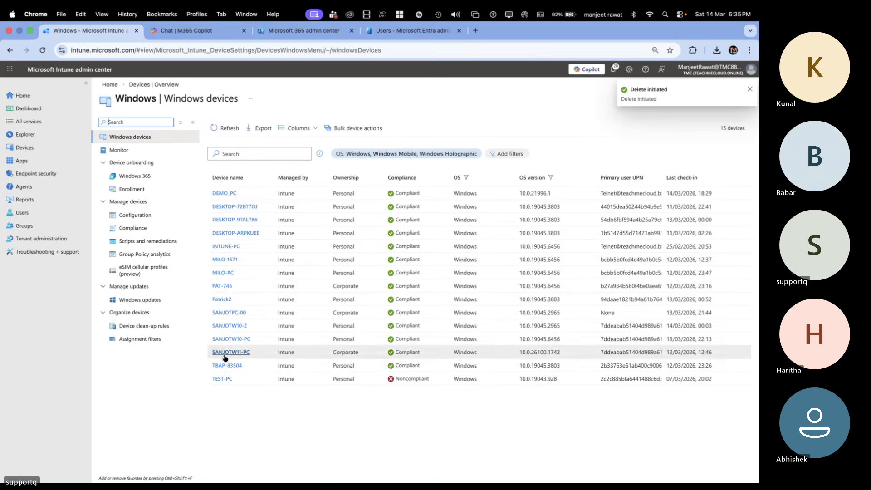
Step: Try to open the details of SANJOTW10-PC and DEMO_PC, returning to the Windows devices list after each attempt
click(233, 340)
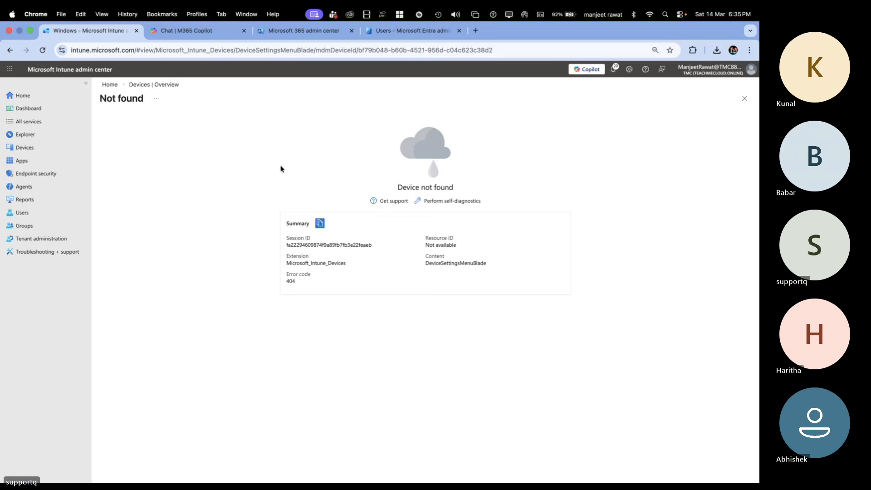
click(167, 85)
click(247, 166)
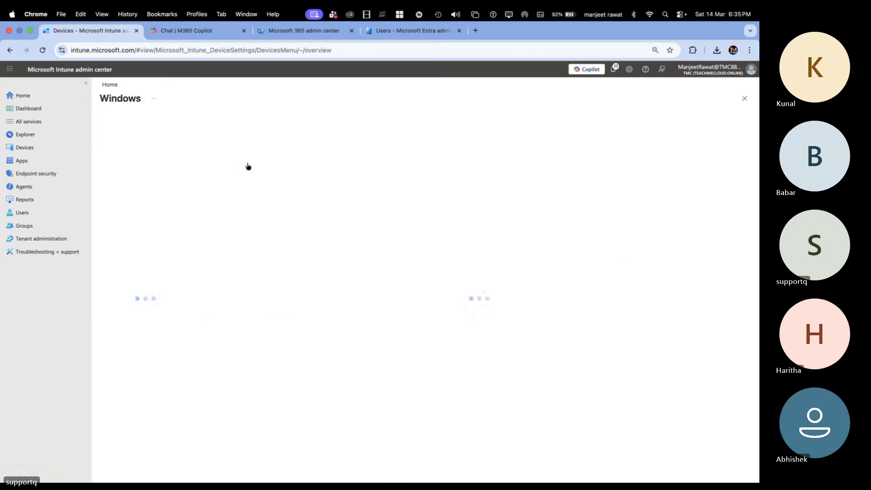
click(226, 193)
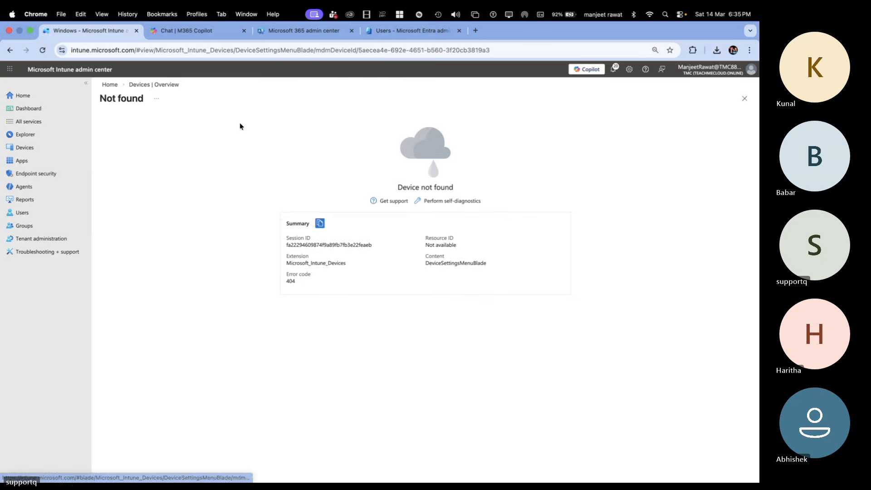
click(167, 86)
click(232, 168)
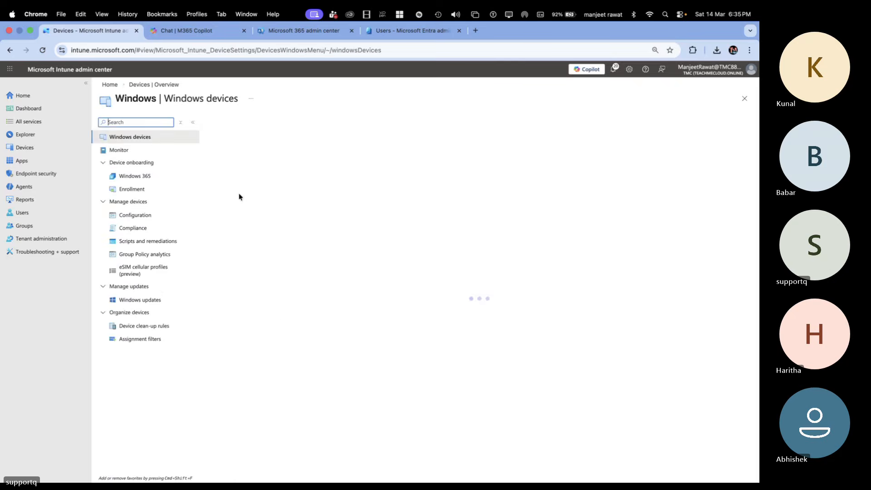
Step: Try to open the details of the two devices listed directly below DEMO_PC, reloading the Windows devices list after each attempt
click(230, 209)
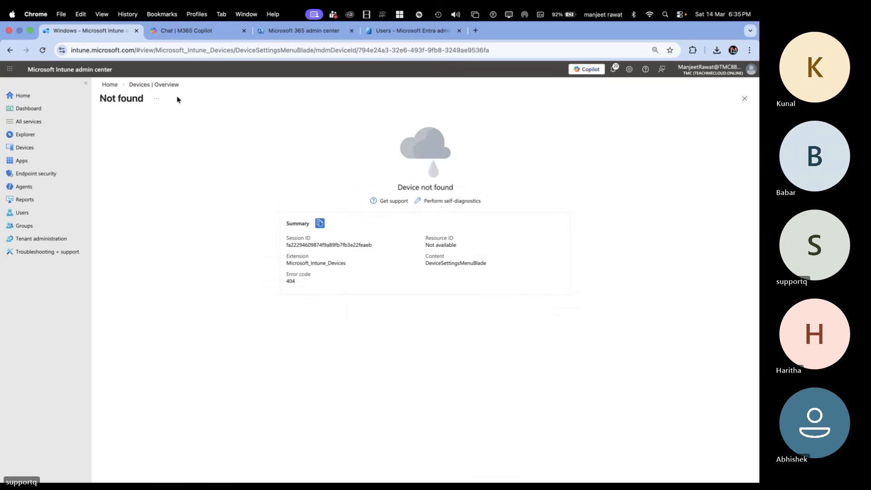
click(160, 85)
click(257, 172)
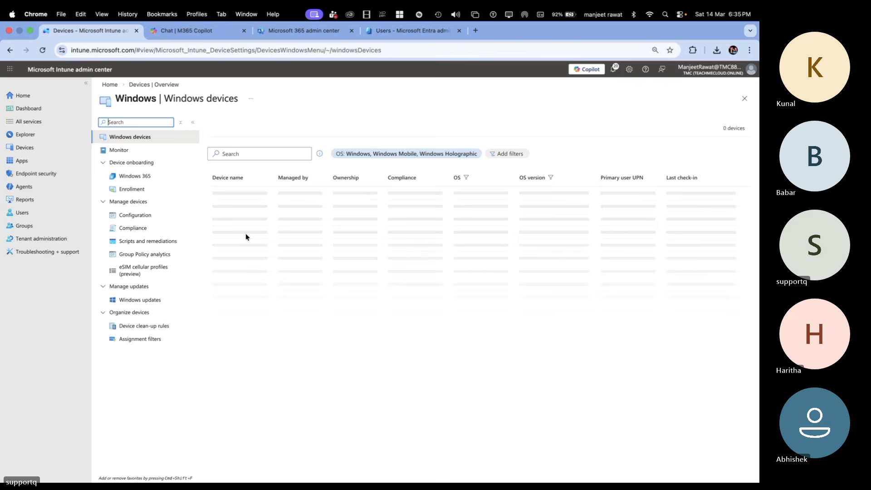
click(235, 222)
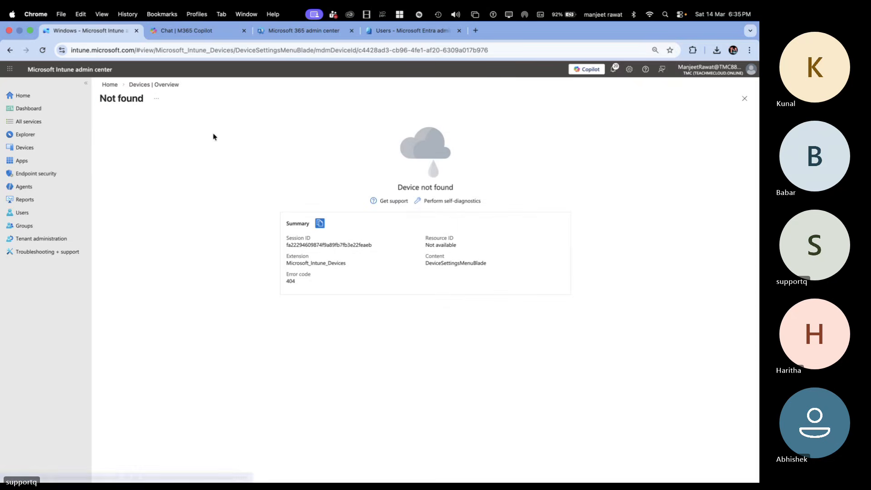
click(167, 86)
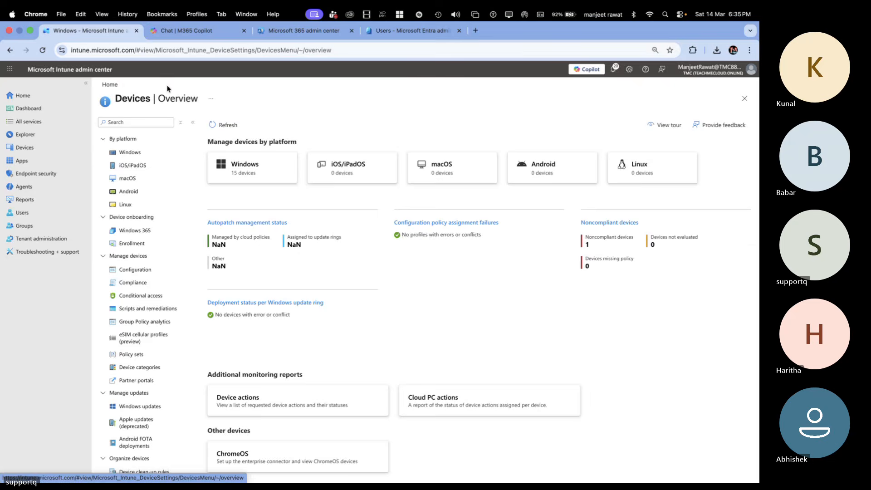
click(247, 170)
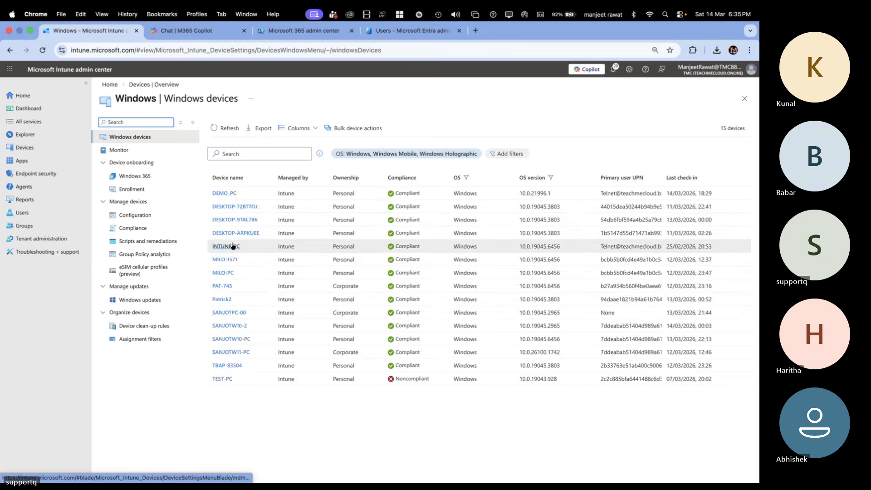
Step: Delete the DESKTOP-ARPKUEE device, confirm the deletion, and return to the Windows devices list
click(235, 237)
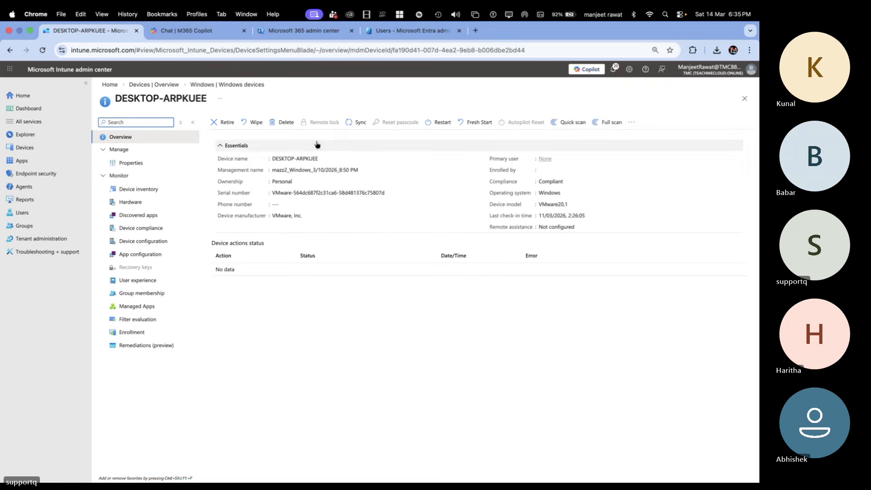
click(286, 122)
click(225, 181)
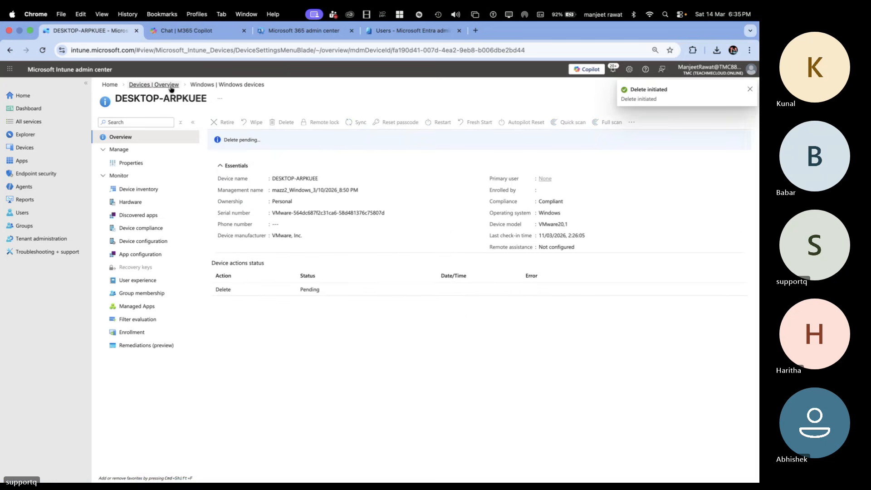
click(202, 85)
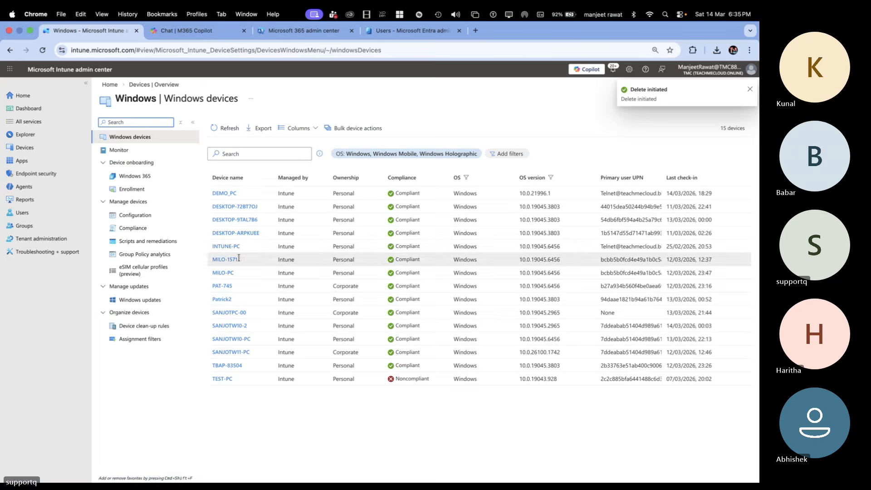
Step: Try to open the details of INTUNE-PC, then return to the Windows devices list
click(230, 248)
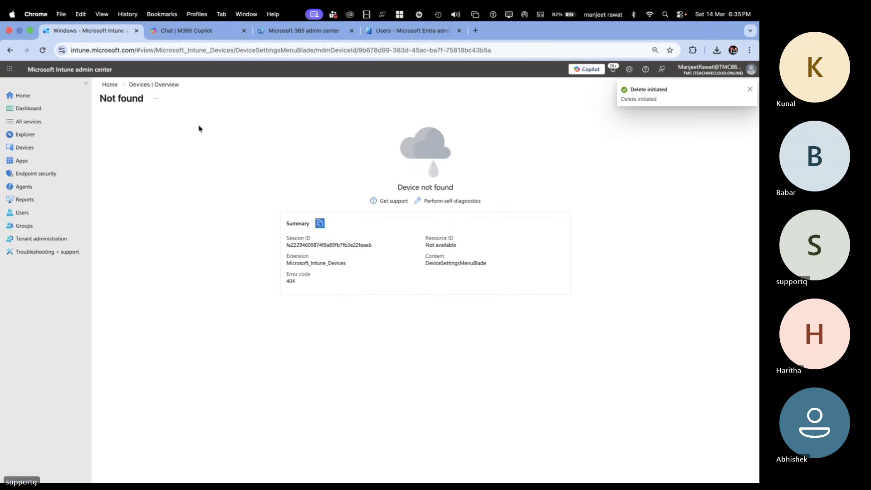
click(163, 85)
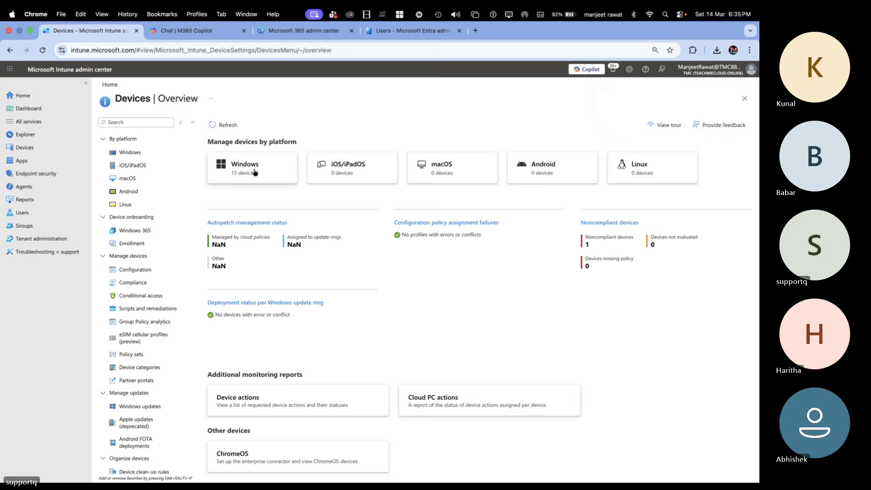
click(254, 172)
Step: Delete the MILO-1571 device, confirm the deletion, and return to the Windows devices list
click(229, 253)
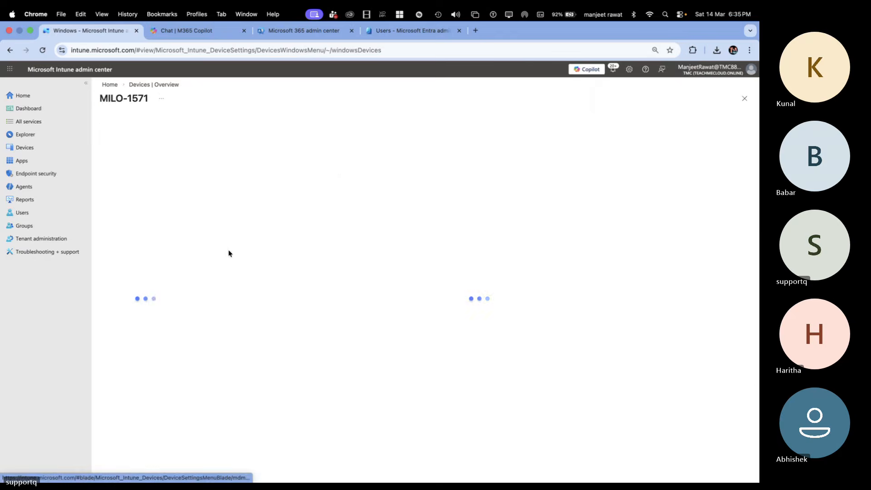
click(285, 122)
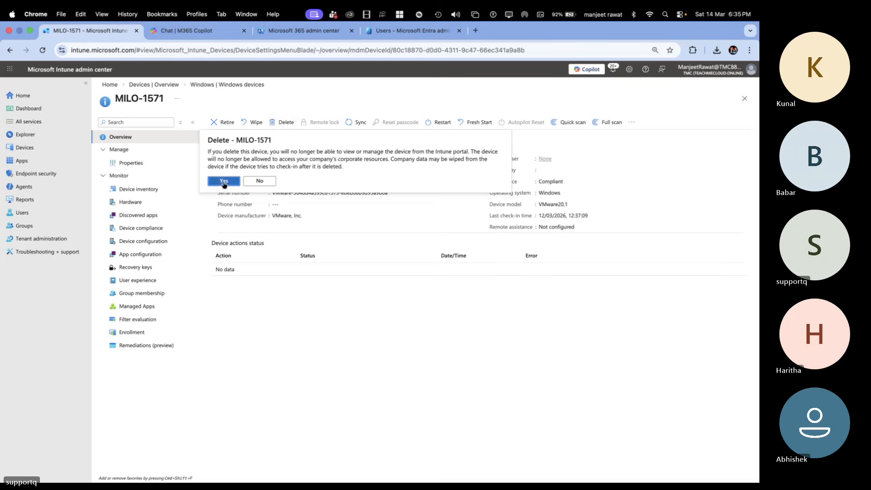
click(224, 181)
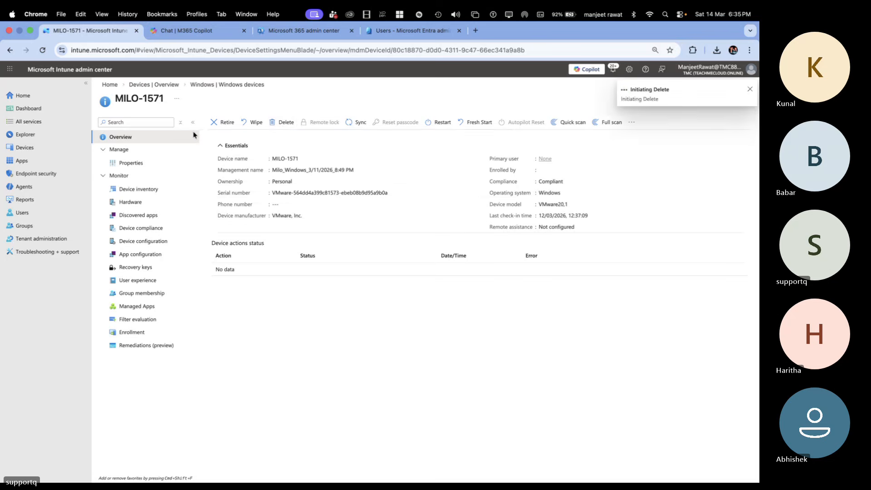
click(204, 86)
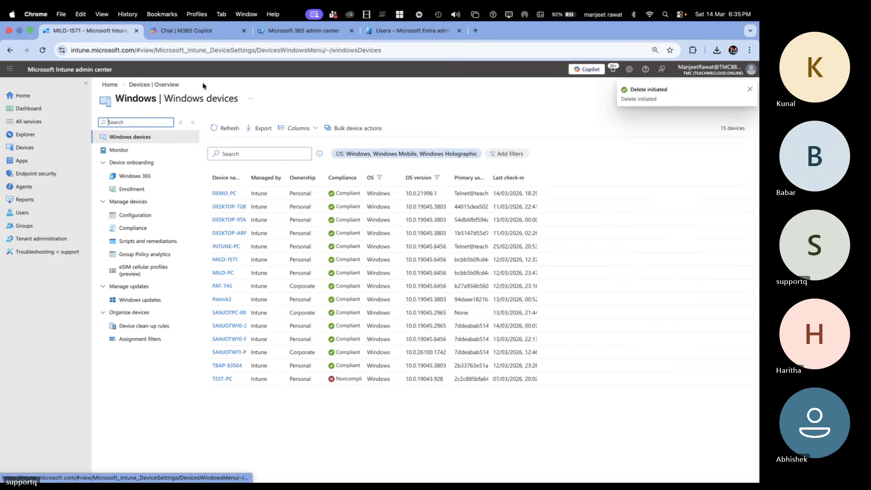
Step: Try twice to open the details of the device listed just below PAT-745, reloading the Windows devices list after each attempt
click(225, 300)
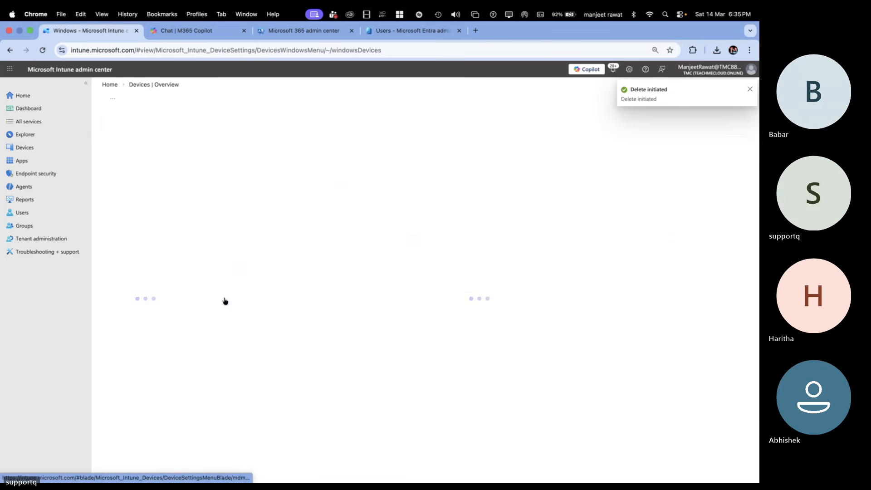
click(156, 85)
click(245, 166)
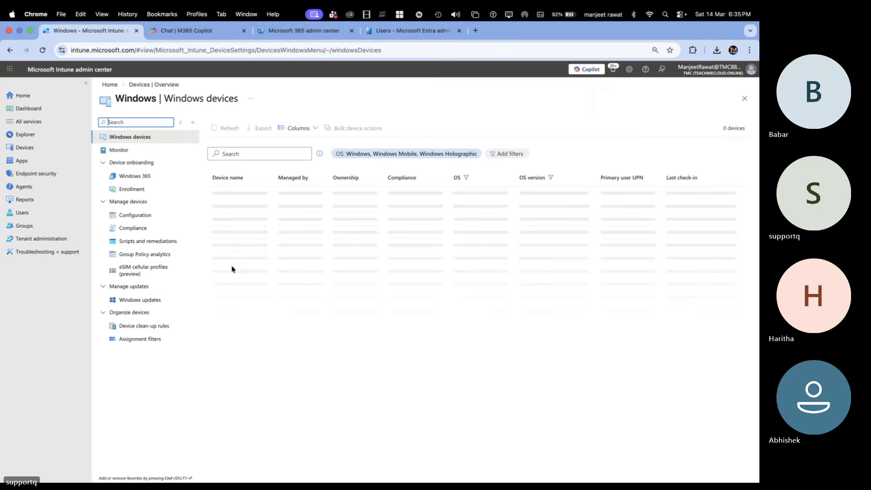
click(227, 295)
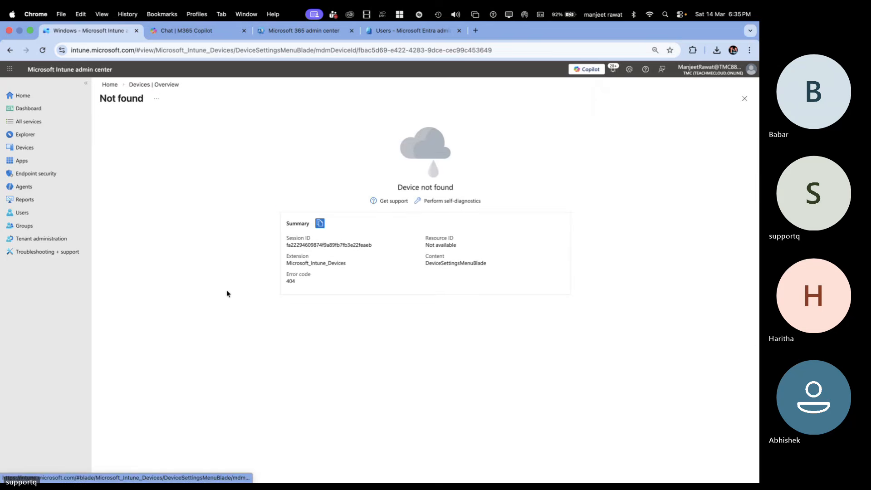
click(154, 85)
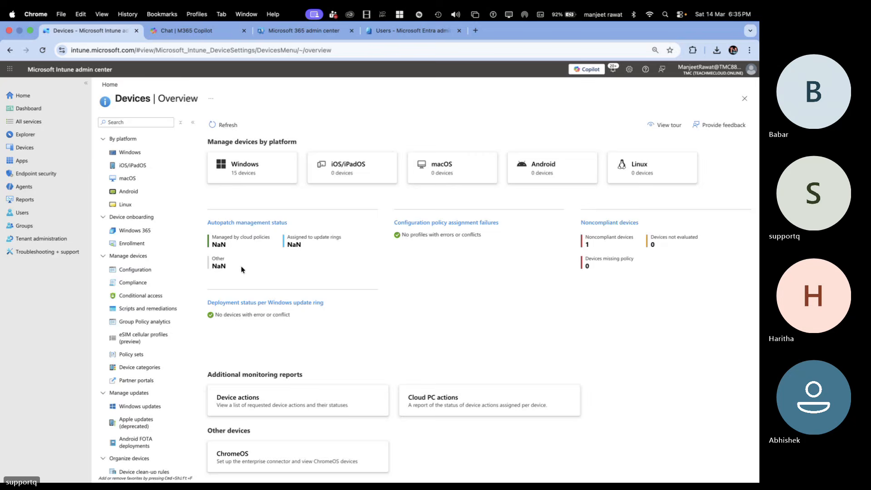
click(262, 177)
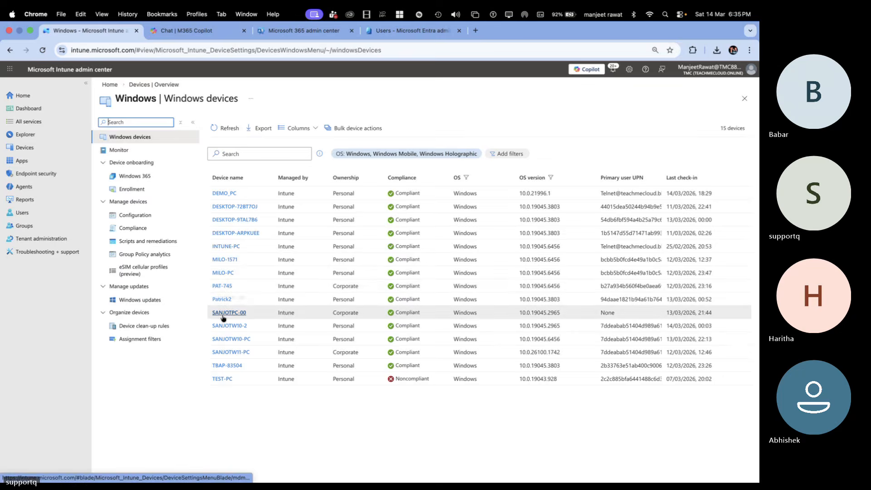
Step: Try to open the details of SANJOTPC-00 and SANJOTW10-2, then reload the Devices overview page in the browser
click(223, 315)
click(162, 85)
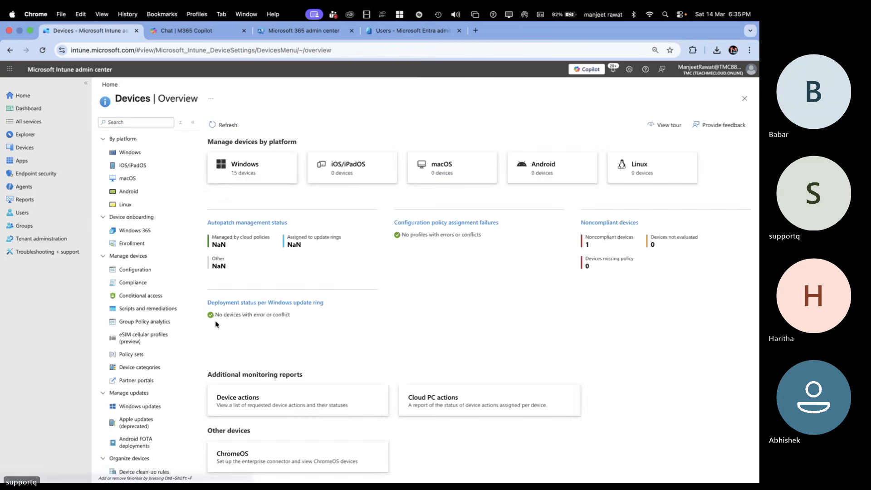
click(259, 165)
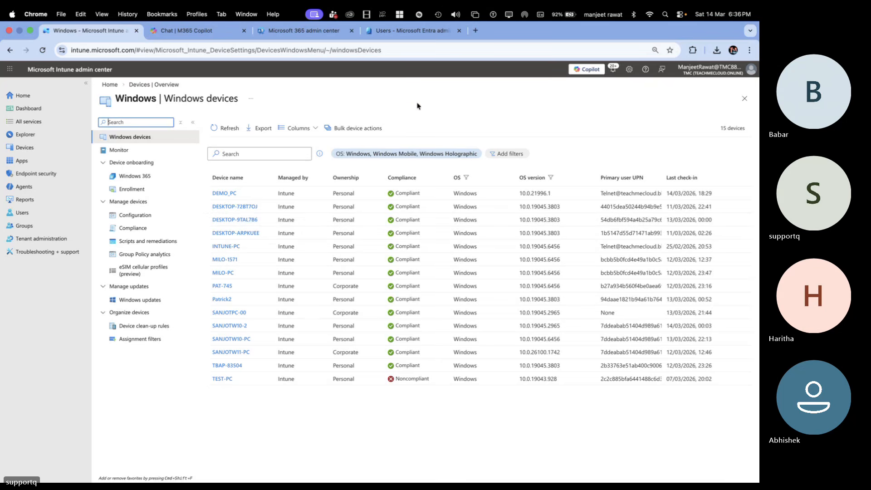
click(241, 326)
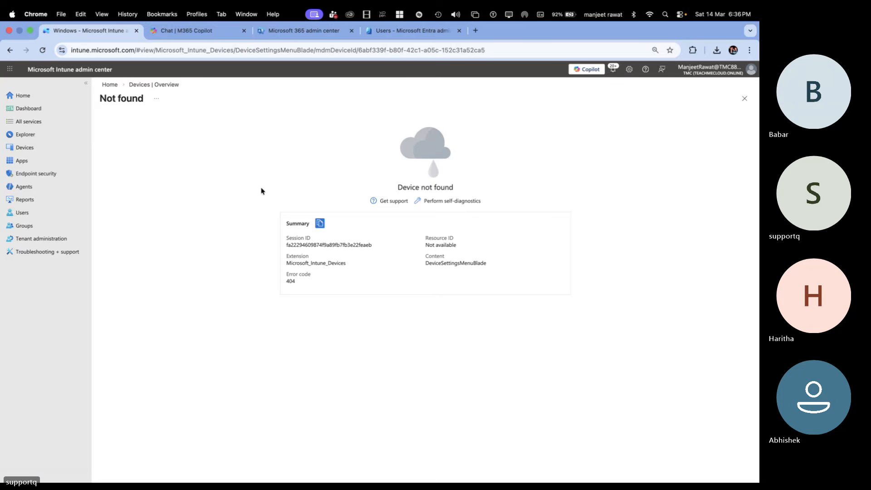
click(166, 84)
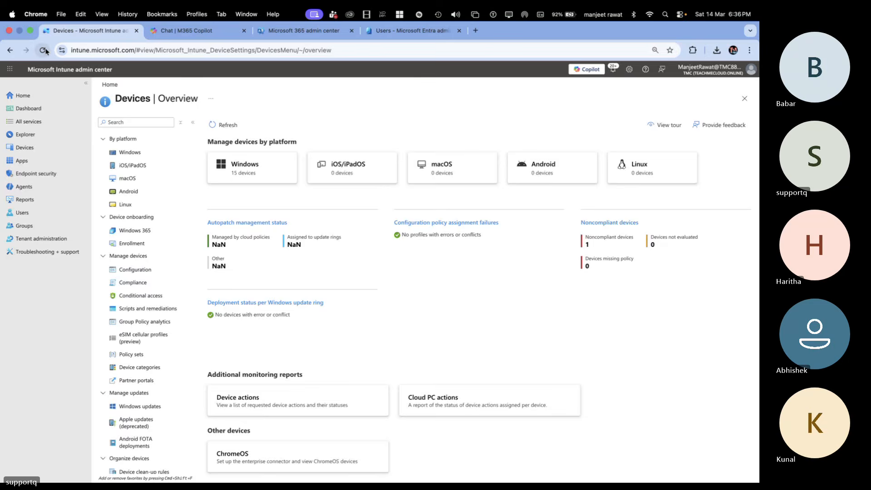
click(44, 50)
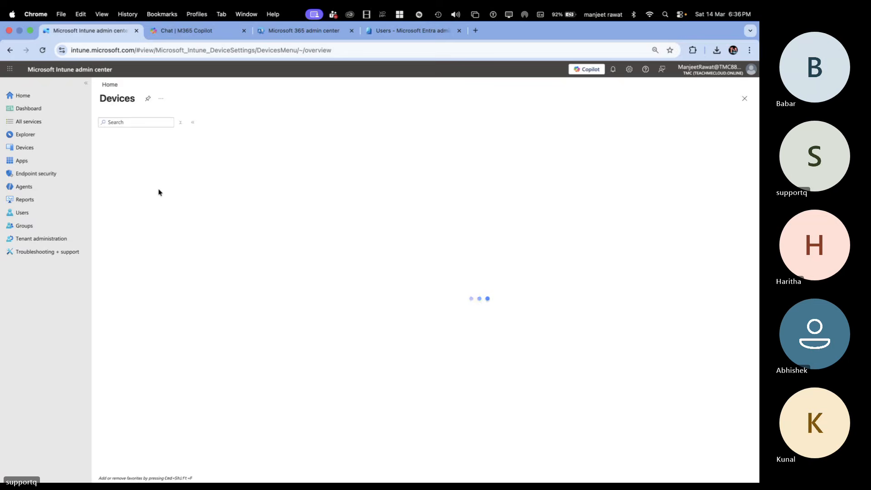
Step: Switch to the Windows 10 virtual machine, check its computer name with hostname in the Command Prompt, and close the prompt
key(ctrl+Right)
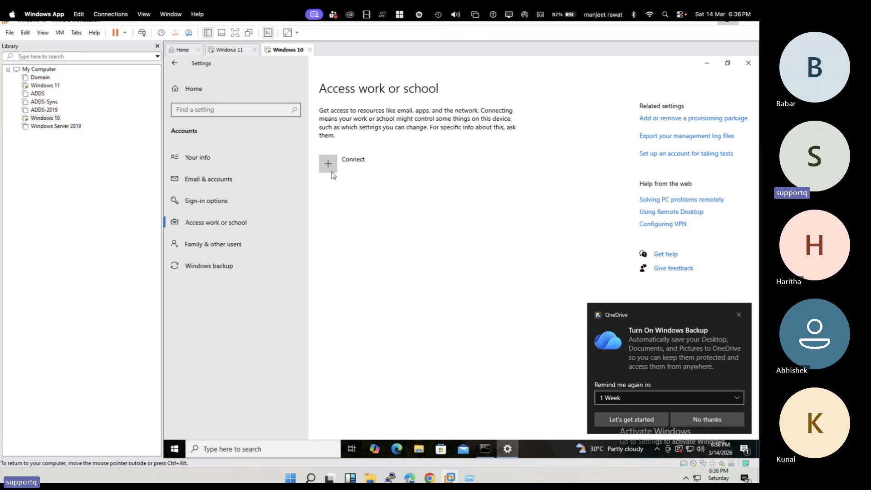
click(486, 449)
click(290, 204)
text(hostname)
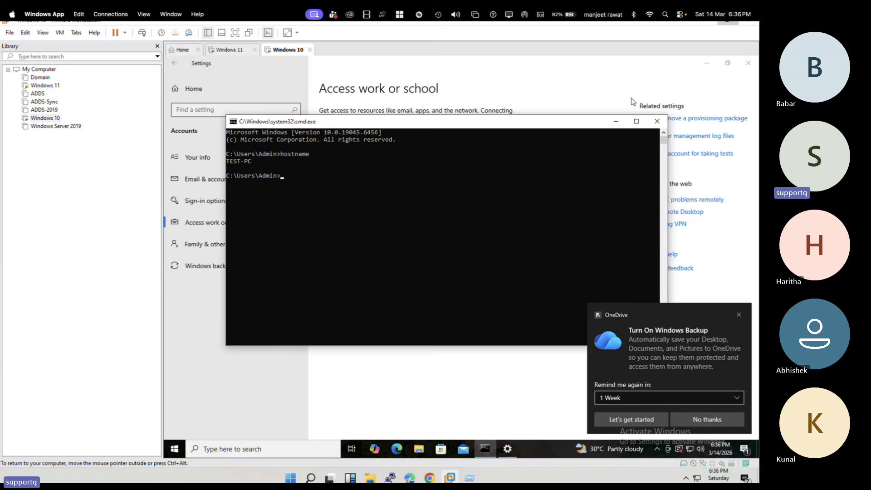
click(659, 123)
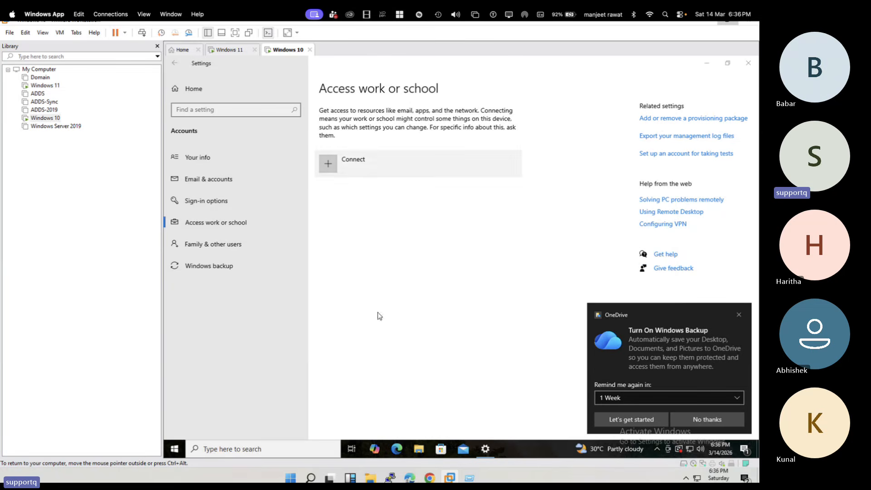
Step: Open a new Command Prompt on Windows 10 and enter the command net user Administrator
key(super+r)
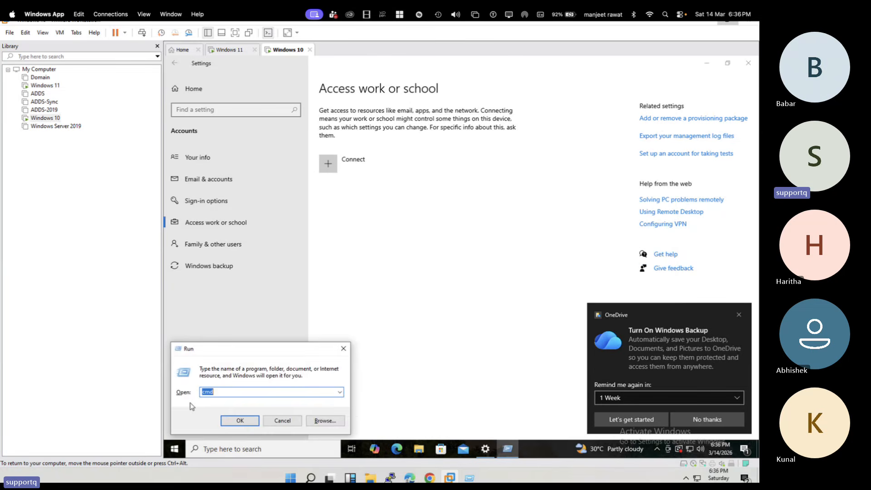
key(Return)
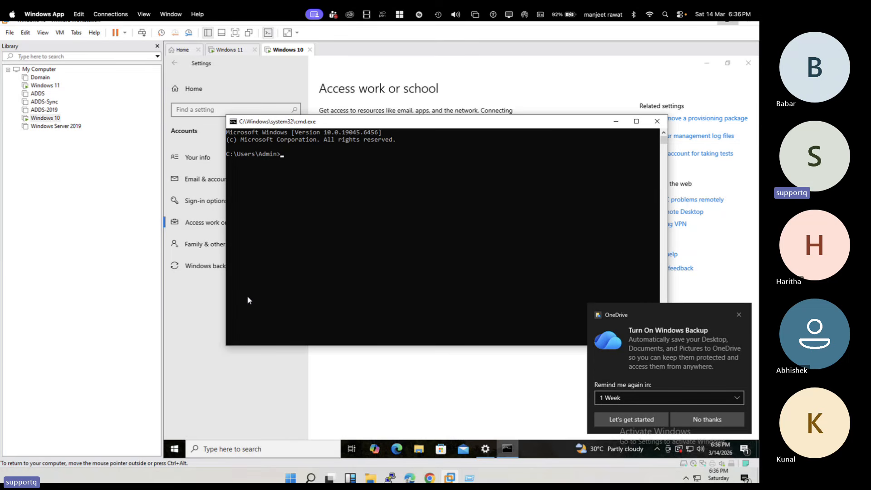
text(net user Administrator)
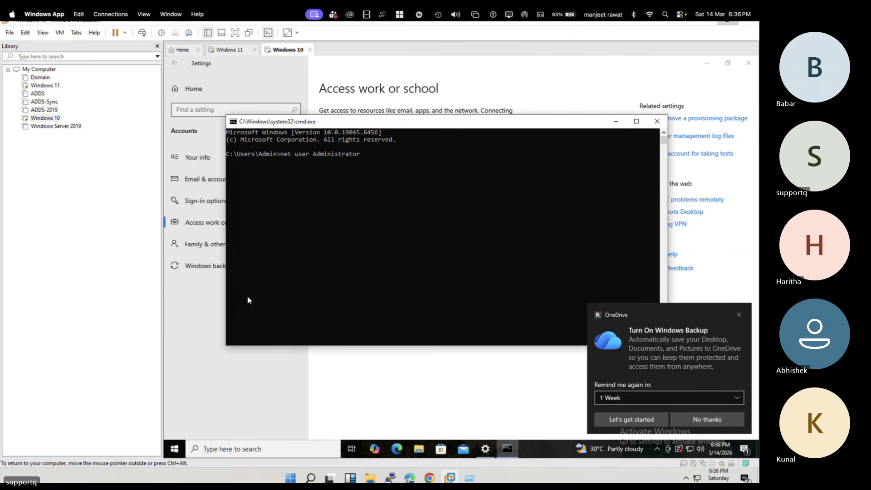
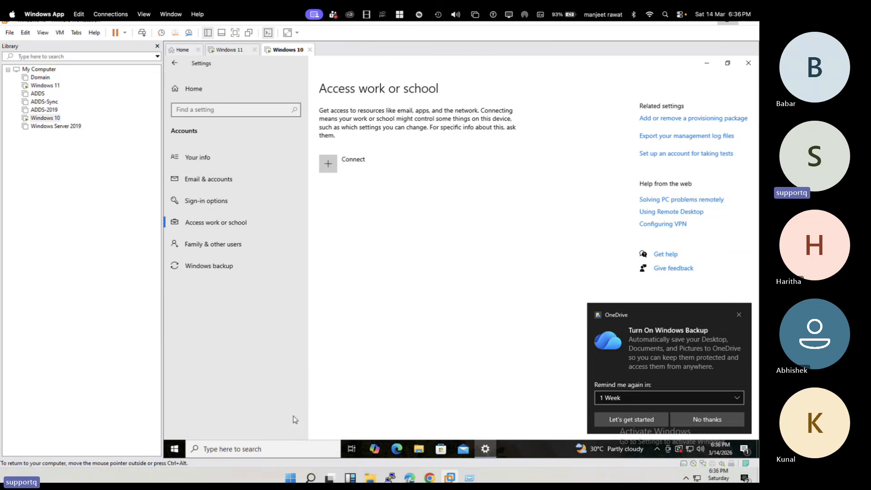
Step: Open the Command Prompt with administrator rights on the Windows 10 virtual machine and allow it to make changes
click(278, 450)
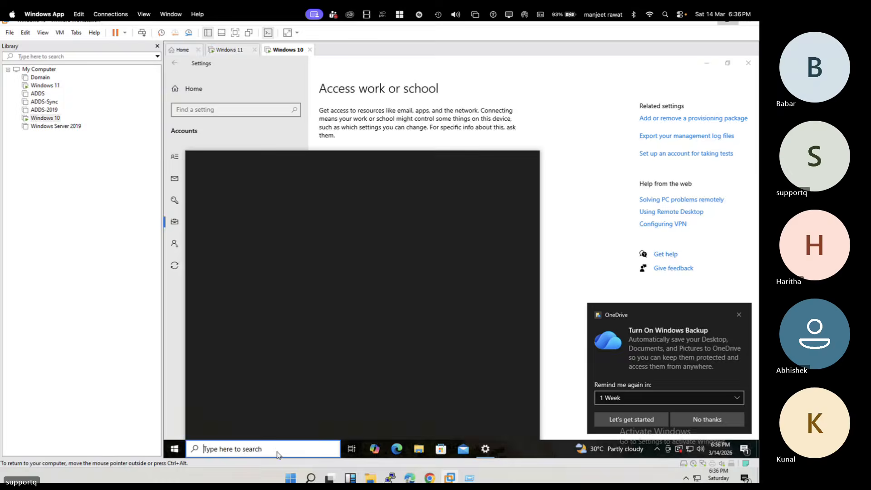
text(cmd)
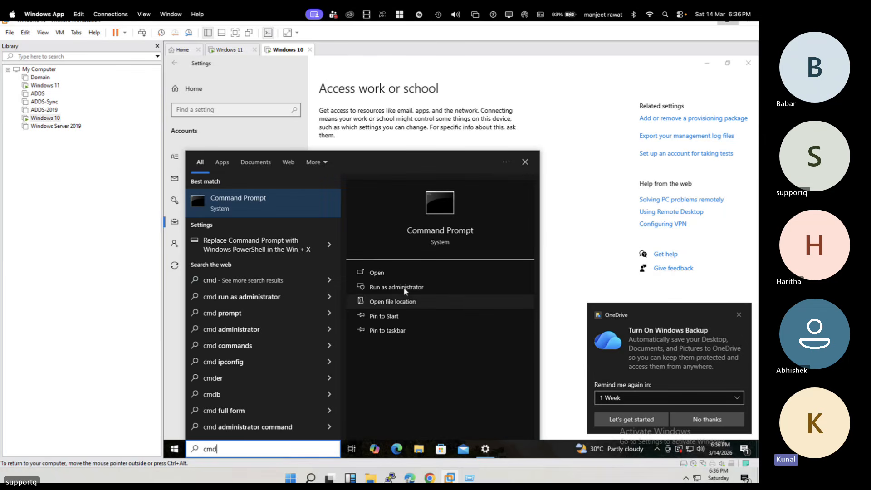
click(404, 288)
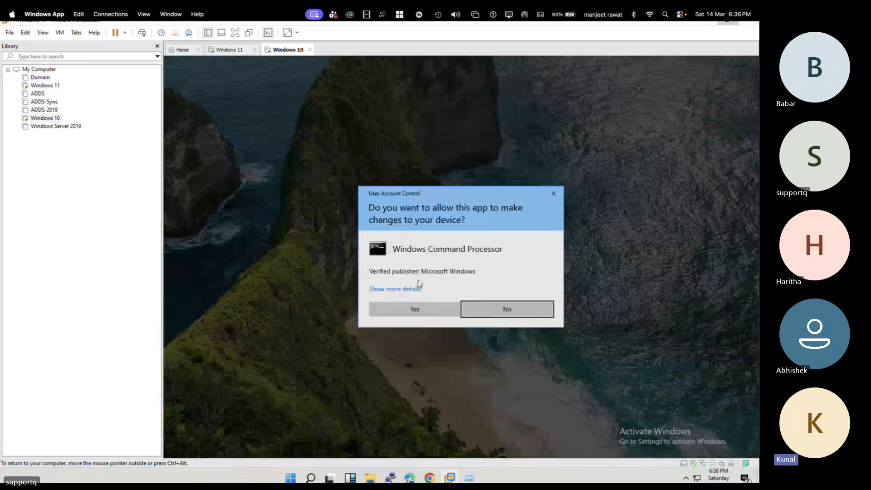
click(415, 311)
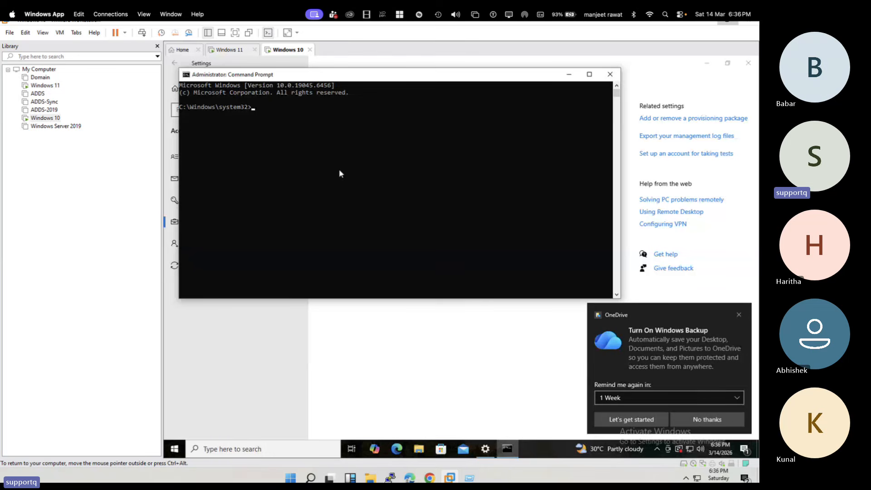
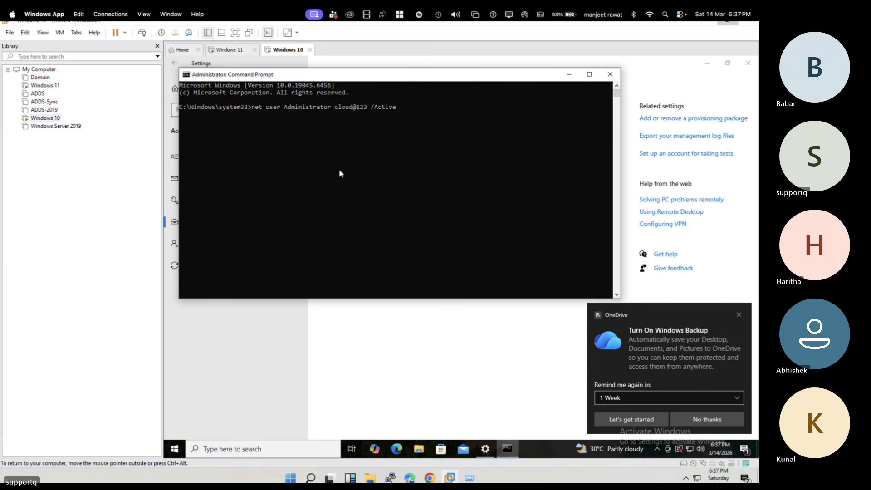
Step: Run the net user command with /Active:yes to enable the Administrator account, and close the Command Prompt and Settings windows
text(:yes)
key(Return)
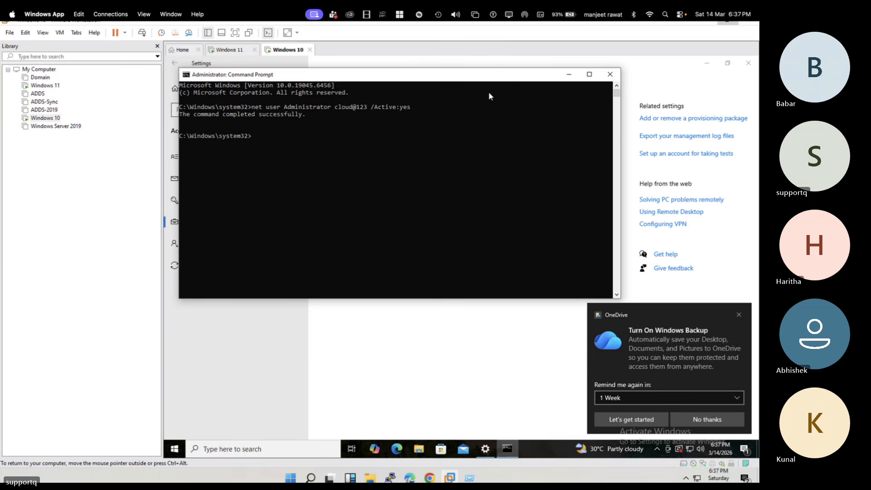
click(611, 74)
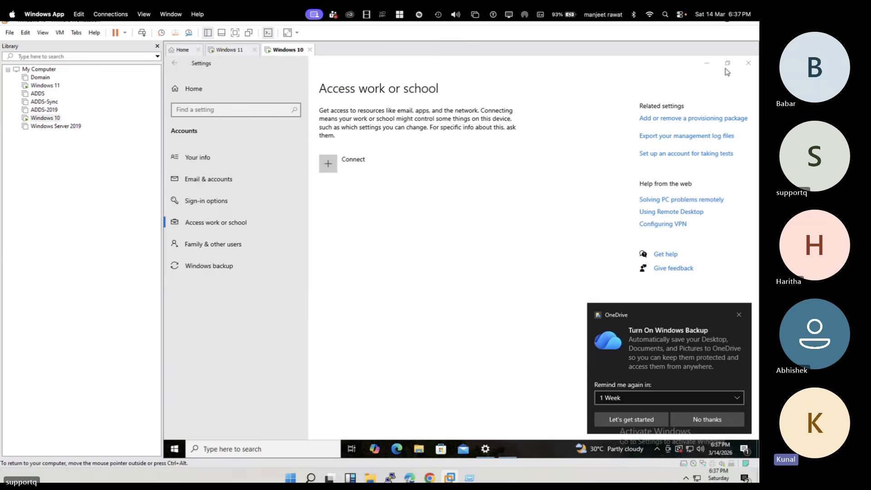
click(748, 65)
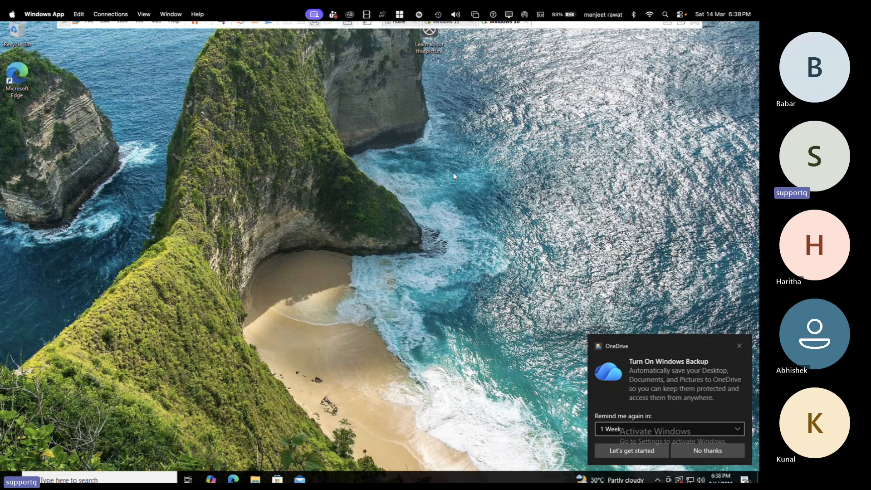
Step: Switch to the Intune admin center, reload the Devices overview, and review the enrolled Windows devices
key(ctrl+Left)
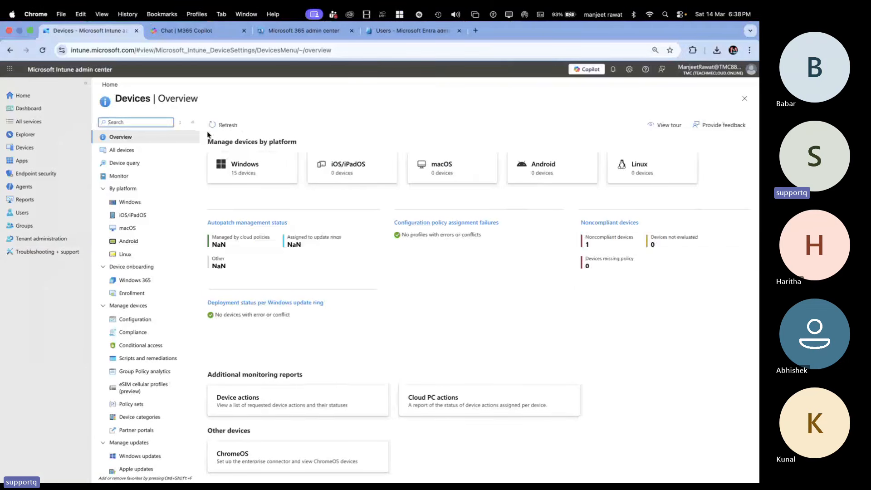
click(221, 125)
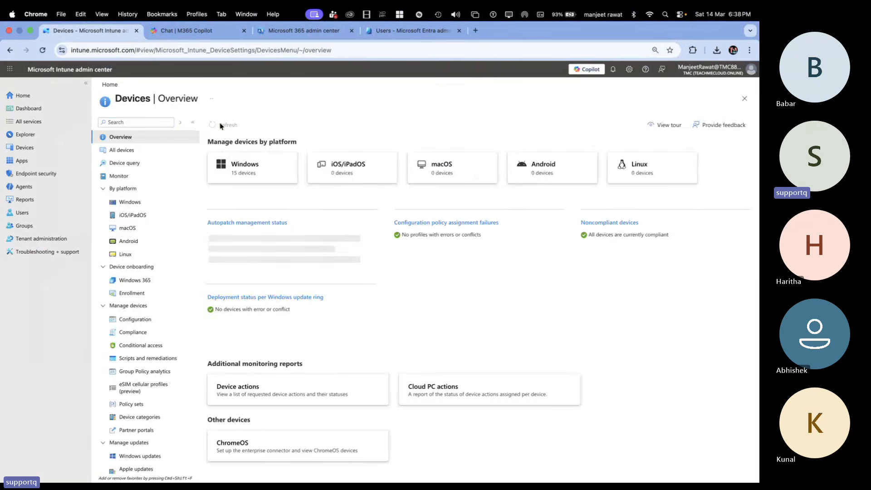
click(245, 174)
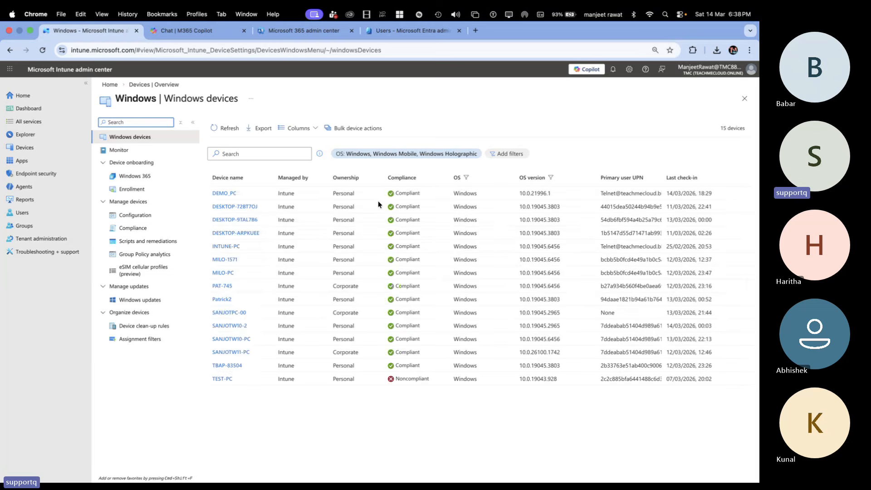
click(230, 193)
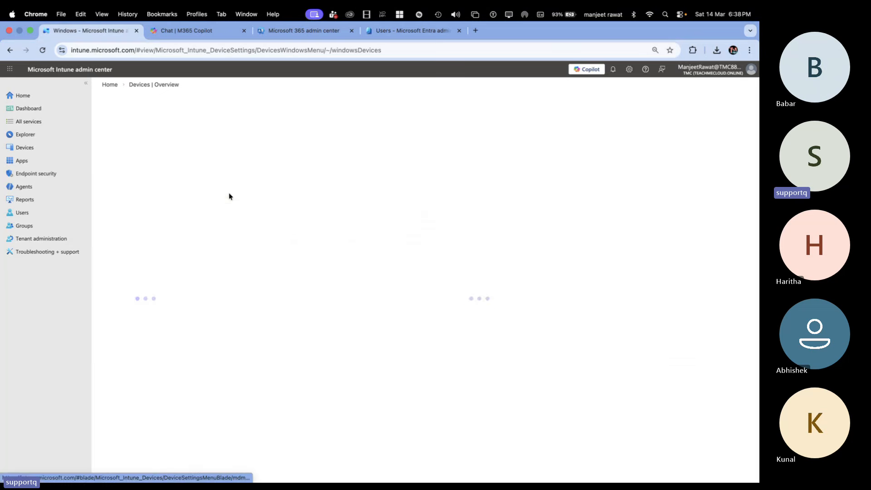
click(166, 85)
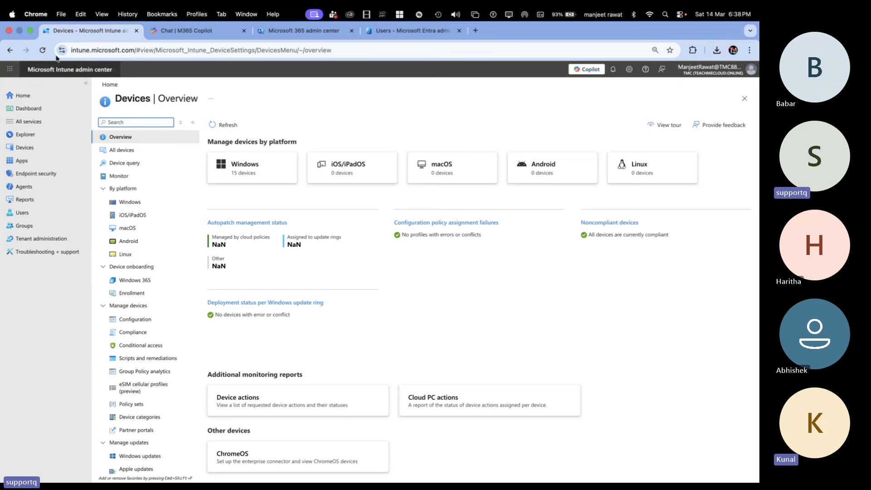
click(44, 50)
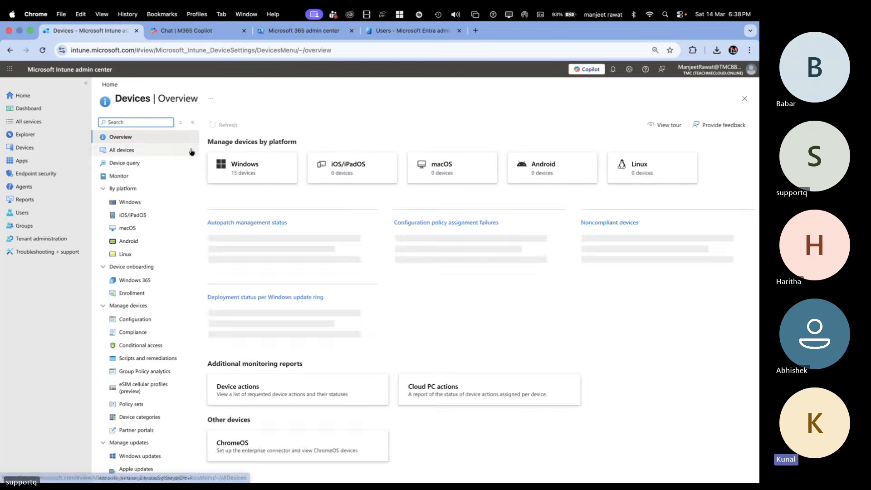
click(249, 175)
Step: Switch back to the Windows 10 virtual machine and show the local Users list in Computer Management
key(super+Tab)
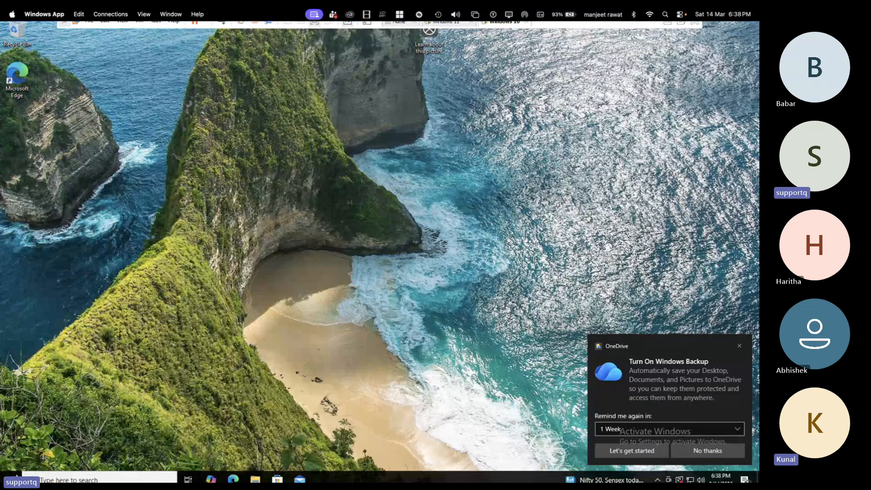
click(17, 477)
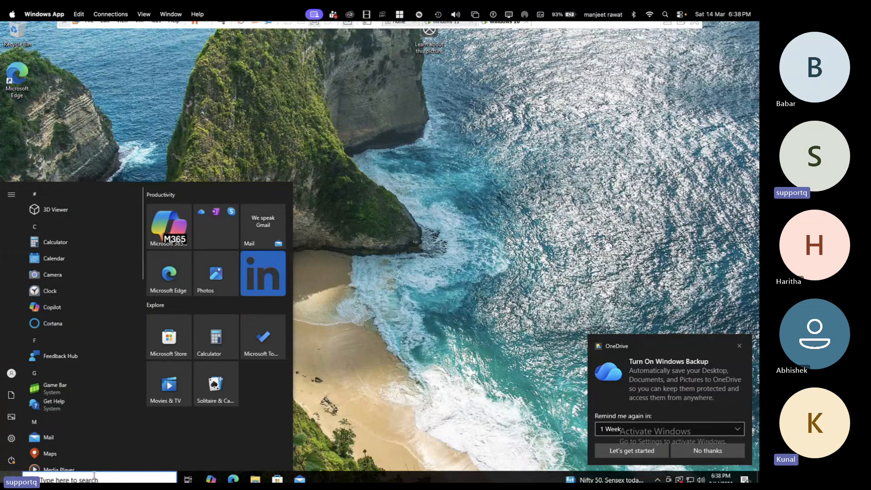
click(255, 480)
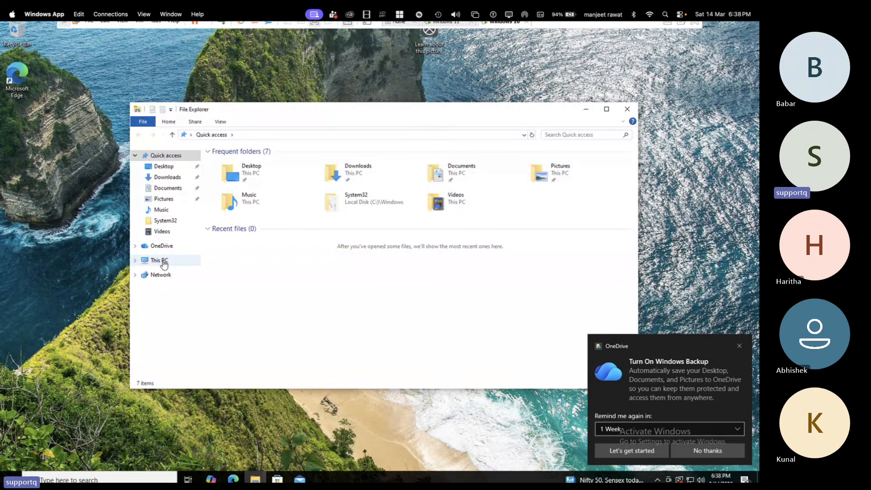
right_click(164, 262)
click(195, 281)
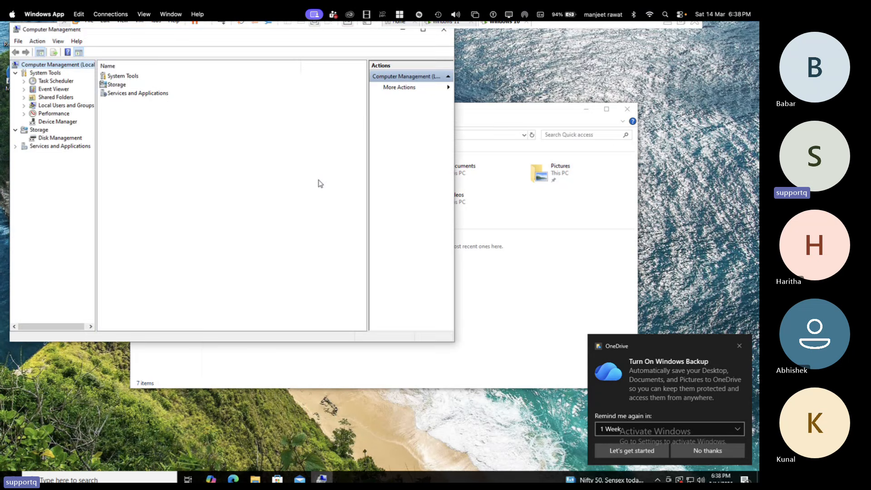
double_click(63, 108)
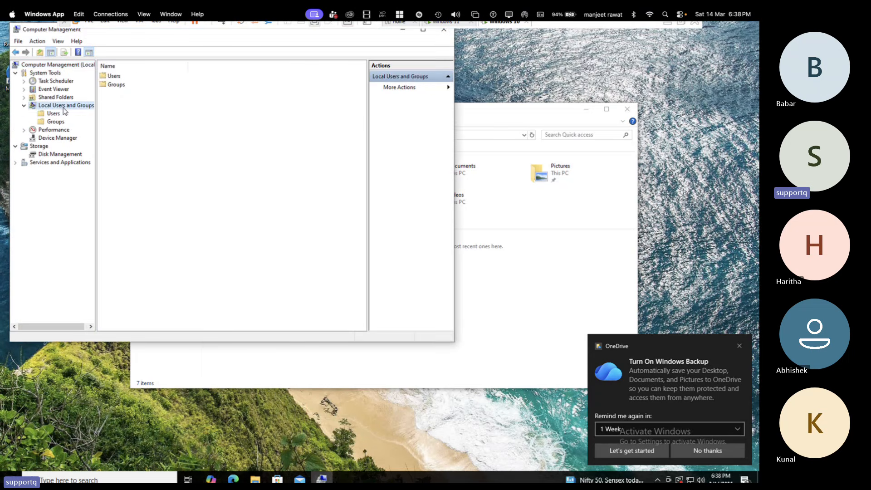
click(54, 114)
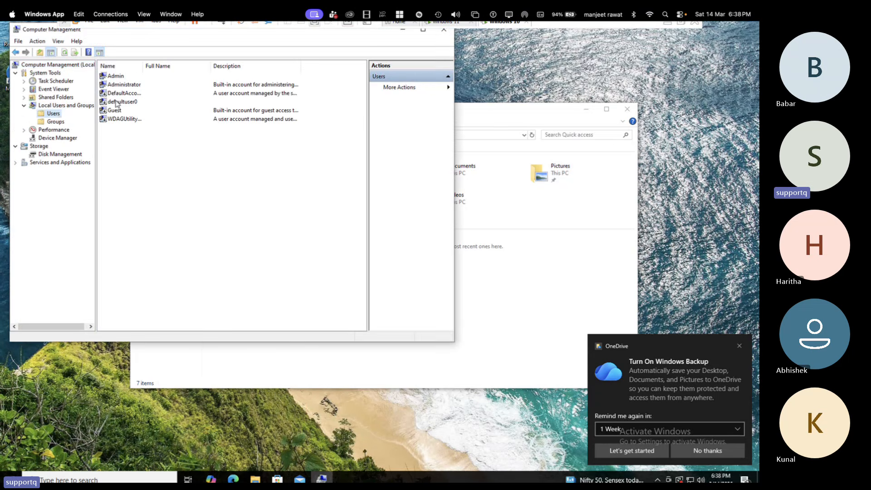
Step: Check the group membership of the local Admin account in its properties, leaving the account unmodified
click(118, 76)
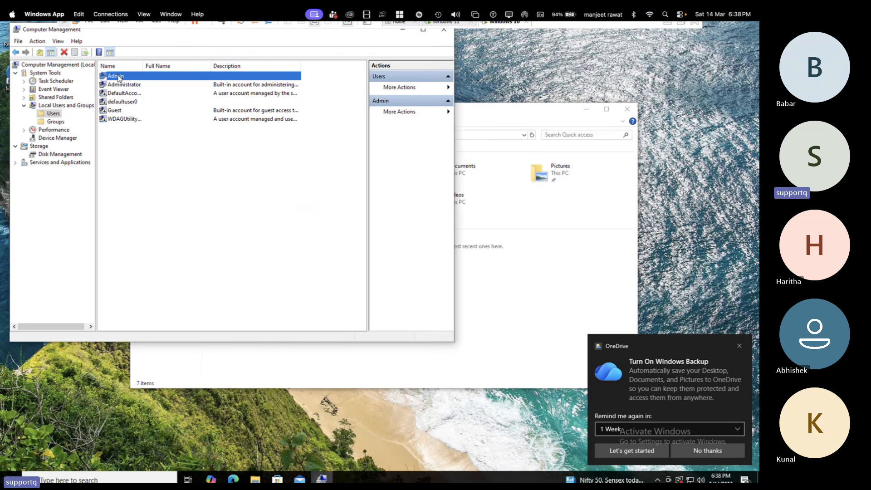
click(120, 87)
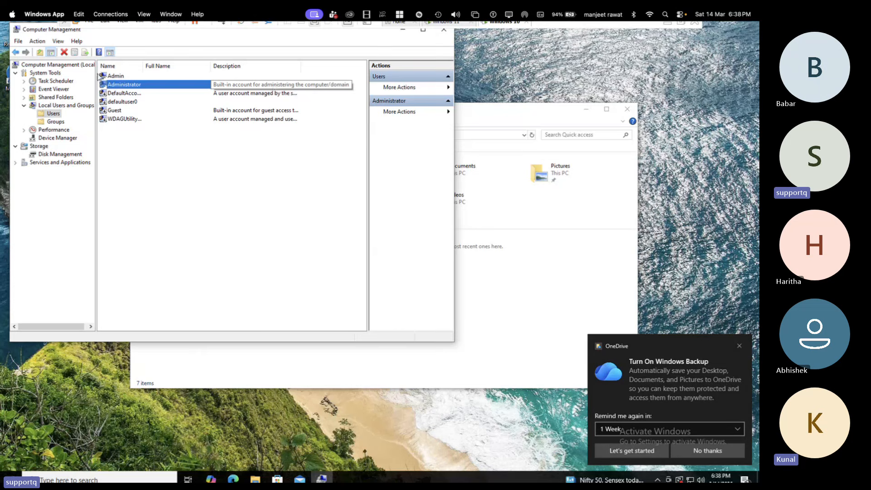
click(119, 77)
double_click(118, 76)
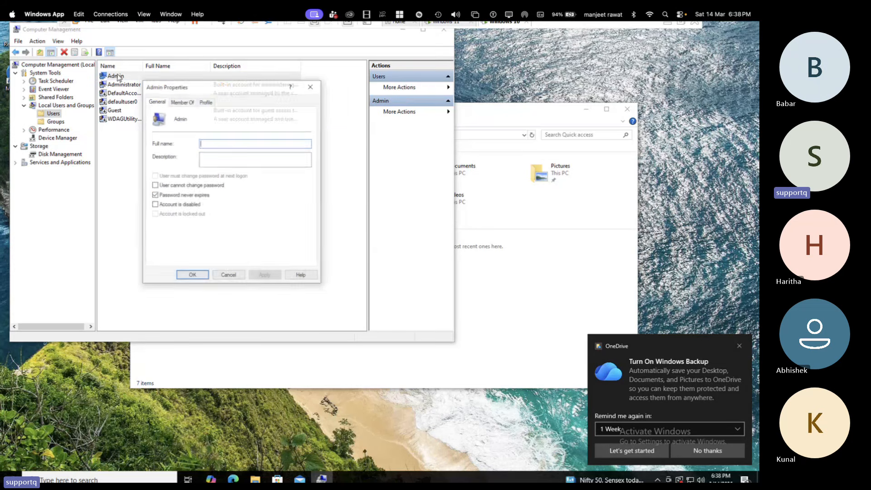
click(187, 102)
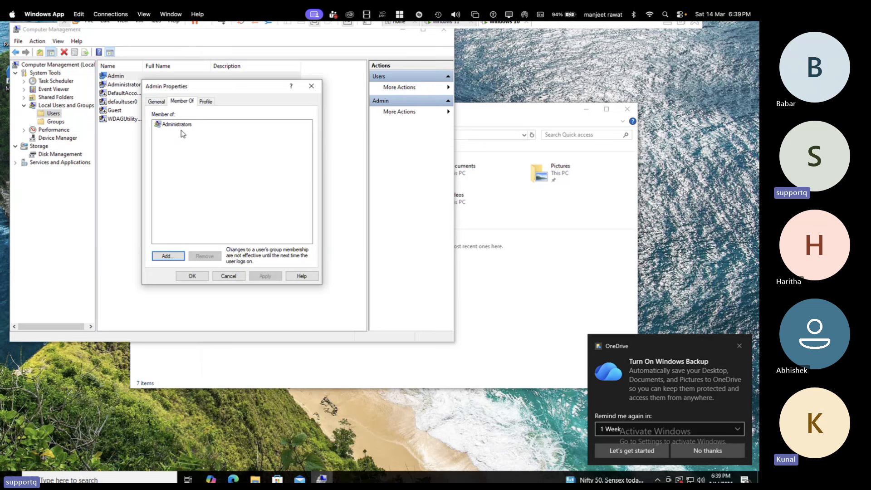
click(229, 276)
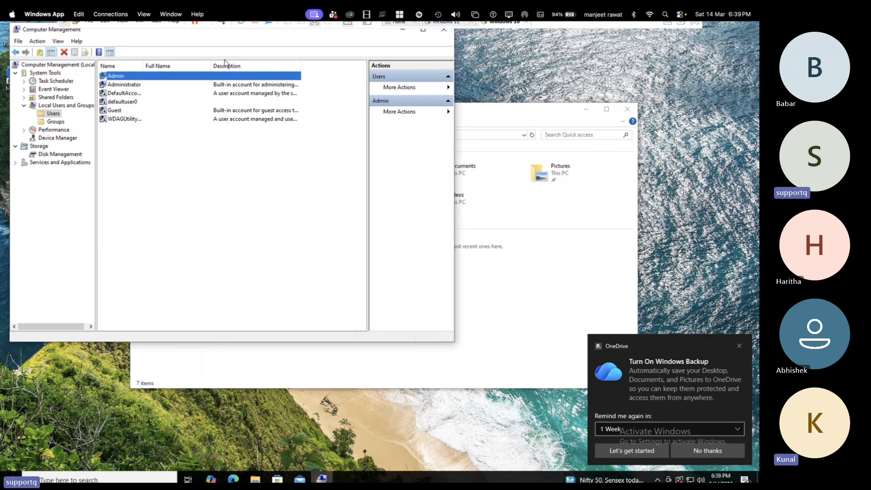
Step: Close Computer Management and File Explorer on the Windows 10 virtual machine
click(174, 21)
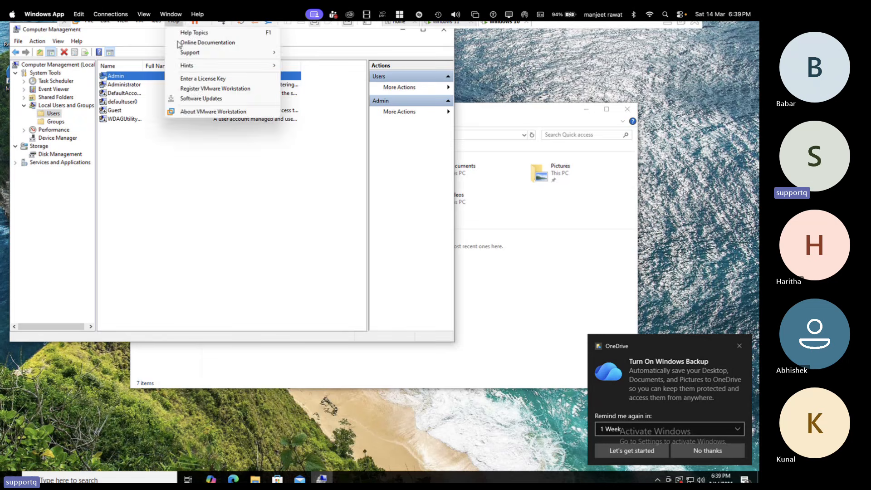
click(44, 29)
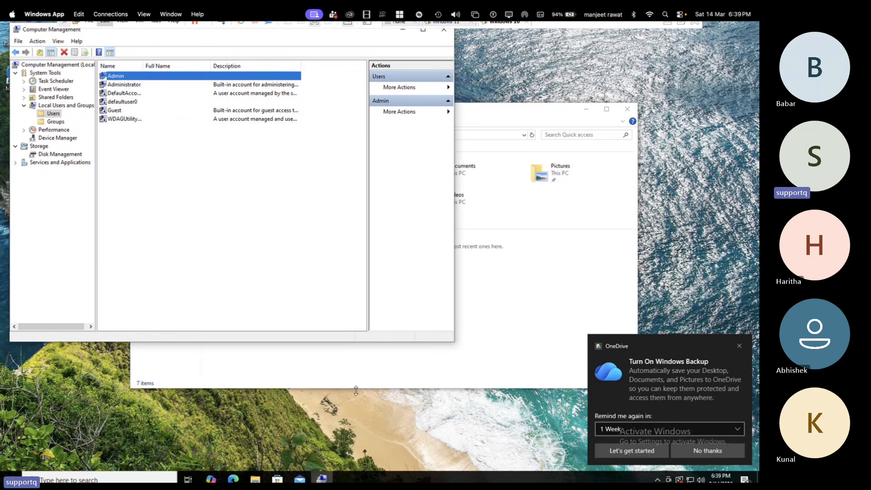
right_click(328, 478)
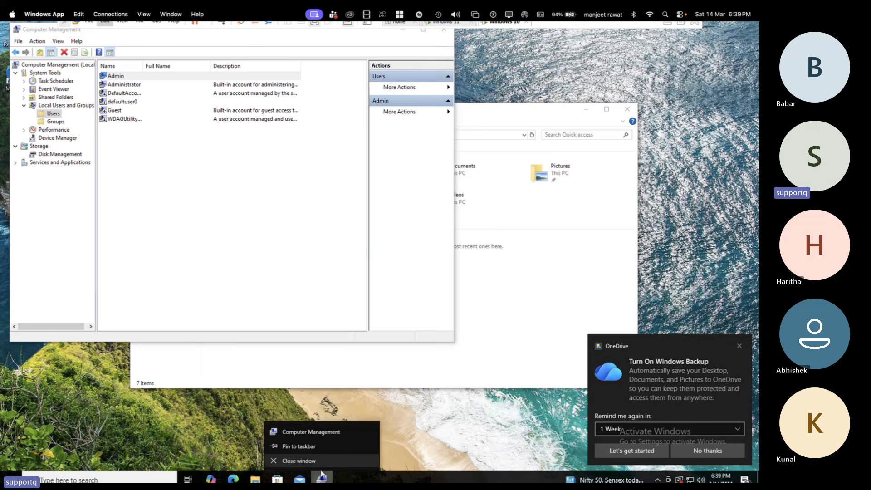
click(299, 461)
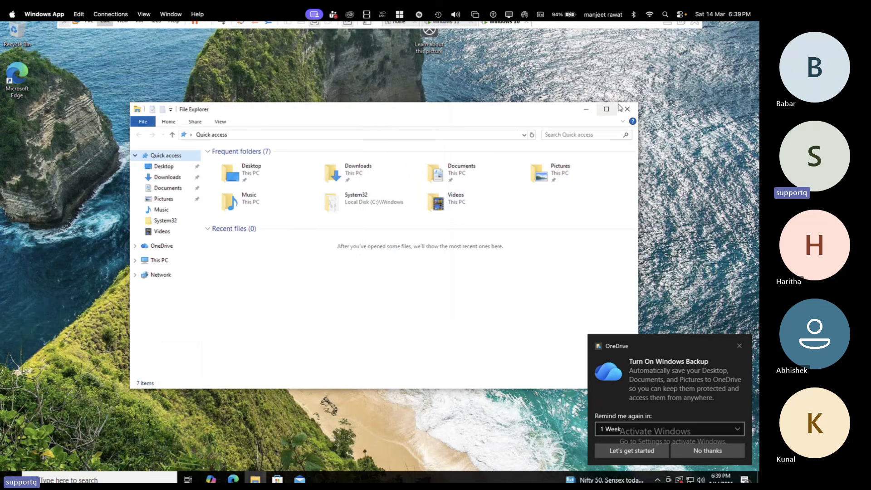
click(627, 109)
Step: Switch to the remote Windows host desktop and dismiss the Run dialog
key(ctrl+Left)
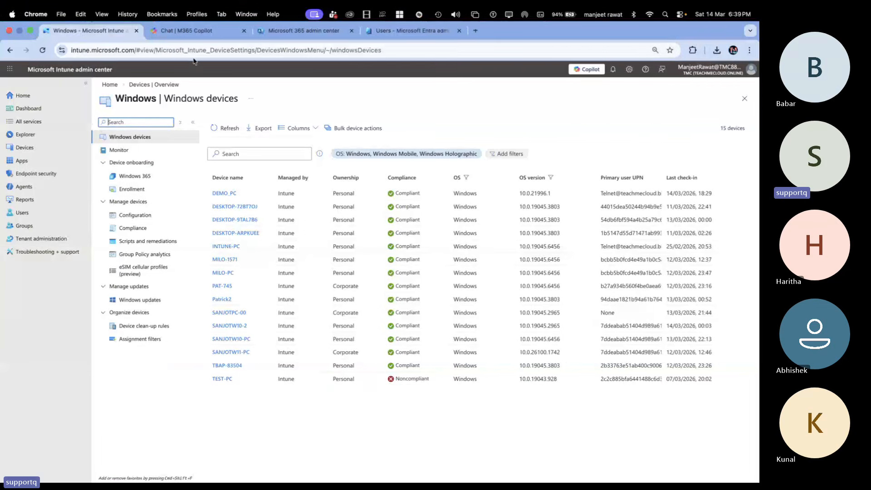
key(ctrl+Right)
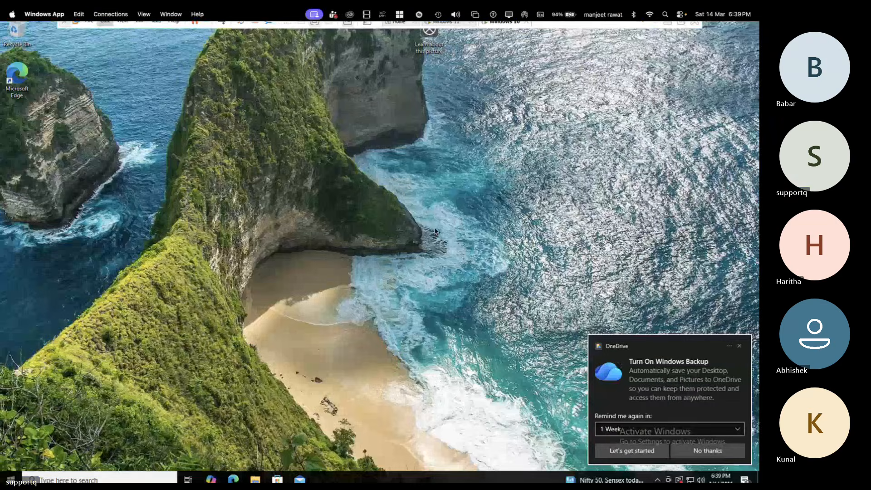
key(ctrl+Right)
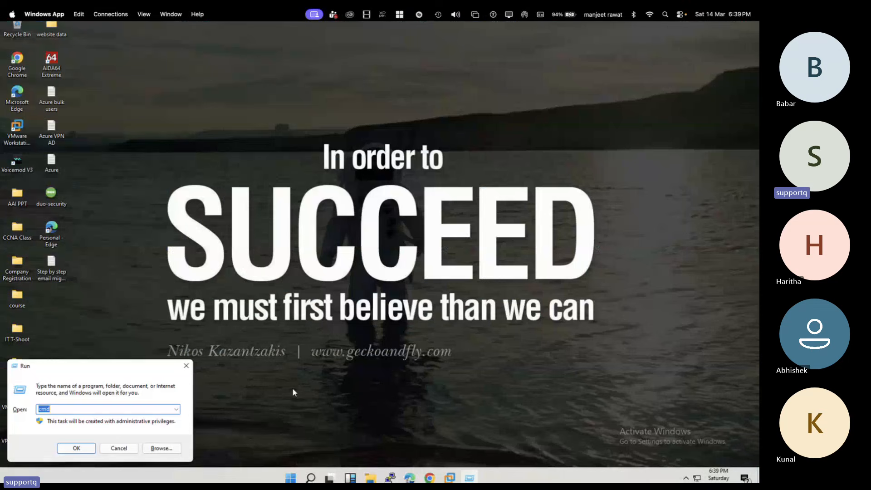
click(116, 449)
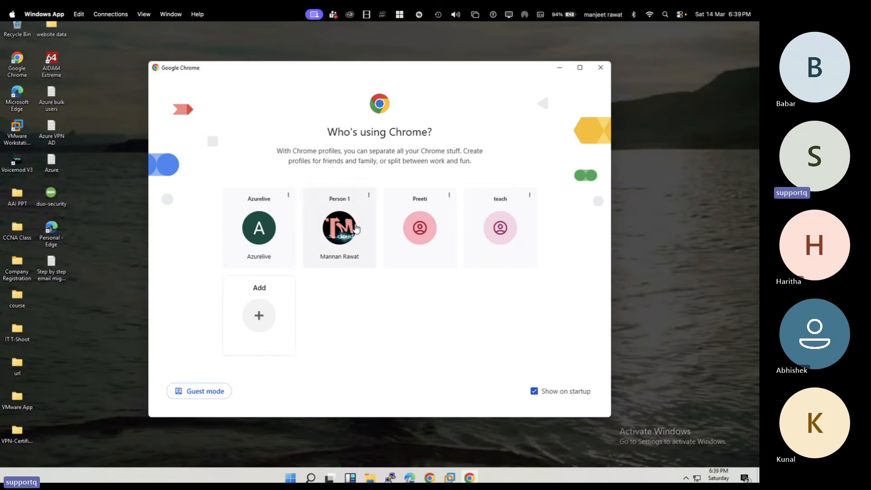
Step: Start Chrome with the Person 1 profile, dismiss the page restore offer, and load the Microsoft 365 Copilot page
click(356, 228)
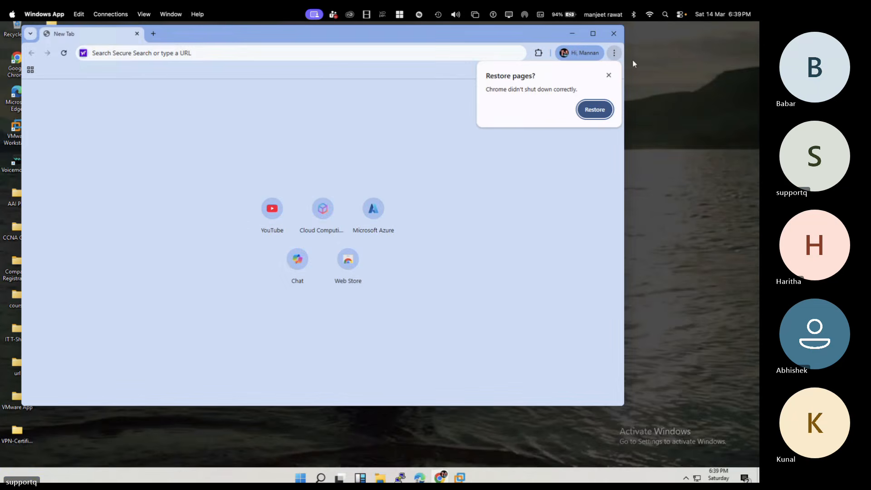
click(609, 75)
text(off)
key(Return)
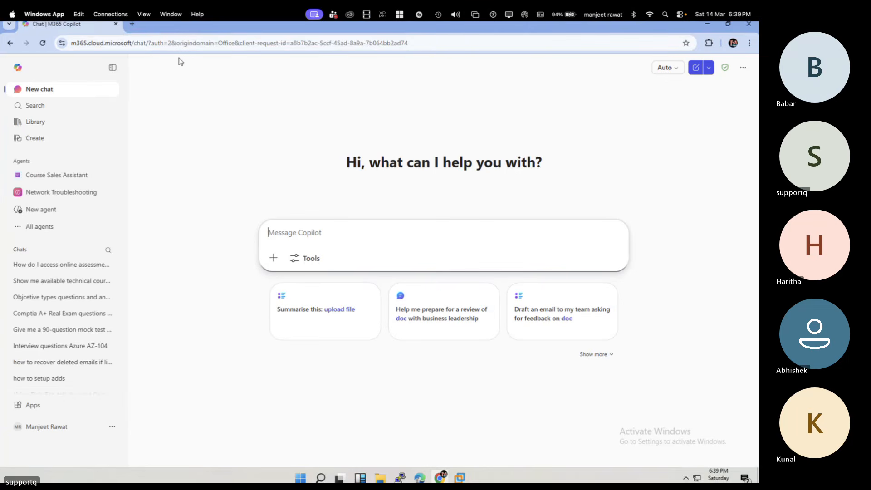
Step: Open the Microsoft 365 admin center from the Copilot page's apps and close the Copilot chat page
click(68, 411)
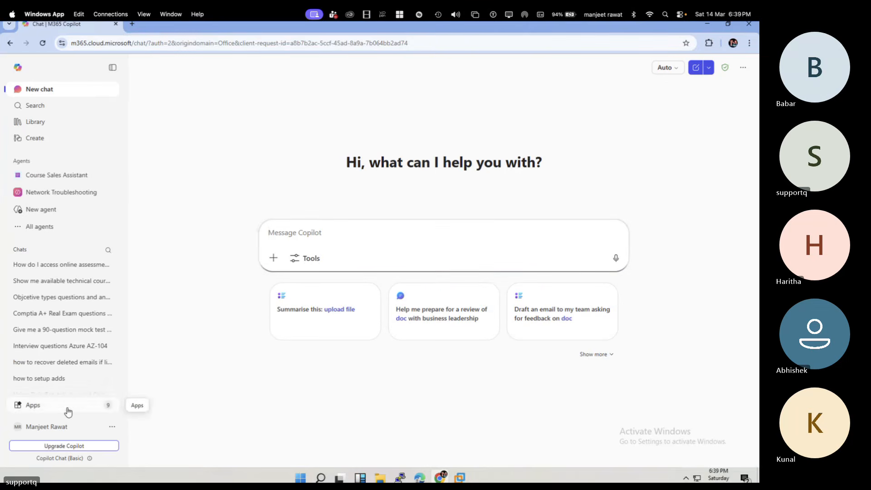
click(160, 276)
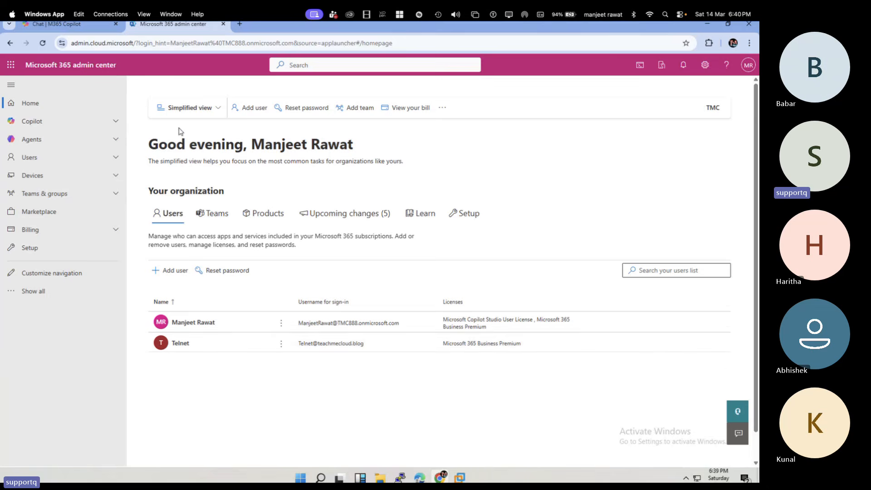
click(115, 24)
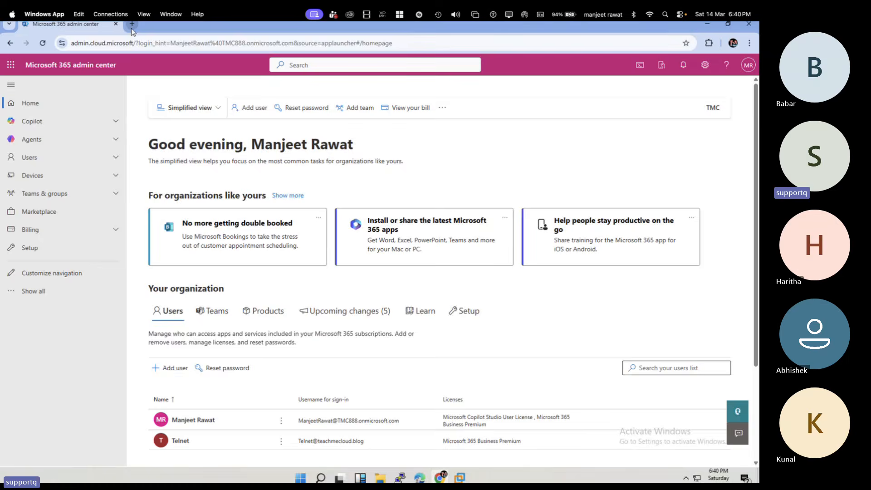
Step: Open the Intune admin center in a new browser tab, continuing with the TMC organization's signed-in administrator account
click(132, 25)
text(intune.microsoft.com)
key(Return)
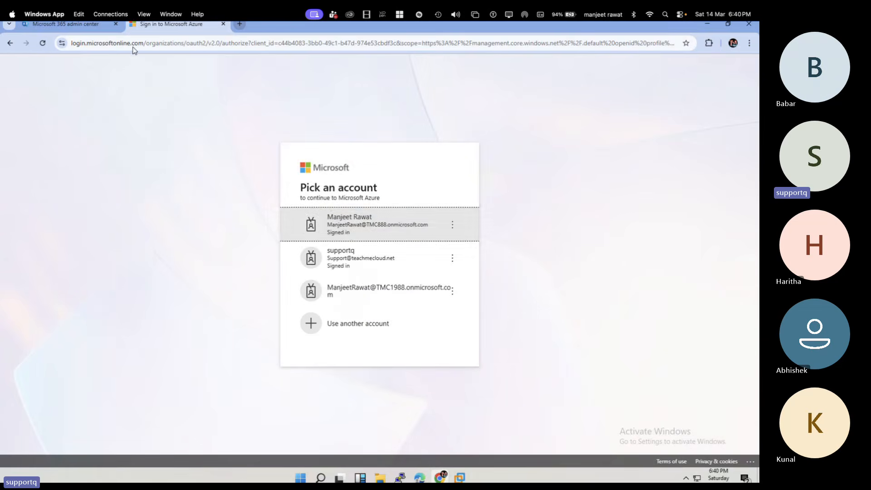
click(351, 233)
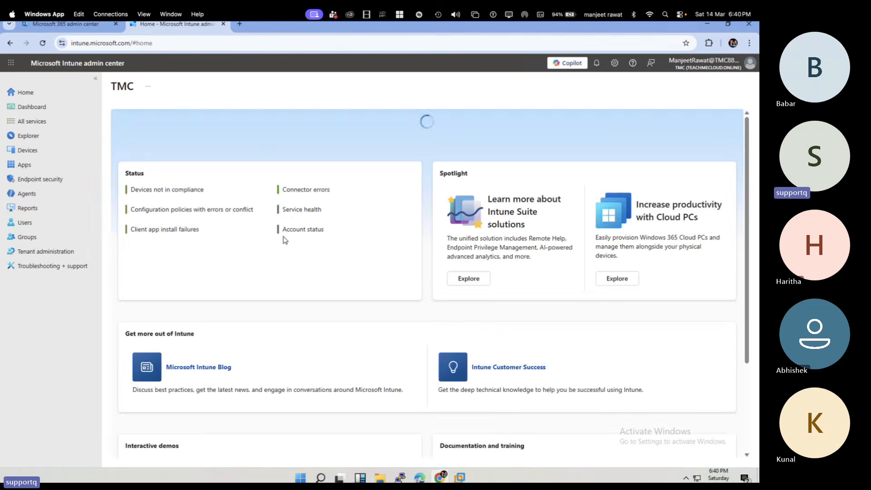
Step: Open the list of Windows devices in the Intune admin center and refresh it
click(40, 151)
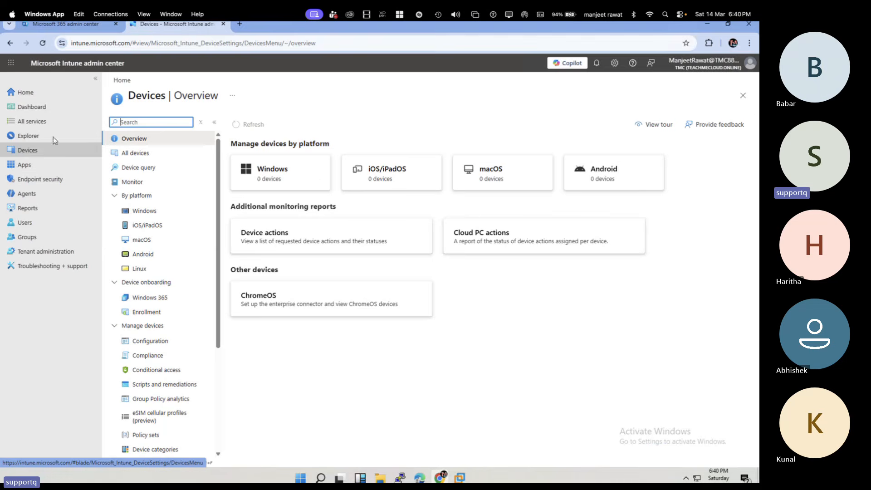
click(261, 175)
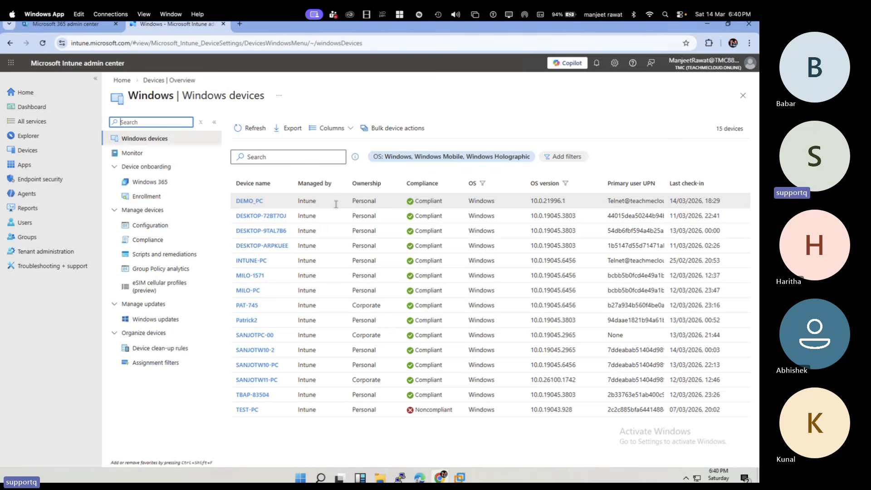
click(252, 131)
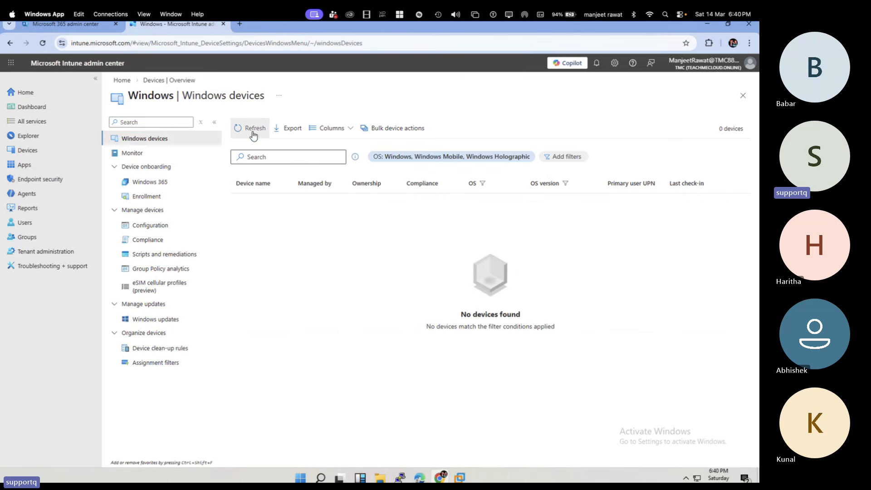
Step: Open the Automatic Enrollment settings for Windows and copy the full MDM discovery URL
click(148, 200)
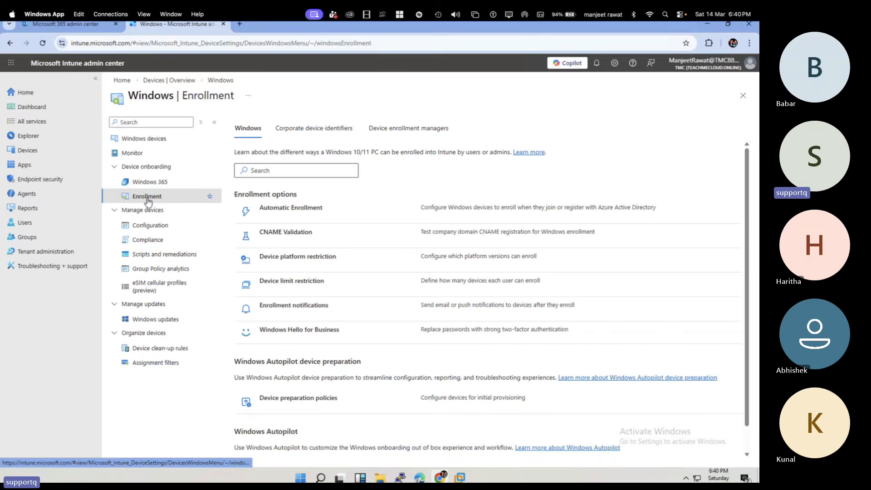
click(316, 212)
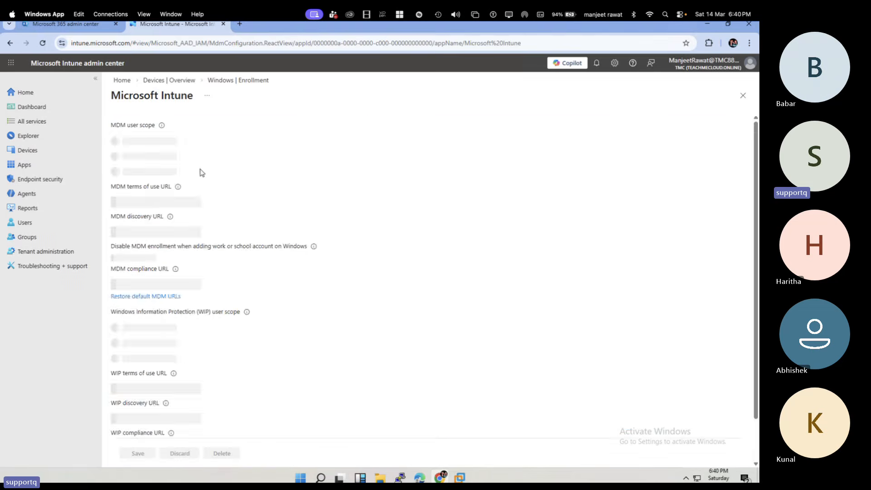
double_click(193, 197)
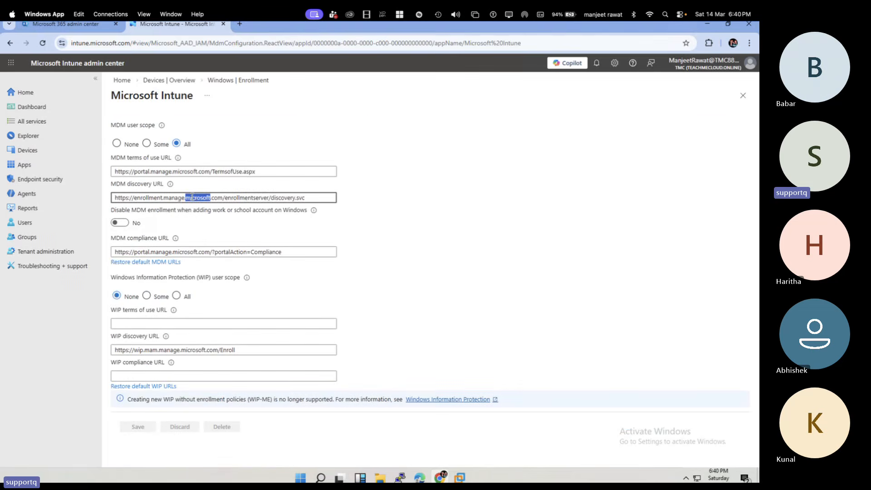
key(ctrl+a)
right_click(219, 196)
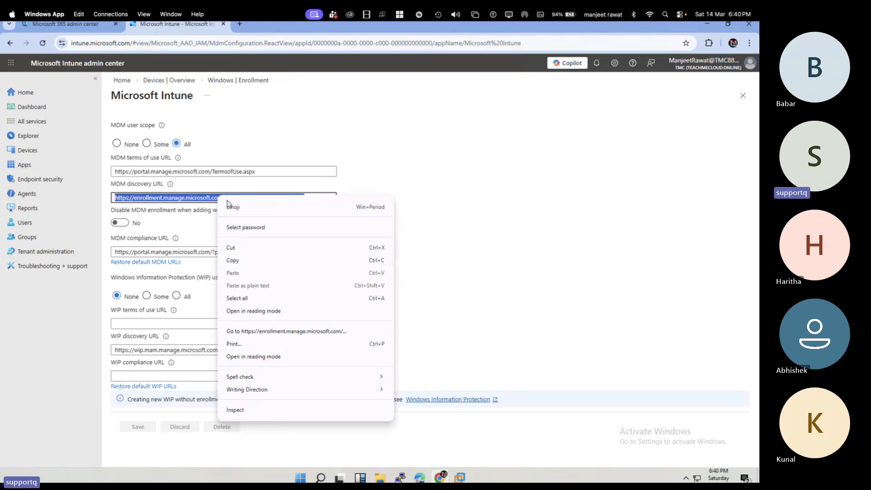
click(239, 259)
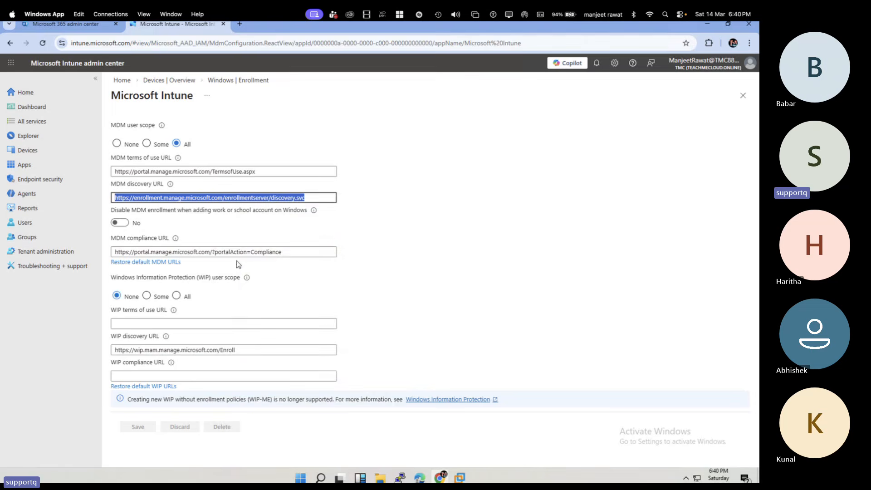
Step: Switch to the Windows 10 virtual machine in VMware and open the Access work or school settings
click(460, 477)
click(513, 408)
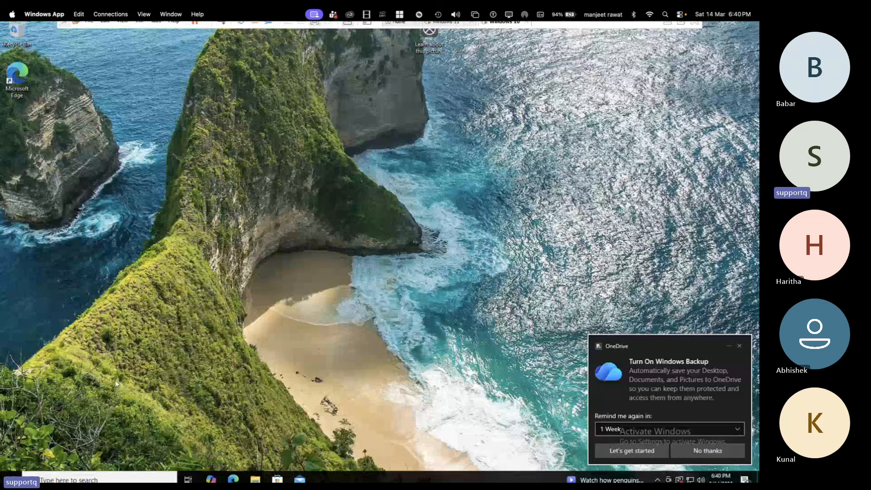
right_click(11, 477)
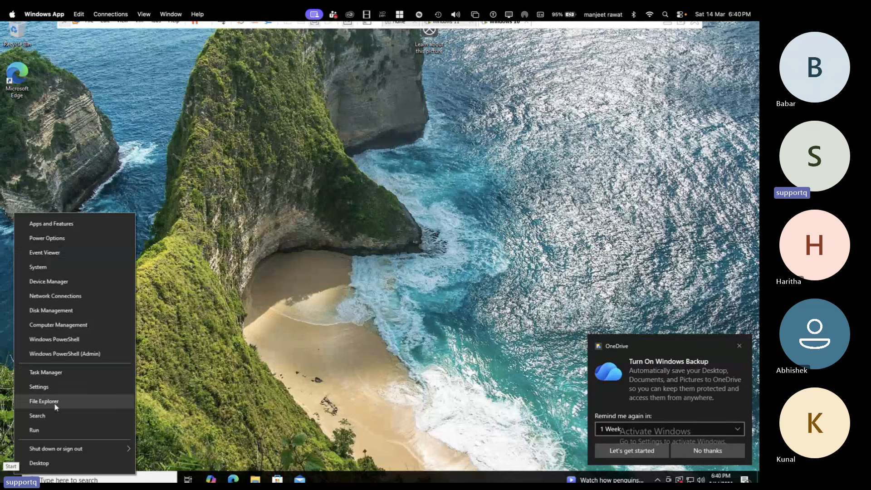
click(39, 387)
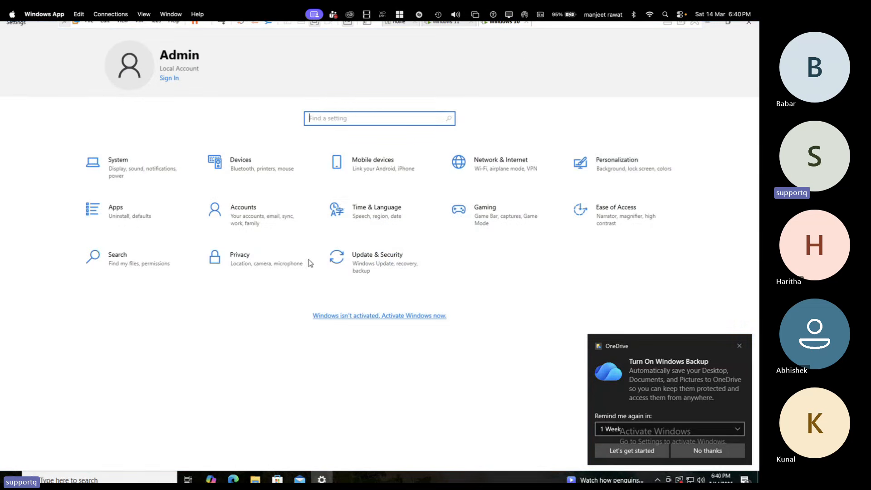
click(247, 228)
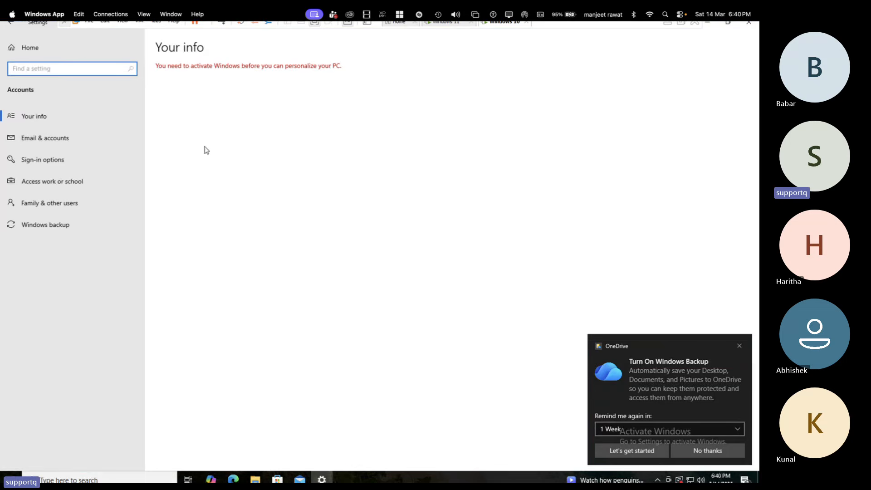
click(66, 180)
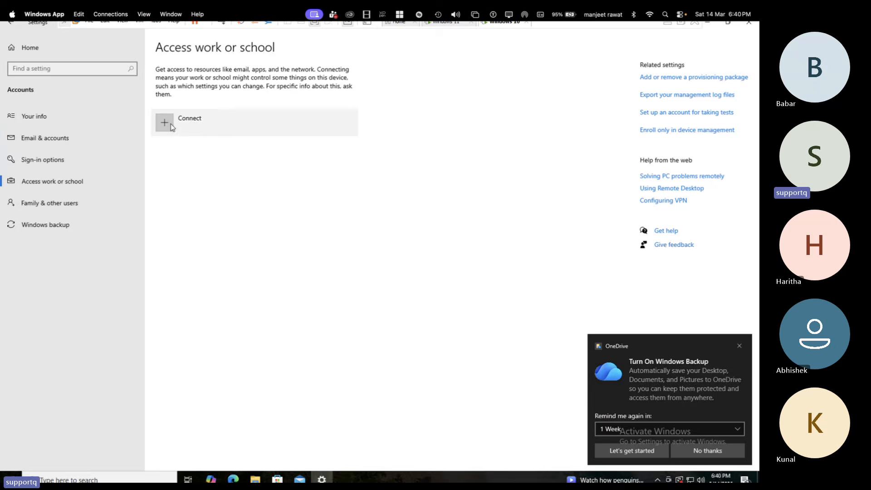
Step: Close the regular work account connection dialog and start enrolling only in device management instead
click(213, 136)
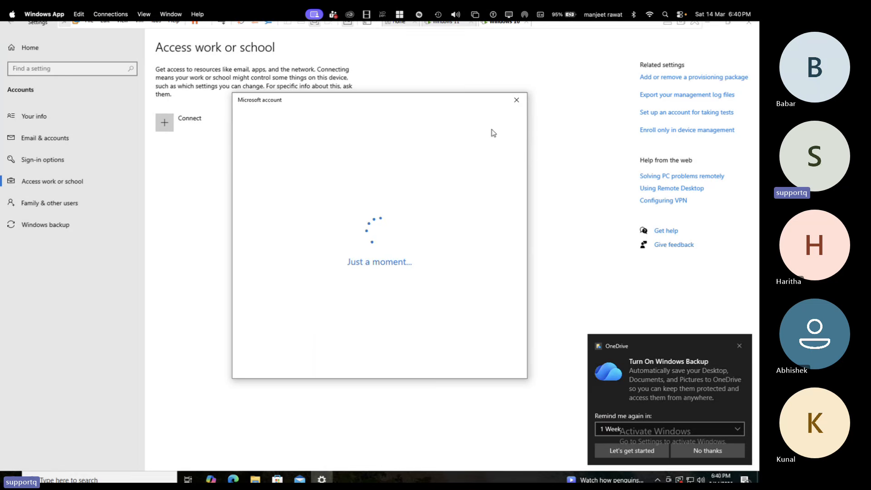
click(516, 100)
click(677, 131)
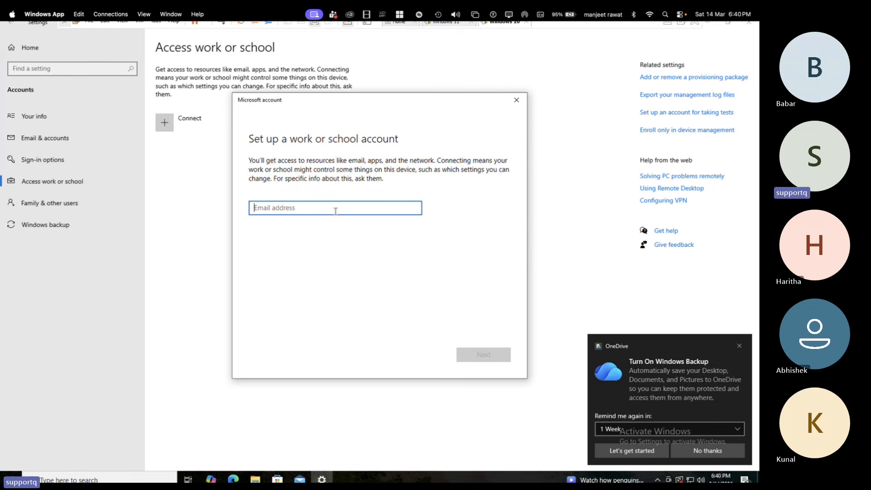
Step: Enter the work account's e-mail address for the enrollment and submit it
text(t)
key(BackSpace)
key(BackSpace)
key(BackSpace)
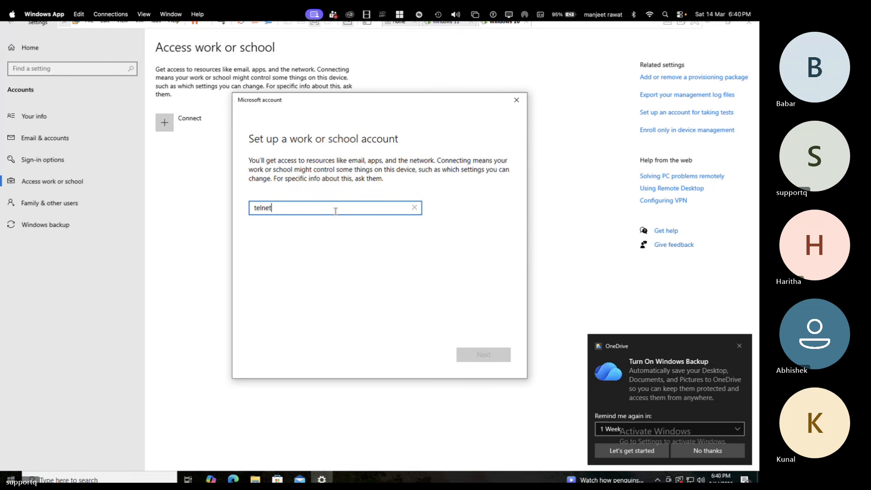
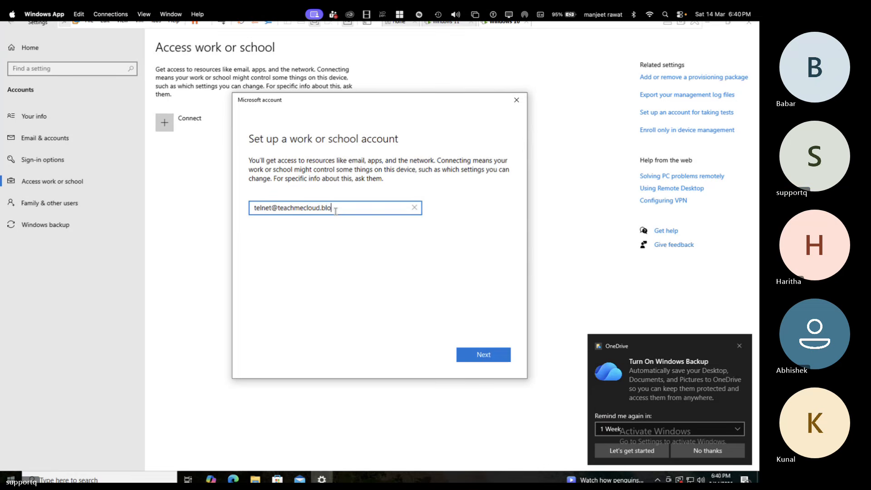
key(Return)
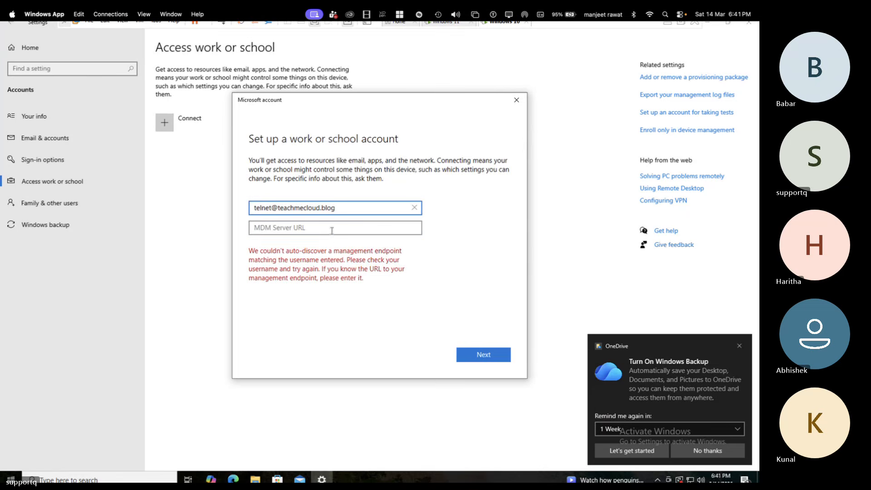
click(328, 232)
key(ctrl+v)
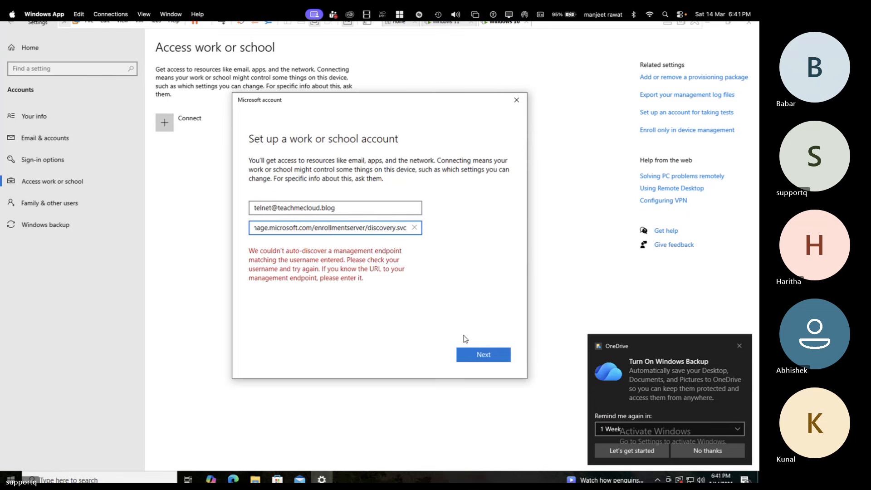
click(482, 357)
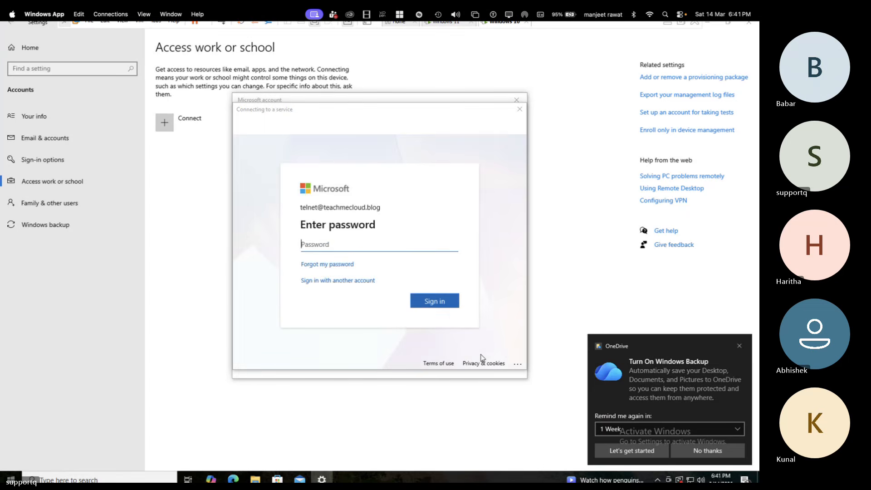
Step: Sign in to the enrollment service with the work account's password, re-entering it when needed
text(••)
key(Return)
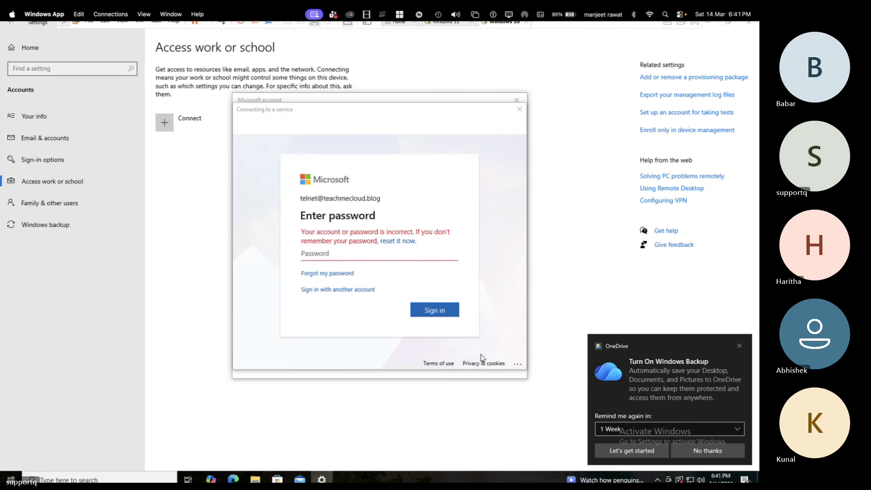
text(••••••••••)
key(Return)
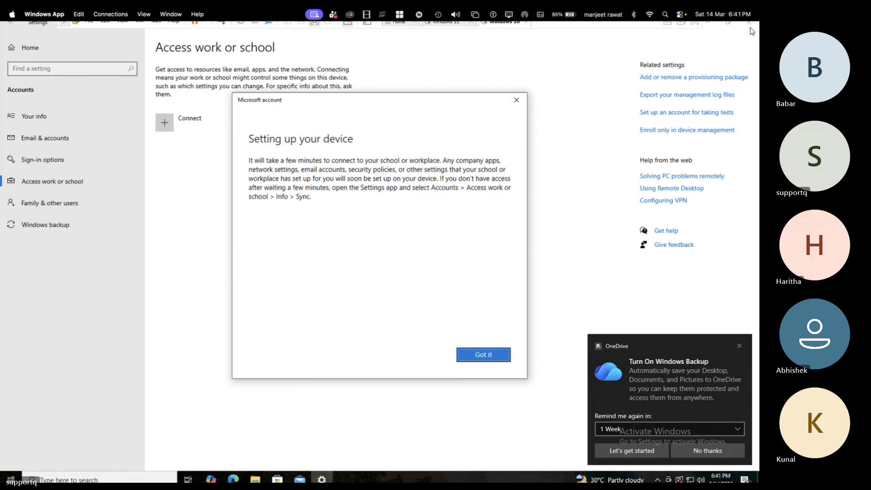
Step: Finish the device setup dialog, then close the Settings window and the OneDrive backup reminder
click(493, 357)
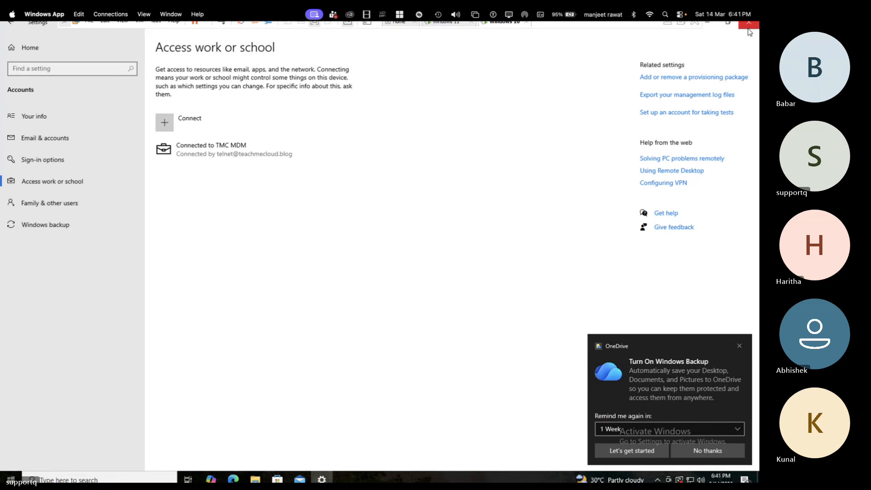
click(749, 28)
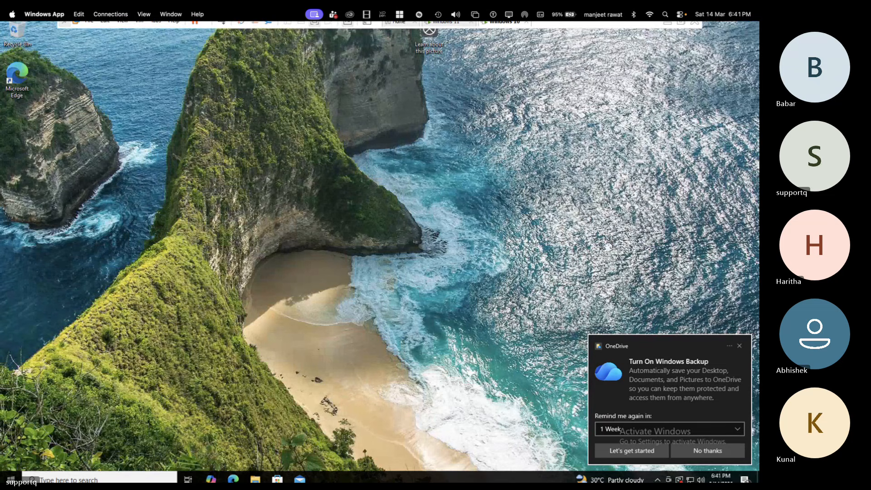
click(744, 348)
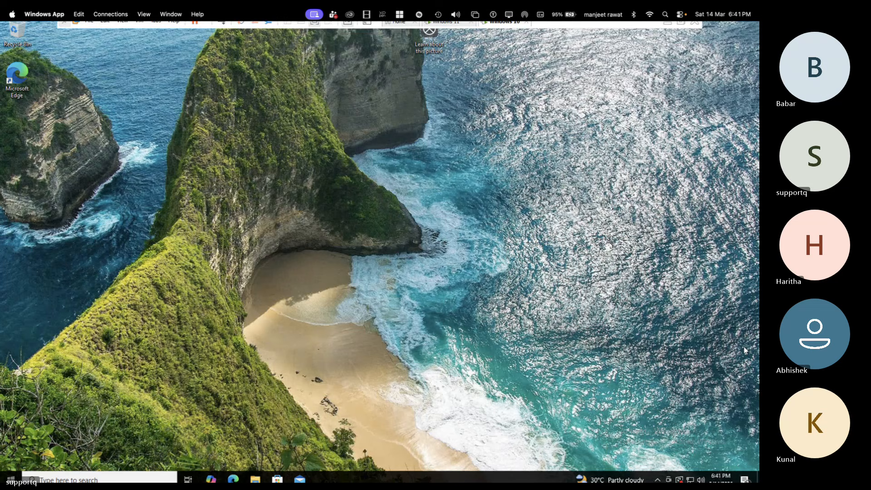
mouse_move(453, 31)
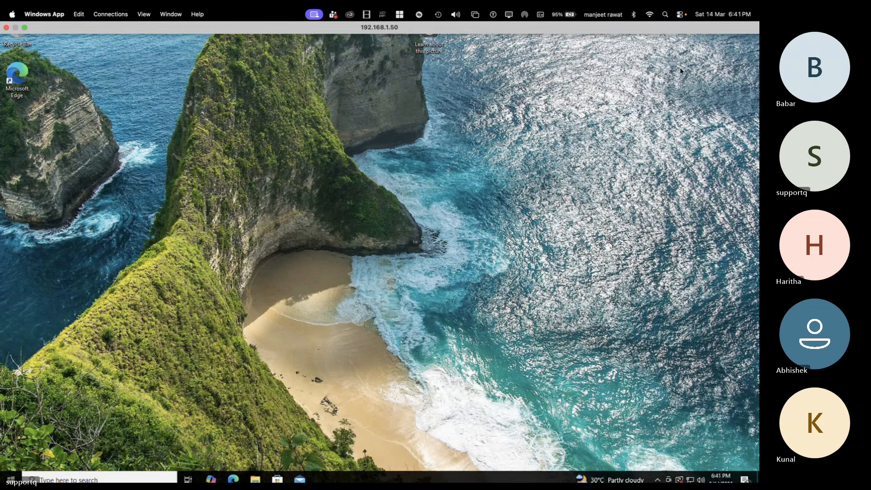
right_click(331, 145)
click(342, 167)
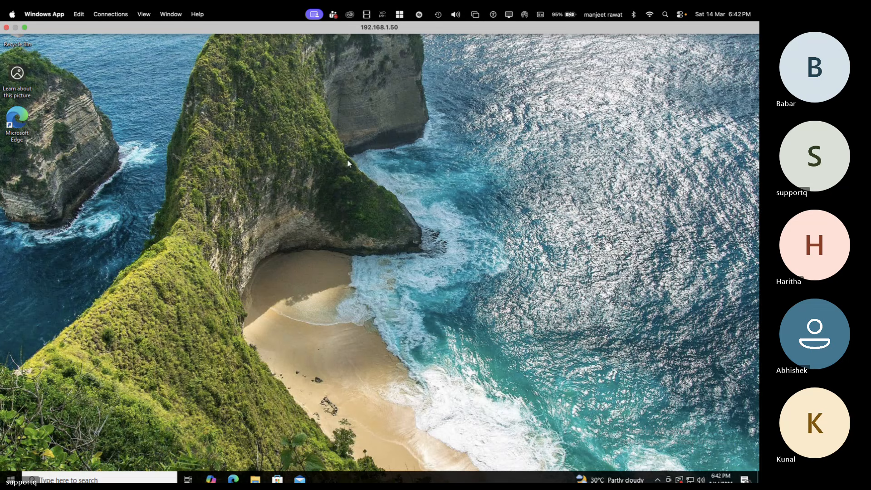
right_click(350, 168)
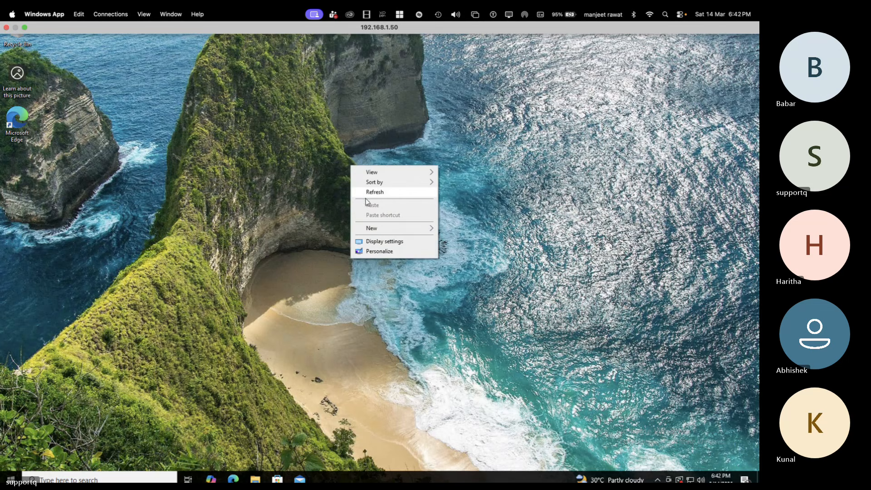
click(379, 190)
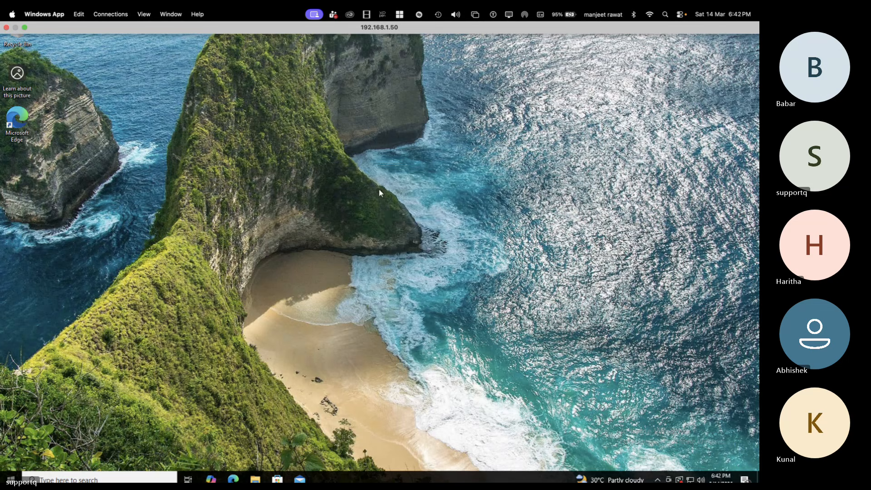
right_click(379, 189)
click(415, 217)
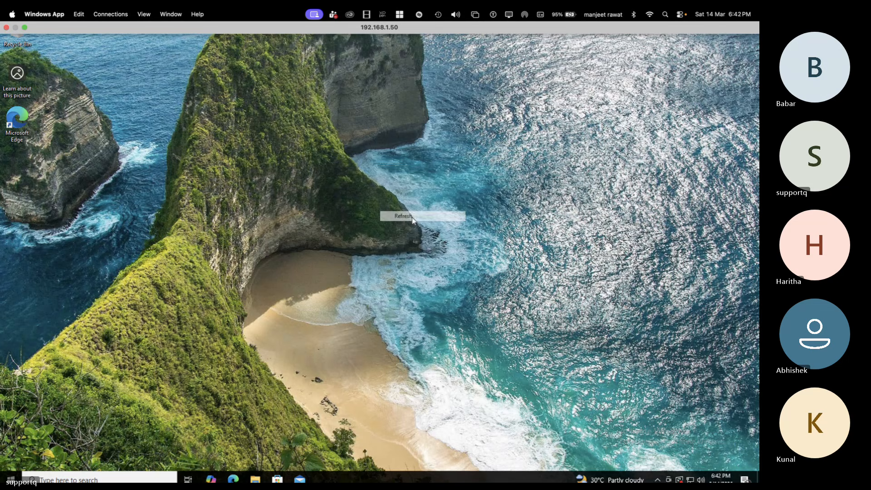
right_click(389, 162)
click(413, 190)
right_click(410, 187)
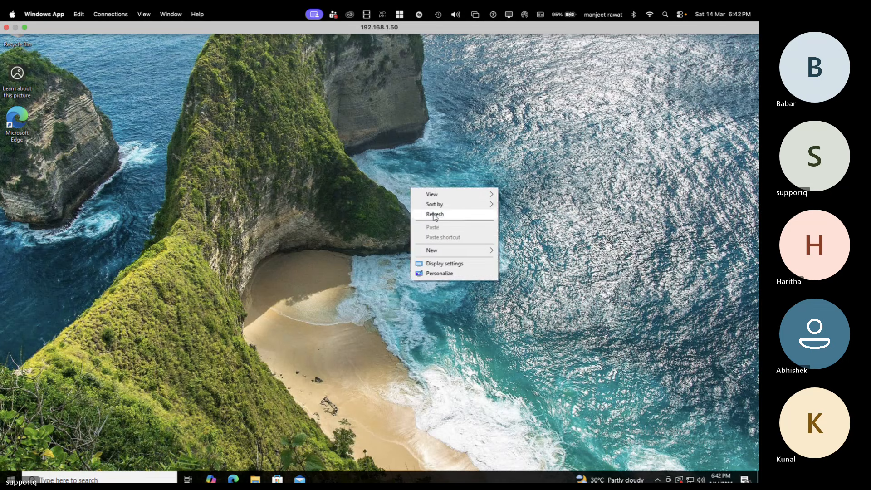
click(434, 213)
right_click(434, 214)
click(465, 241)
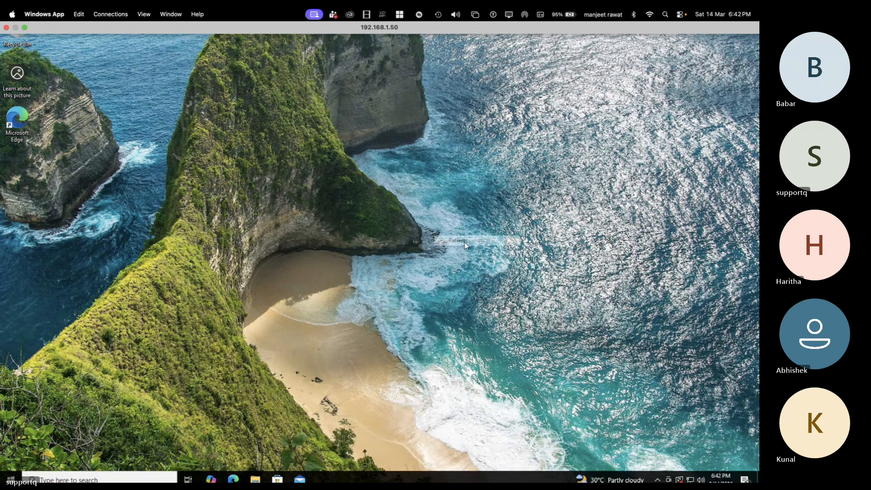
right_click(465, 243)
click(494, 270)
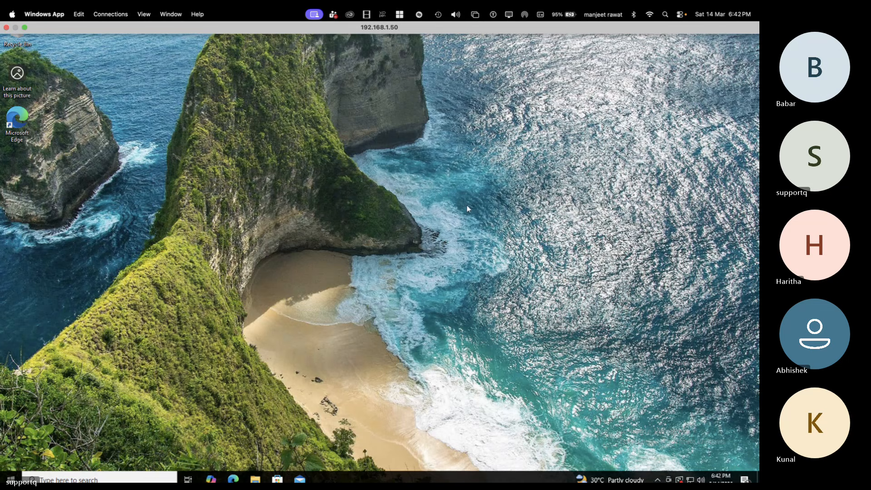
right_click(446, 181)
click(467, 207)
right_click(466, 206)
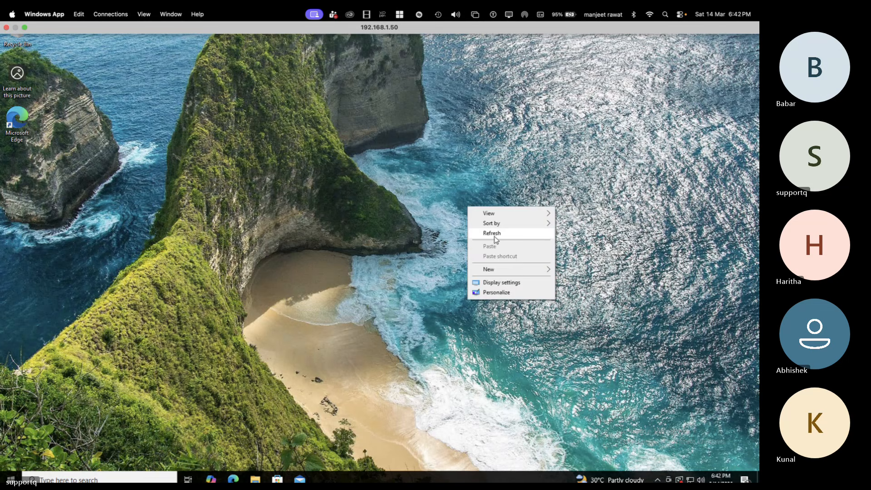
Step: Switch to the Intune admin center and repeatedly refresh the Windows devices list to check for the newly enrolled virtual machine
click(495, 236)
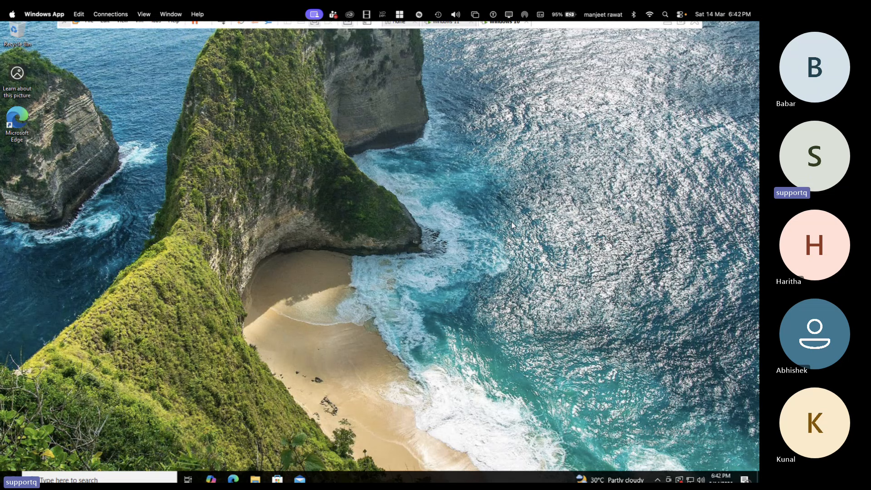
key(ctrl+Left)
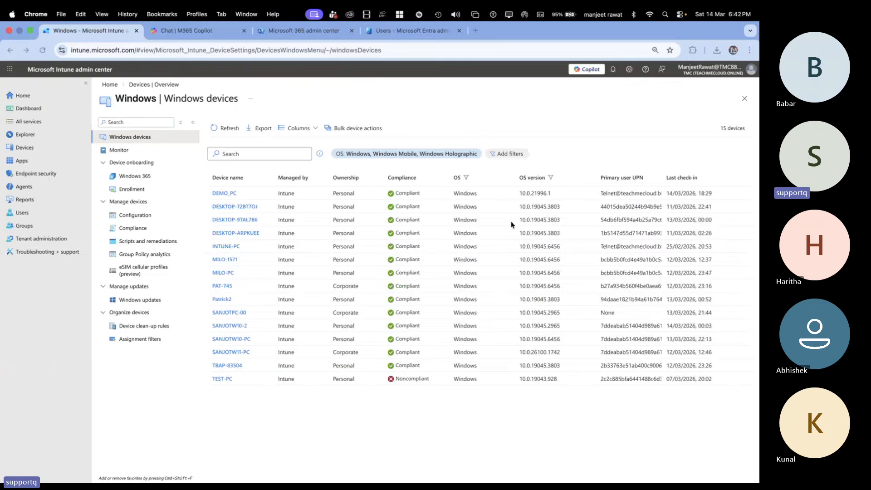
click(223, 128)
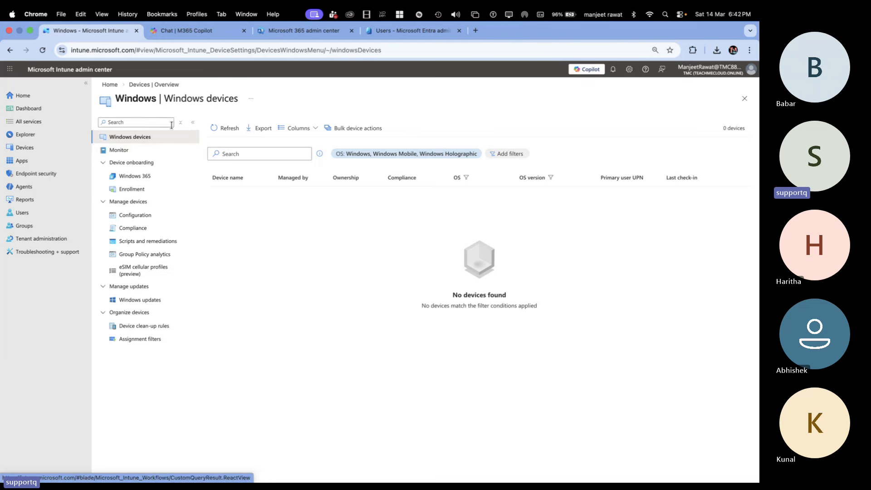
click(229, 129)
click(229, 129)
click(231, 131)
click(42, 50)
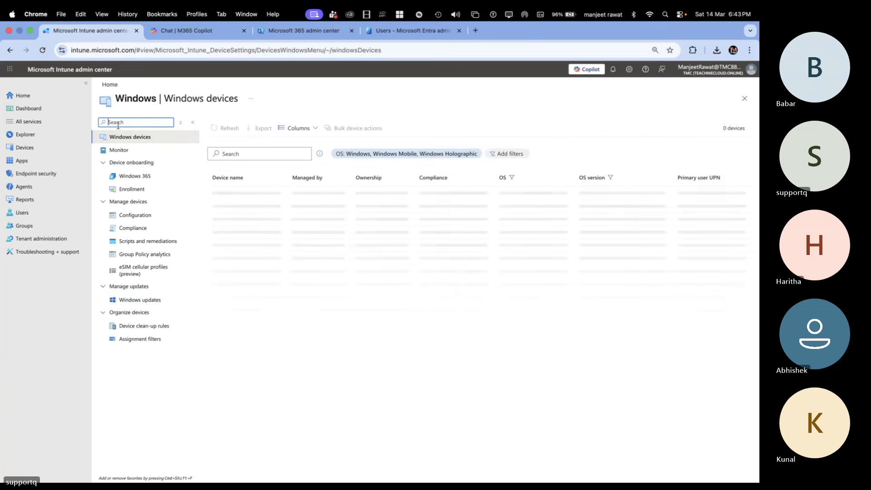
click(229, 128)
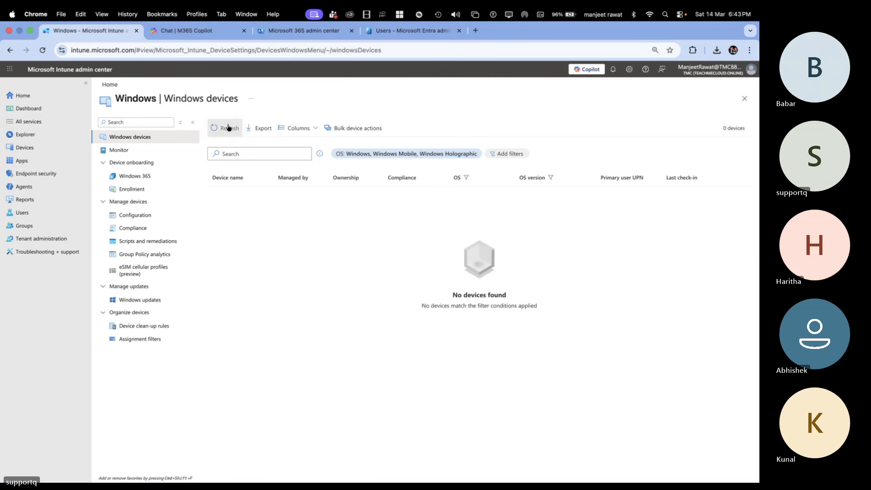
click(229, 128)
click(229, 127)
click(228, 128)
click(228, 127)
click(229, 127)
click(229, 127)
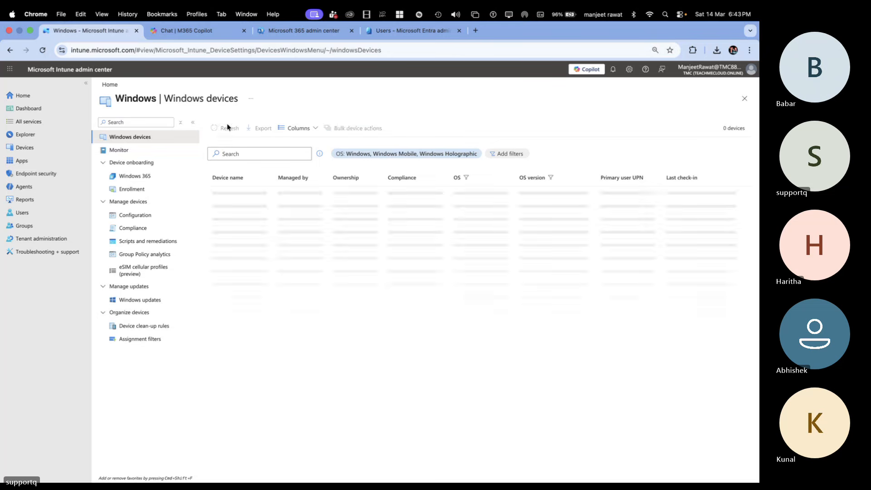
click(228, 128)
click(228, 128)
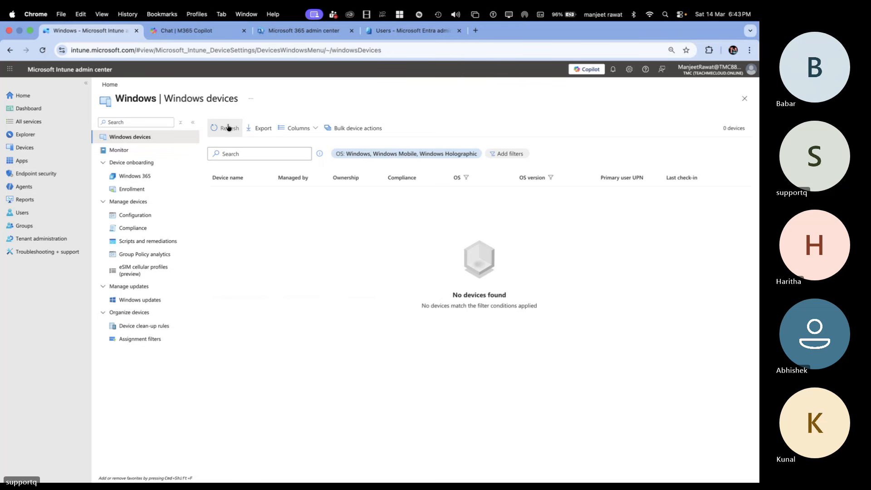
click(229, 127)
click(228, 127)
click(228, 128)
click(229, 127)
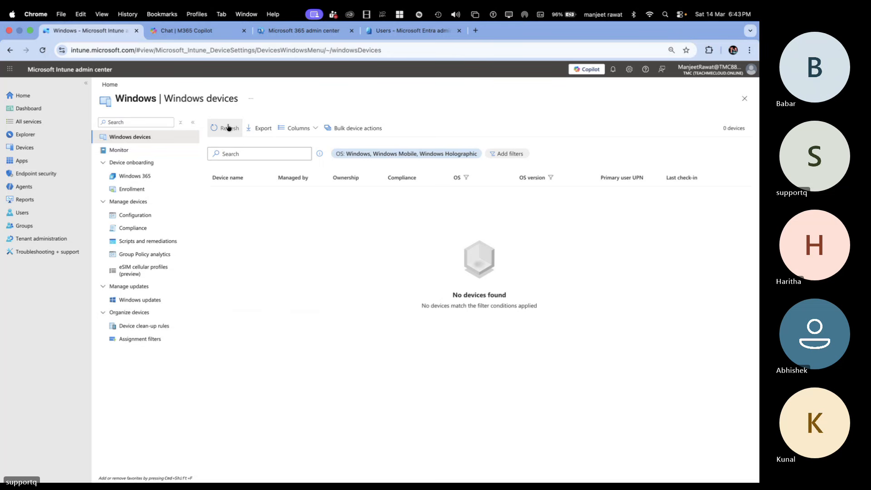
click(39, 52)
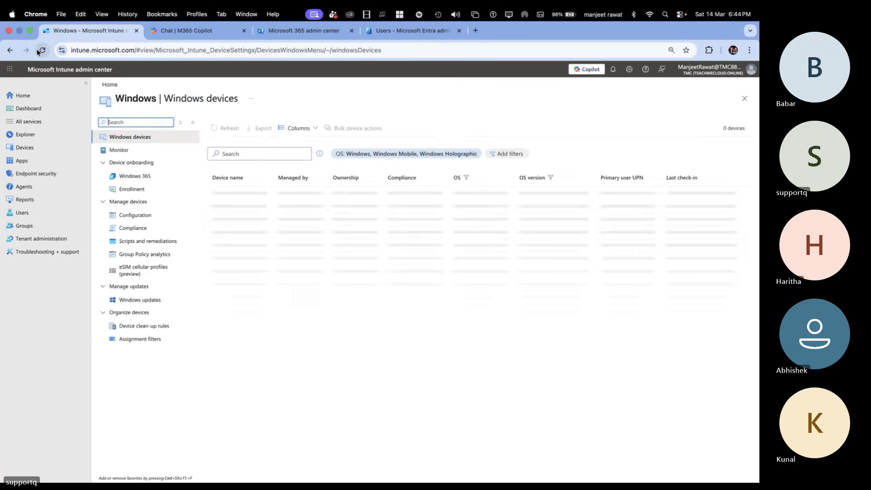
click(39, 51)
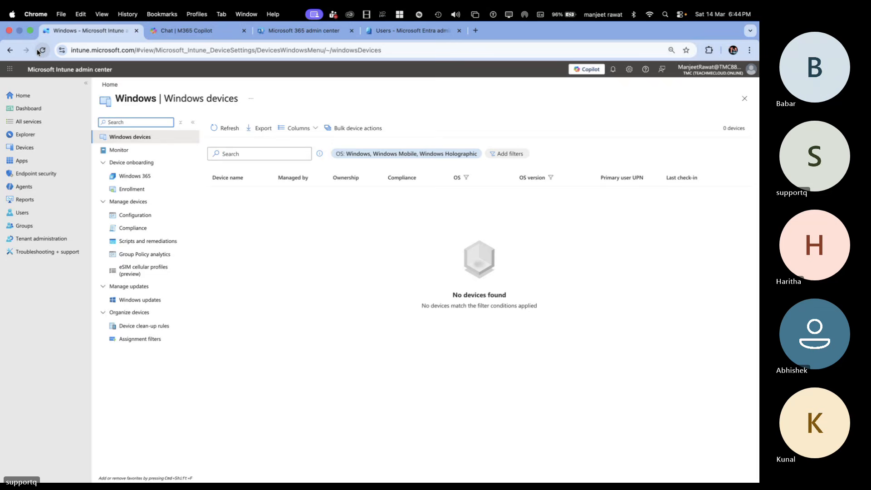
click(40, 51)
click(233, 129)
Step: Switch to the Windows 10 virtual machine, open the TMC MDM connection's info in the work or school access settings, and sync the device
key(super+Tab)
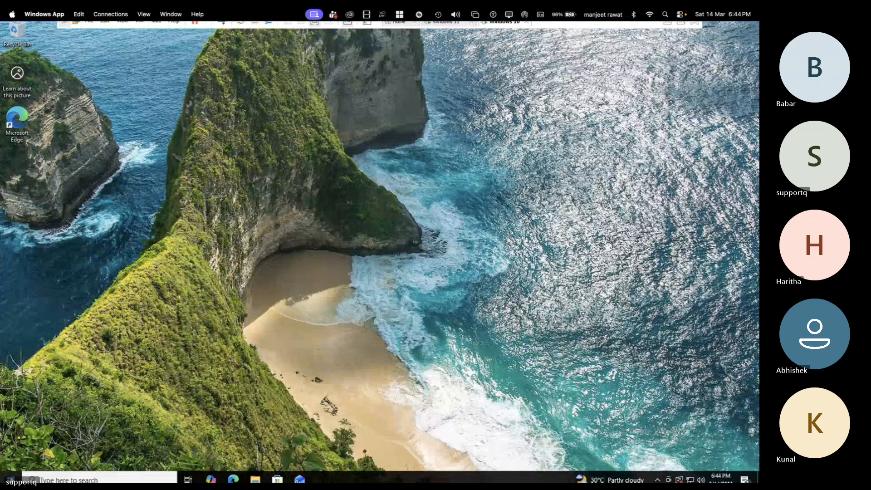
key(super+x)
click(48, 388)
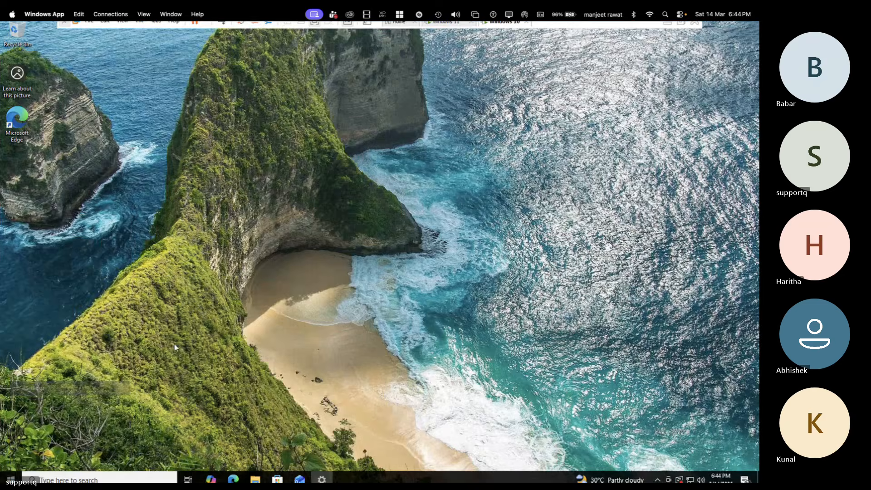
click(263, 214)
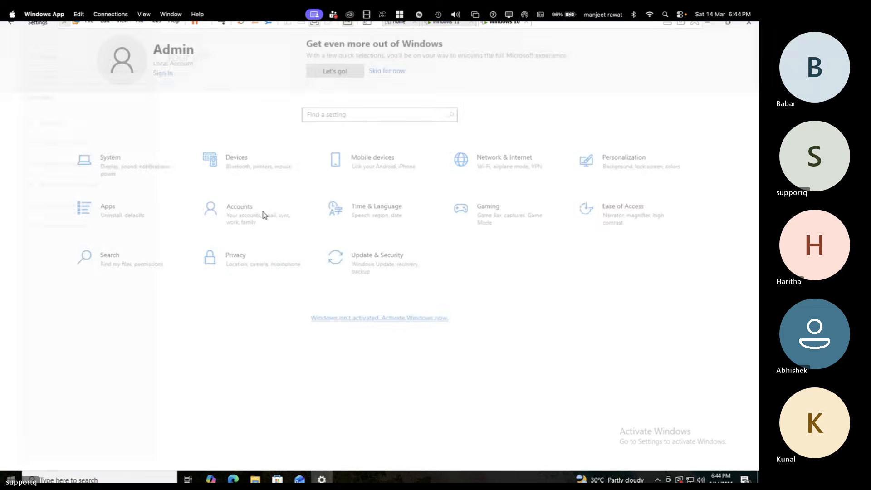
click(59, 182)
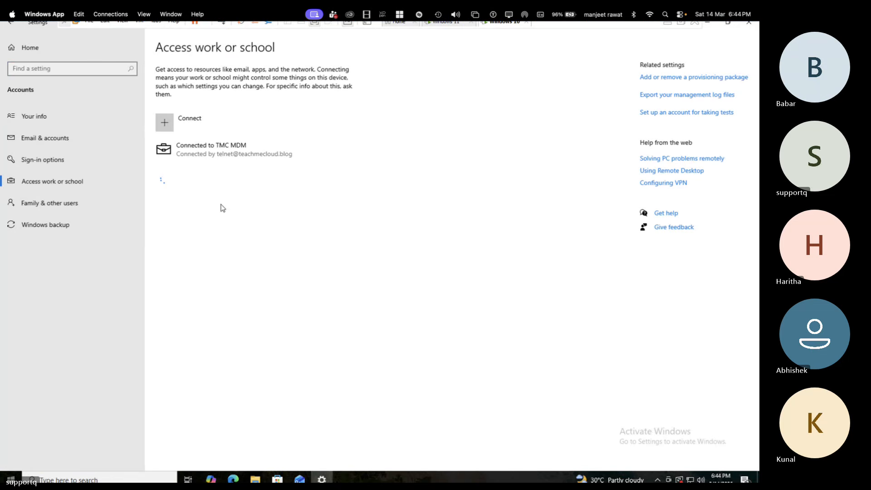
click(224, 149)
click(298, 184)
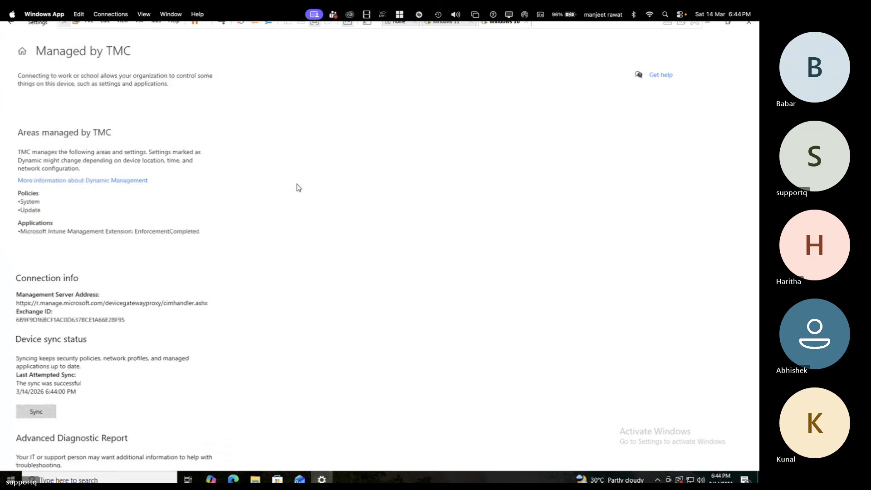
click(31, 413)
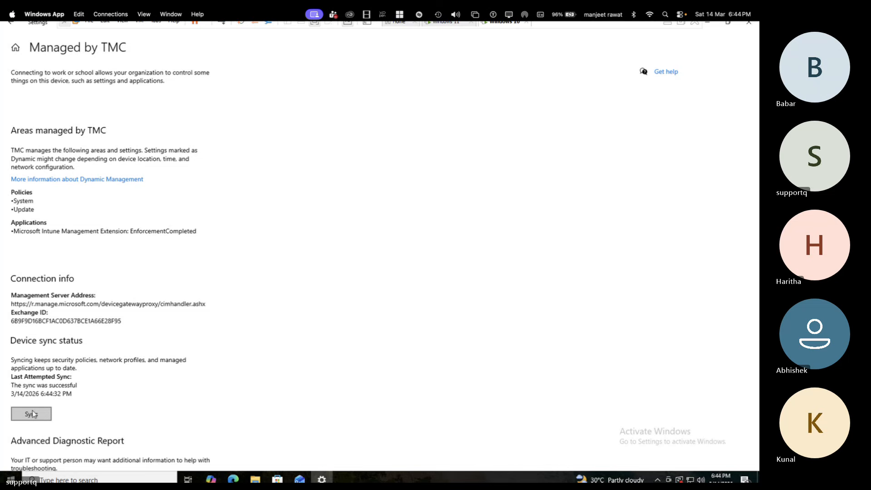
click(32, 411)
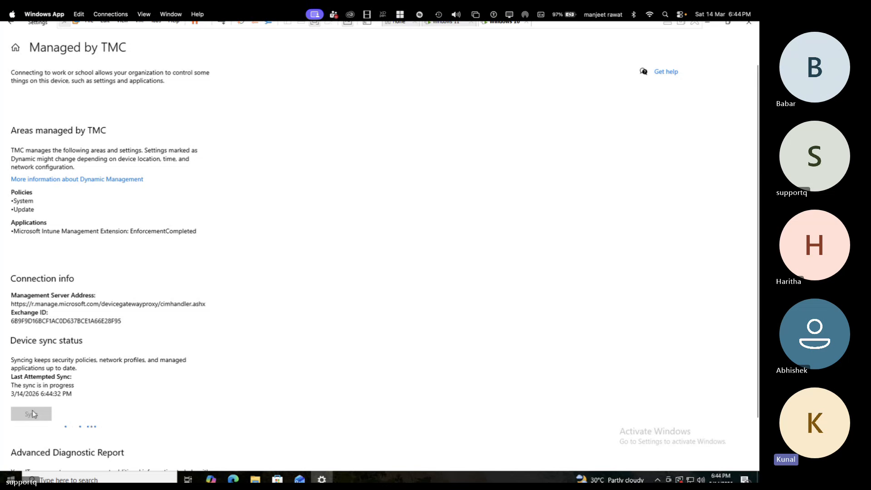
Step: Return to the Intune admin center and reload the Windows devices list to look for the synced virtual machine
key(ctrl+Left)
click(222, 123)
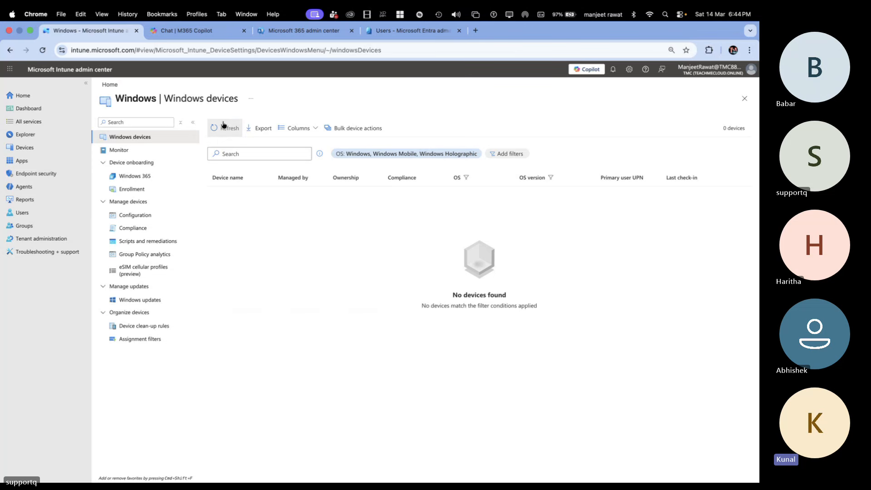
click(223, 125)
click(223, 124)
click(223, 127)
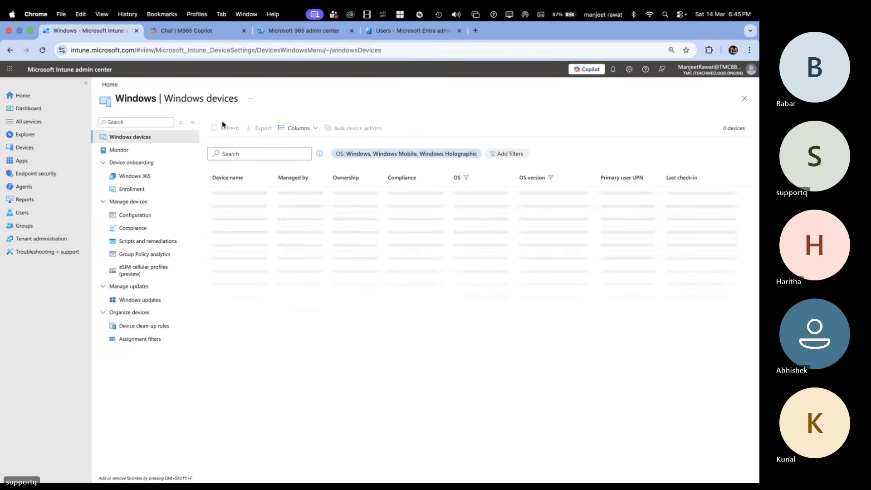
click(223, 127)
click(223, 127)
click(42, 50)
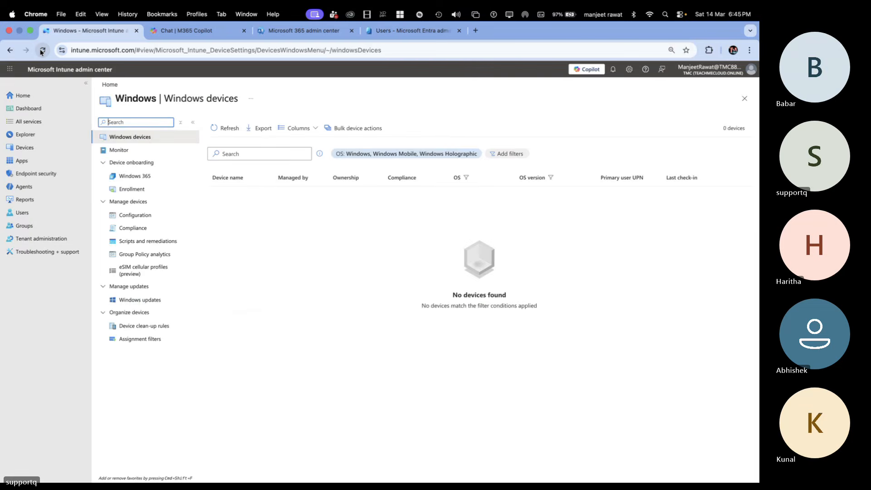
click(42, 51)
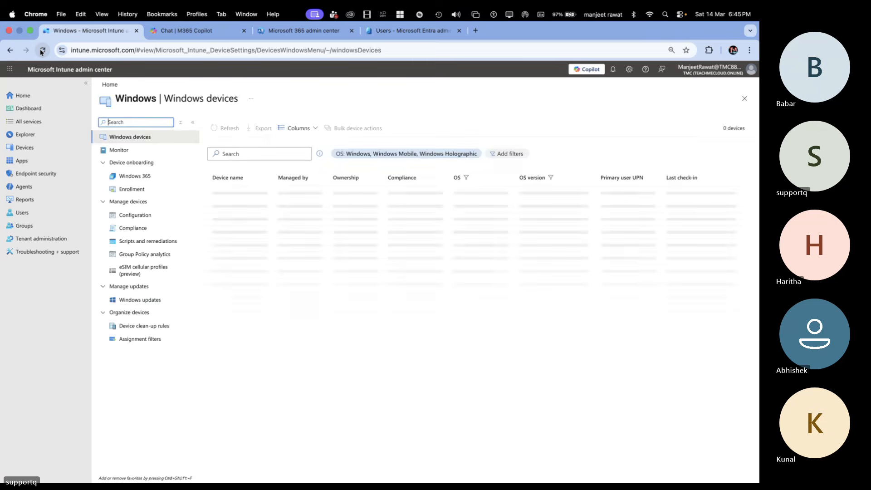
click(42, 50)
click(41, 50)
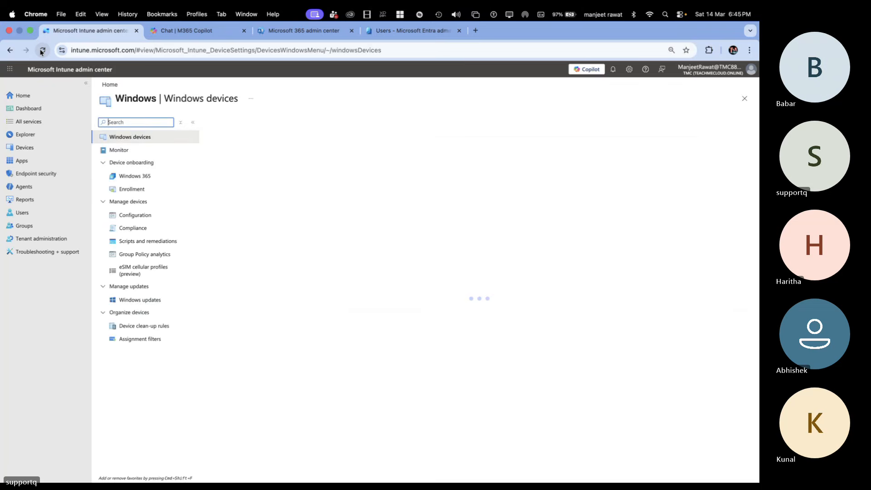
click(41, 50)
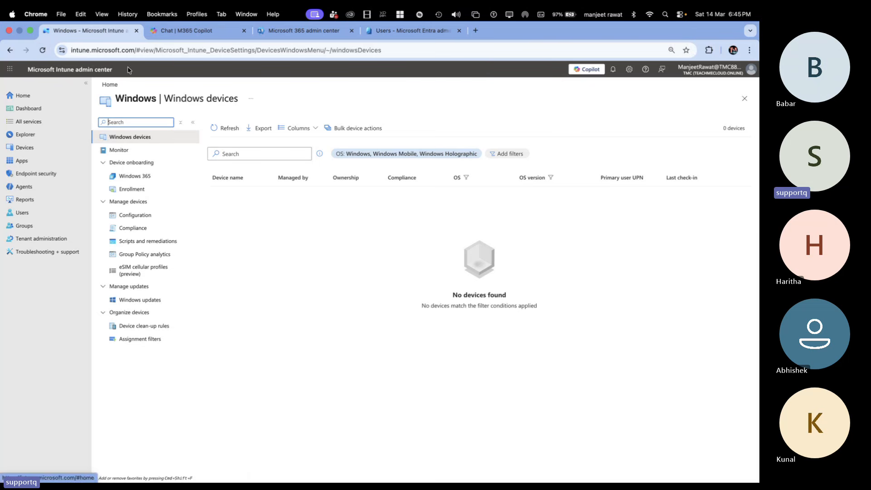
Step: Close the M365 Copilot chat page in the browser
click(304, 30)
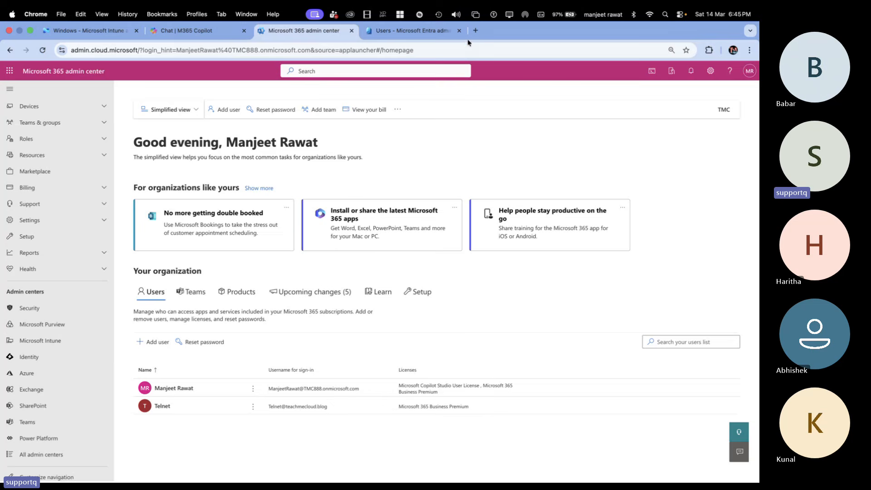
click(207, 35)
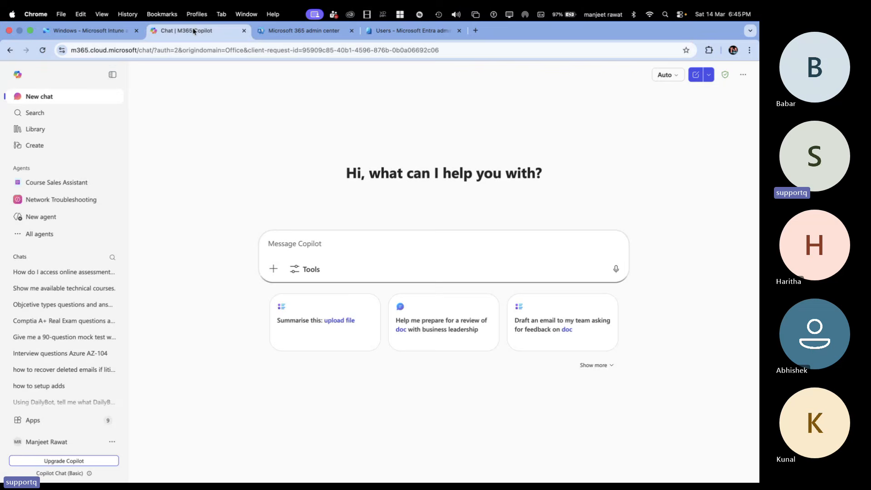
click(243, 30)
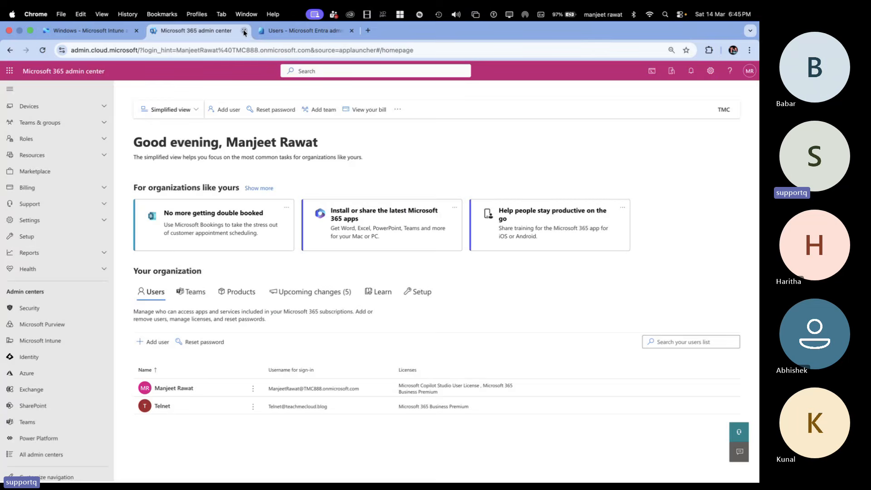
Step: Switch to the Microsoft Entra admin center and open the Telnet user's group memberships
click(269, 29)
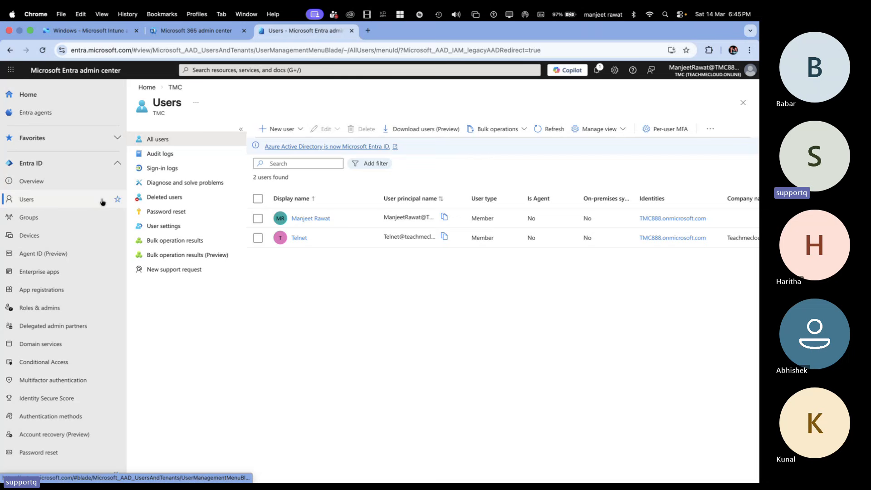
click(258, 238)
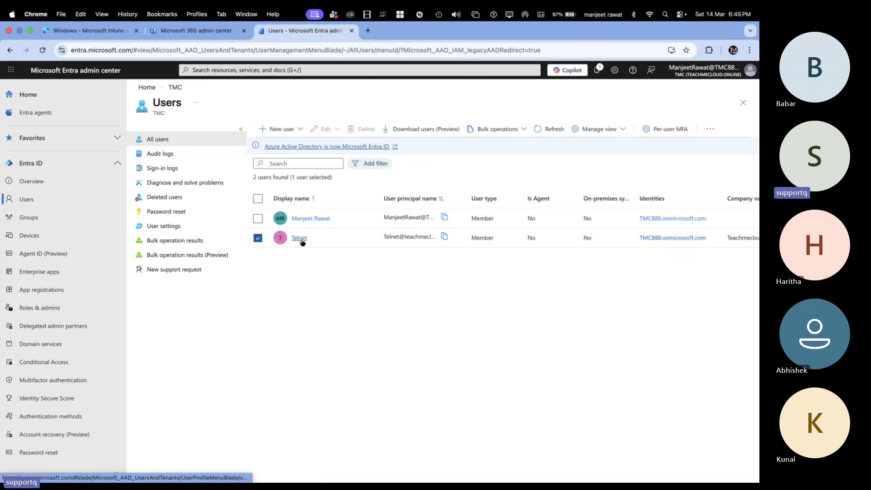
click(300, 238)
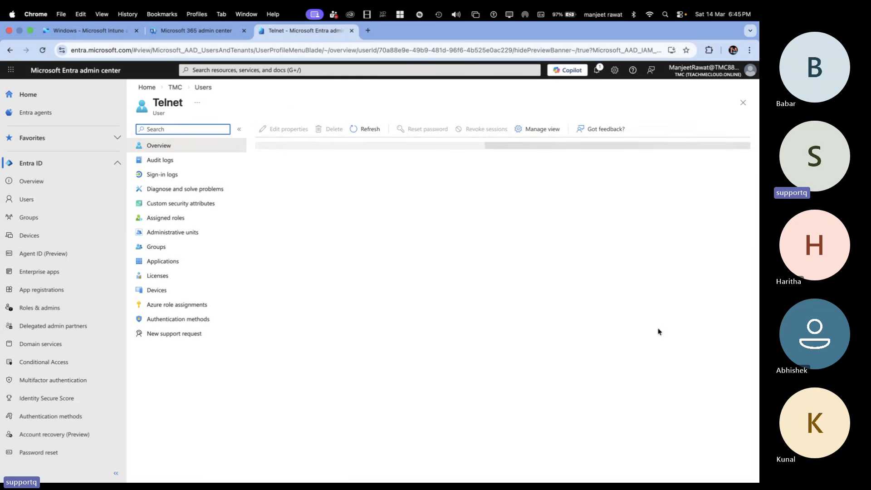
click(160, 249)
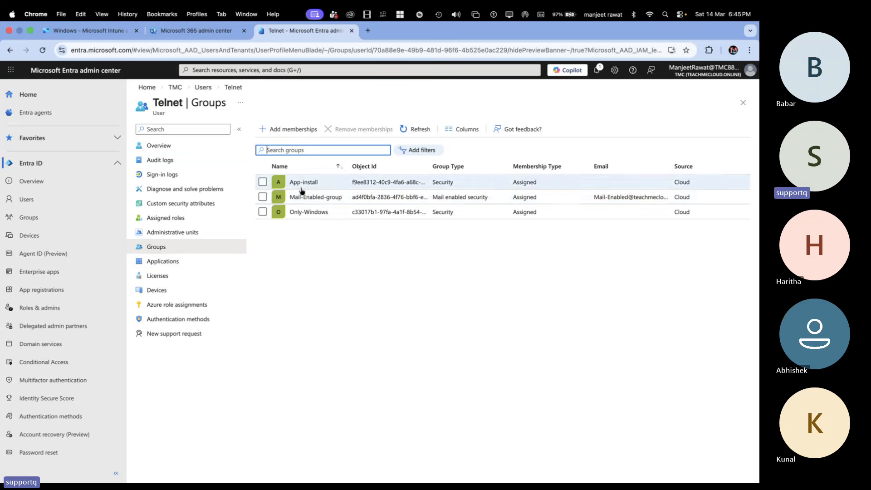
click(262, 182)
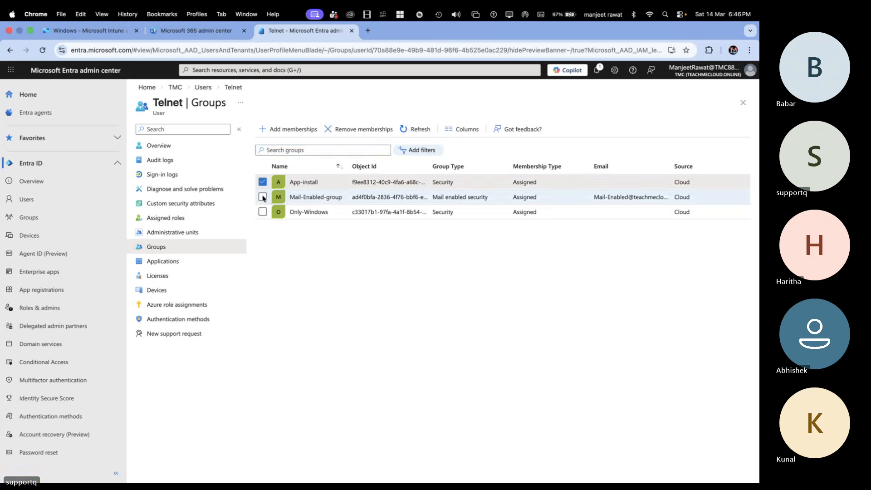
click(269, 186)
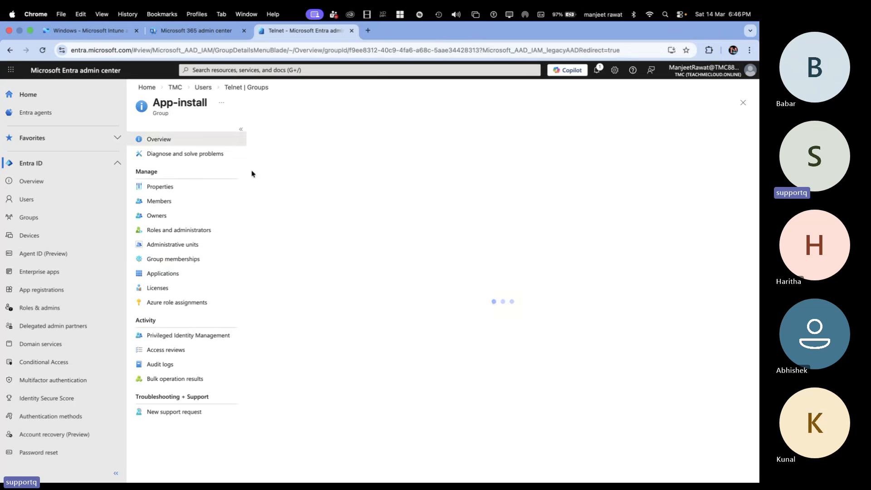
click(227, 90)
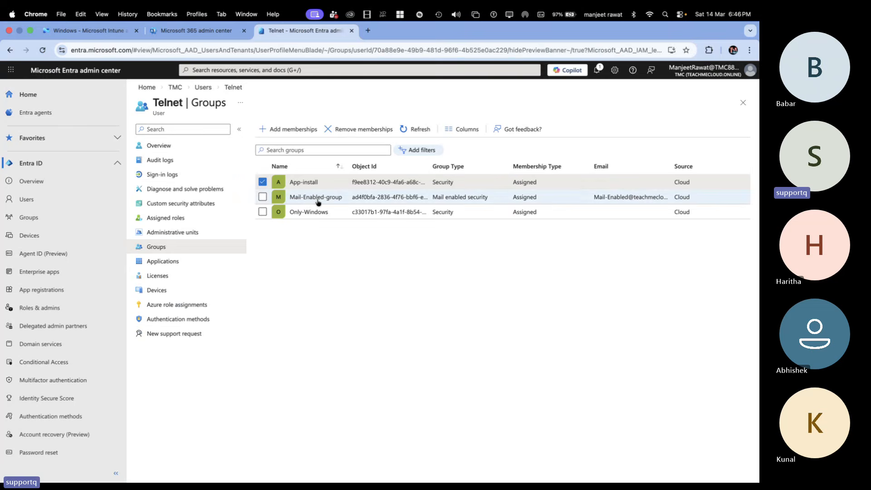
click(263, 183)
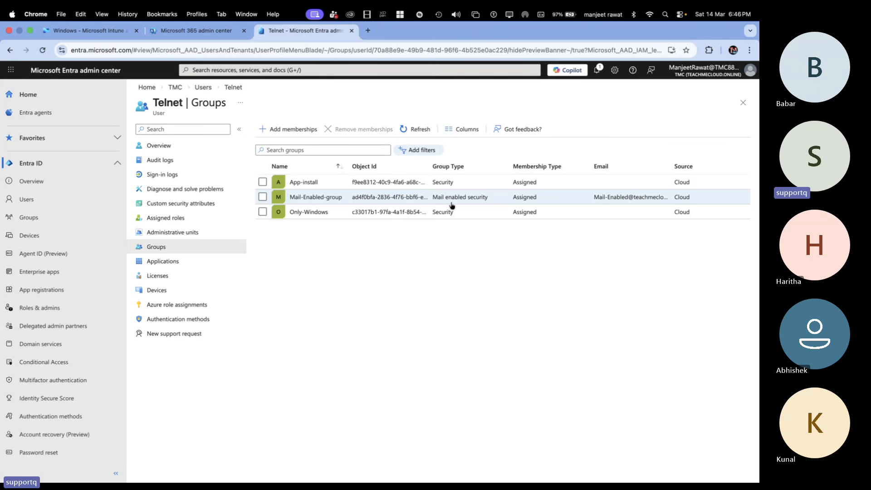
Step: Try to remove the Telnet user from the Mail-Enabled-group and confirm the removal
click(262, 197)
click(364, 129)
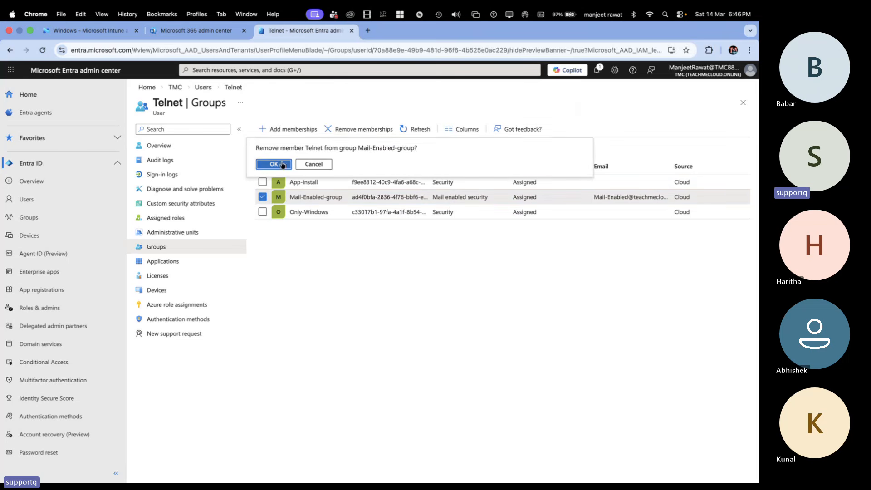
click(281, 164)
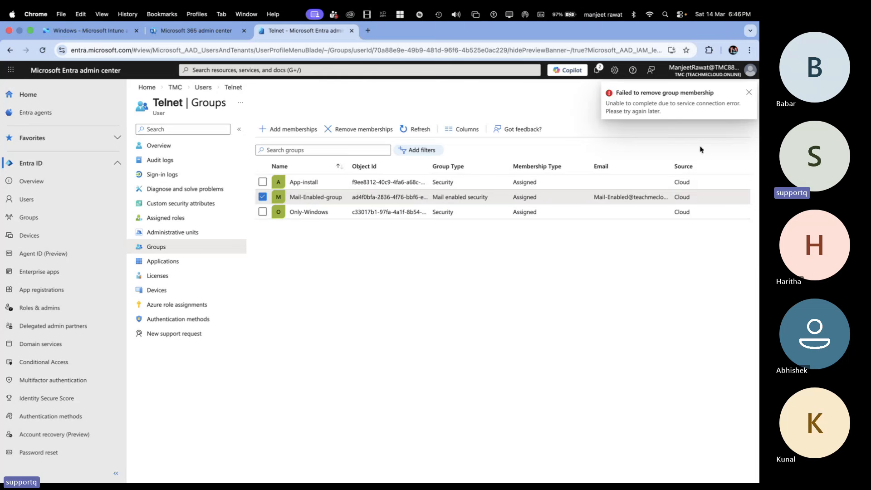
Step: Dismiss the removal error notification and refresh the Telnet user's group memberships list repeatedly to recheck it
click(749, 93)
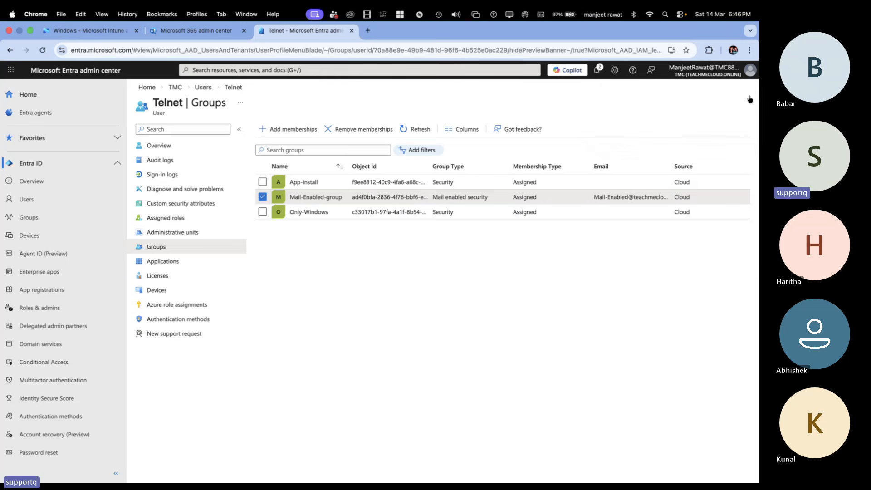
click(420, 131)
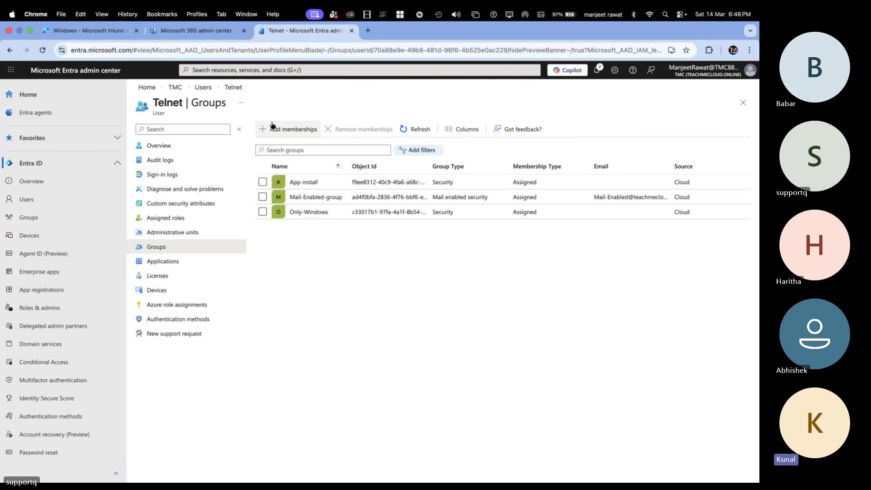
click(414, 132)
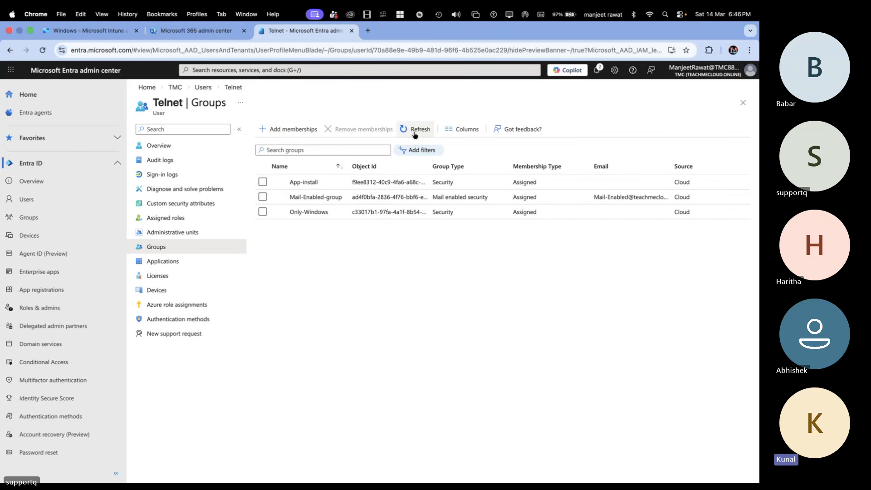
click(414, 132)
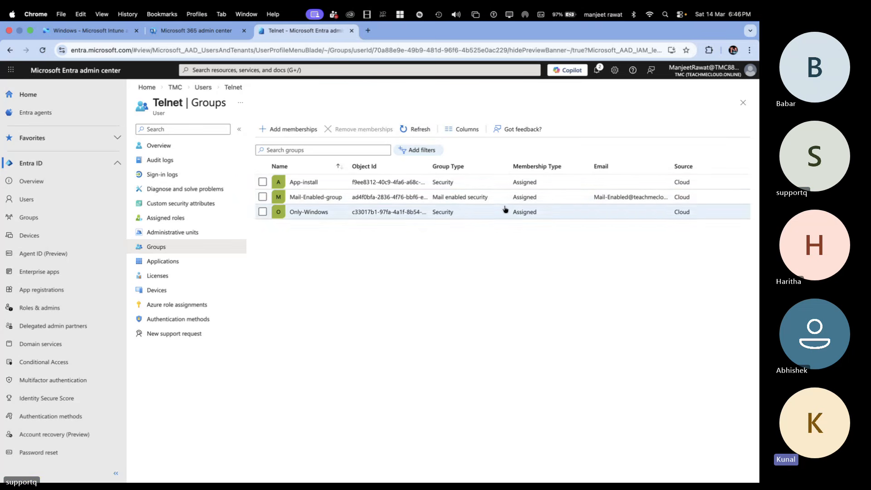
click(412, 132)
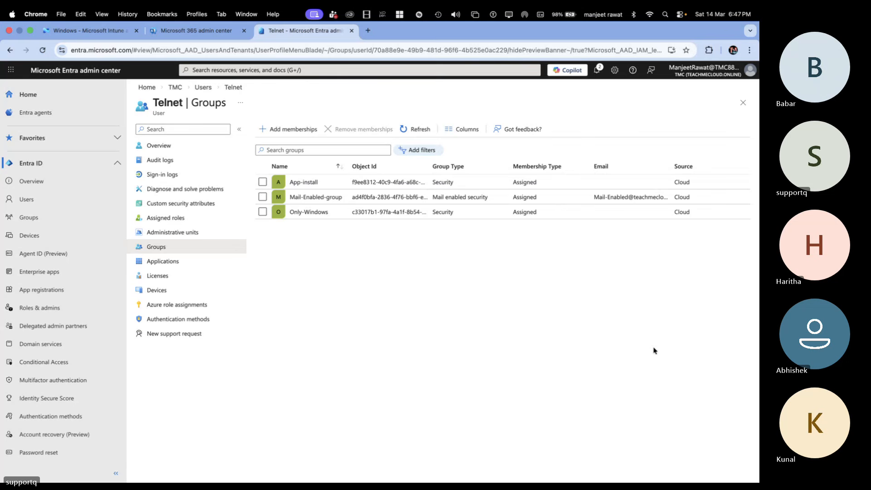
click(420, 131)
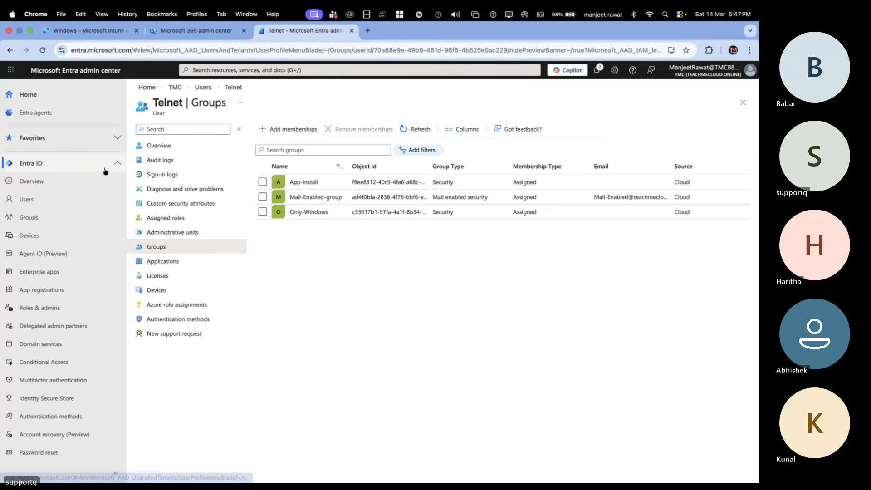
Step: Return to the Intune admin center and refresh the Windows devices list to check for the enrolled virtual machine
click(198, 30)
click(90, 29)
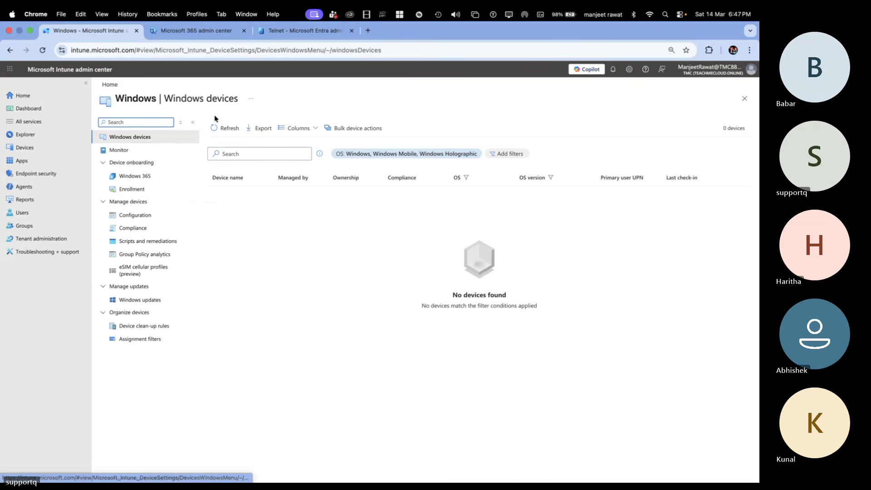
click(217, 130)
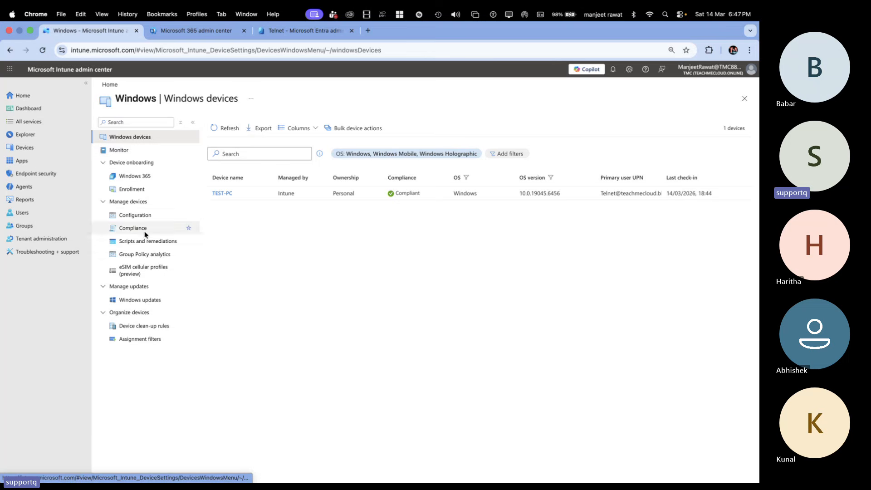
Step: Set up a new Windows configuration policy with platform Windows 10 and later and profile type Settings catalog
click(142, 215)
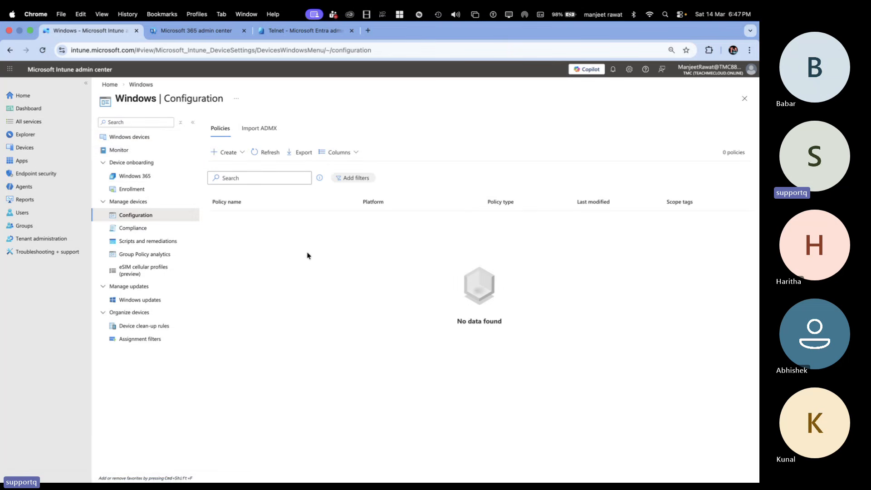
click(227, 152)
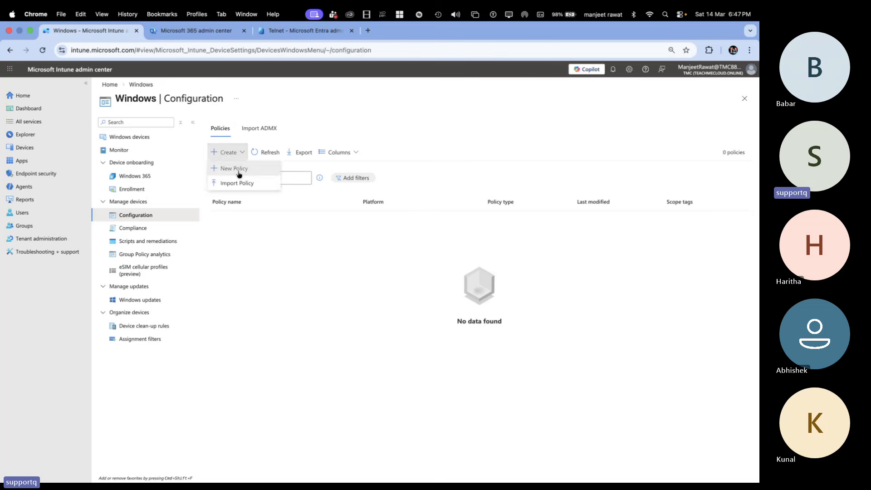
click(238, 175)
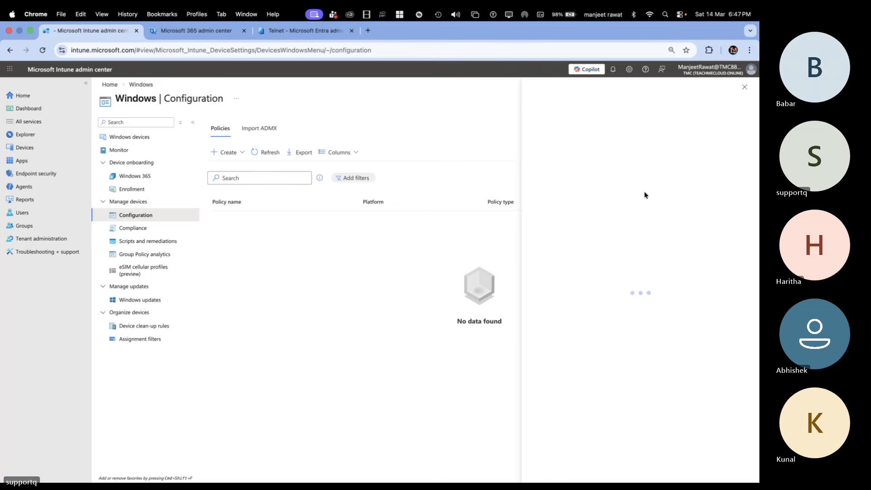
click(570, 127)
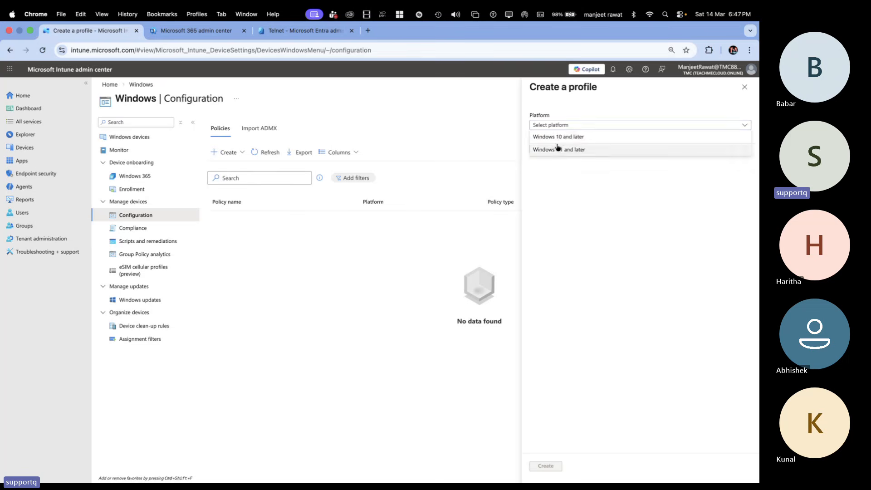
click(561, 137)
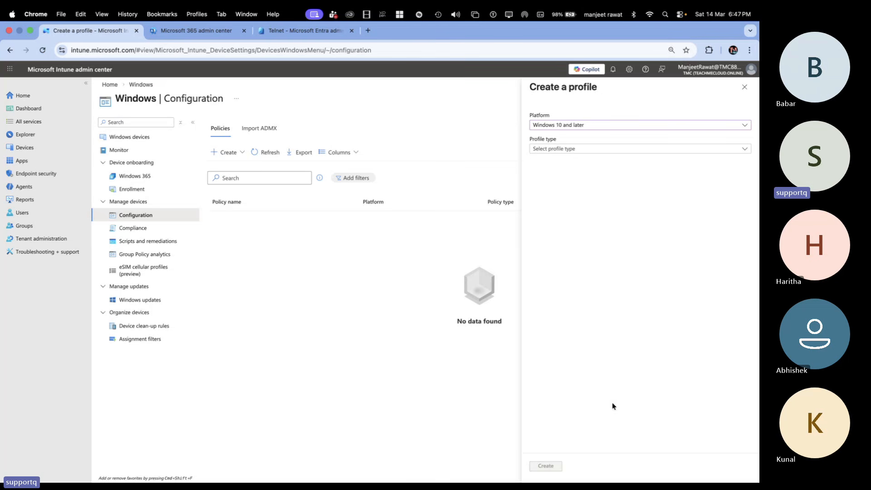
drag(612, 402, 278, 319)
click(523, 301)
click(580, 148)
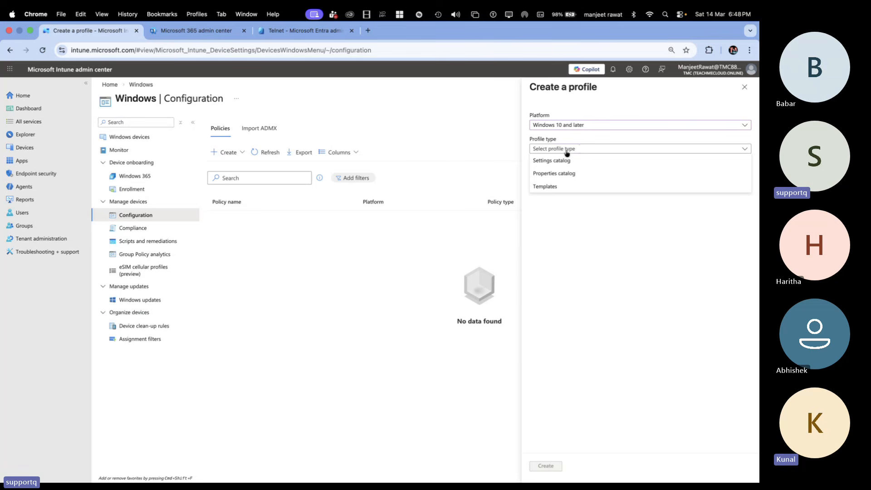
click(552, 161)
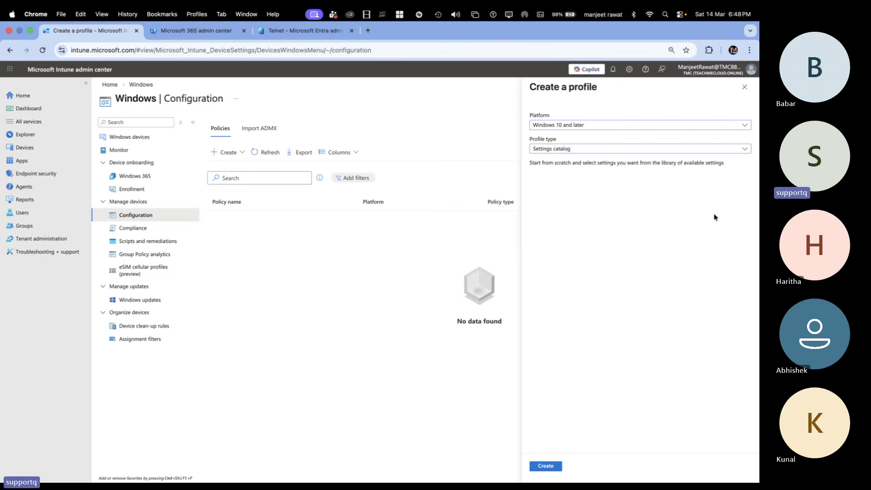
Step: Switch to OneNote and go to an empty area below the handwritten note on Intune as a modern GPO
key(ctrl+Right)
key(ctrl+Left)
key(ctrl+Left)
key(ctrl+Left)
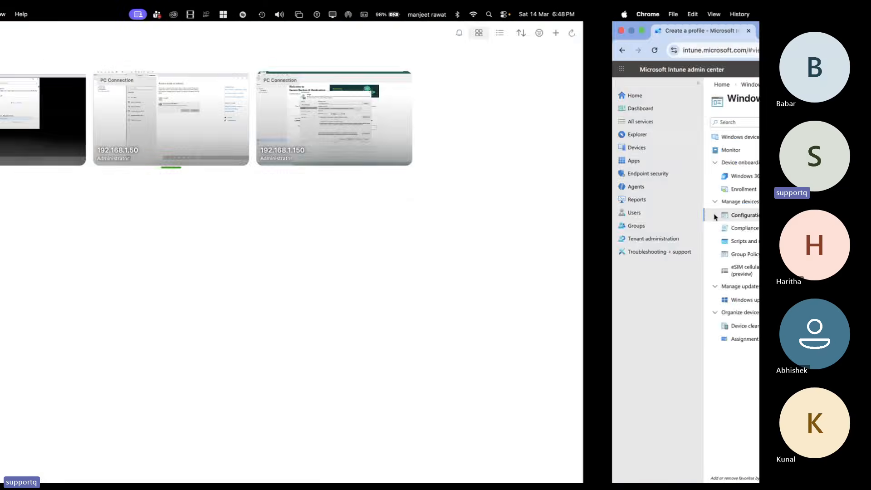
key(ctrl+Left)
scroll(698, 452, down, 5)
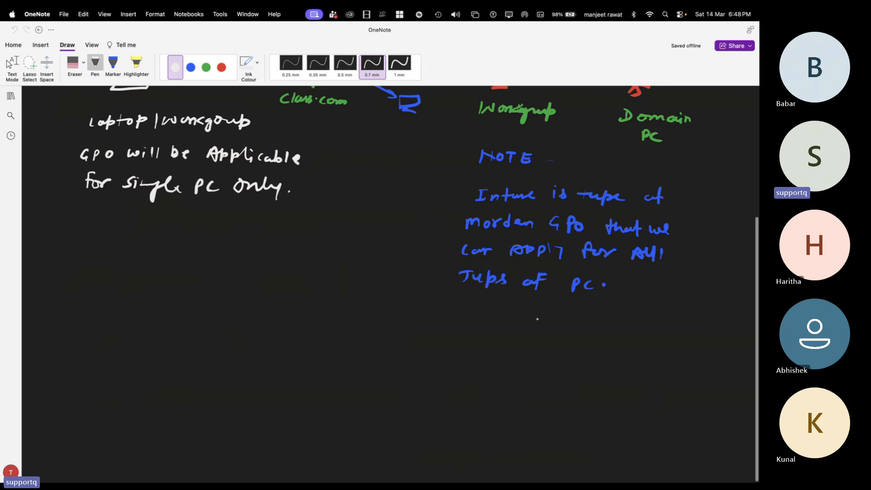
scroll(698, 453, down, 5)
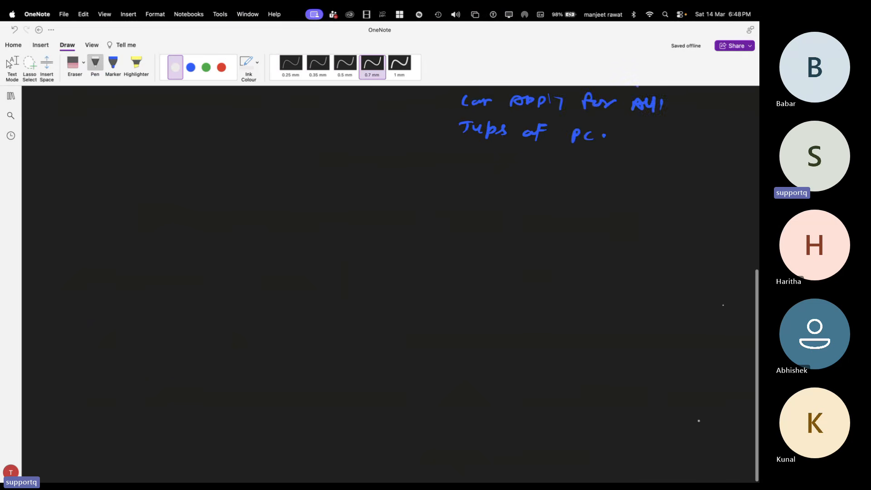
scroll(525, 346, down, 3)
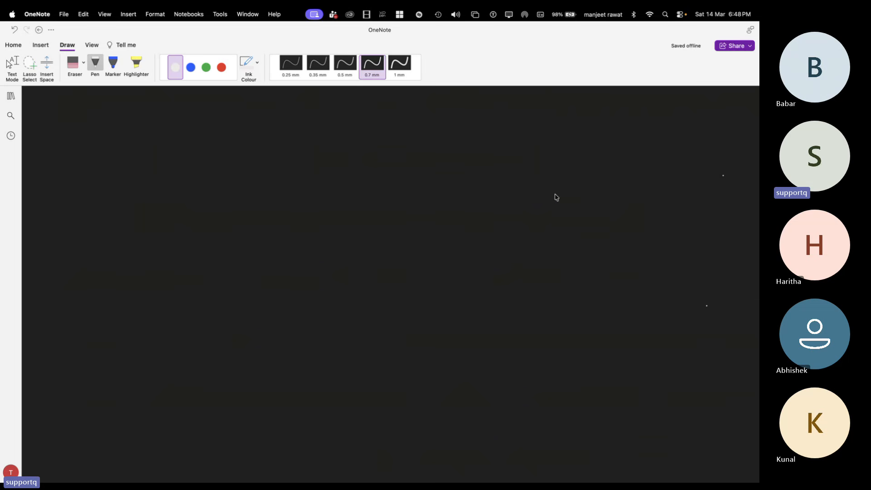
scroll(557, 198, up, 2)
scroll(557, 198, down, 1)
Step: Handwrite the bracketed heading "All About Group Policy" in green ink at the top of the empty area
click(206, 67)
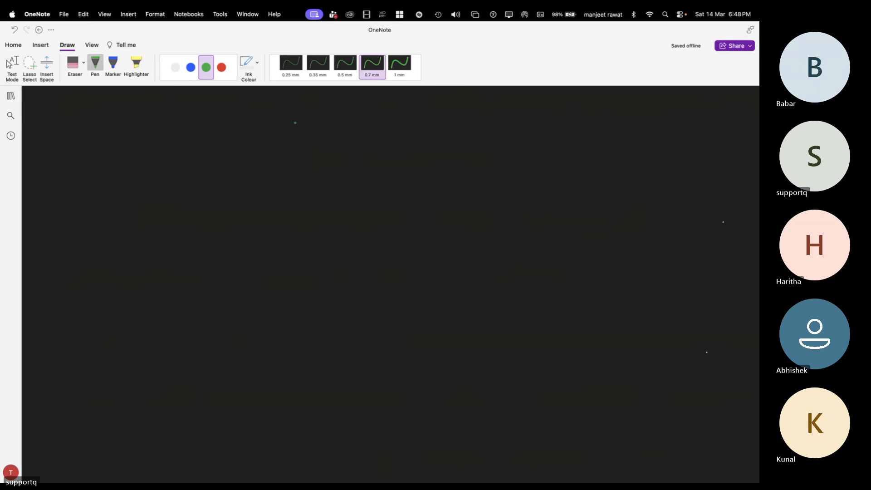
drag(281, 121, 295, 121)
drag(286, 116, 298, 121)
mouse_move(303, 108)
mouse_down()
mouse_move(304, 120)
mouse_move(360, 106)
mouse_move(433, 119)
mouse_up()
drag(434, 106, 444, 114)
mouse_move(456, 102)
mouse_down()
mouse_move(458, 116)
mouse_move(485, 124)
mouse_move(502, 112)
mouse_move(493, 124)
mouse_up()
drag(280, 99, 268, 130)
Step: Write the subheadings "GPO-On-Domain" and "GPO On-Intune" side by side in blue beneath the heading and box each one
click(191, 67)
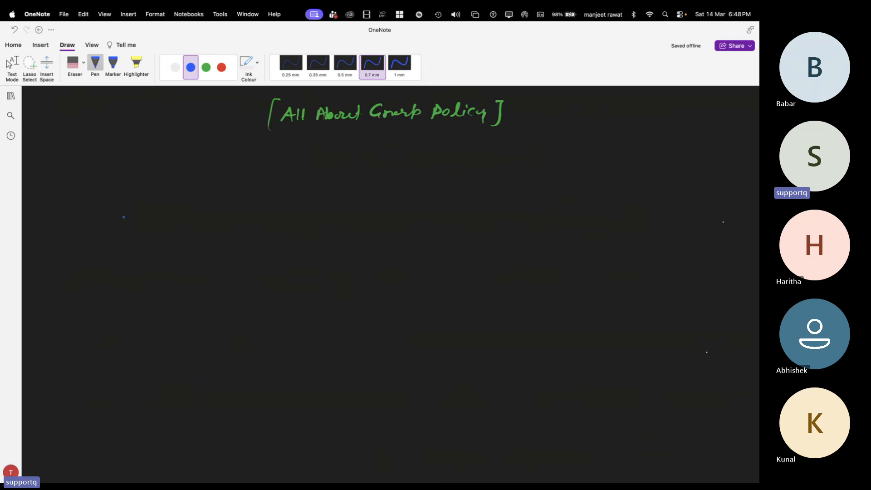
drag(96, 176, 104, 188)
mouse_move(111, 177)
mouse_down()
mouse_move(159, 187)
mouse_move(238, 181)
mouse_move(250, 192)
mouse_up()
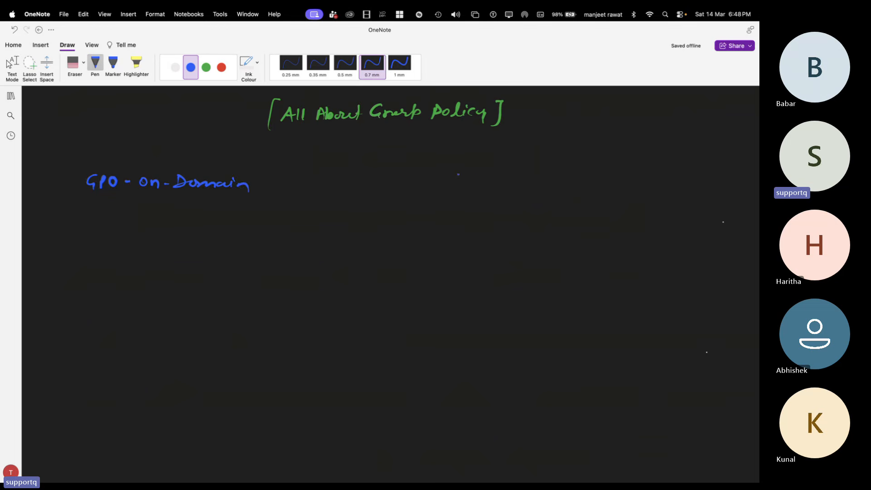
drag(460, 176, 532, 186)
mouse_move(542, 186)
mouse_down()
mouse_move(551, 191)
mouse_move(558, 179)
mouse_up()
drag(559, 191, 576, 193)
drag(574, 186, 613, 190)
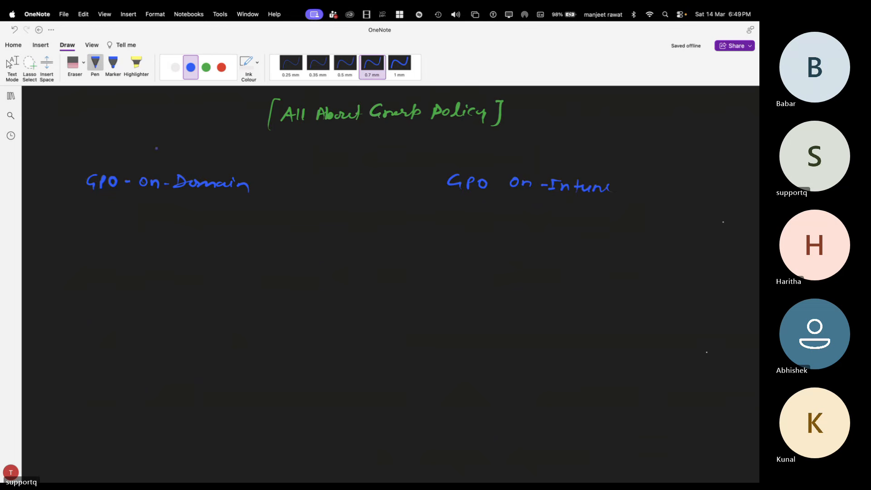
mouse_move(83, 170)
mouse_down()
mouse_move(86, 196)
mouse_move(247, 205)
mouse_move(259, 171)
mouse_move(92, 160)
mouse_move(81, 172)
mouse_up()
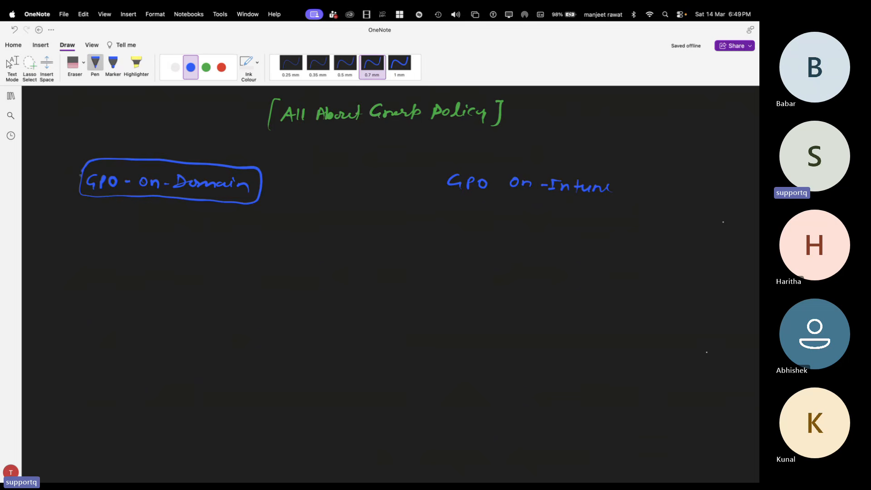
mouse_move(438, 167)
mouse_down()
mouse_move(467, 204)
mouse_move(600, 211)
mouse_move(616, 177)
mouse_move(432, 158)
mouse_move(435, 174)
mouse_up()
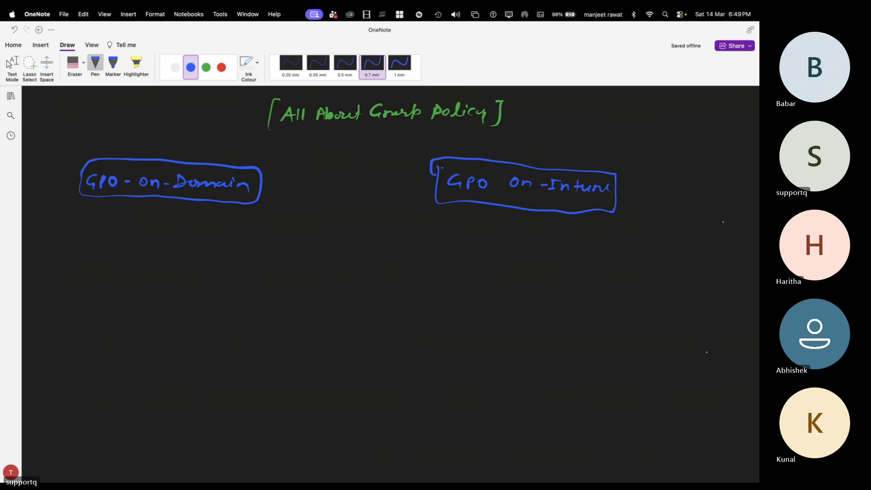
Step: Draw green arrows from the "All About Group Policy" heading down to both boxed subheadings
click(176, 67)
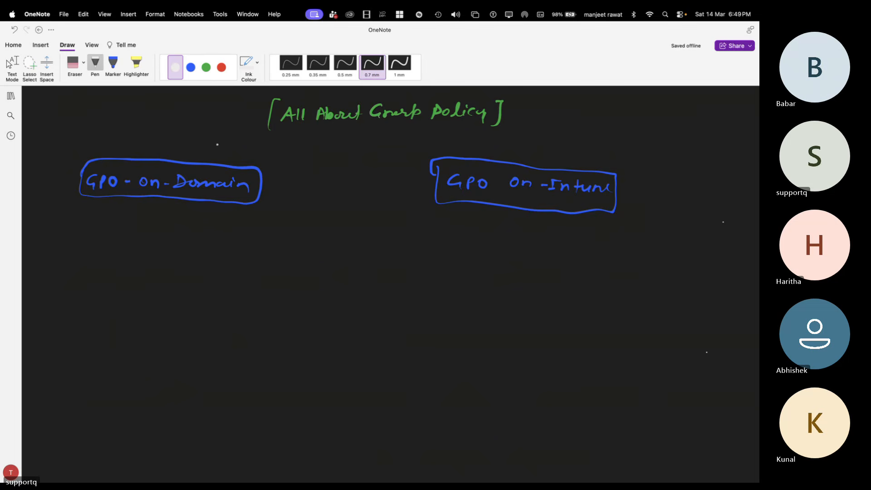
click(206, 67)
mouse_move(273, 116)
mouse_down()
mouse_move(183, 119)
mouse_move(176, 169)
mouse_move(194, 158)
mouse_up()
mouse_move(505, 112)
mouse_down()
mouse_move(520, 162)
mouse_move(529, 159)
mouse_up()
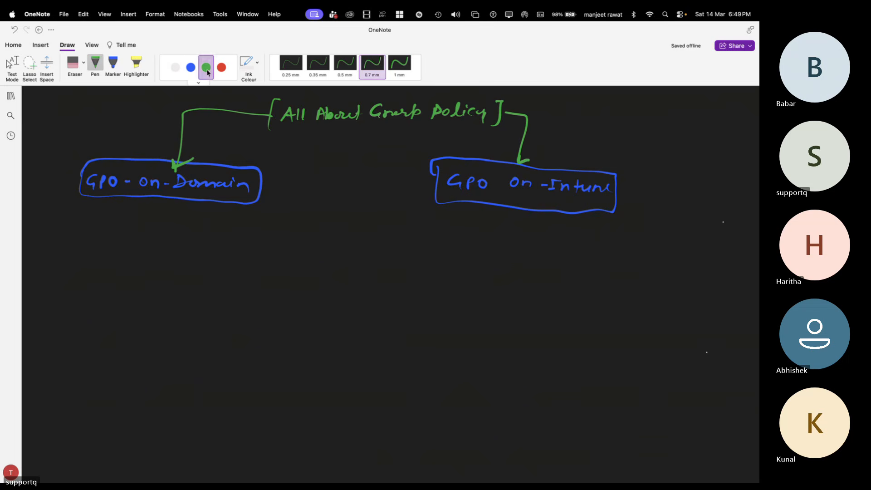
Step: List "User's Configuration" as item 1 and "Computer Configuration" as item 2 in white under the GPO-On-Domain box
click(175, 69)
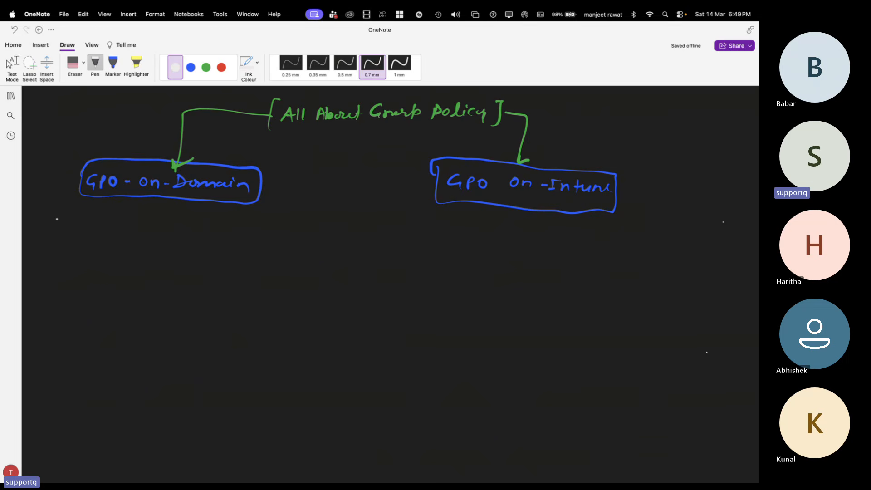
drag(55, 221, 235, 234)
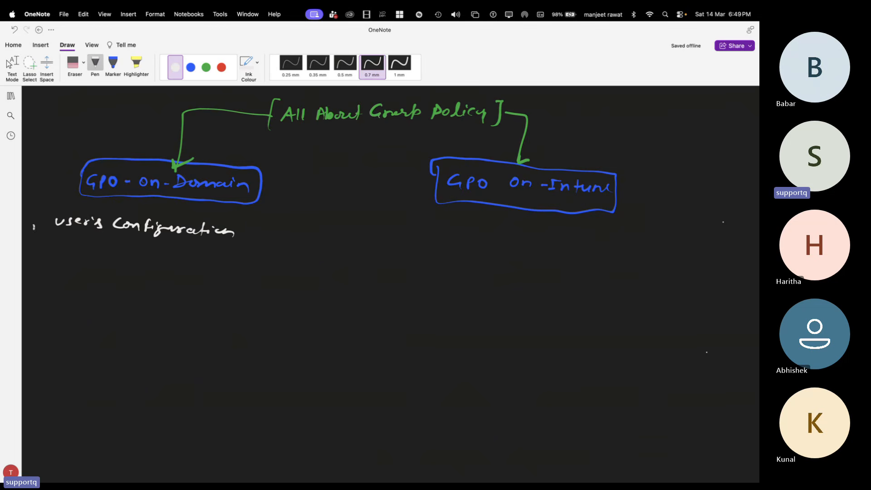
drag(35, 221, 32, 221)
click(49, 233)
mouse_move(32, 281)
mouse_down()
mouse_move(33, 289)
mouse_move(29, 281)
mouse_up()
mouse_move(58, 282)
mouse_down()
mouse_move(105, 289)
mouse_move(123, 278)
mouse_move(199, 293)
mouse_up()
mouse_move(198, 287)
mouse_down()
mouse_move(221, 302)
mouse_move(284, 281)
mouse_move(308, 294)
mouse_up()
Step: Draw a white branch arrow from the GPO On-Intune box and label it "All User's"
click(207, 67)
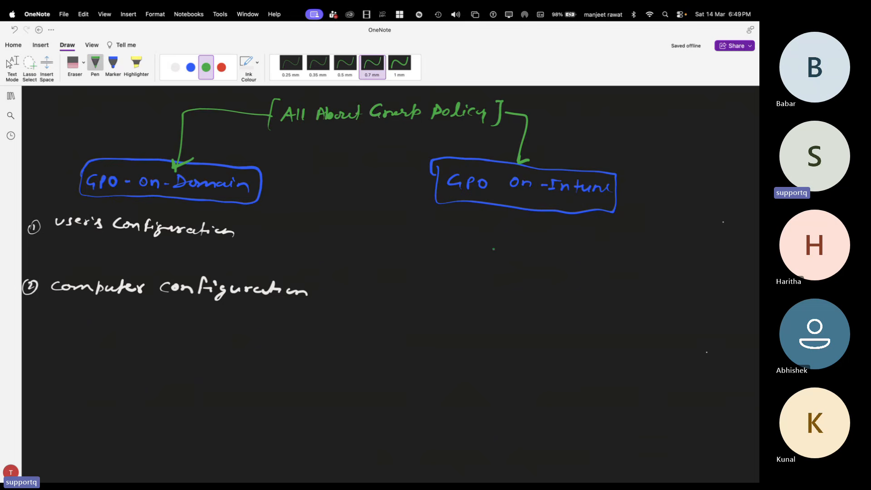
click(176, 67)
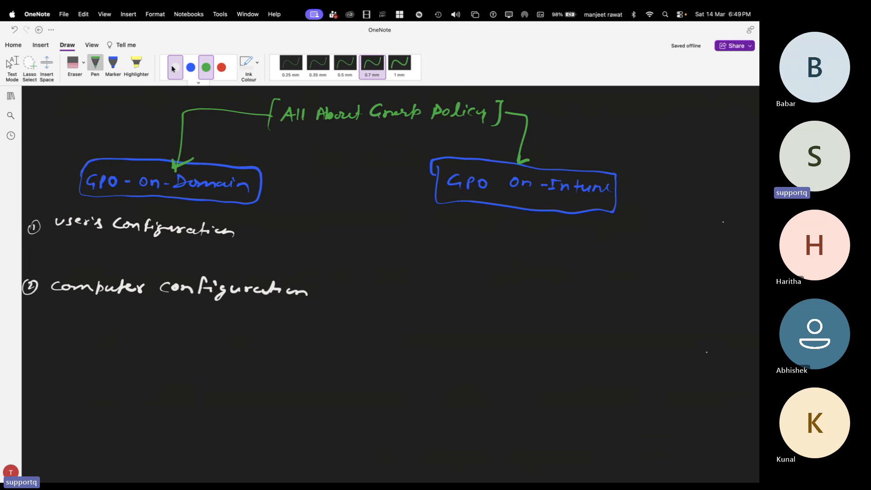
mouse_move(442, 204)
mouse_down()
mouse_move(417, 204)
mouse_move(404, 225)
mouse_move(417, 223)
mouse_up()
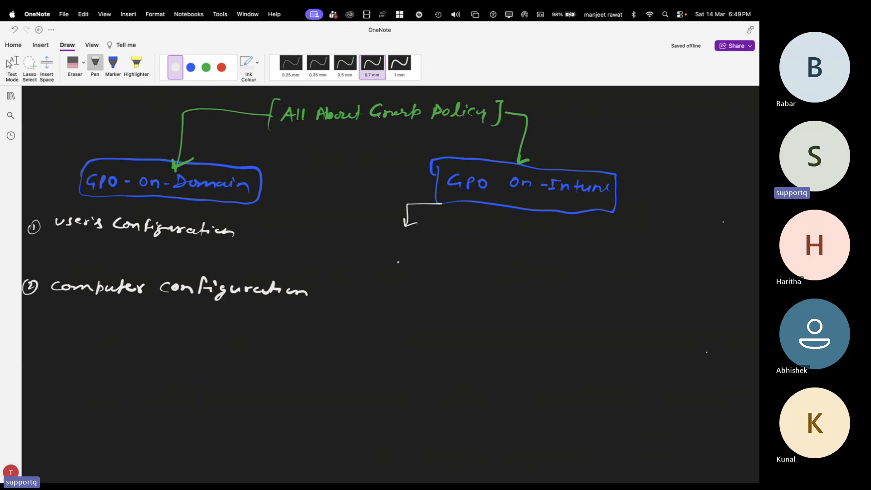
drag(393, 250, 414, 236)
mouse_move(418, 250)
mouse_down()
mouse_move(422, 235)
mouse_move(437, 248)
mouse_up()
mouse_move(445, 239)
mouse_down()
mouse_move(440, 248)
mouse_move(454, 242)
mouse_up()
mouse_move(458, 248)
mouse_down()
mouse_move(463, 241)
mouse_move(482, 249)
mouse_up()
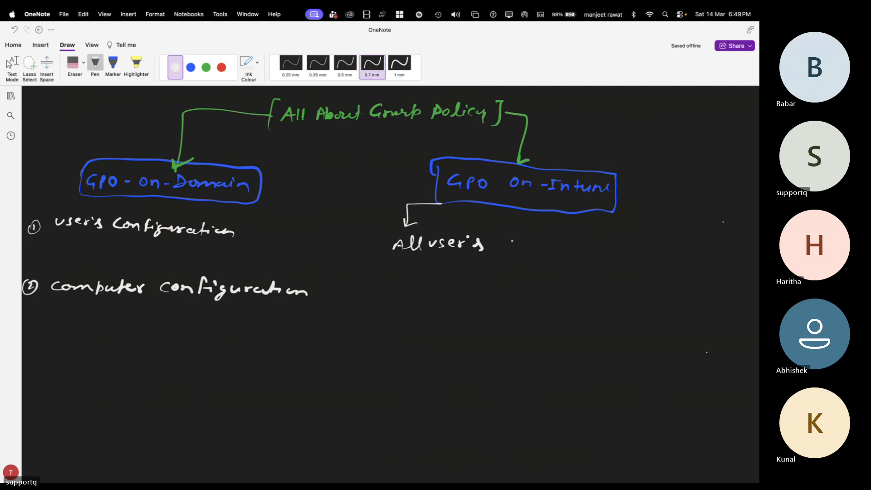
Step: Add two more white branch arrows below the GPO On-Intune box, labelled "Group" and "All Devices"
drag(552, 214, 551, 236)
mouse_move(547, 226)
mouse_down()
mouse_move(558, 232)
mouse_move(547, 253)
mouse_move(570, 247)
mouse_up()
mouse_move(568, 243)
mouse_down()
mouse_move(573, 254)
mouse_move(584, 250)
mouse_up()
click(592, 249)
mouse_move(613, 213)
mouse_down()
mouse_move(647, 215)
mouse_move(648, 232)
mouse_move(654, 229)
mouse_move(630, 254)
mouse_up()
drag(639, 243, 644, 253)
drag(632, 249, 644, 253)
mouse_move(653, 241)
mouse_down()
mouse_move(651, 254)
mouse_move(686, 245)
mouse_move(709, 254)
mouse_up()
click(699, 249)
scroll(525, 288, right, 2)
scroll(525, 288, down, 1)
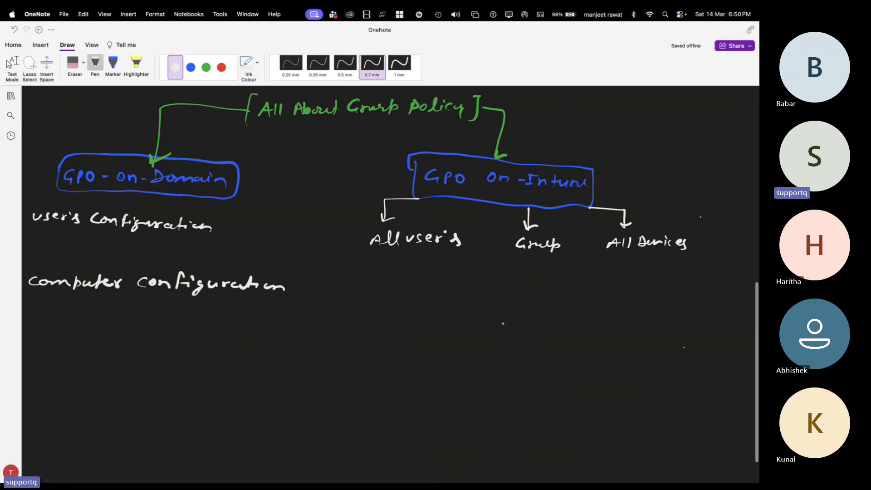
scroll(391, 287, left, 2)
scroll(391, 287, down, 1)
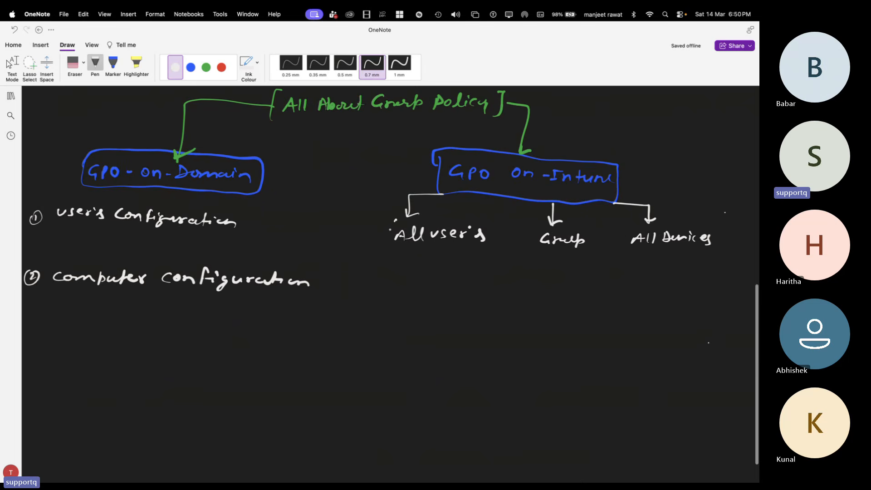
Step: Draw white boxes around the "All User's", "Group" and "All Devices" labels under GPO On-Intune
mouse_move(396, 219)
mouse_down()
mouse_move(452, 249)
mouse_move(501, 231)
mouse_move(397, 217)
mouse_up()
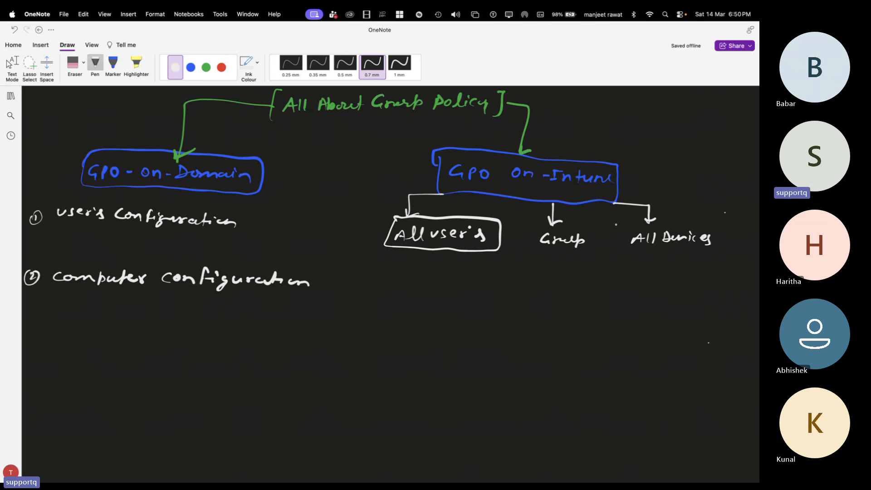
drag(379, 226, 389, 223)
scroll(709, 342, up, 5)
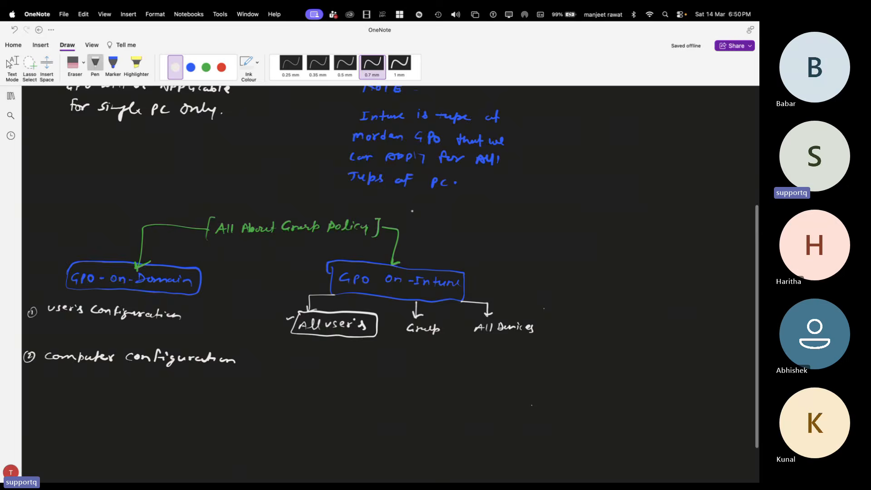
scroll(412, 211, down, 5)
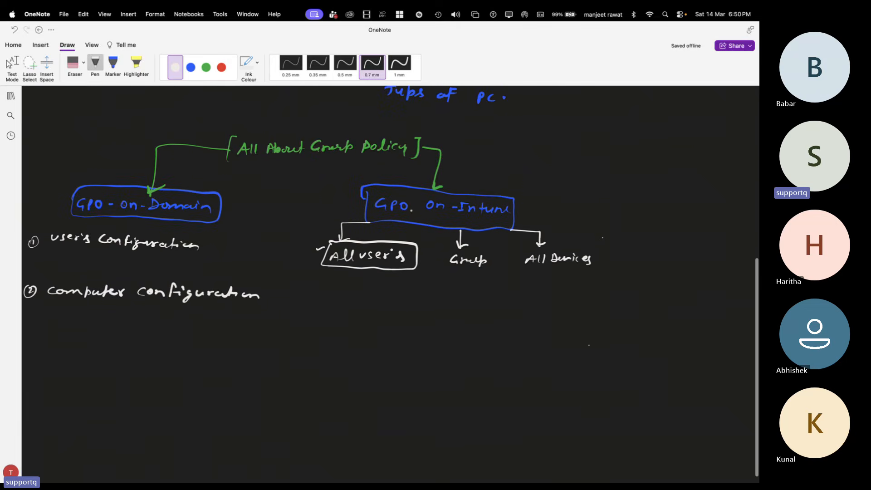
mouse_move(449, 255)
mouse_down()
mouse_move(443, 270)
mouse_move(495, 257)
mouse_move(439, 272)
mouse_move(476, 251)
mouse_move(494, 263)
mouse_move(438, 270)
mouse_up()
key(super+z)
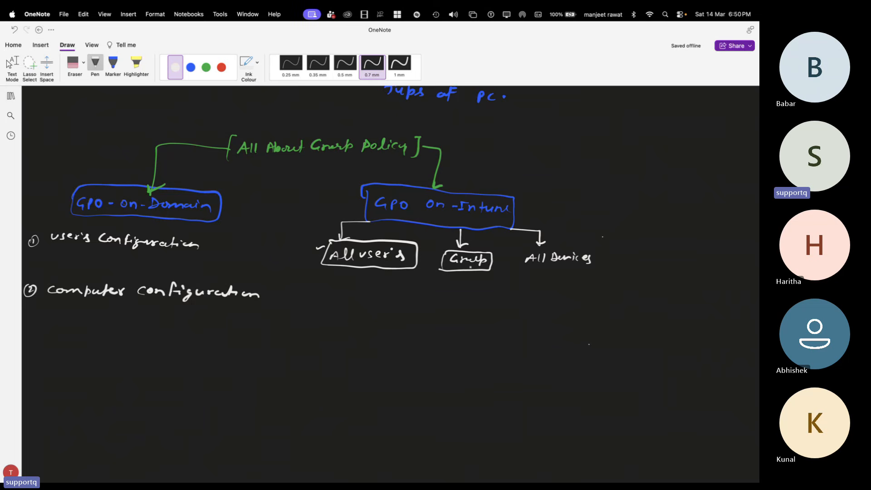
mouse_move(522, 257)
mouse_down()
mouse_move(526, 248)
mouse_move(566, 248)
mouse_move(599, 262)
mouse_move(521, 272)
mouse_up()
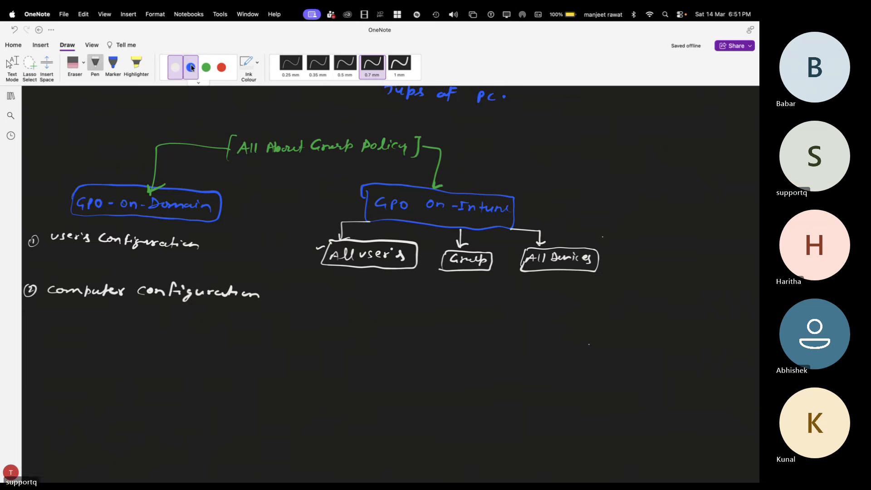
Step: Draw a green arrow down from "Computer Configuration" and write "Admin Templates" in green beneath it
click(206, 67)
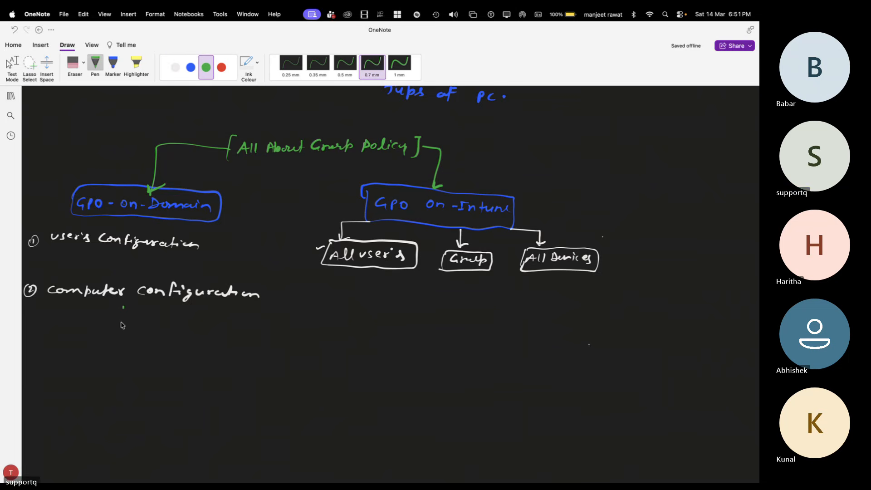
drag(122, 308, 122, 329)
scroll(152, 313, down, 1)
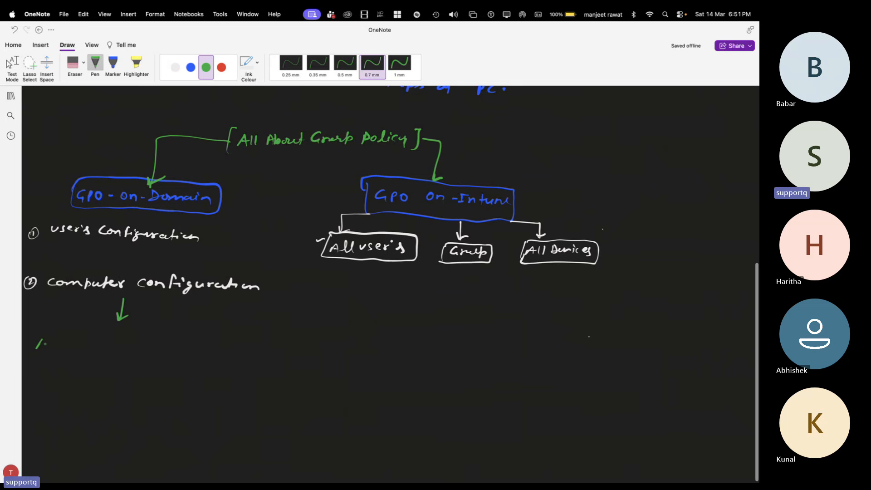
drag(36, 349, 109, 350)
drag(104, 340, 175, 352)
click(167, 347)
mouse_move(178, 338)
mouse_down()
mouse_move(177, 352)
mouse_move(183, 343)
mouse_move(194, 353)
mouse_up()
click(184, 348)
Step: Write "Software Setting." in green below "Admin Templates" in the domain column
scroll(63, 363, down, 2)
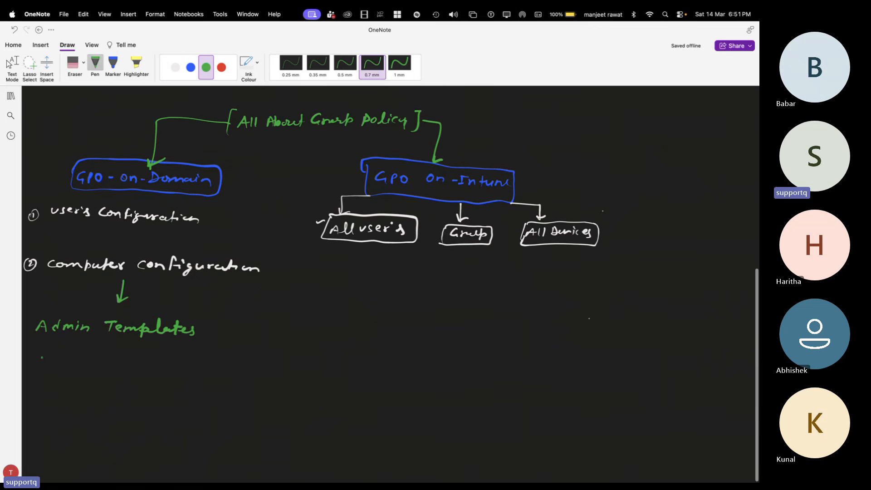
mouse_move(42, 350)
mouse_down()
mouse_move(36, 360)
mouse_move(50, 354)
mouse_up()
drag(64, 350, 58, 362)
drag(57, 357, 65, 356)
drag(72, 350, 72, 360)
drag(65, 356, 191, 364)
drag(200, 358, 214, 364)
mouse_move(215, 362)
mouse_down()
mouse_move(204, 379)
mouse_move(221, 369)
mouse_up()
click(230, 368)
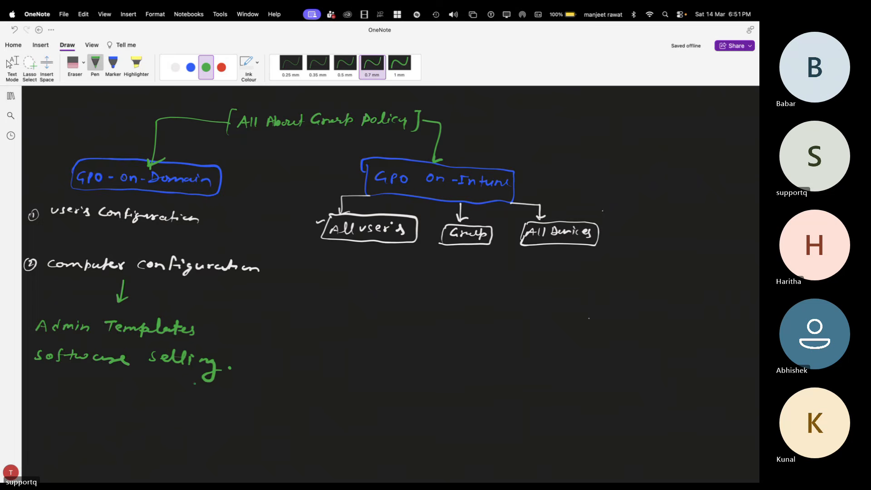
Step: Write "Application Setting." in green as the third line under Computer Configuration
scroll(230, 368, down, 2)
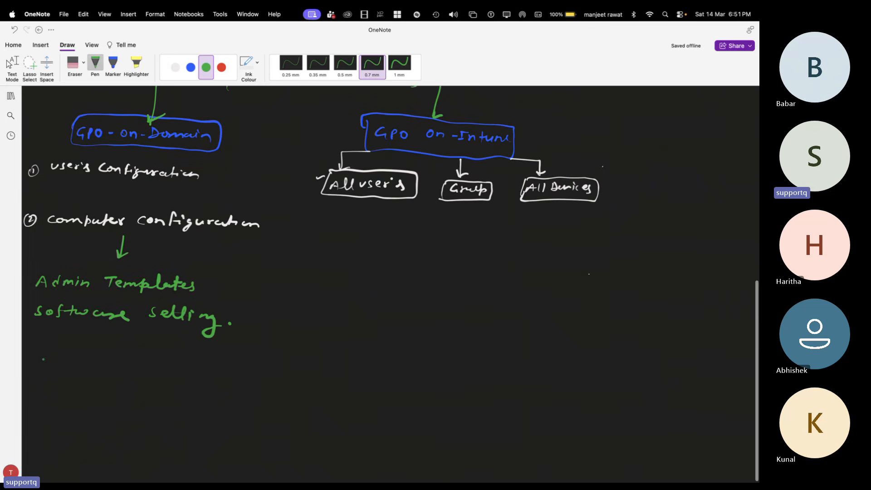
drag(34, 350, 43, 349)
drag(45, 344, 71, 350)
click(69, 349)
click(71, 348)
mouse_move(74, 343)
mouse_down()
mouse_move(97, 352)
mouse_move(116, 341)
mouse_up()
click(124, 347)
mouse_move(117, 350)
mouse_down()
mouse_move(205, 341)
mouse_move(225, 352)
mouse_move(217, 372)
mouse_up()
click(159, 350)
click(236, 357)
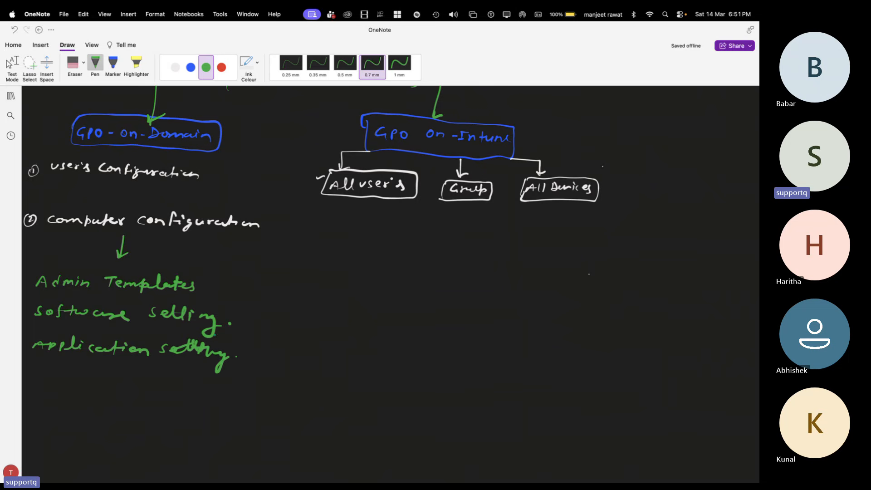
Step: Bracket the three green domain lines with a red curly brace and label it "1985 Policy"
click(222, 67)
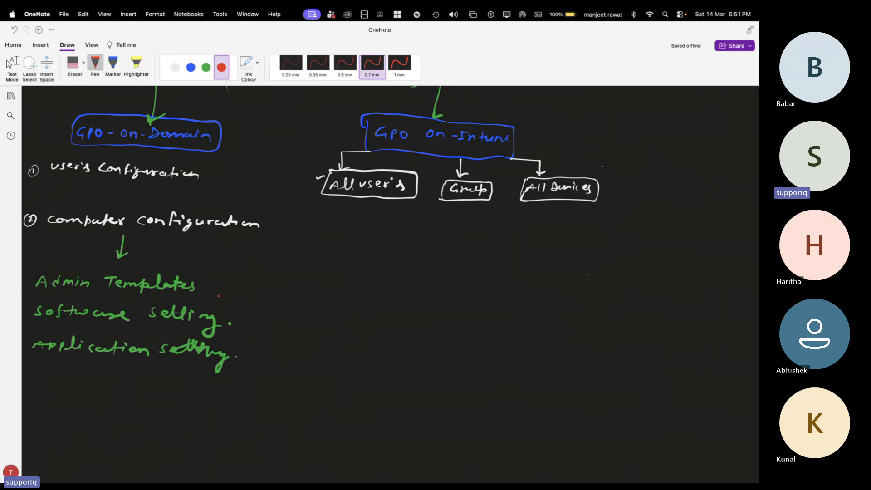
mouse_move(227, 282)
mouse_down()
mouse_move(237, 336)
mouse_move(228, 372)
mouse_up()
drag(252, 312, 253, 323)
mouse_move(270, 313)
mouse_down()
mouse_move(267, 323)
mouse_move(277, 314)
mouse_move(285, 321)
mouse_up()
drag(286, 313, 321, 325)
drag(325, 318, 345, 330)
click(340, 323)
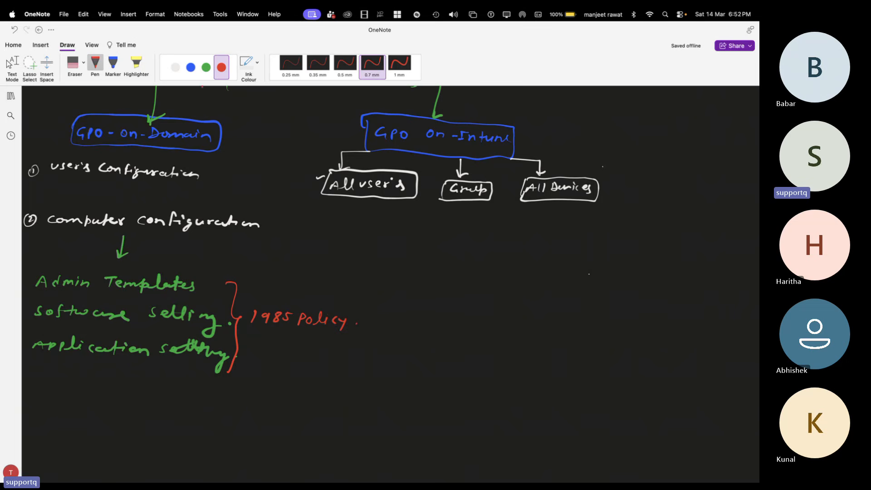
Step: Set the pen colour to green, switch to the Intune admin center in Chrome and show the profile type options for the new profile
click(206, 67)
key(ctrl+Right)
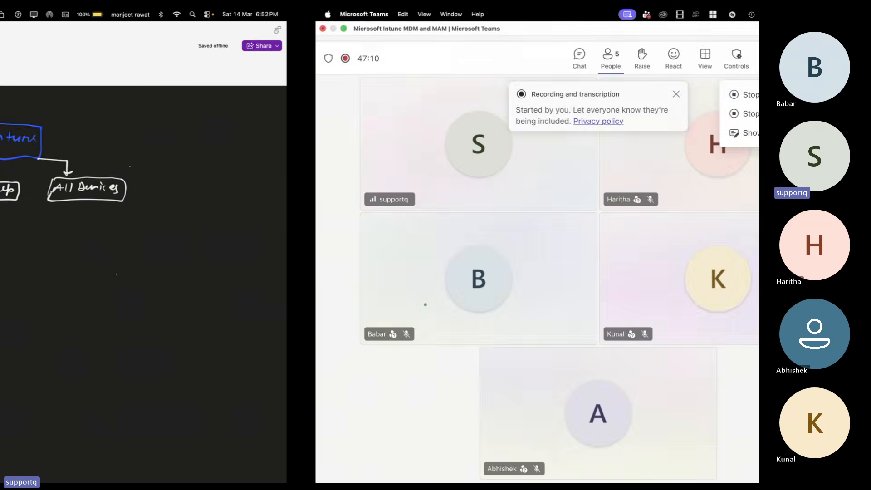
key(ctrl+Right)
key(ctrl+Left)
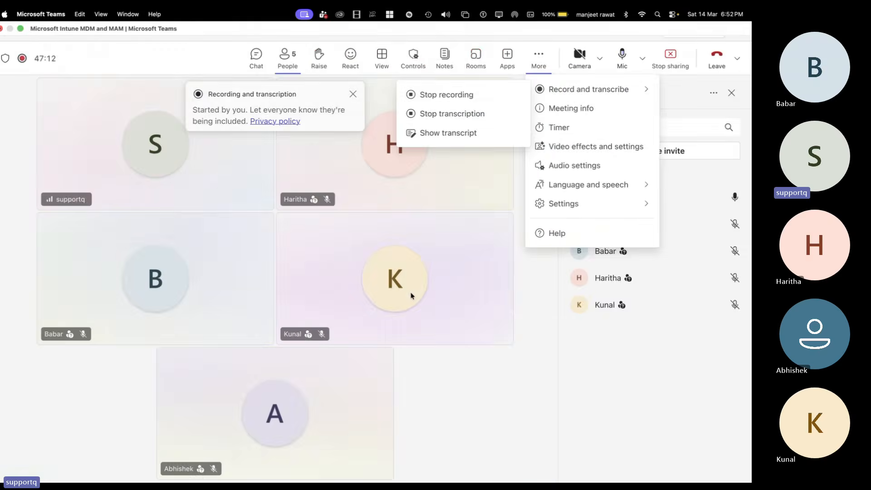
key(ctrl+Left)
key(ctrl+Left)
key(ctrl+Right)
key(ctrl+Right)
key(ctrl+Left)
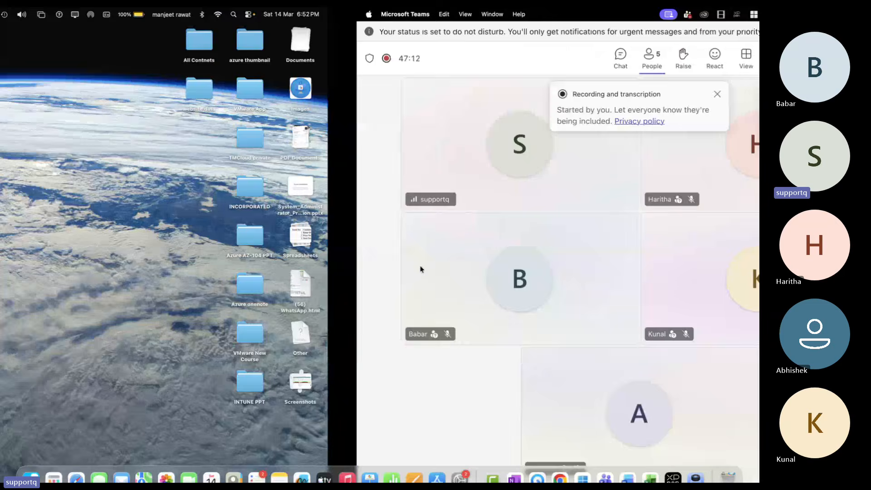
key(ctrl+Right)
key(ctrl+Right)
key(ctrl+Right)
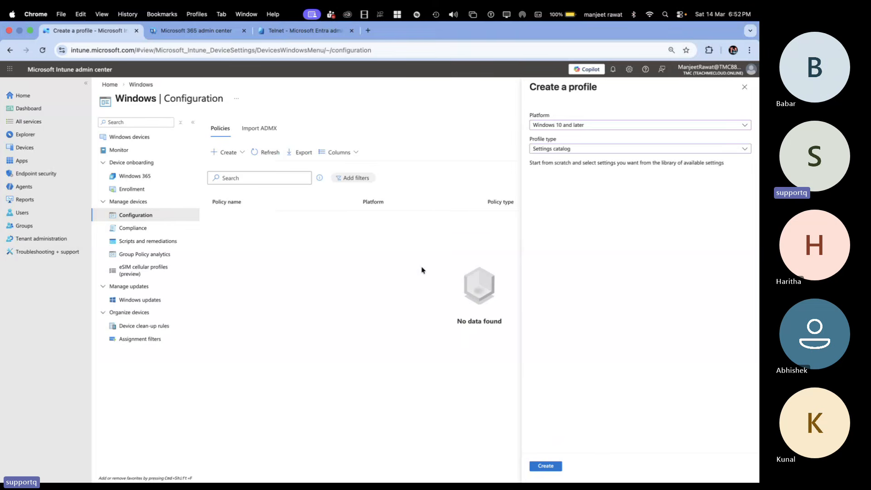
click(567, 149)
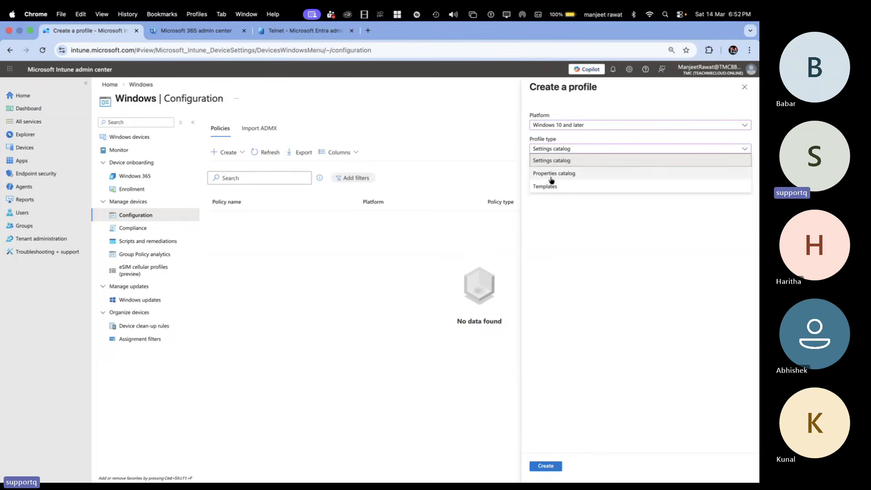
Step: Return to the OneNote drawing and write "Admin Templates." in green below the three GPO On-Intune branches
key(ctrl+Left)
key(ctrl+Left)
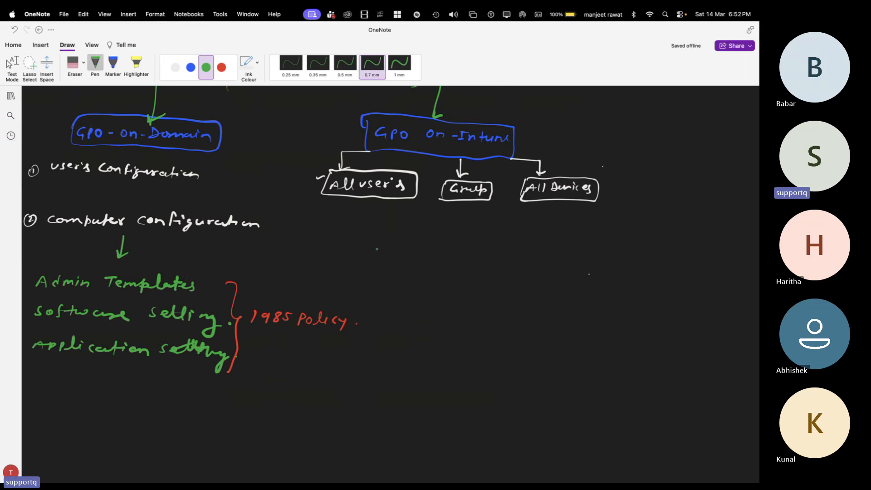
mouse_move(376, 253)
mouse_down()
mouse_move(381, 241)
mouse_move(389, 253)
mouse_move(431, 251)
mouse_up()
mouse_move(453, 241)
mouse_down()
mouse_move(453, 252)
mouse_move(460, 239)
mouse_up()
click(469, 249)
mouse_move(459, 245)
mouse_down()
mouse_move(501, 253)
mouse_move(541, 244)
mouse_up()
click(547, 248)
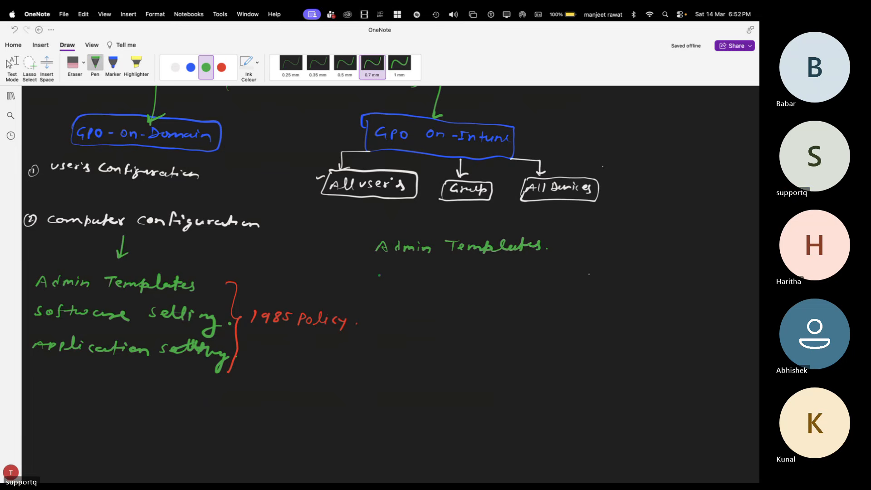
Step: Write "Setting Catelogs" in green below "Admin Templates." in the Intune column
mouse_move(376, 275)
mouse_down()
mouse_move(380, 282)
mouse_move(399, 271)
mouse_up()
mouse_move(400, 269)
mouse_down()
mouse_move(405, 282)
mouse_move(413, 273)
mouse_move(428, 300)
mouse_move(475, 290)
mouse_up()
drag(475, 274, 476, 290)
drag(470, 280, 508, 291)
click(494, 280)
drag(518, 283, 547, 294)
Step: Write "App Catelogs" in green as the third line of the Intune column
drag(386, 312, 383, 321)
mouse_move(386, 311)
mouse_down()
mouse_move(393, 322)
mouse_move(402, 316)
mouse_up()
mouse_move(400, 312)
mouse_down()
mouse_move(399, 324)
mouse_move(414, 316)
mouse_move(472, 321)
mouse_up()
mouse_move(467, 314)
mouse_down()
mouse_move(527, 314)
mouse_move(526, 324)
mouse_up()
Step: Erase "App" from the third Intune line and write "Properties" in green in its place
key(ctrl+Right)
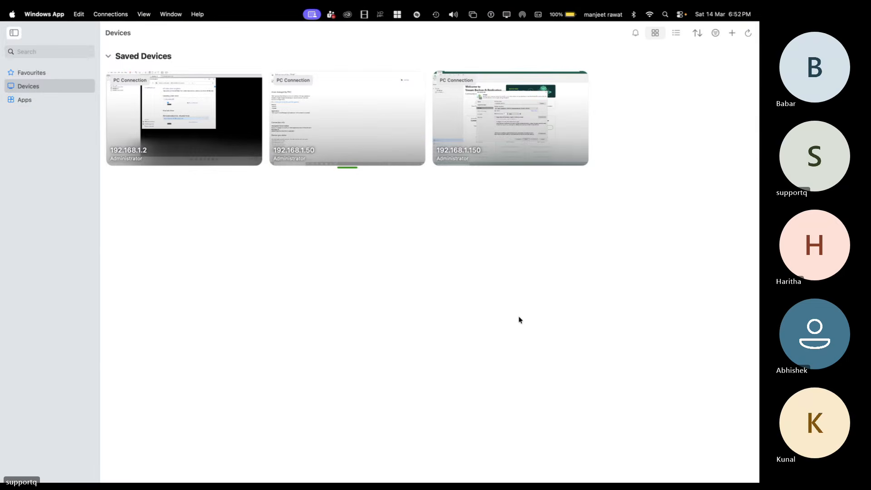
key(ctrl+Right)
key(ctrl+Left)
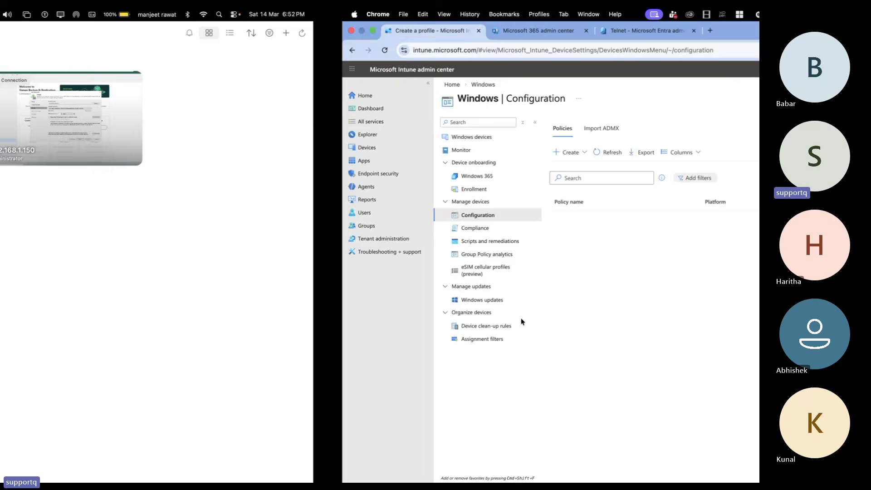
key(ctrl+Left)
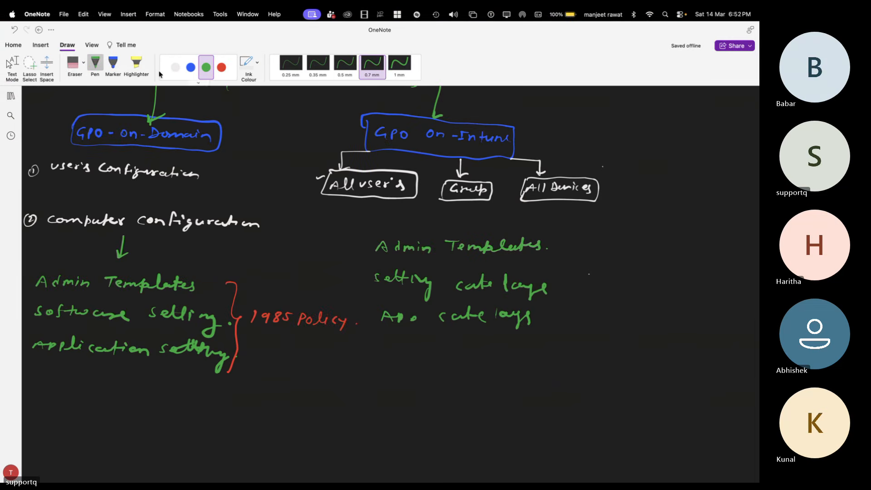
click(74, 63)
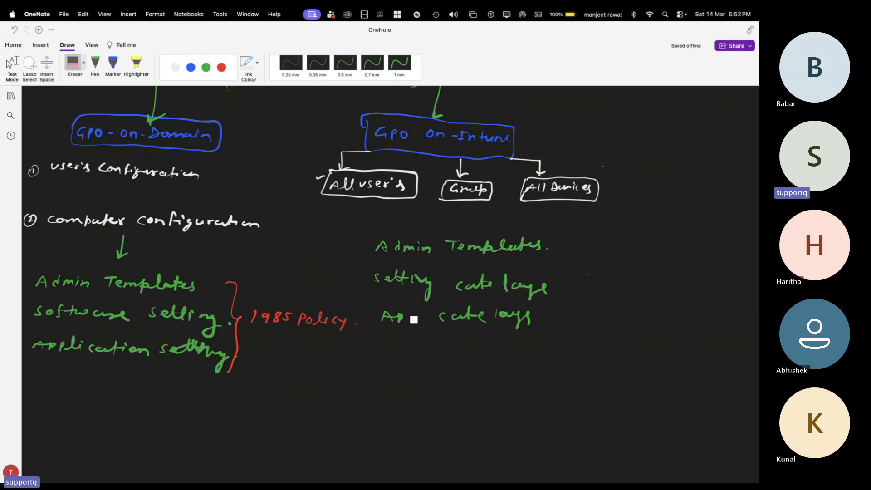
drag(414, 320, 374, 318)
click(206, 61)
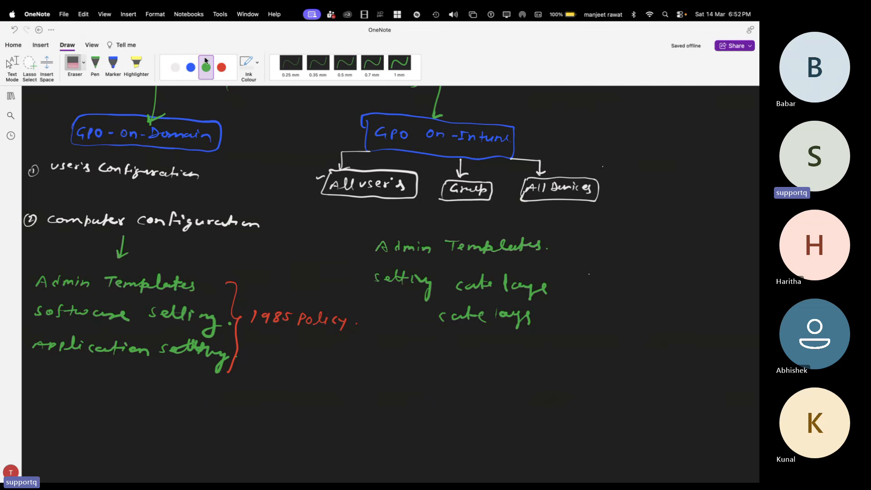
click(372, 64)
mouse_move(371, 311)
mouse_down()
mouse_move(371, 324)
mouse_move(442, 319)
mouse_up()
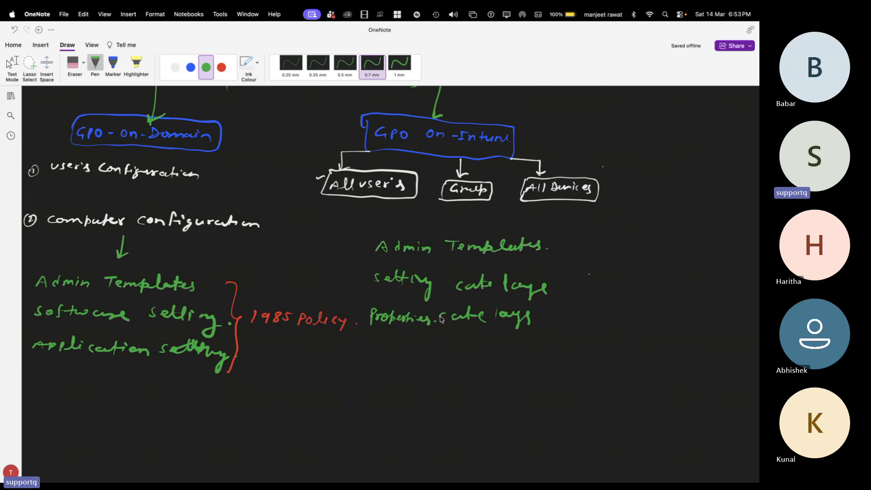
Step: Switch to the Intune admin center, choose Templates as the profile type and examine the list of available templates
key(ctrl+Right)
key(ctrl+Right)
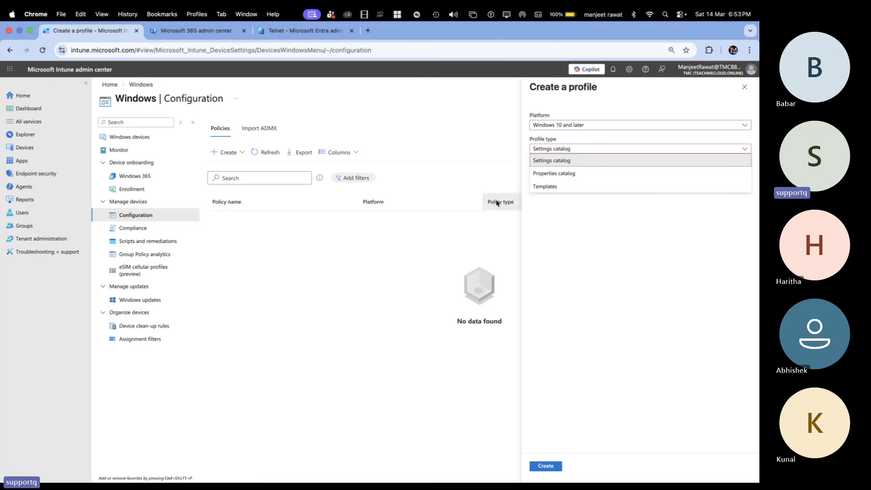
click(548, 189)
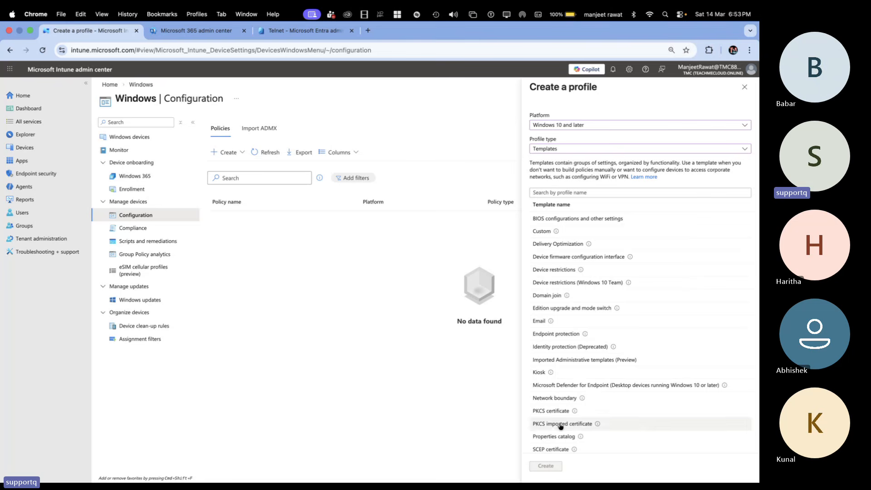
scroll(644, 418, down, 3)
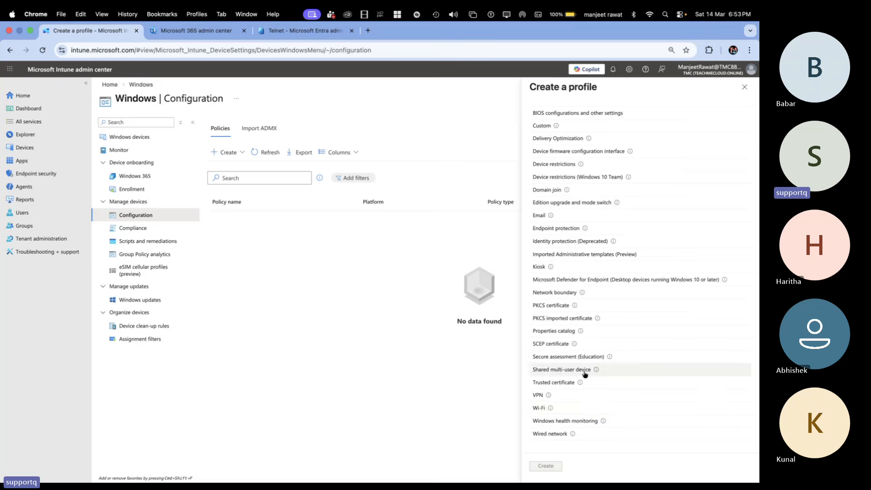
scroll(580, 379, up, 3)
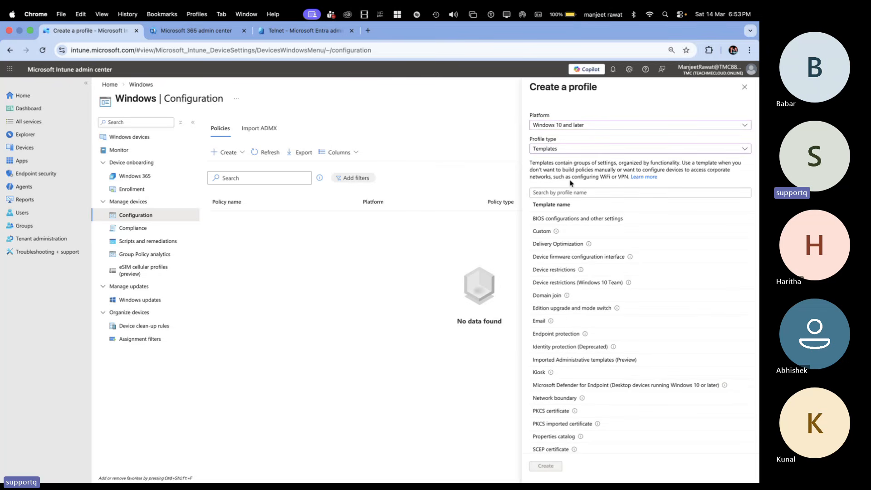
Step: Set the profile type to Settings catalog for Windows 10 and later and start creating the profile
click(563, 153)
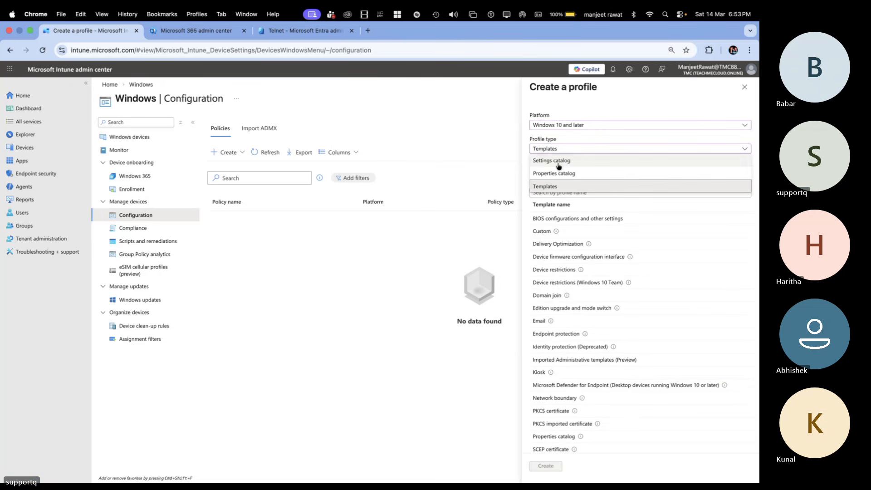
click(557, 160)
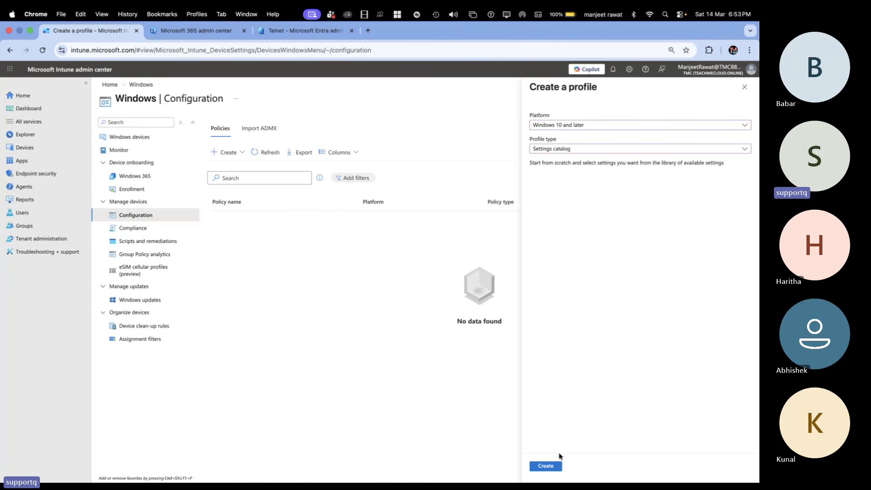
click(546, 467)
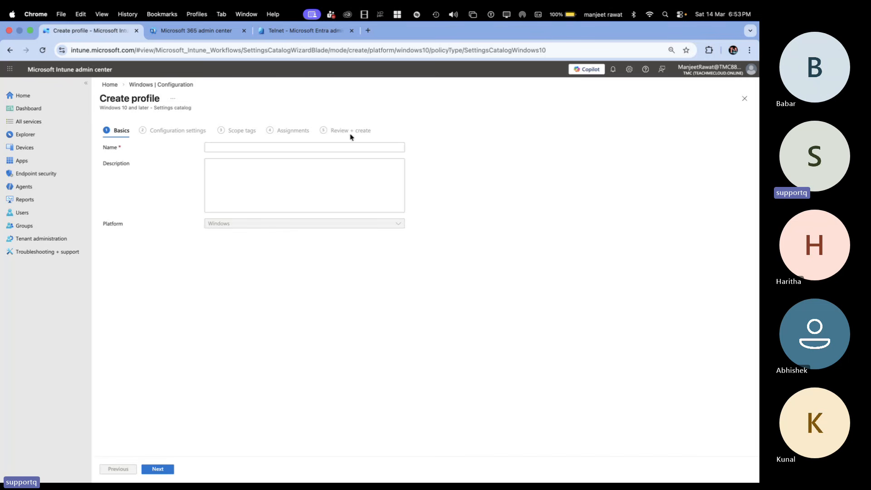
Step: Name the profile Demo-Policy and continue to its configuration settings
click(243, 146)
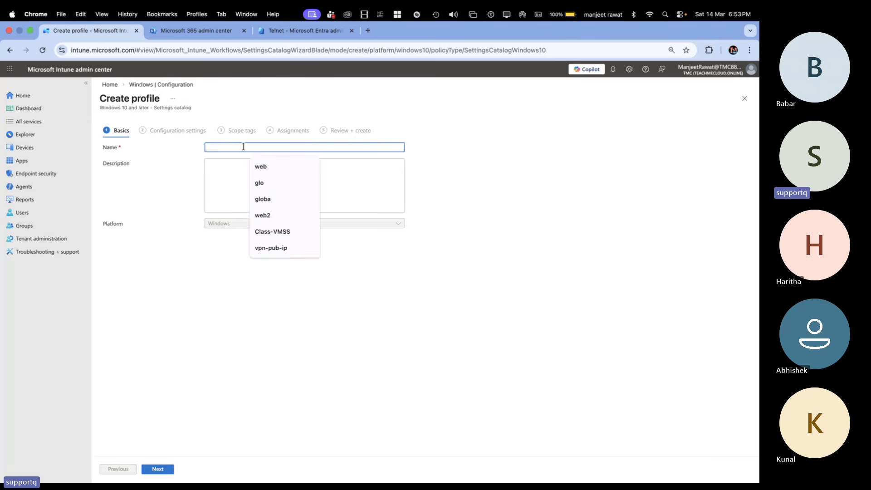
text(Demo-P)
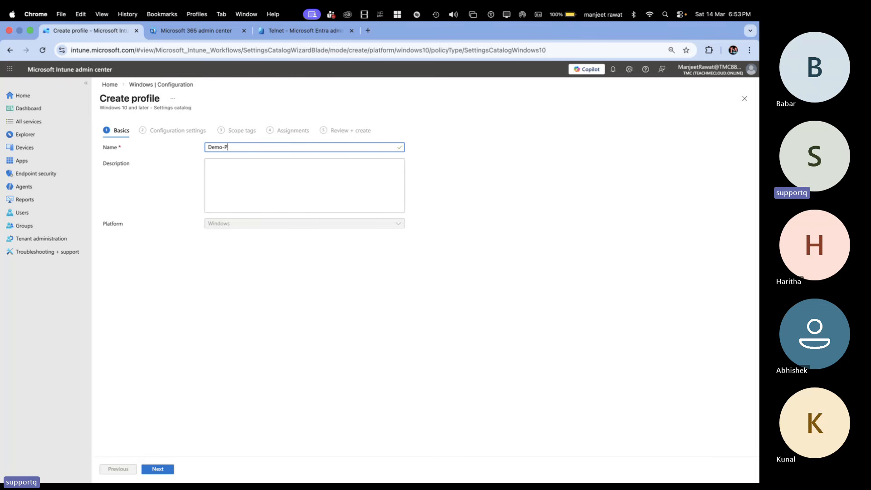
text(olicy)
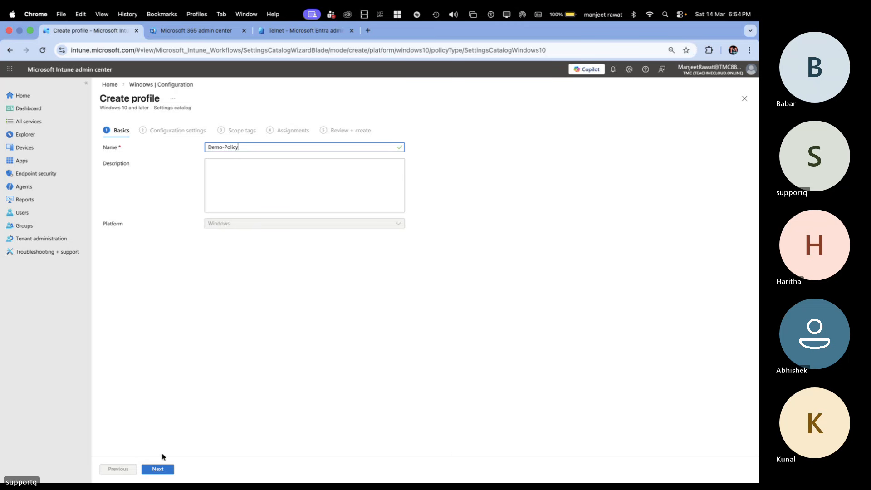
click(160, 469)
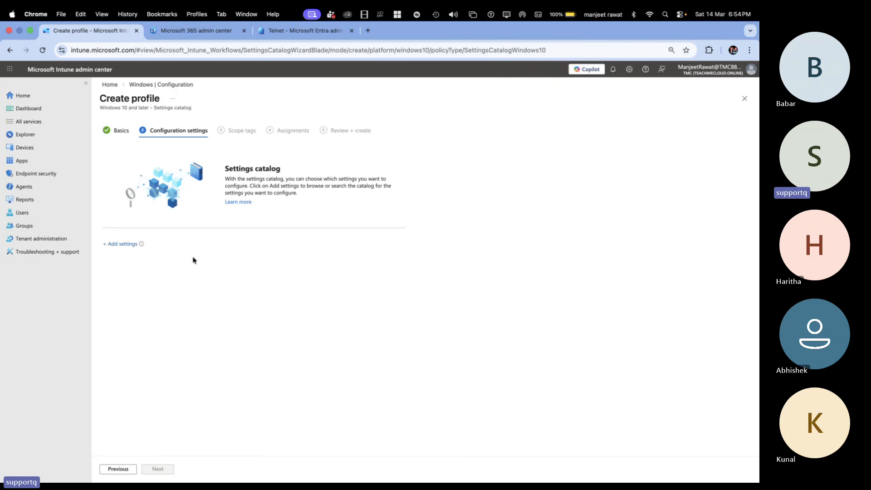
Step: Add the "Remove Recycle Bin icon from desktop (User)" setting from the Desktop subcategory of Administrative Templates
click(128, 246)
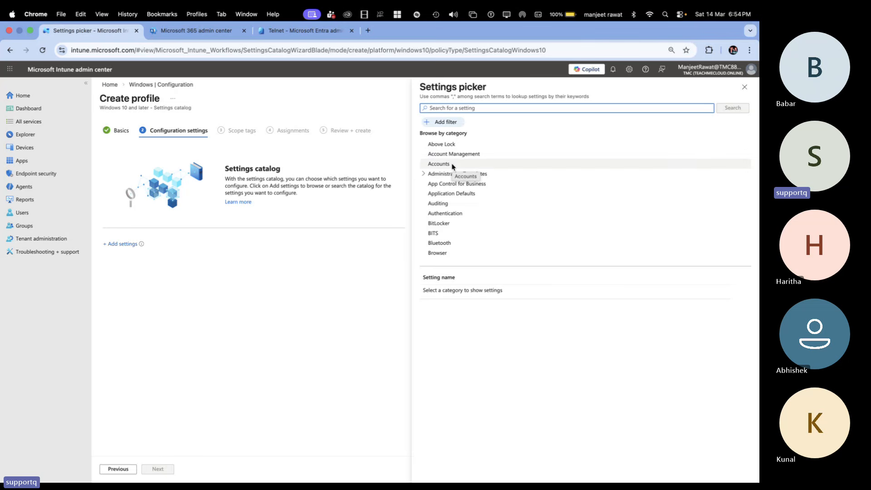
click(424, 175)
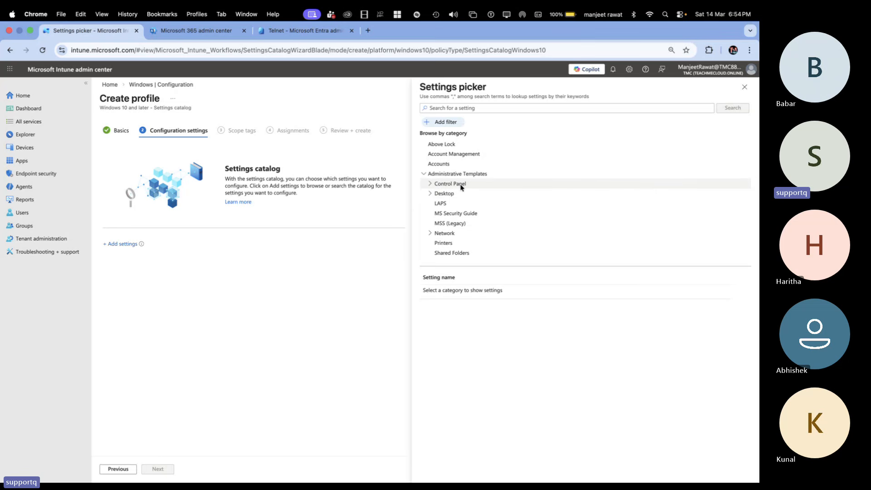
click(451, 193)
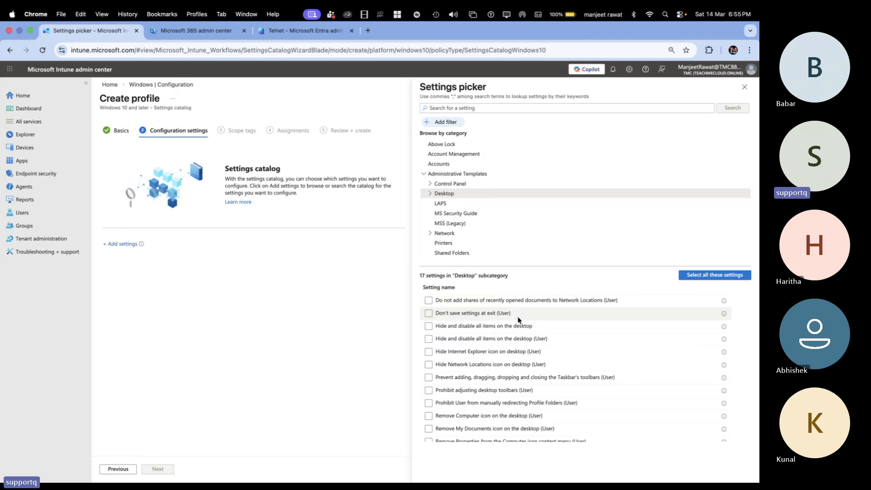
scroll(503, 353, down, 3)
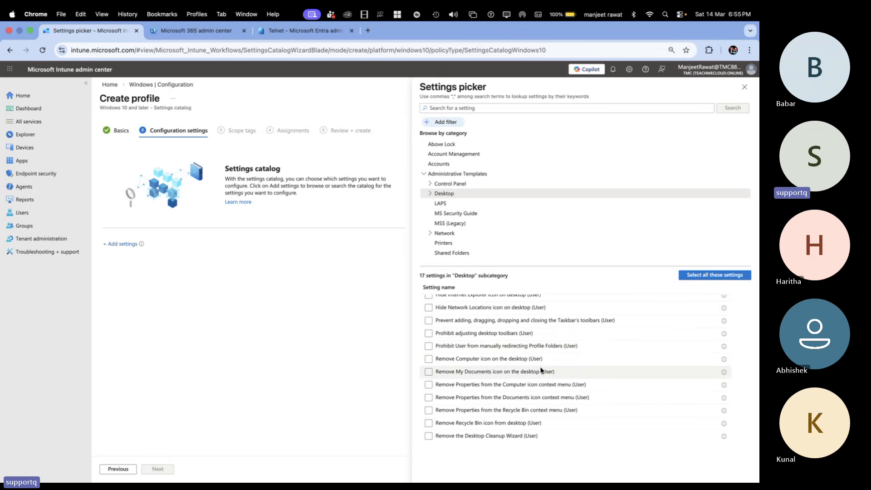
scroll(540, 363, down, 2)
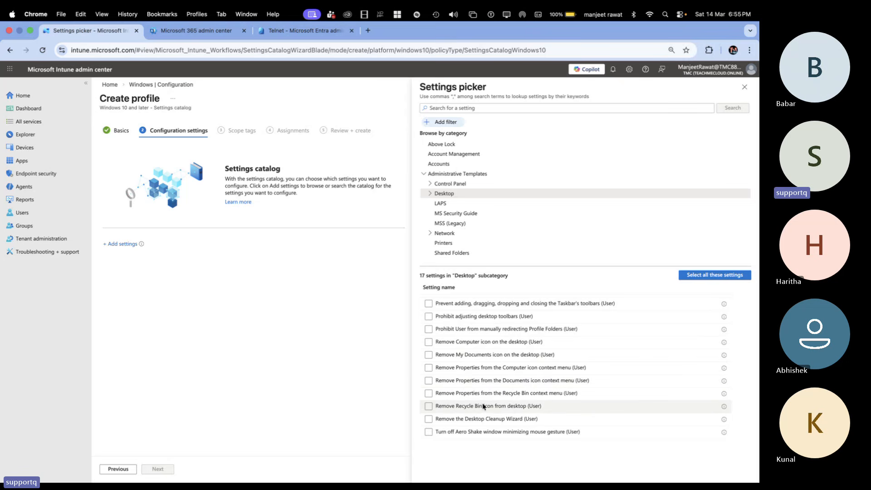
click(513, 407)
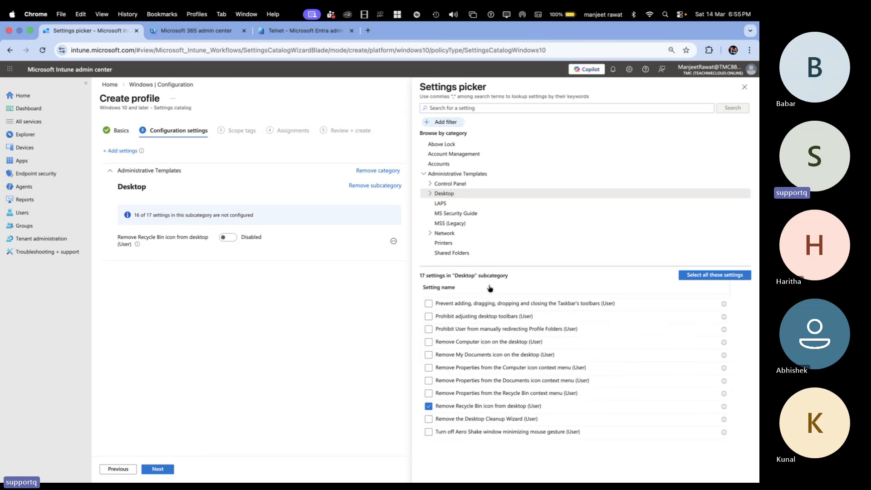
Step: Add the "Prohibit access to Control Panel and PC settings (User)" setting from the Control Panel subcategory
click(448, 186)
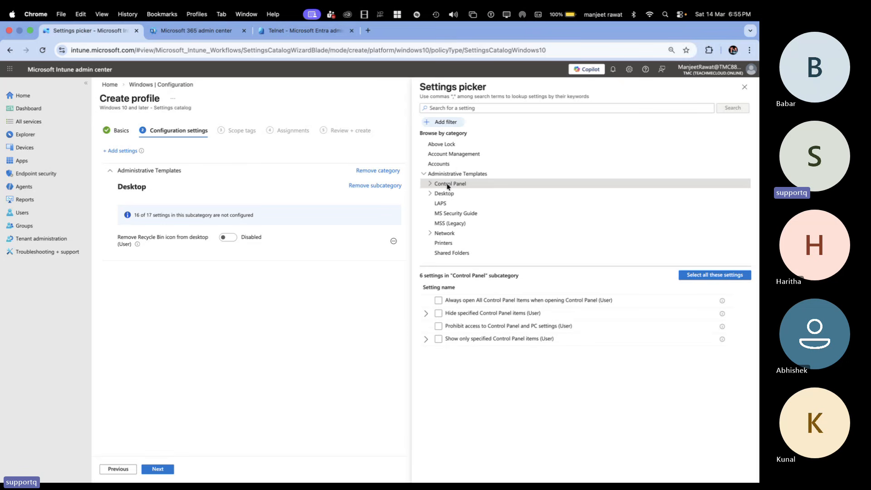
click(449, 330)
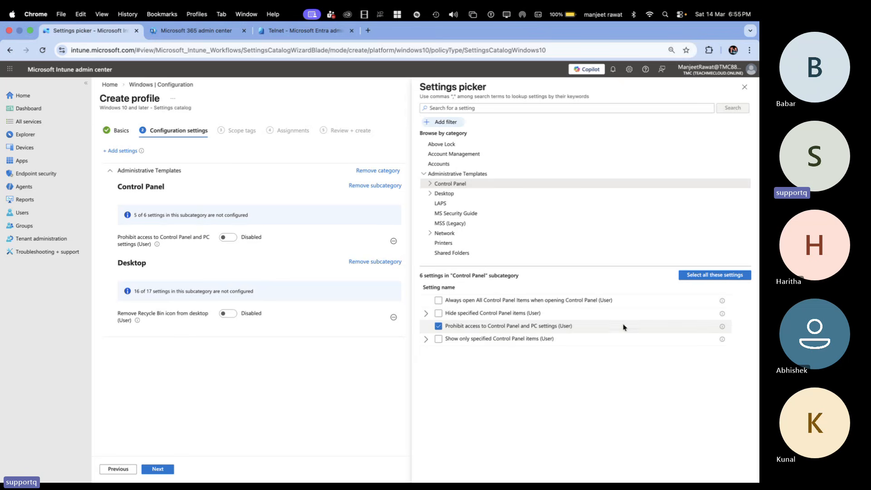
mouse_move(723, 328)
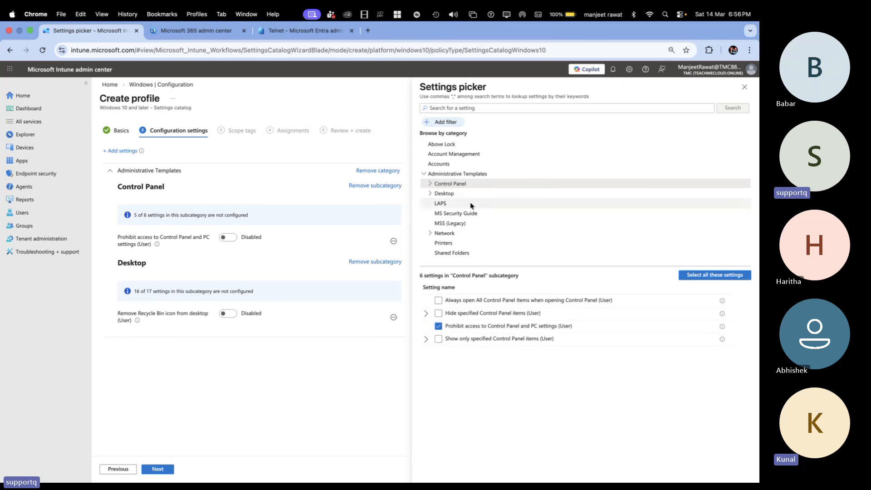
Step: Review the settings available in the Desktop subcategory, including the selected Recycle Bin setting
click(443, 193)
scroll(463, 378, down, 3)
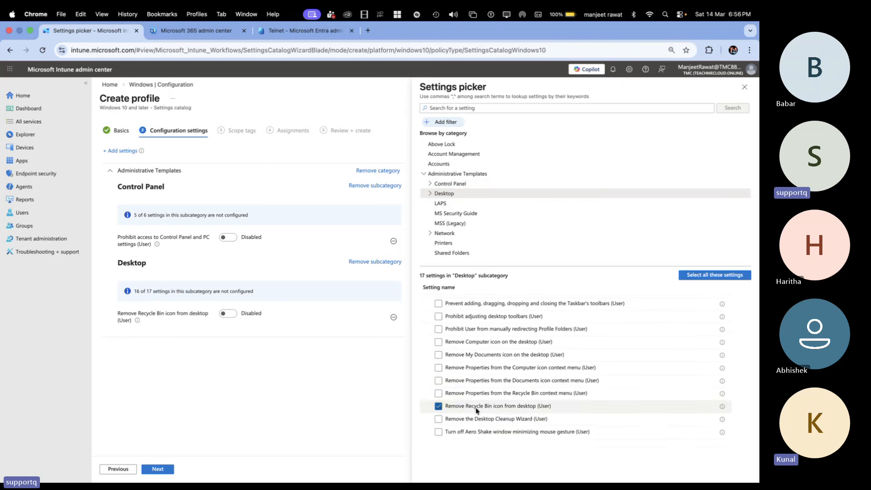
scroll(476, 410, up, 5)
Step: Select all Control Panel settings at once and clear every one except "Prohibit access to Control Panel and PC settings (User)"
click(453, 183)
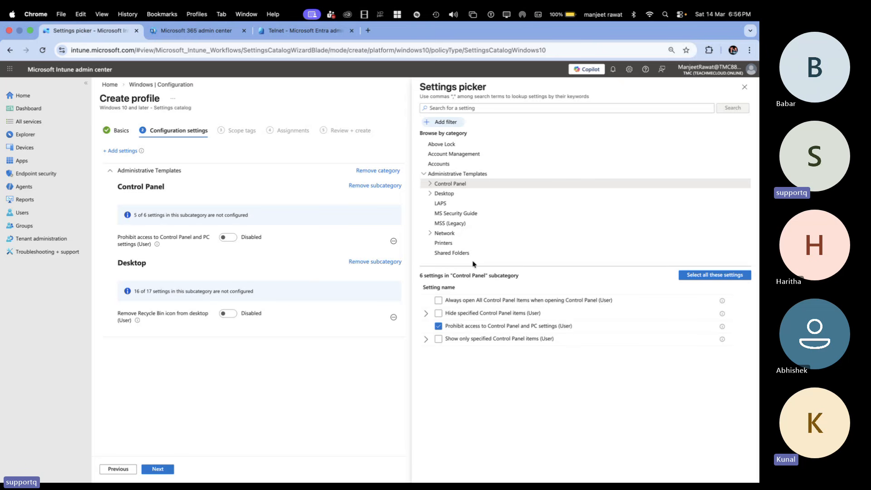
click(704, 278)
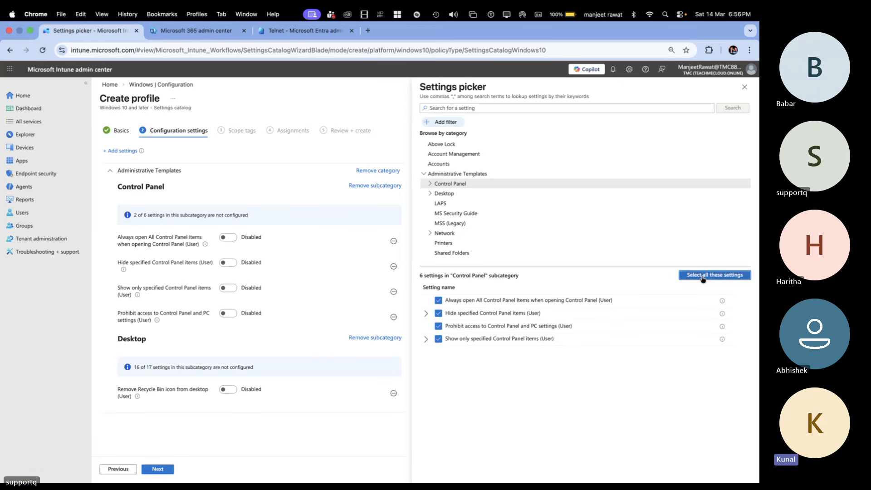
click(439, 300)
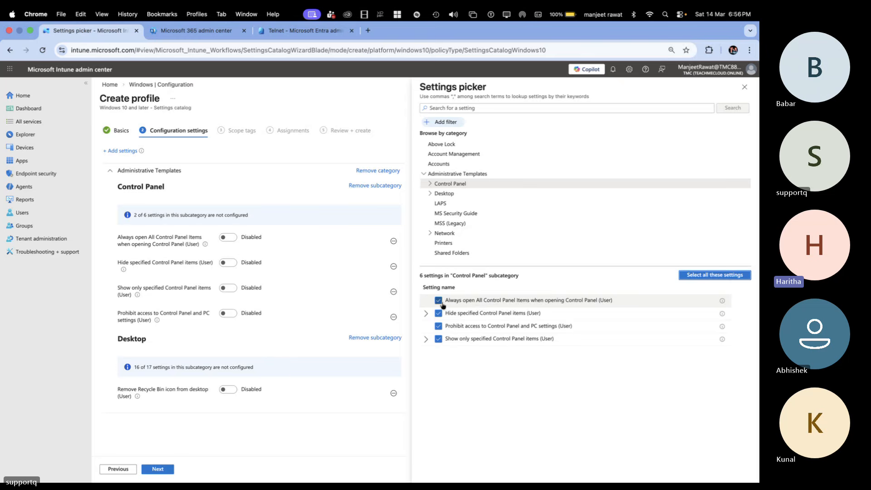
click(439, 313)
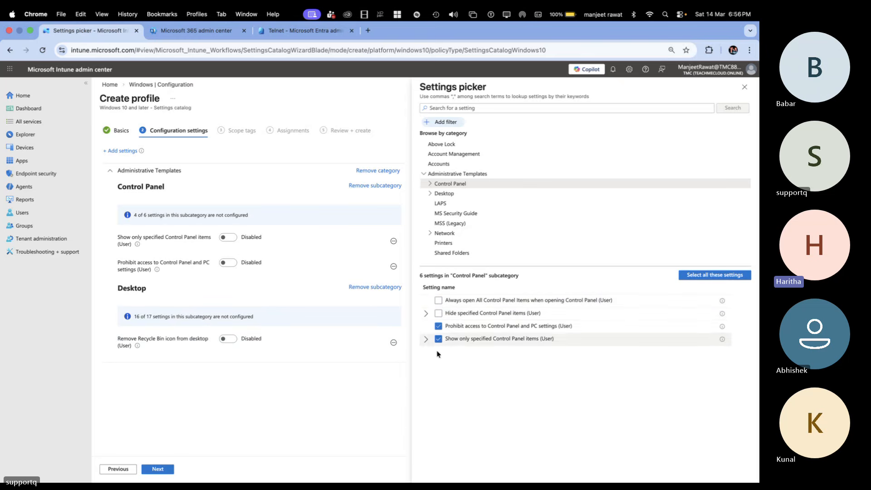
click(438, 339)
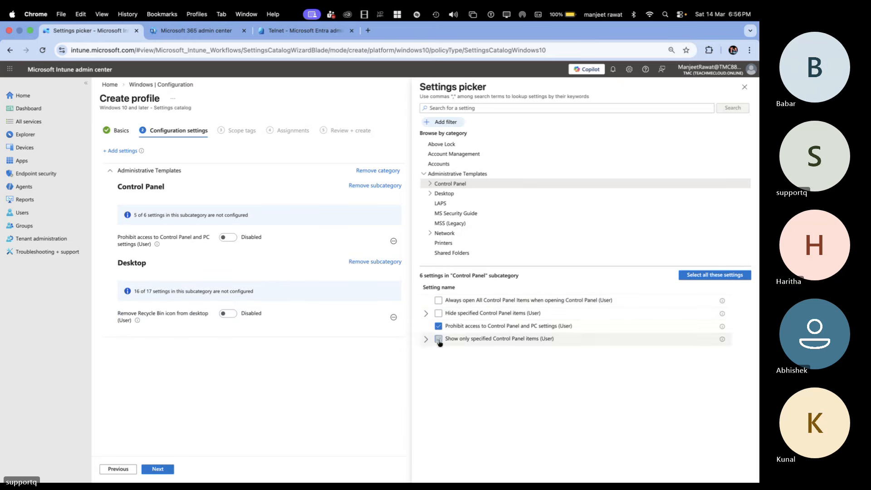
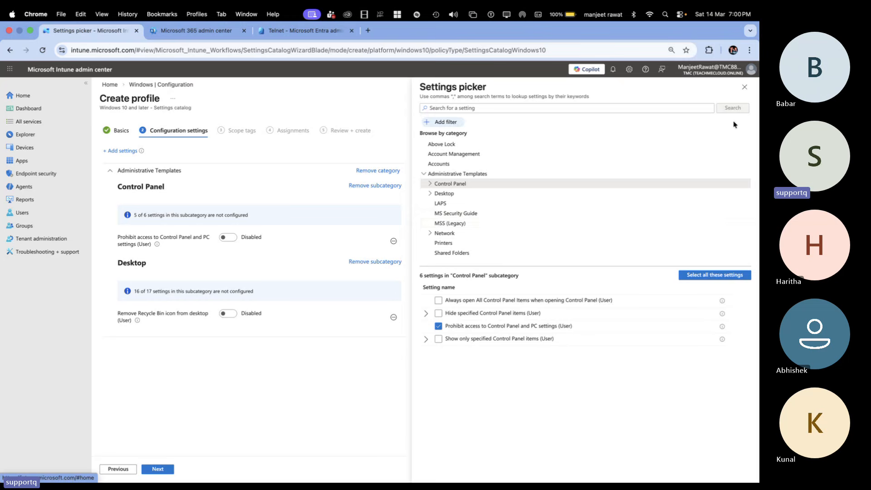
Step: Enable the "Prohibit access to Control Panel and PC settings (User)" and "Remove Recycle Bin icon from desktop (User)" settings and continue to scope tags
click(744, 86)
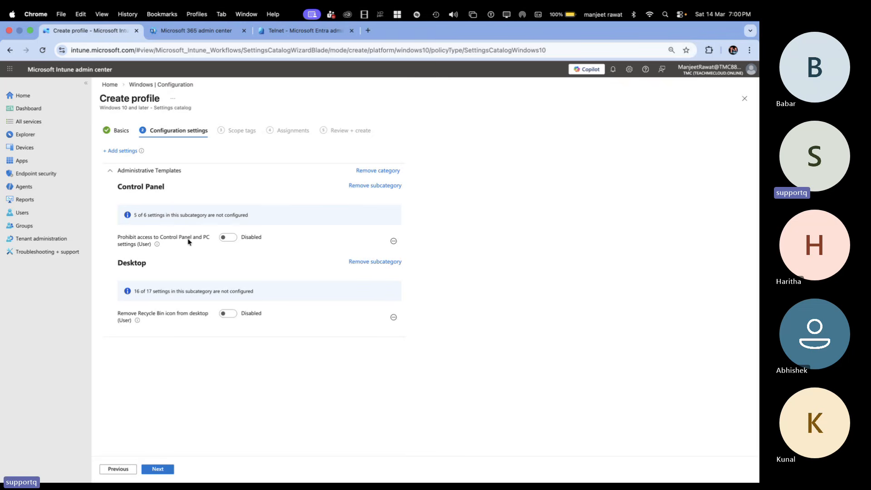
click(228, 241)
click(230, 315)
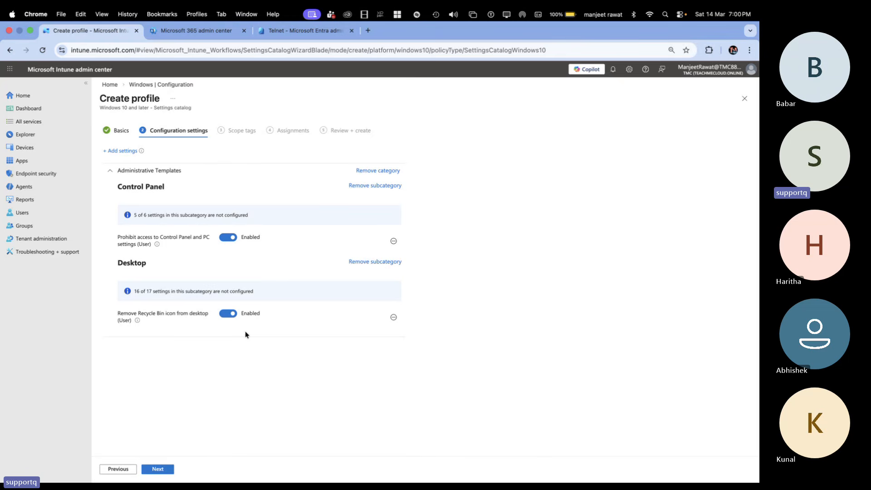
click(158, 470)
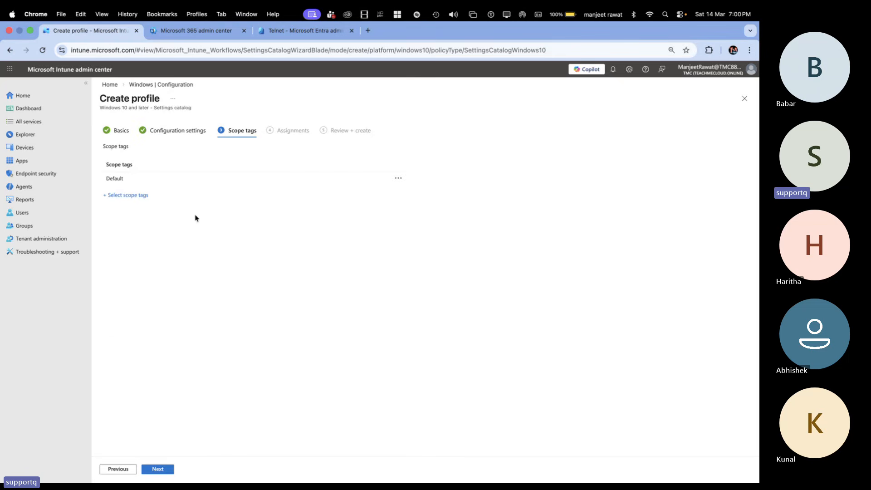
Step: Keep the Default scope tag and add the Only-Windows group to the profile's included groups, checking the group name in Entra
click(161, 470)
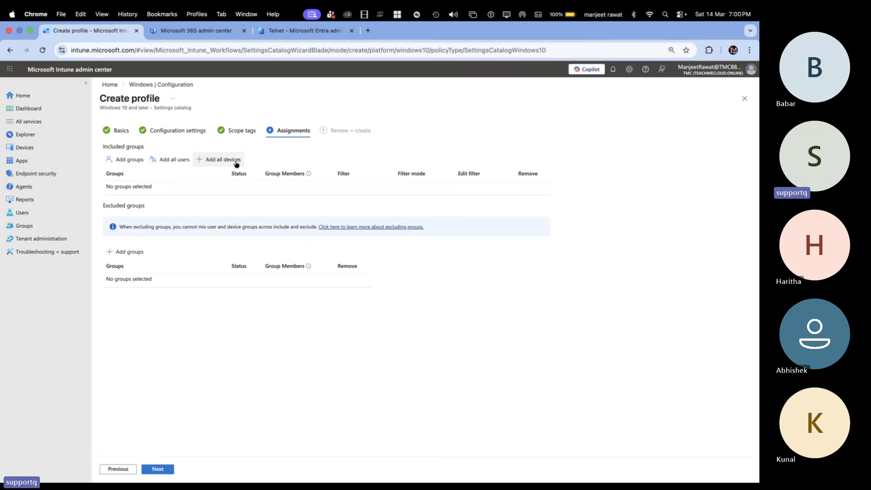
click(135, 164)
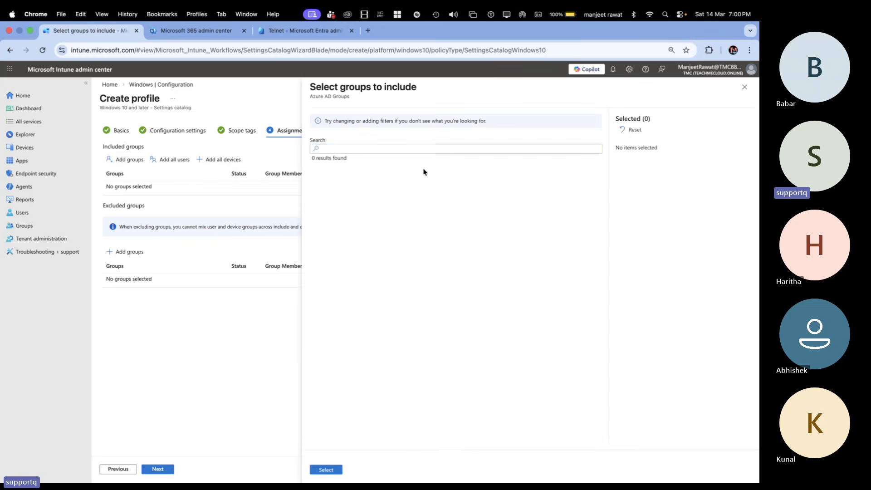
click(405, 151)
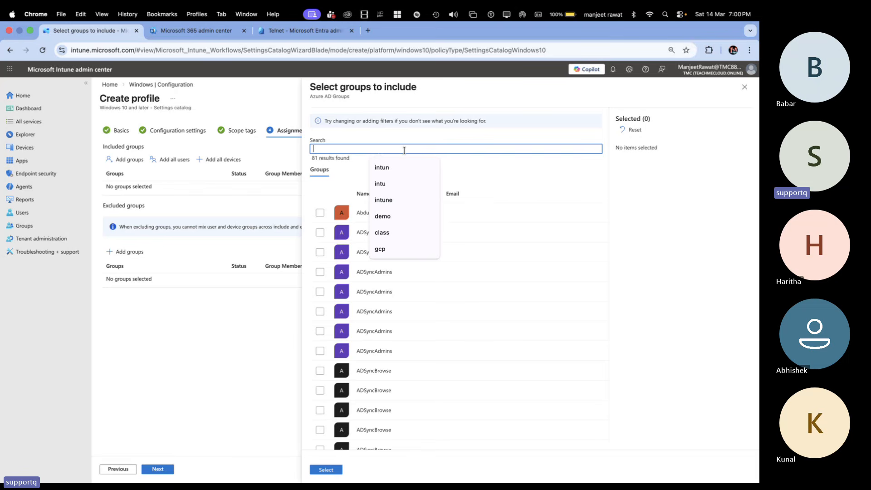
text(only)
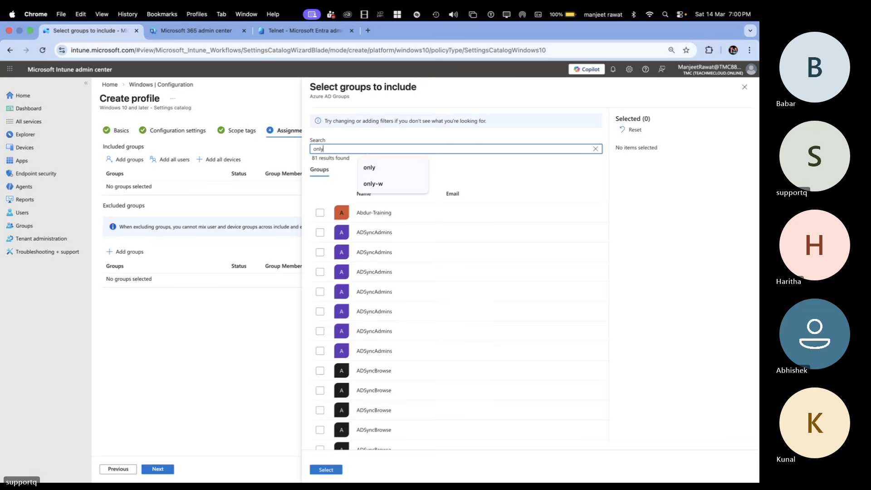
click(281, 30)
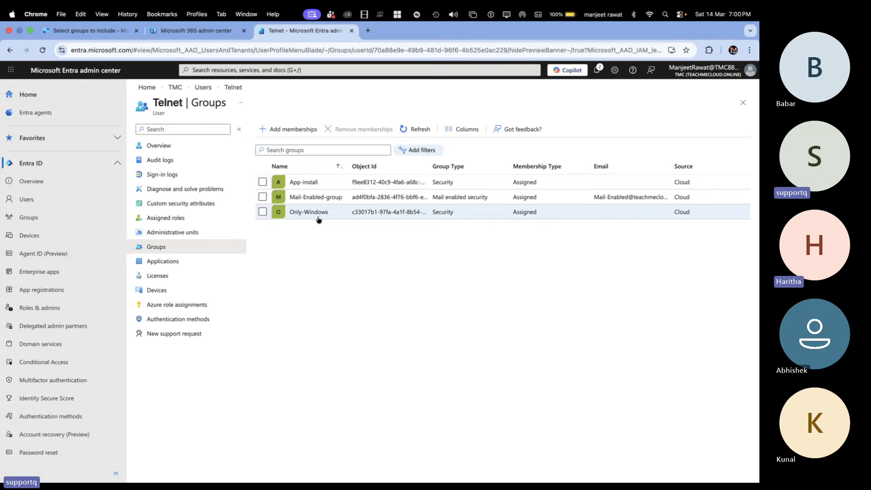
click(203, 35)
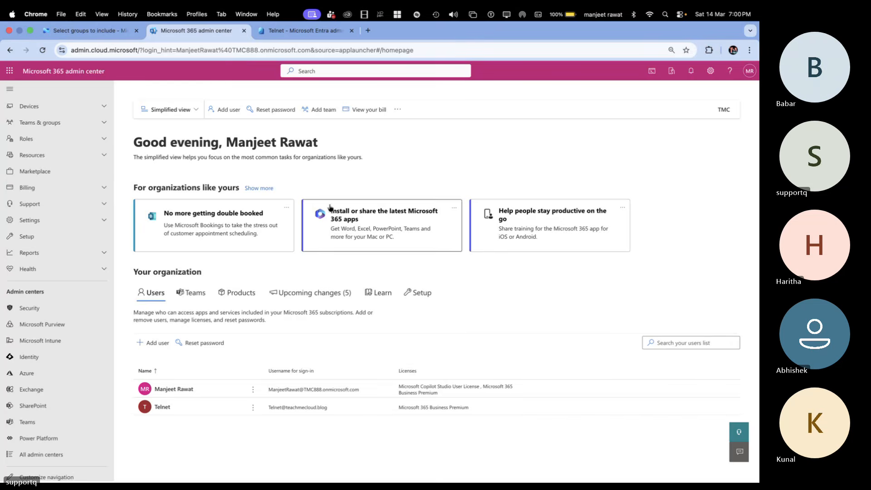
click(119, 35)
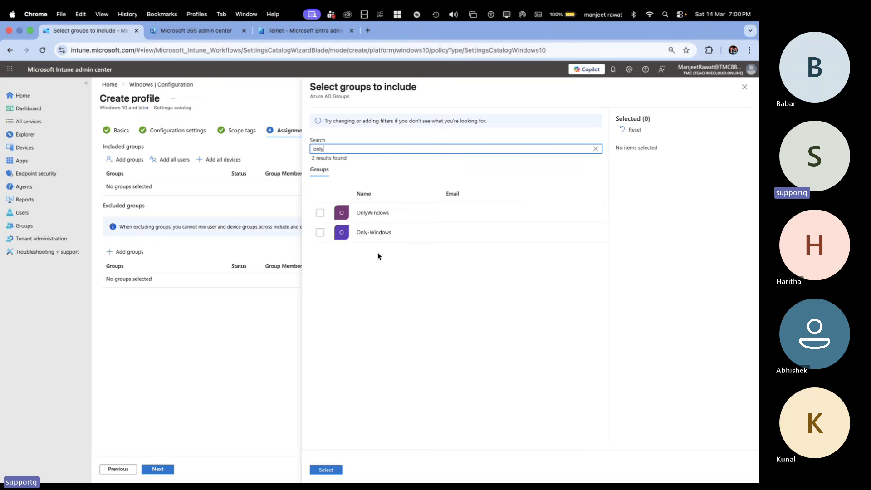
click(320, 232)
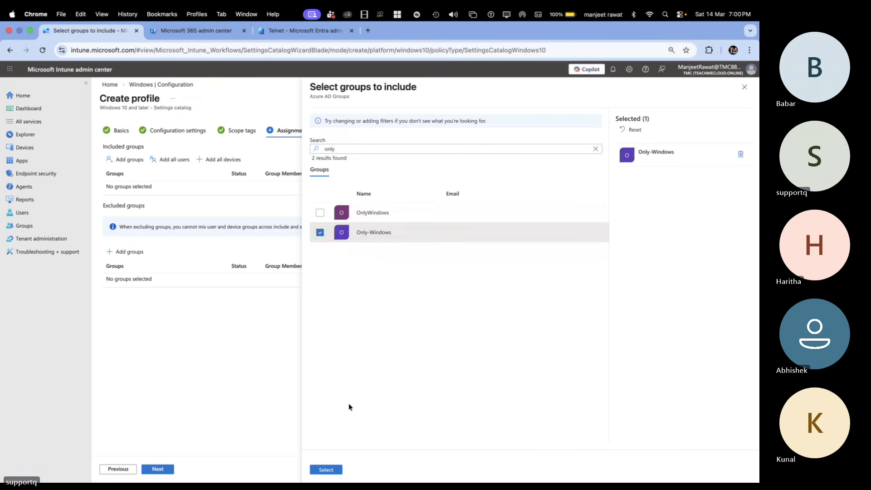
click(326, 470)
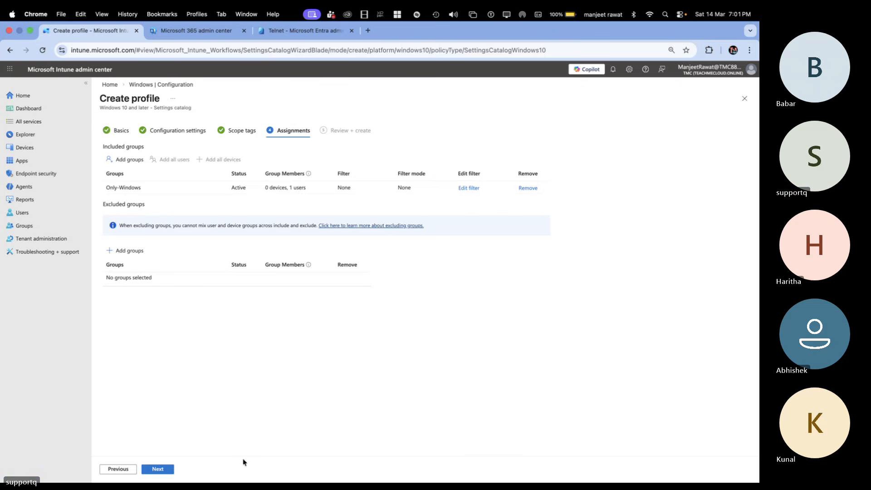
Step: Create Demo-Policy from the review page and refresh the Windows configuration policy list
click(165, 471)
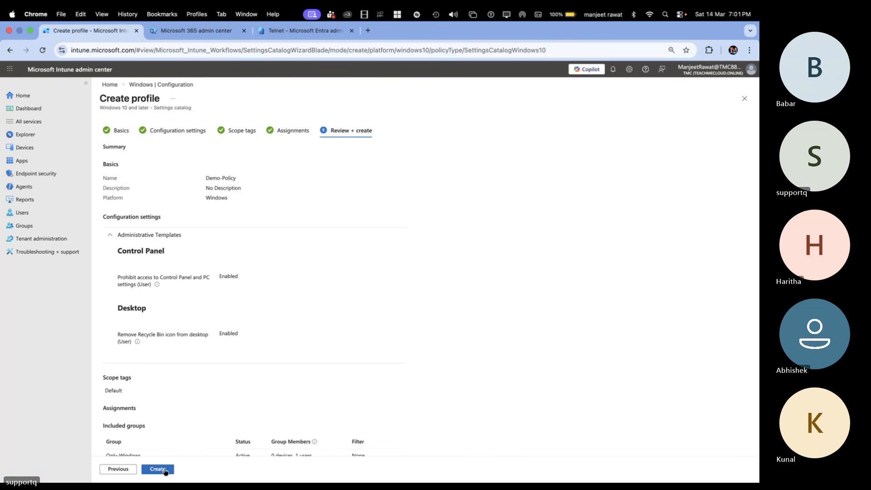
click(165, 470)
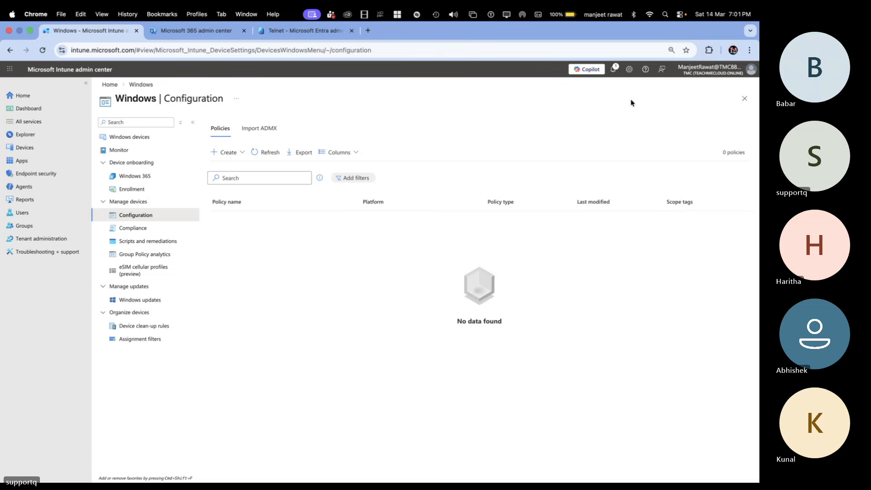
click(256, 153)
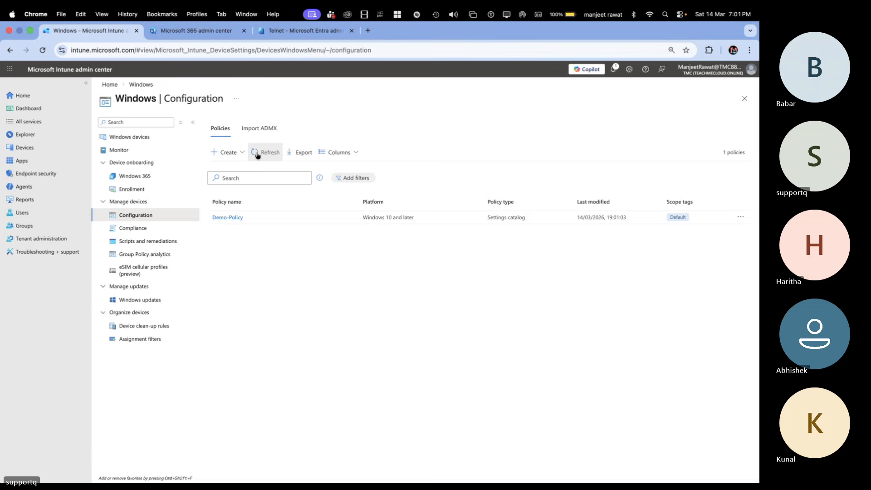
click(257, 153)
click(262, 153)
click(262, 153)
click(262, 154)
click(262, 153)
click(261, 154)
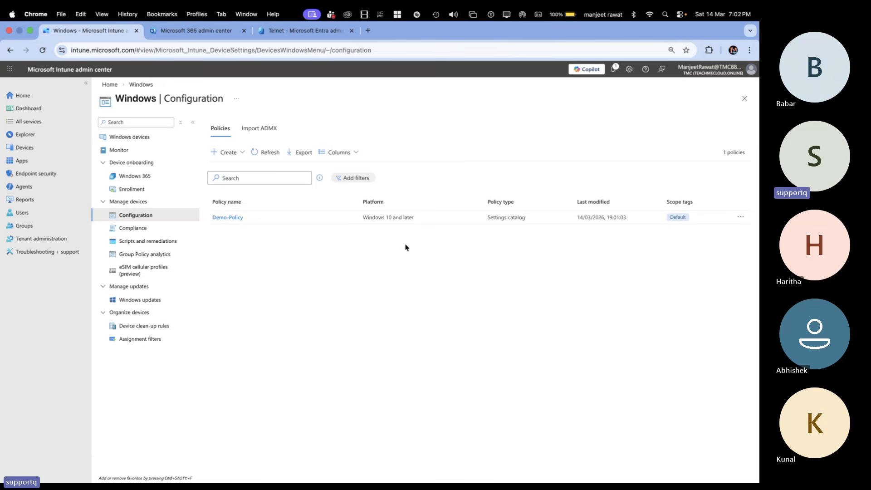
Step: Review Demo-Policy's check-in status and assignments, and look at the Windows enrollment options
click(239, 218)
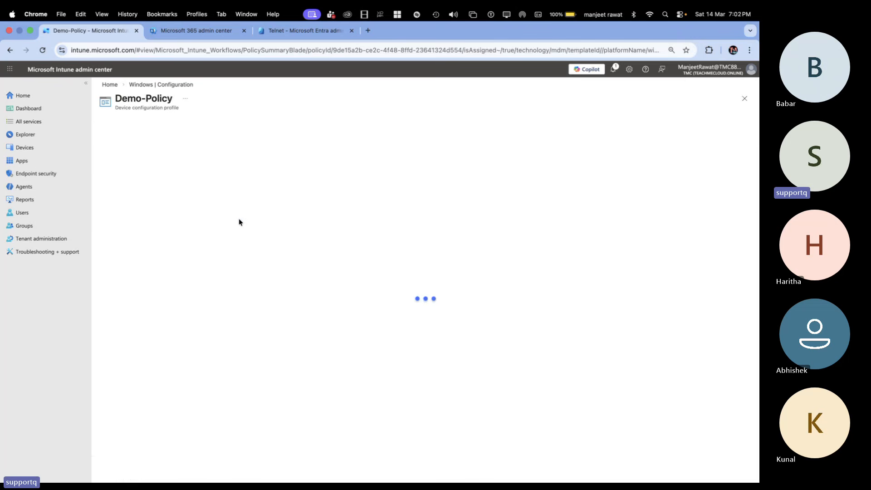
click(156, 85)
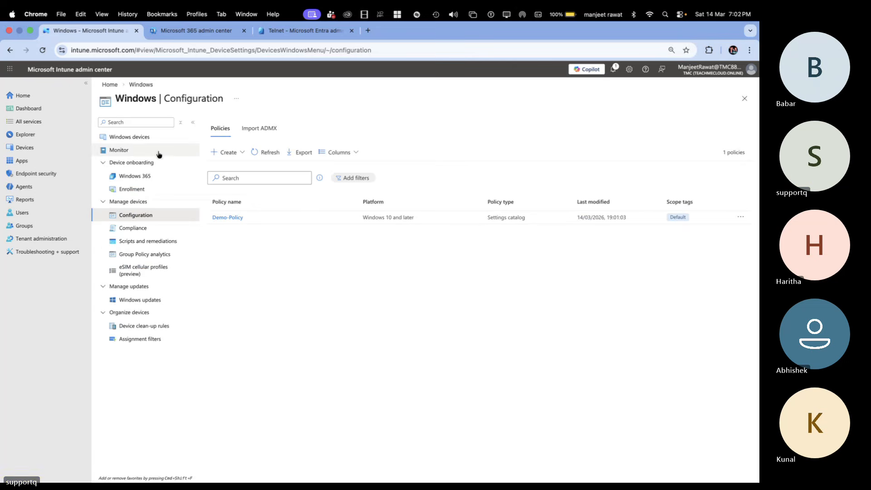
click(134, 191)
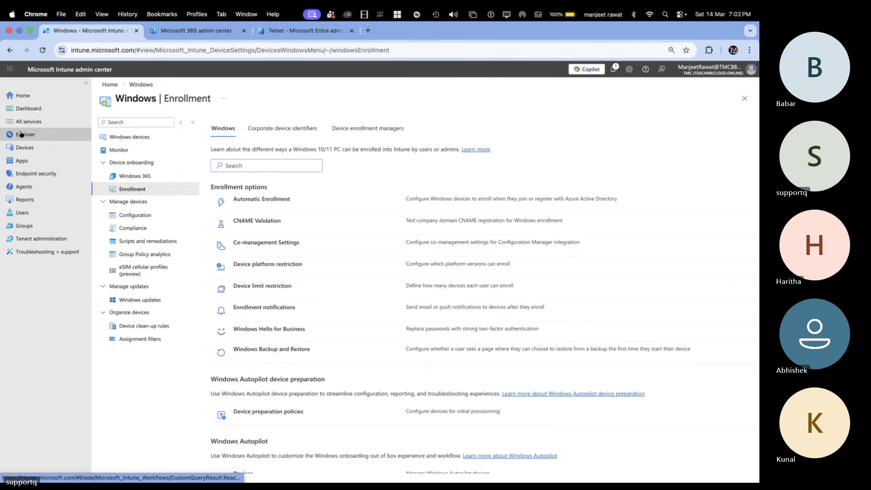
Step: Open TEST-PC from the Windows devices list and send it a confirmed Sync action
click(24, 148)
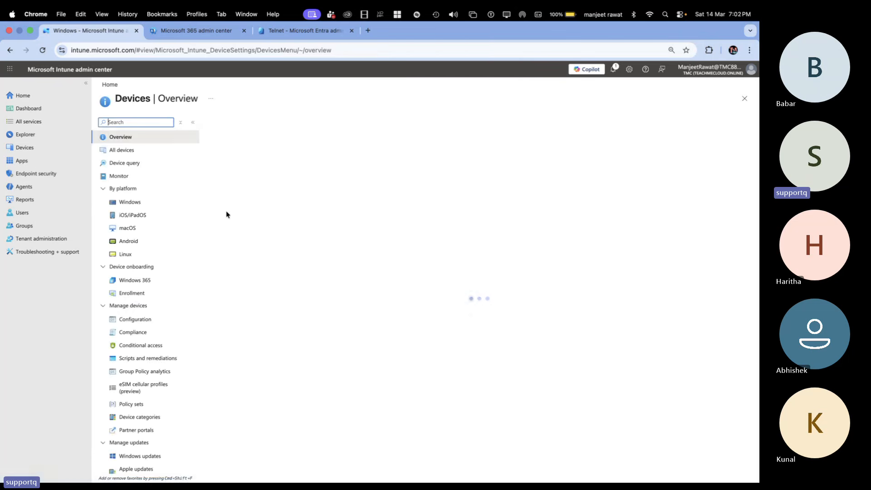
click(236, 163)
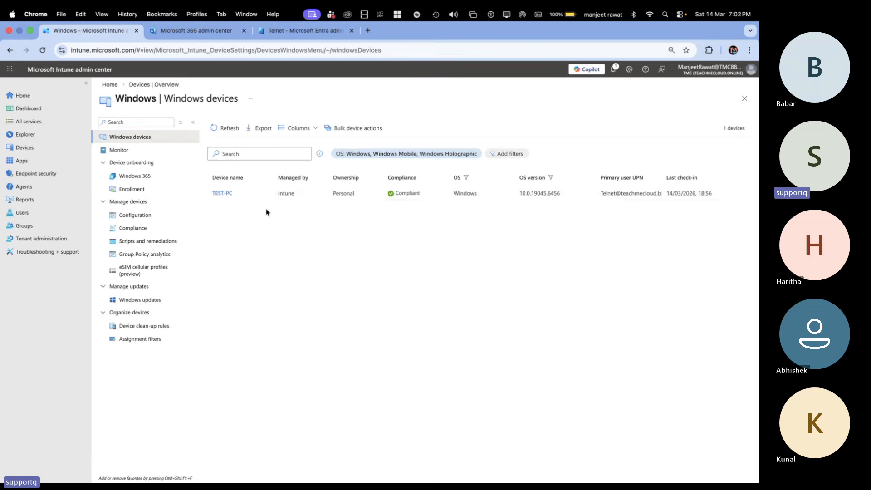
click(223, 194)
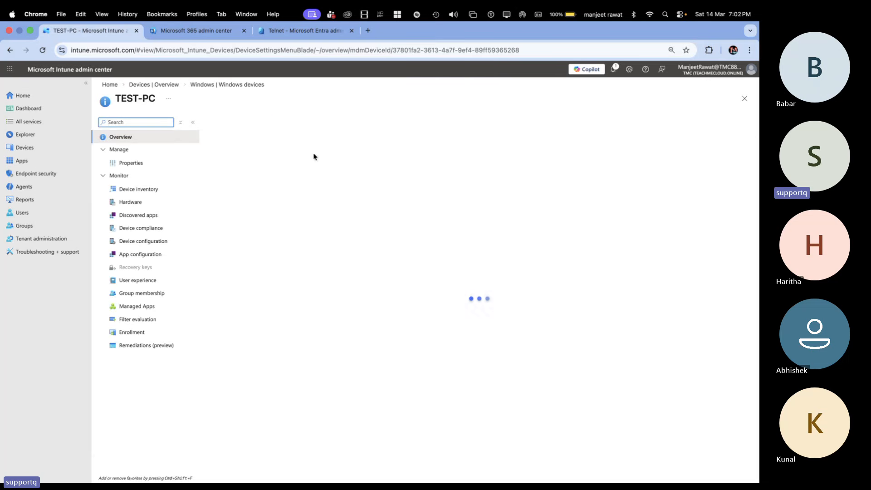
click(361, 122)
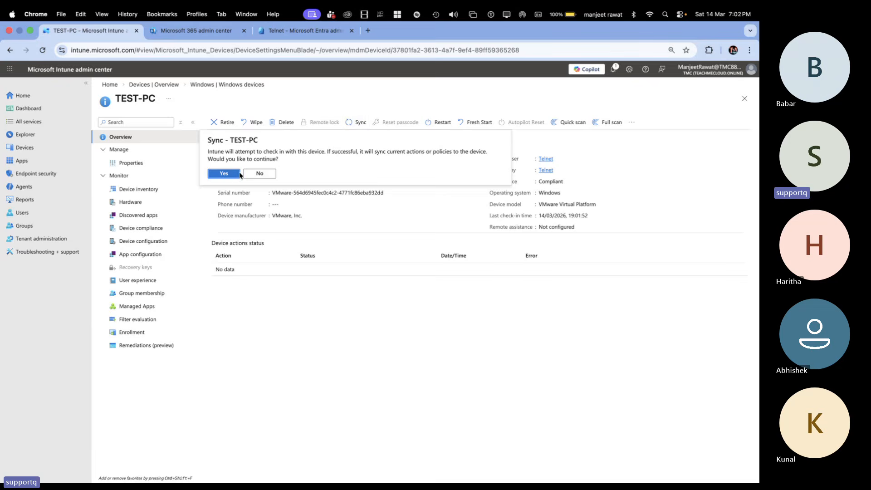
click(226, 176)
Step: Switch to the Windows App session, start a sync from the "Managed by TMC" settings page and close Settings
key(ctrl+Right)
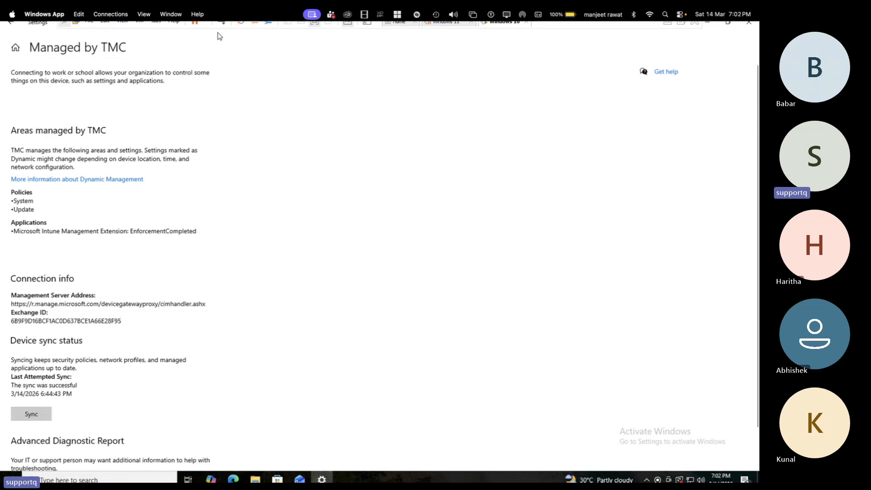
click(25, 415)
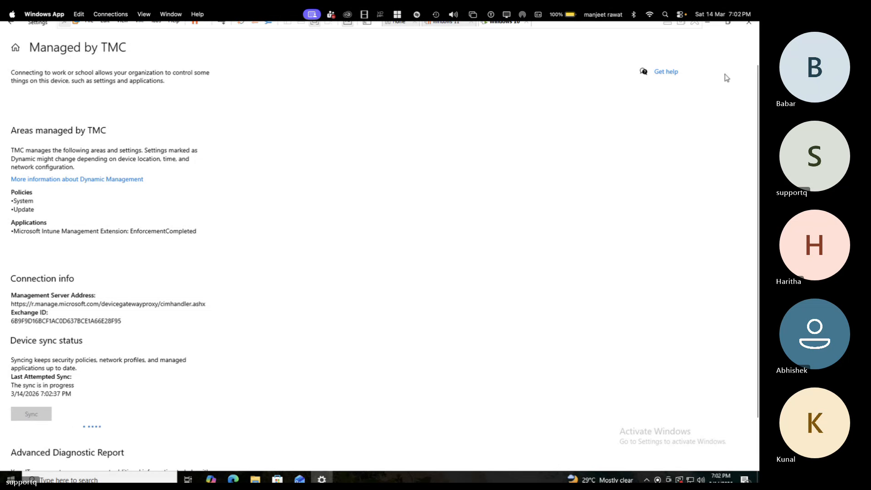
click(749, 25)
Step: Open a Command Prompt on the test PC and run gpupdate
key(super+r)
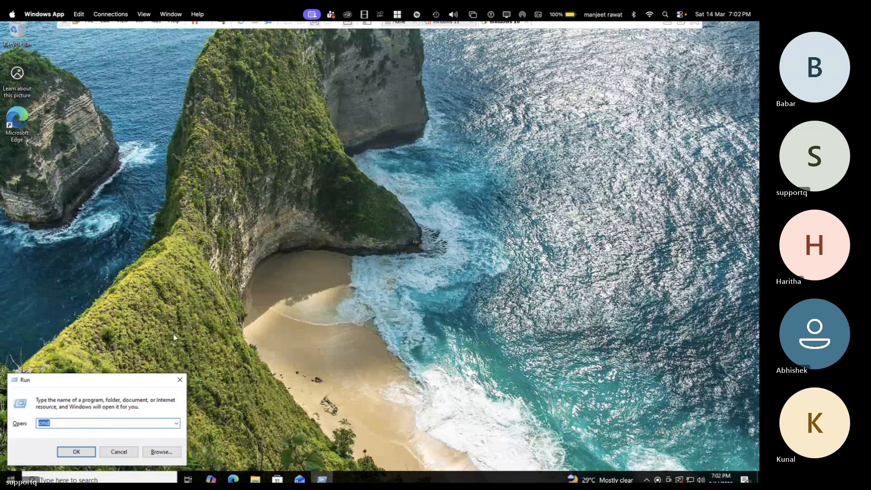
key(Return)
text(g)
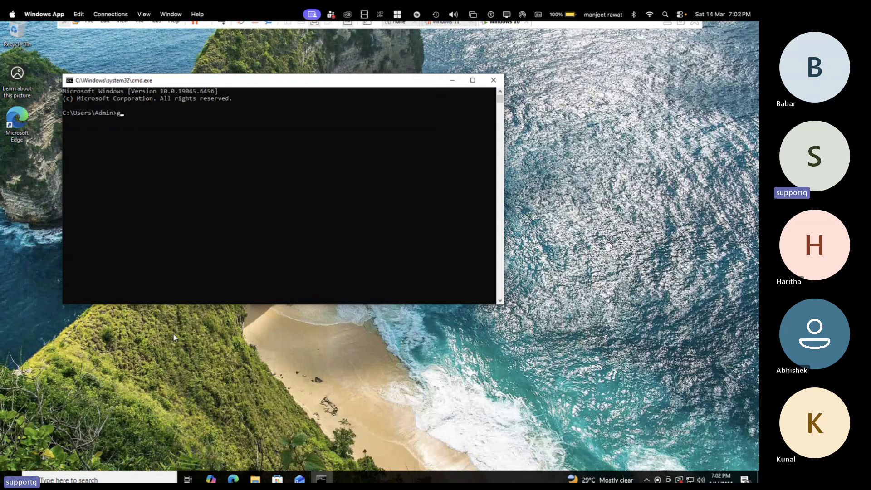
text(pupdate)
key(Return)
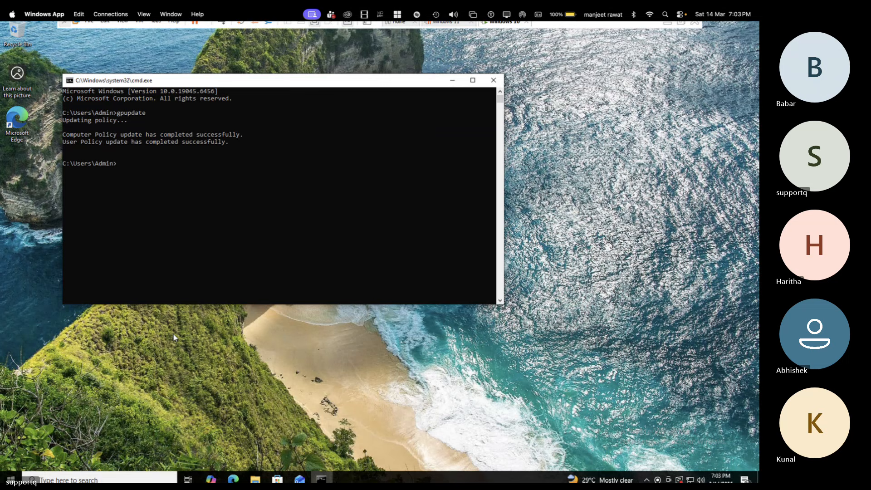
Step: Try to launch Control Panel from the Command Prompt with the control command
text(control)
key(Return)
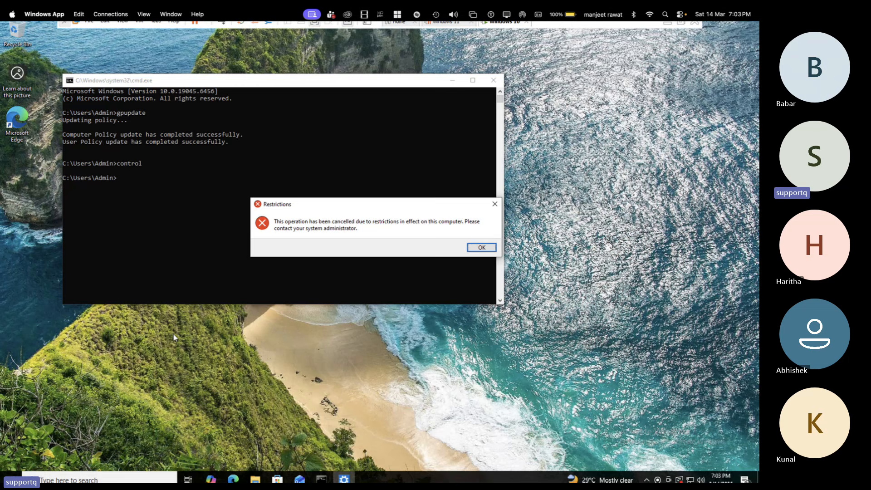
Step: Search Windows for "control", try to open Control Panel from the result and dismiss the restriction messages
click(94, 475)
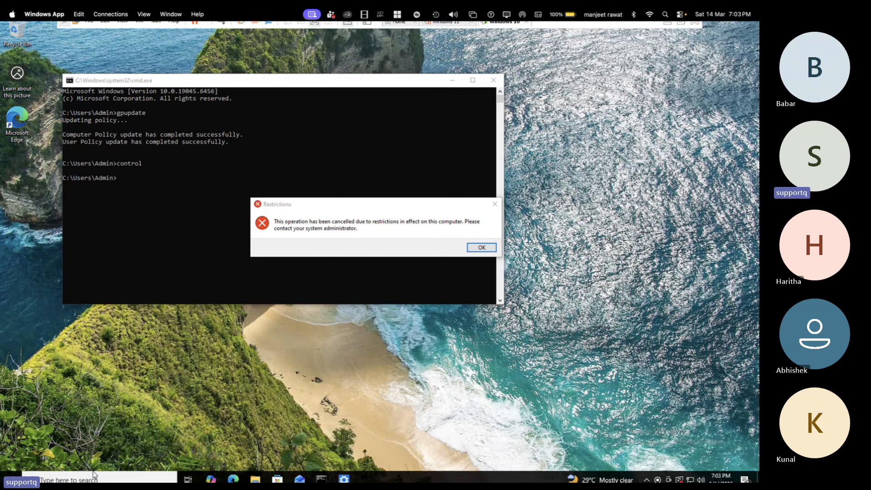
text(co)
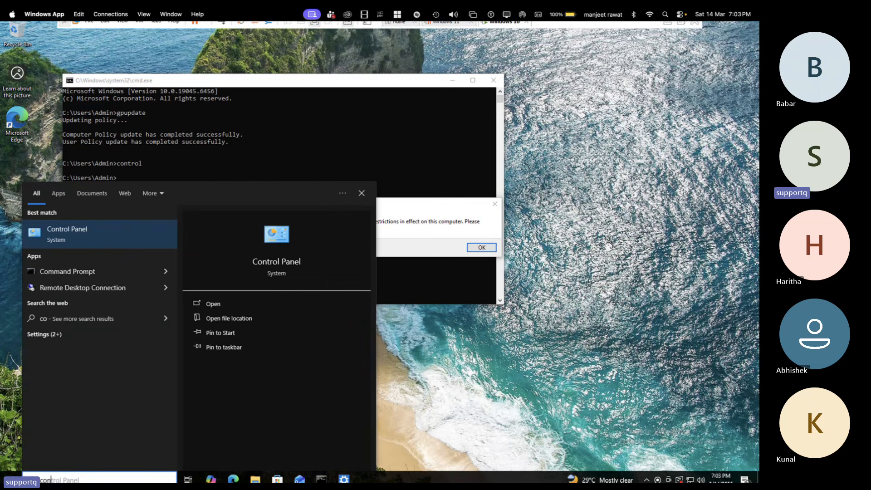
text(ntrol)
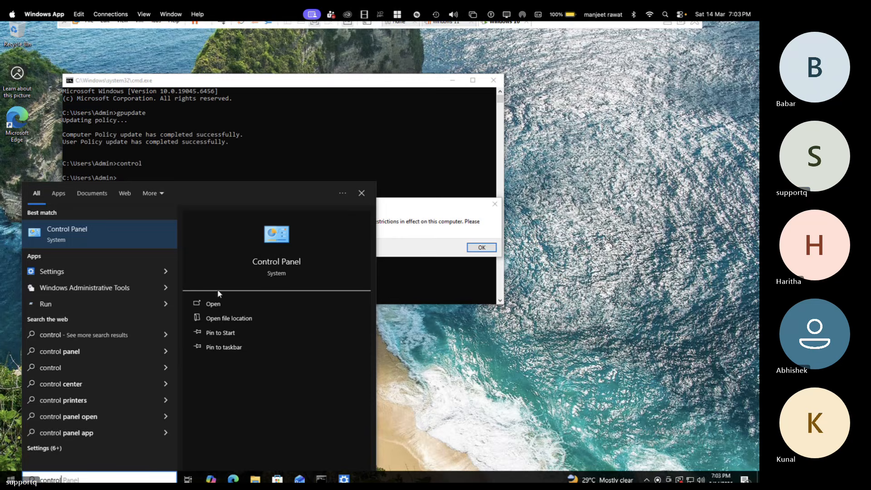
click(217, 303)
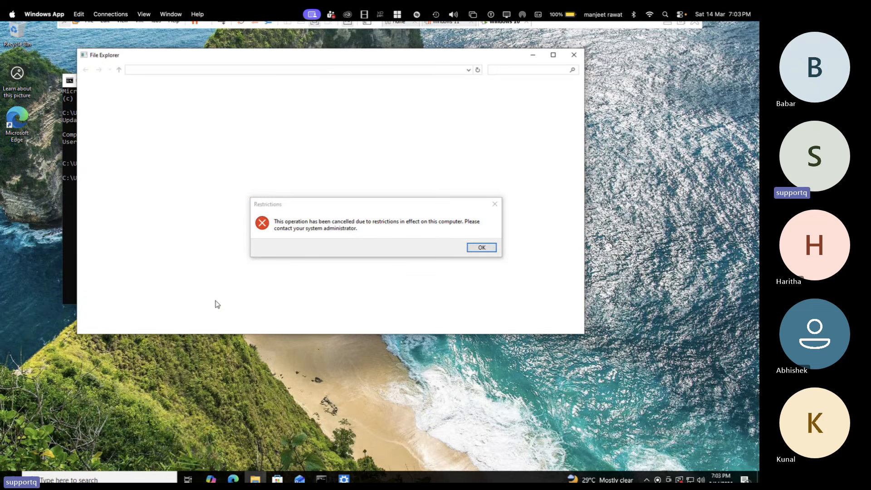
click(482, 246)
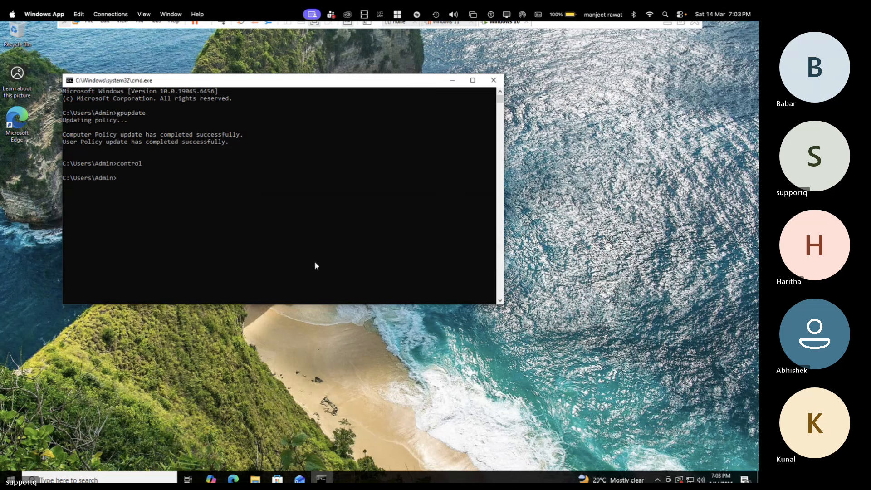
Step: Repeat the Windows search for "control", try to open Control Panel again, dismiss the restriction message and close the Command Prompt
click(140, 475)
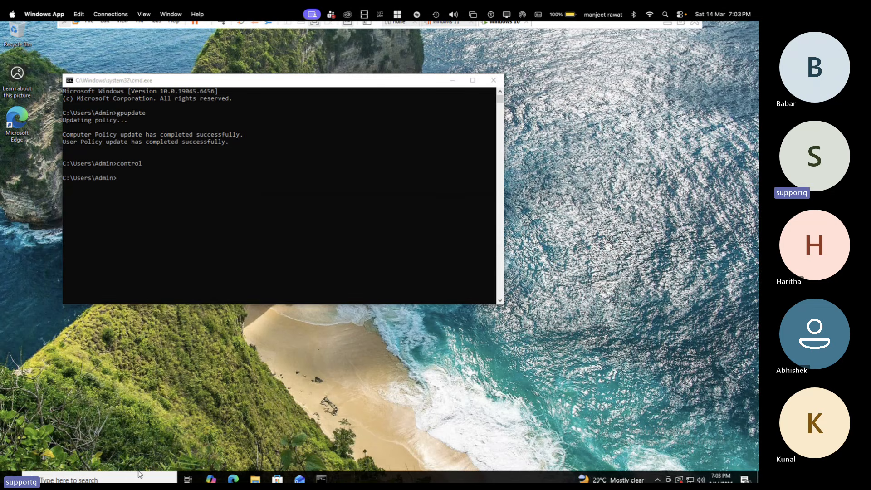
text(co)
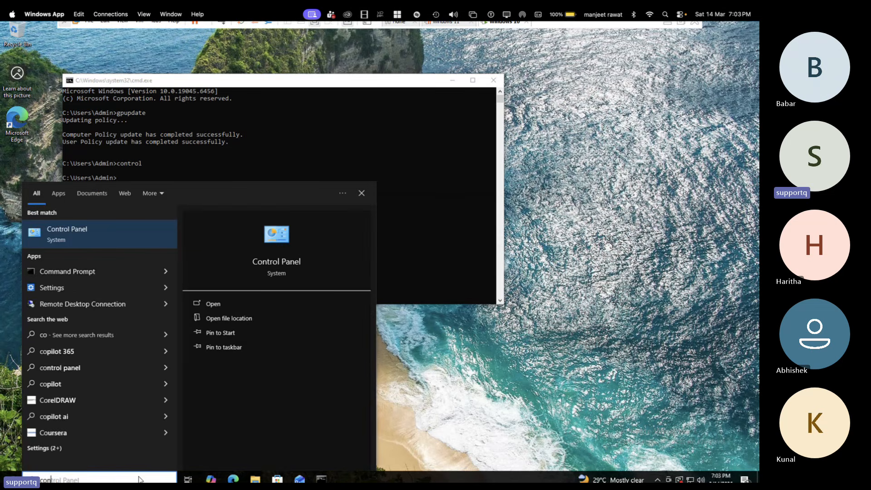
text(ntrol)
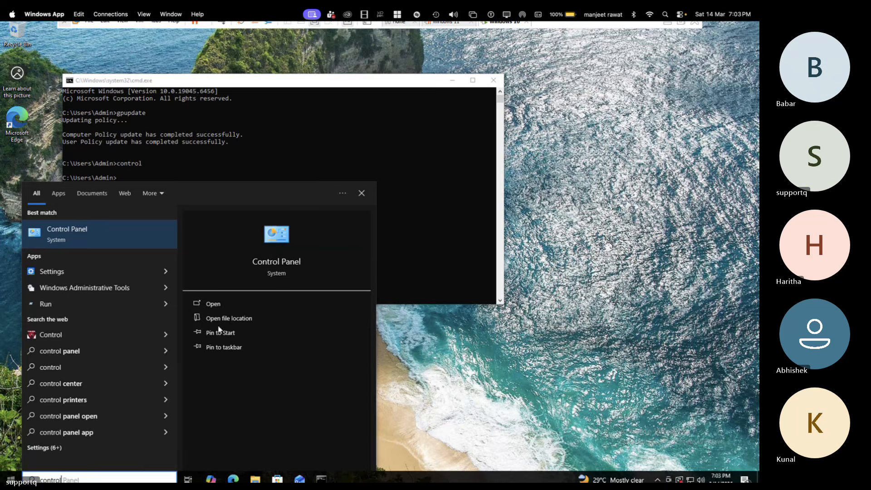
click(213, 304)
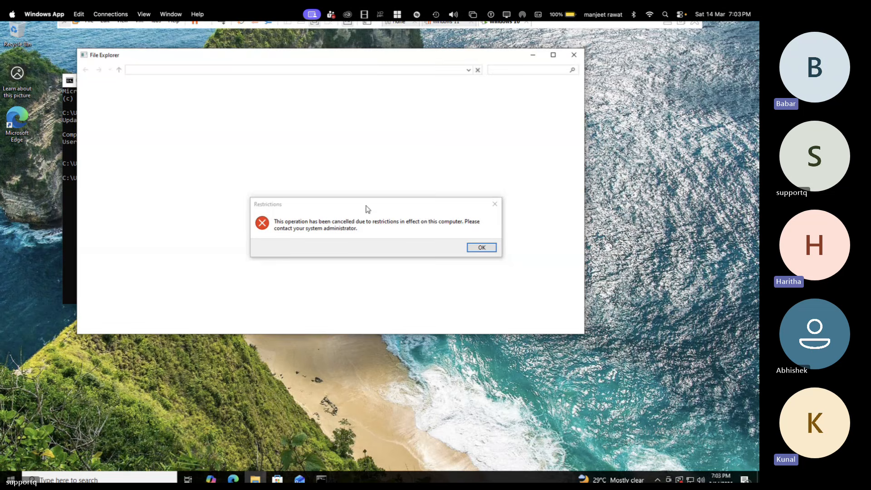
click(487, 252)
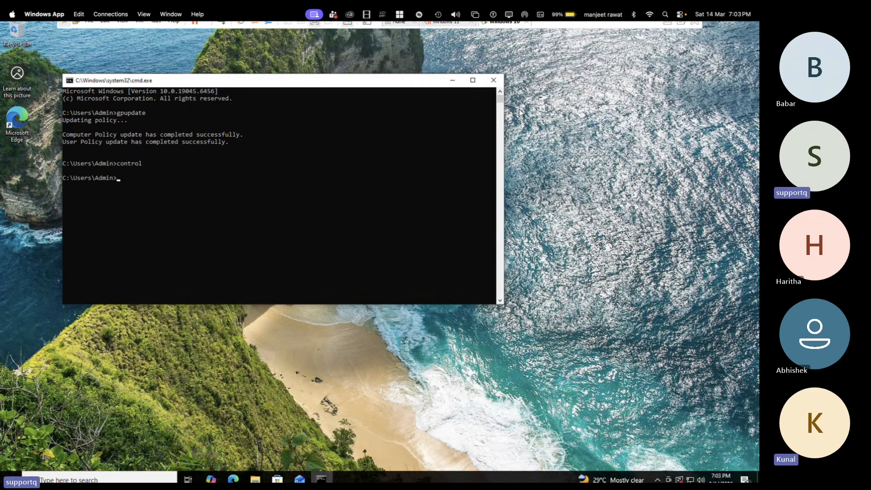
click(493, 80)
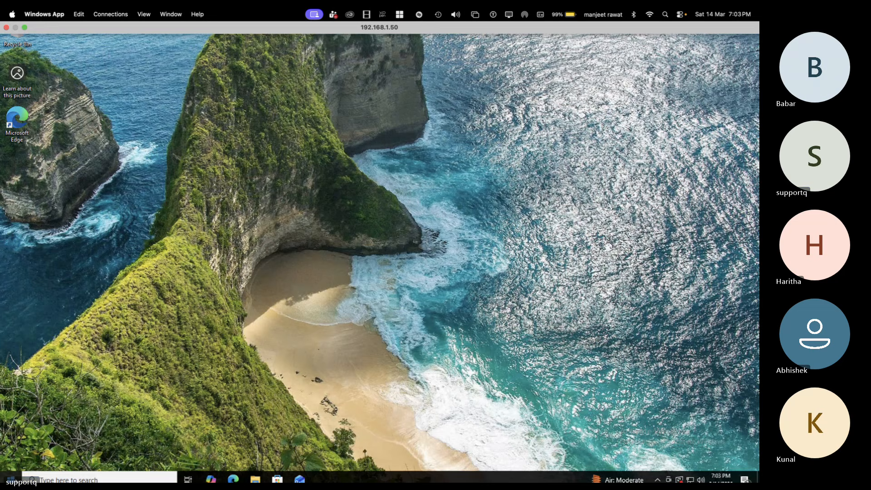
Step: Restart the test PC without installing updates
right_click(10, 479)
mouse_move(82, 451)
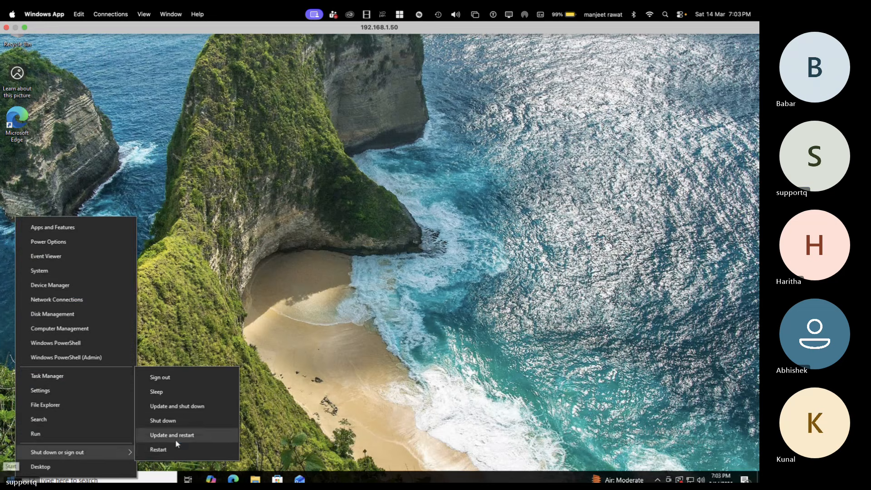
click(169, 450)
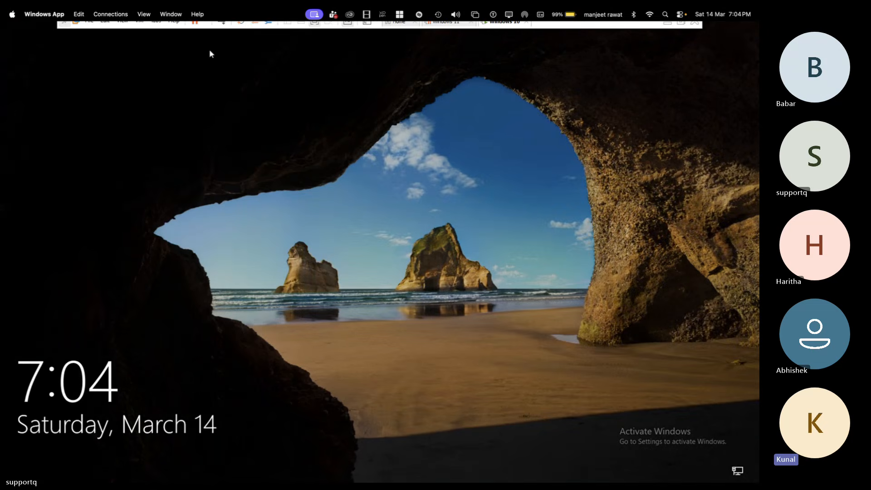
Step: Dismiss the lock screen and sign in to the Admin account with the account password
click(223, 23)
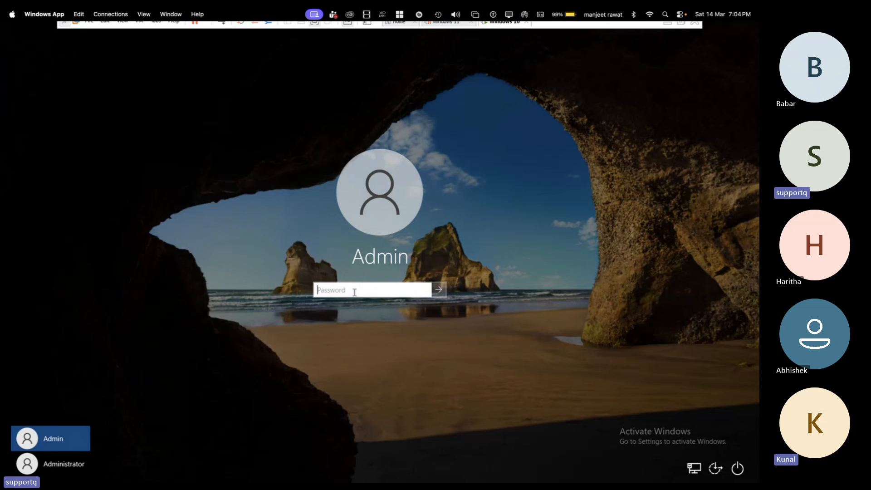
text(•••••••••)
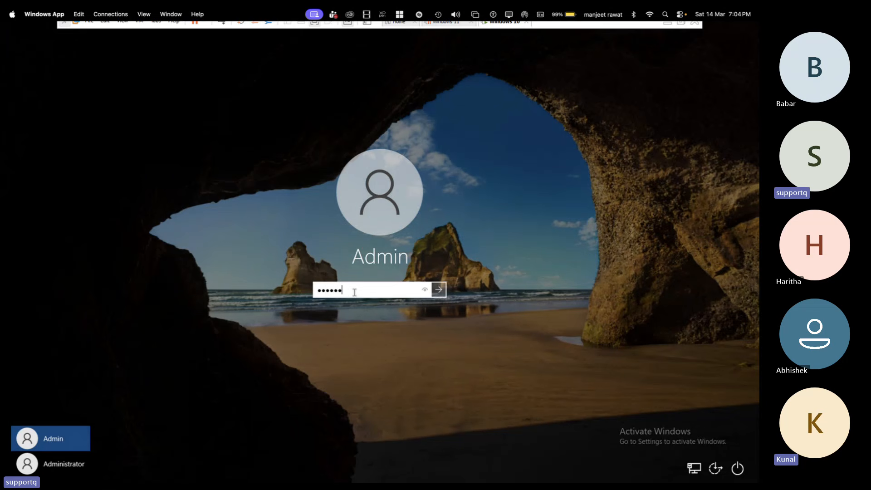
key(Return)
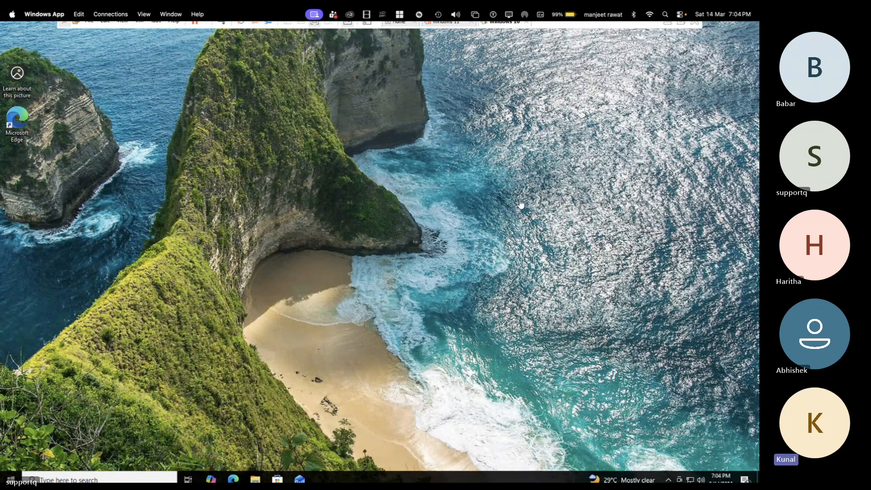
Step: Test Control Panel access on the restarted PC by launching it from a "control" search, and dismiss the restriction message
click(105, 477)
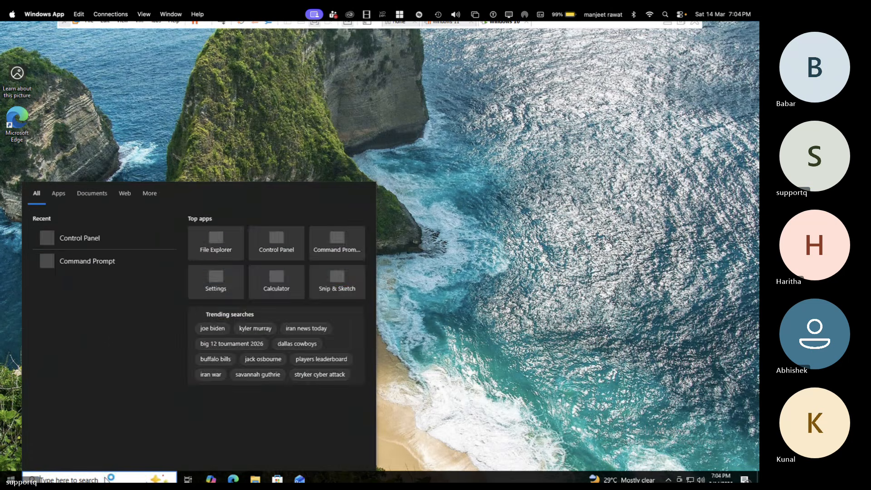
text(control)
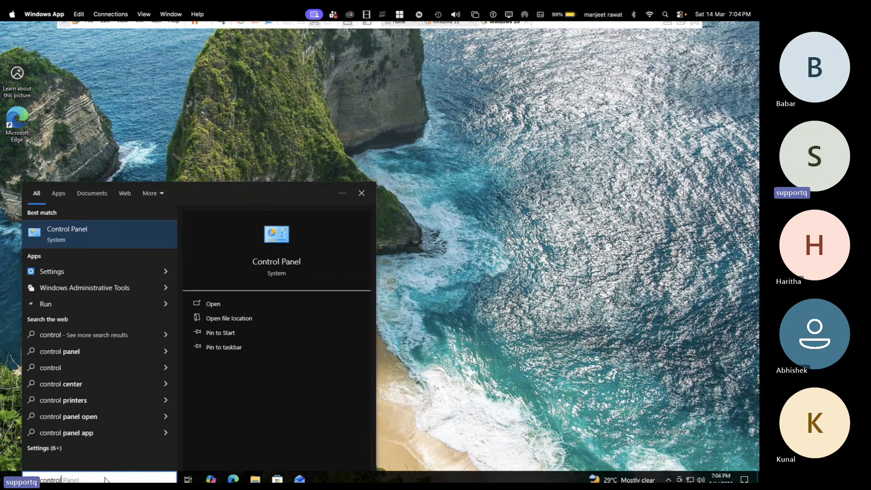
key(Return)
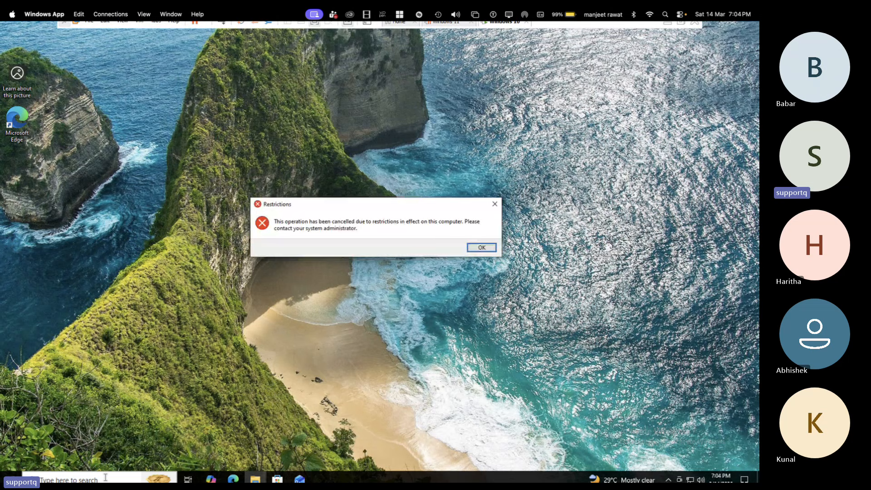
click(480, 248)
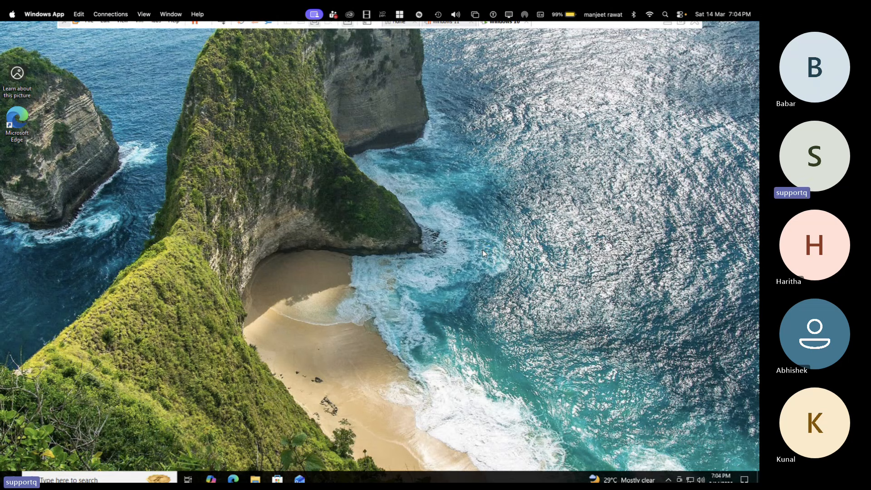
Step: Open a Command Prompt and run gpresult -r to report the applied group policies
key(super+r)
key(Return)
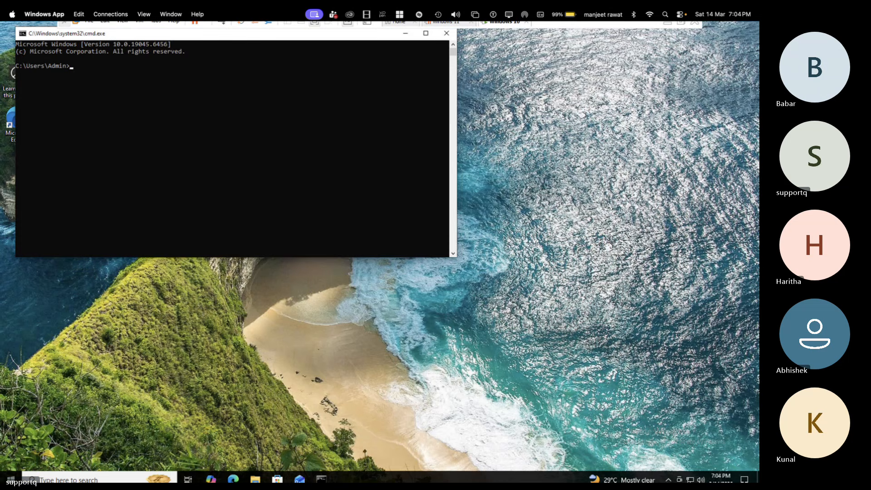
text(gpresult -r)
key(Return)
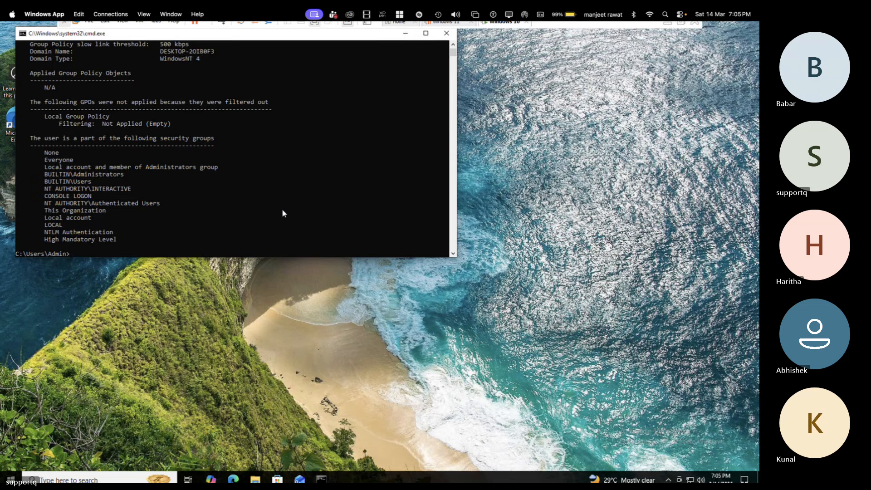
Step: Review the gpresult report from the user's security groups back to its beginning, and close the Command Prompt
scroll(283, 212, up, 3)
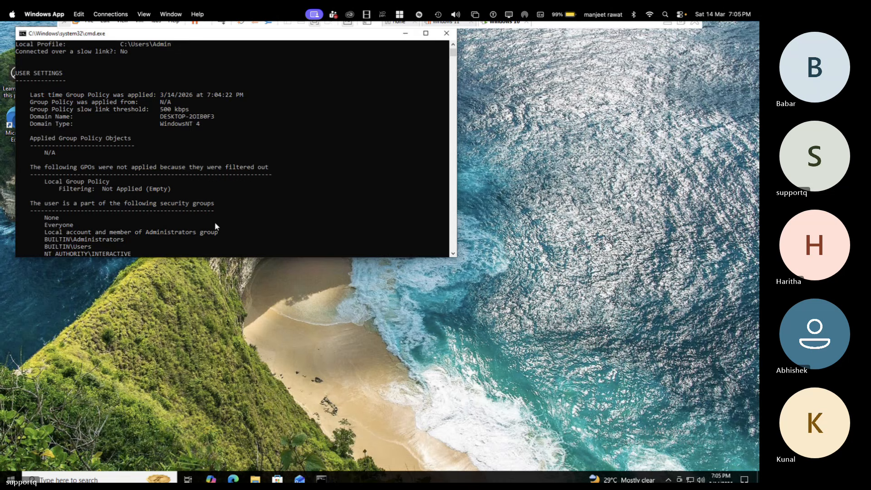
scroll(217, 221, up, 10)
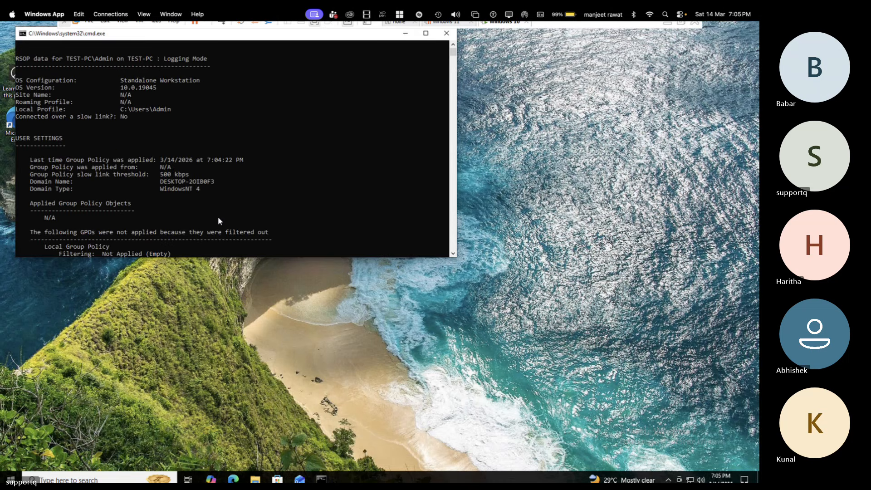
scroll(218, 221, up, 2)
scroll(218, 221, up, 2)
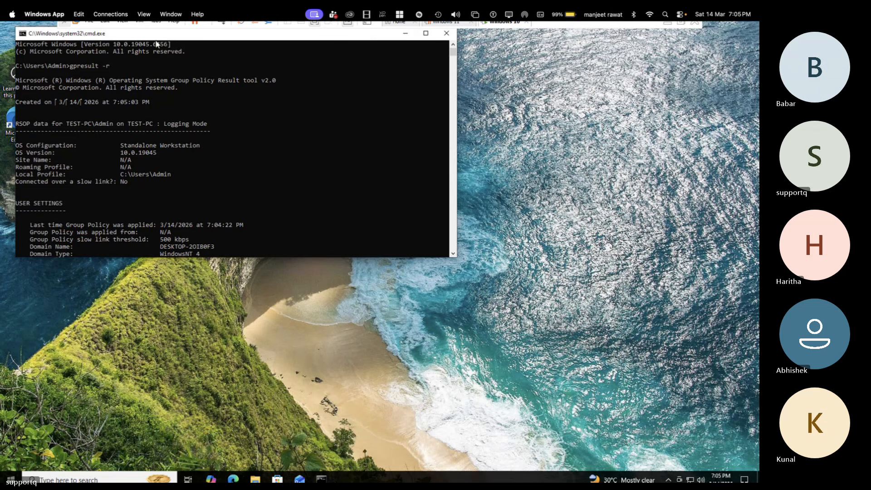
drag(156, 34, 165, 88)
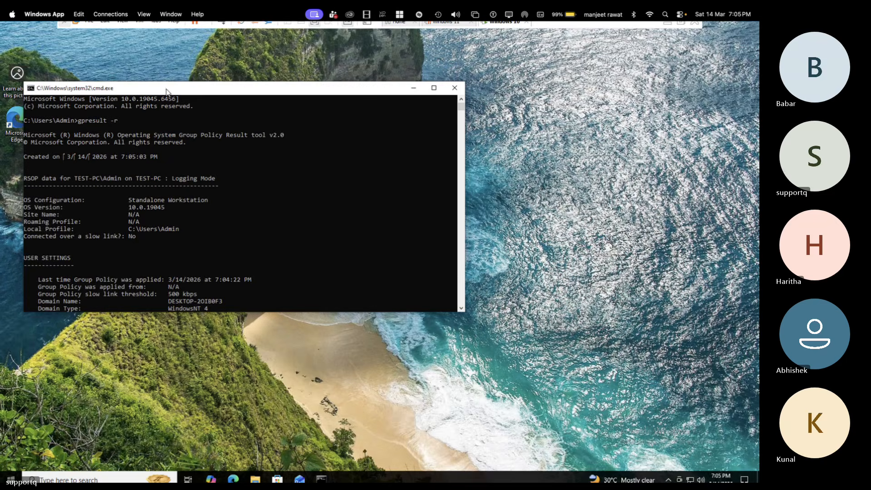
click(455, 90)
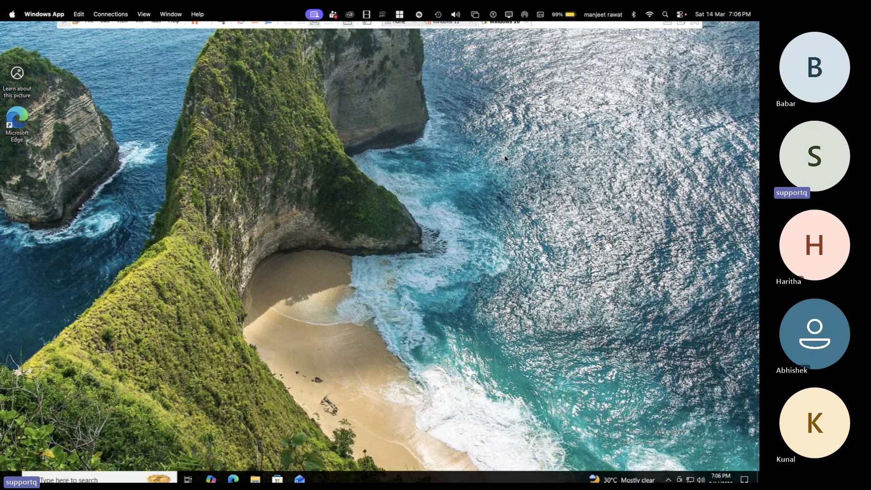
Step: Switch to Chrome, check the Microsoft 365 admin center and the user's Entra groups, and return to the TEST-PC overview in Intune
key(ctrl+Left)
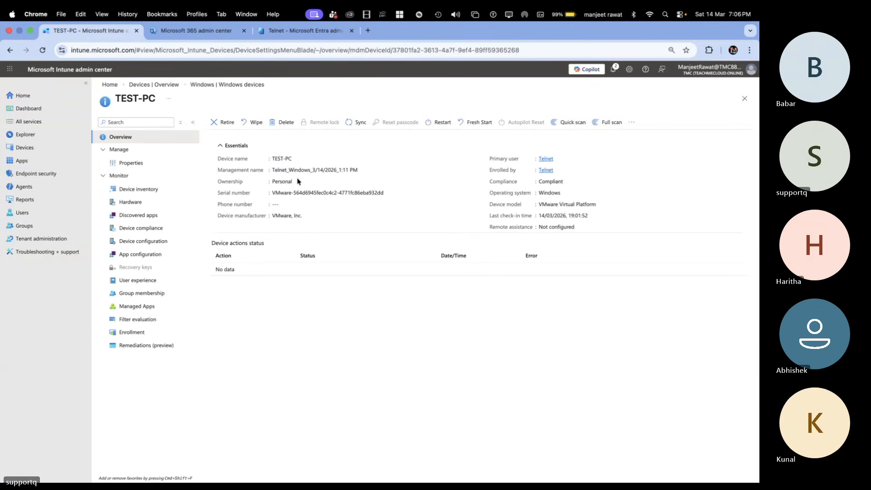
click(200, 31)
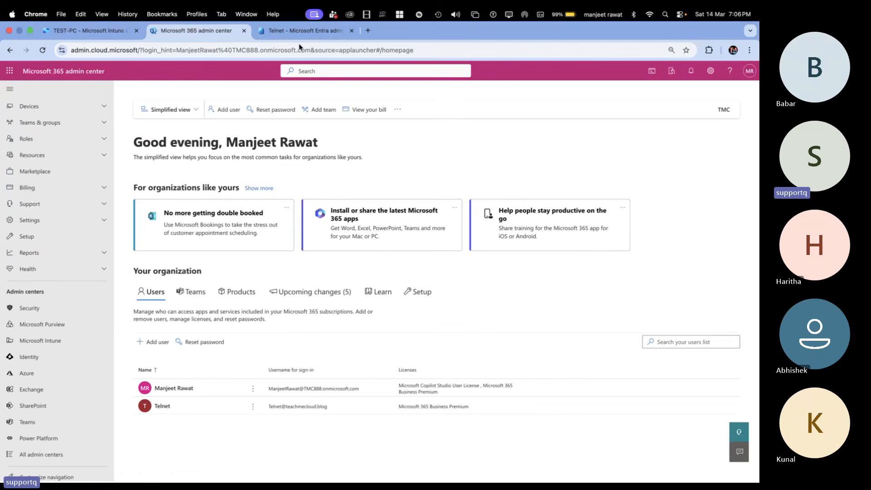
click(283, 36)
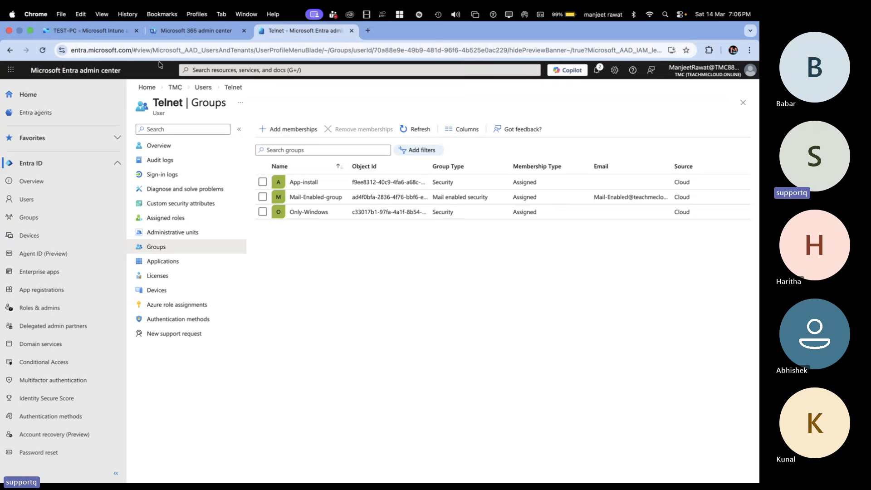
click(174, 34)
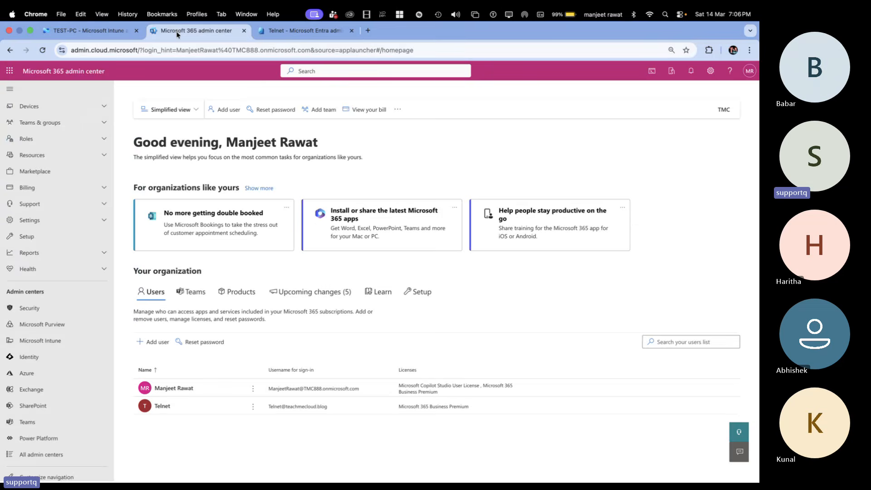
click(96, 34)
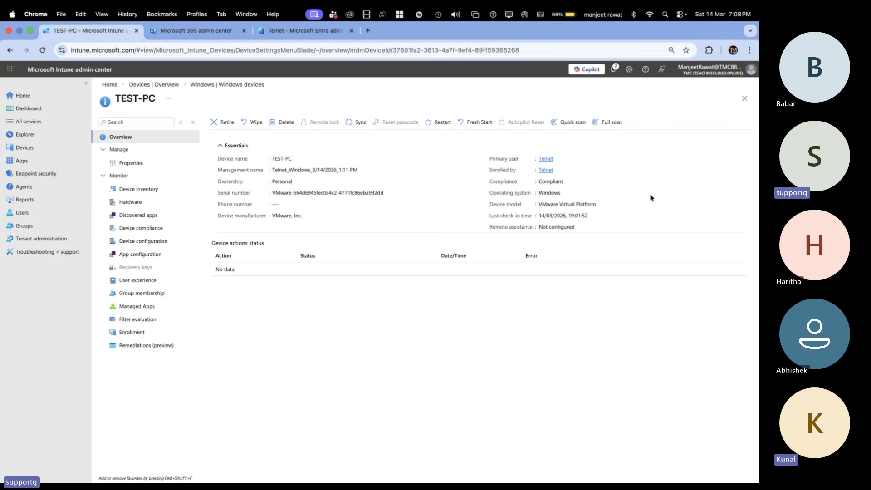
Step: Switch to the Windows App session, look for files in the Music, Documents and Downloads folders, and close File Explorer
key(ctrl+Right)
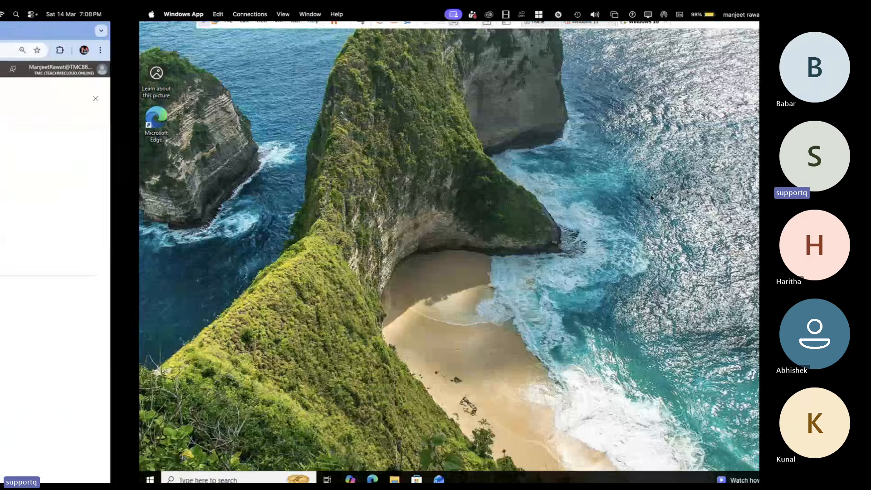
key(ctrl+Left)
key(ctrl+Right)
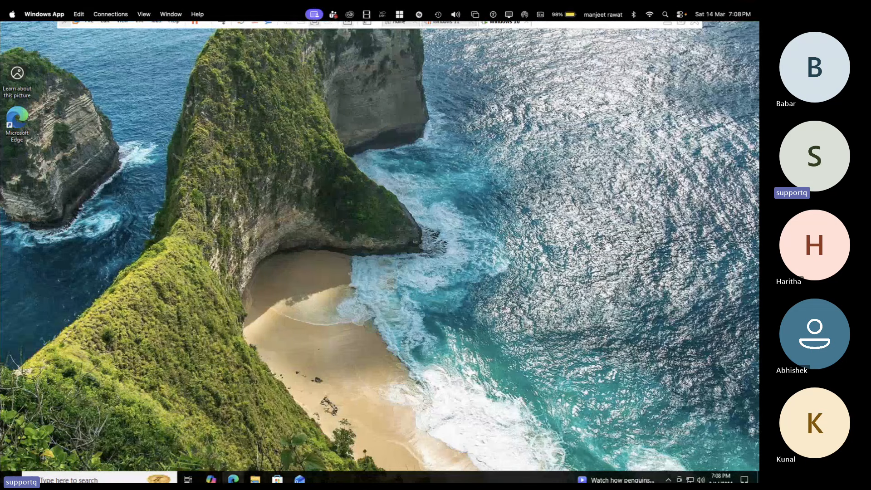
click(255, 479)
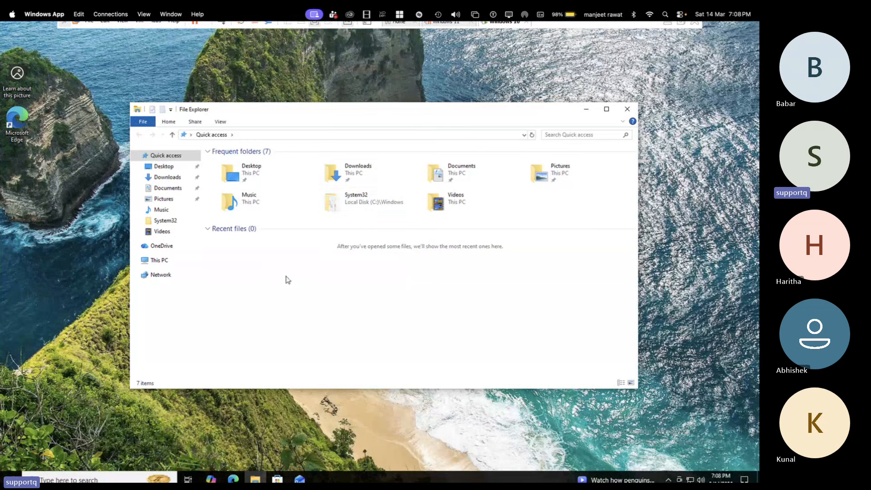
double_click(251, 203)
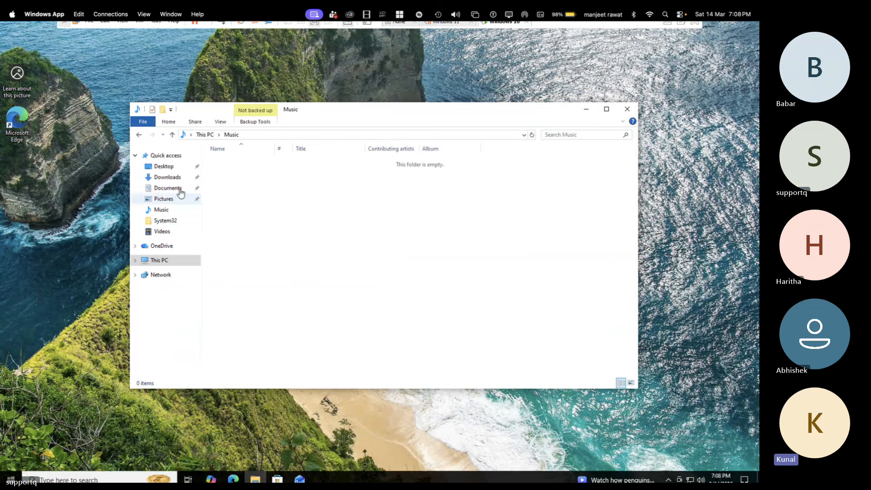
click(180, 191)
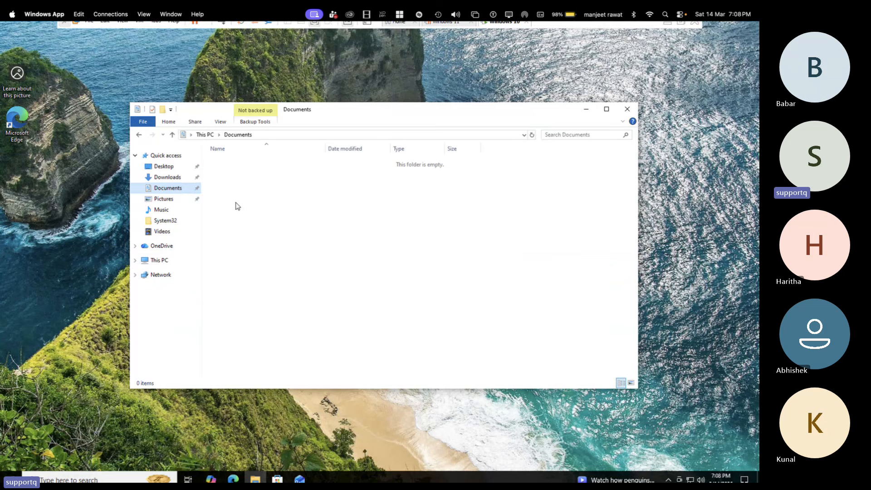
click(179, 180)
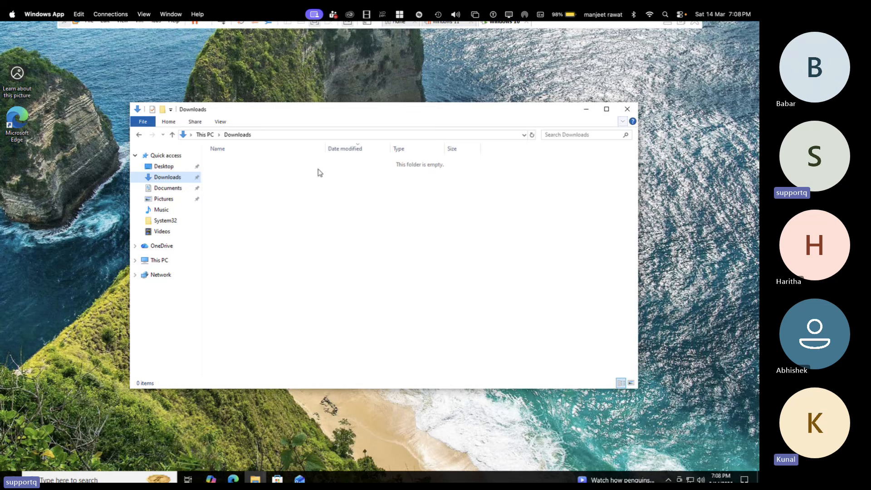
click(628, 109)
Step: Create a new folder named data on the desktop of the remote PC
right_click(323, 134)
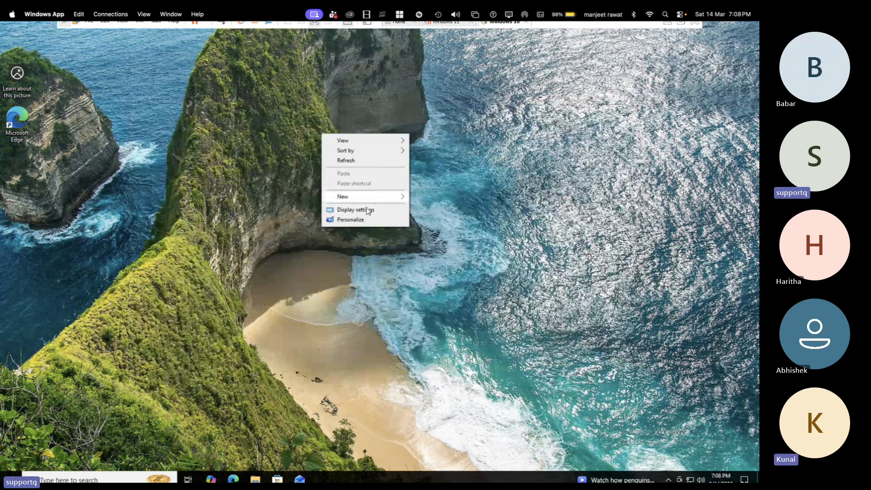
mouse_move(375, 196)
click(442, 200)
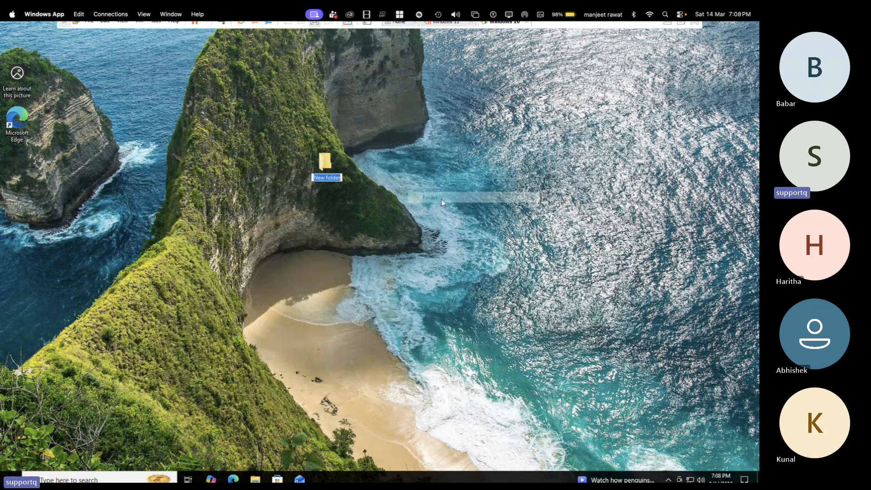
text(dta)
key(BackSpace)
key(BackSpace)
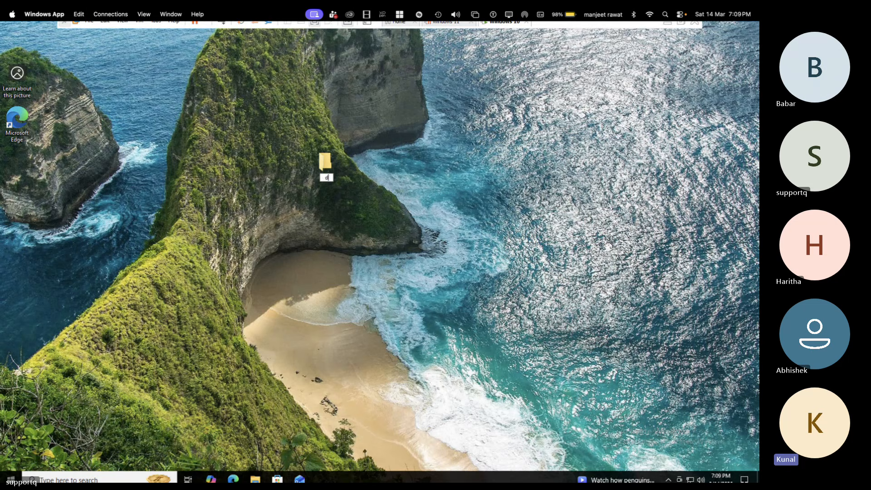
text(ata)
key(Return)
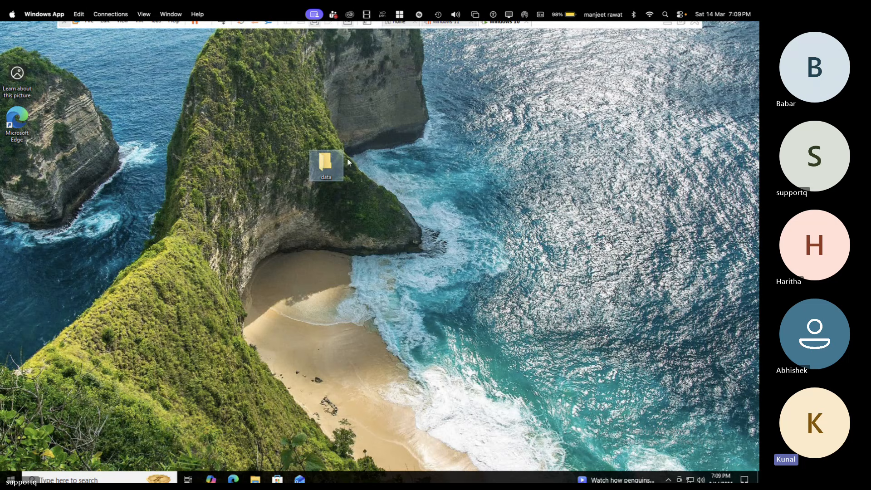
Step: Create a text document named test inside the data folder, open it briefly, and close both the document and the folder
double_click(324, 168)
right_click(288, 206)
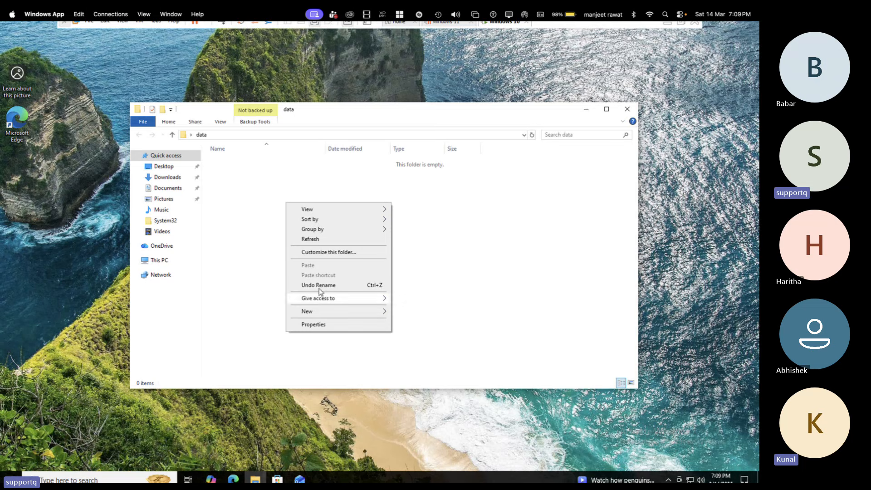
mouse_move(383, 317)
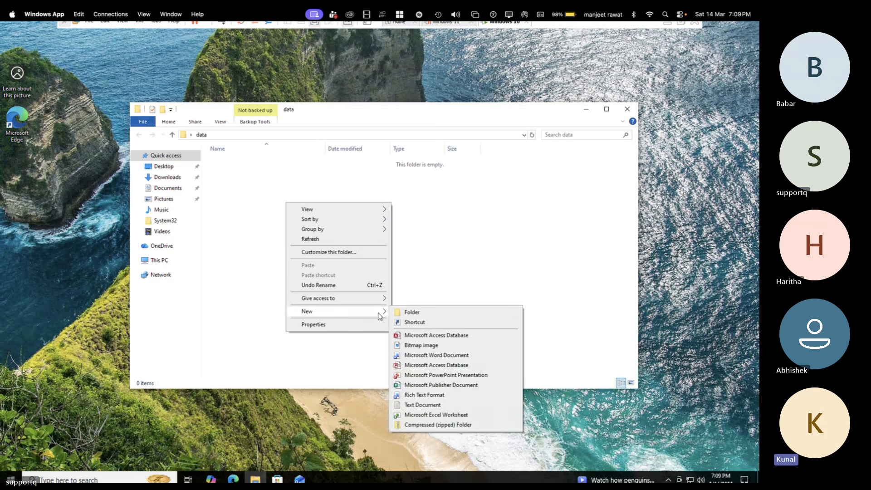
click(417, 405)
text(test)
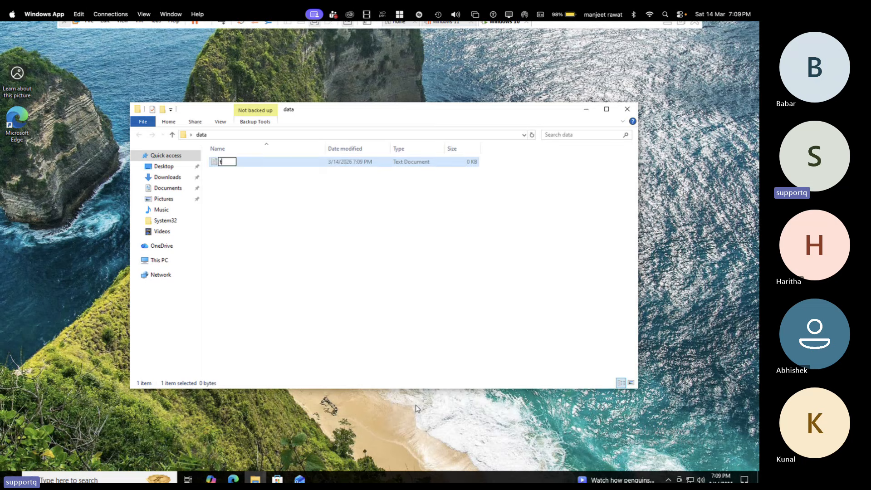
key(Return)
key(Return)
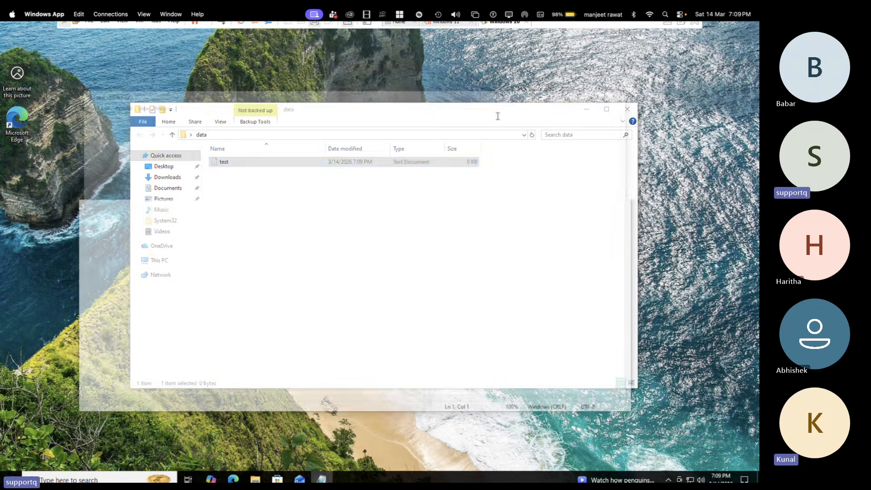
click(629, 94)
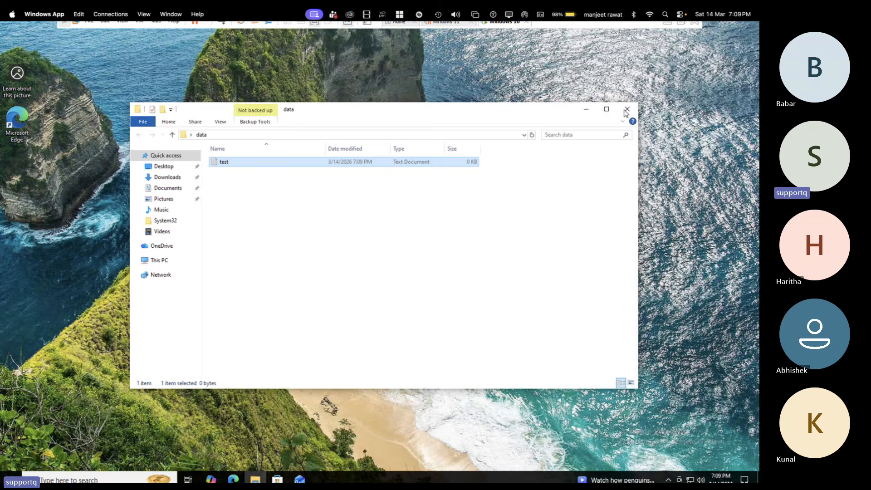
click(629, 110)
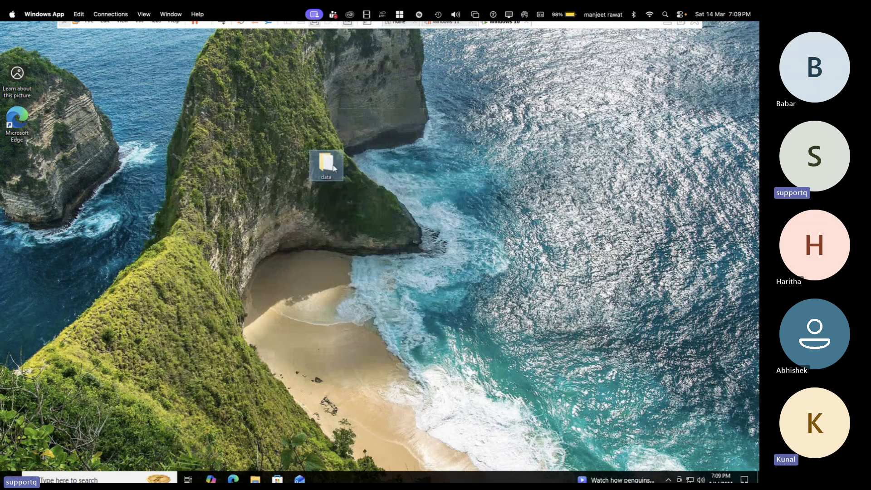
Step: Delete the data folder from the desktop, and find and open the Recycle Bin using Windows search
right_click(334, 167)
click(357, 294)
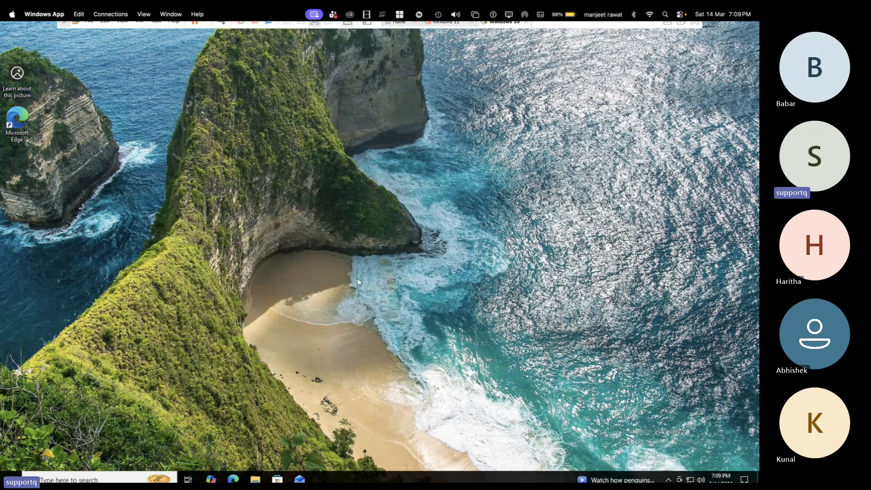
click(120, 480)
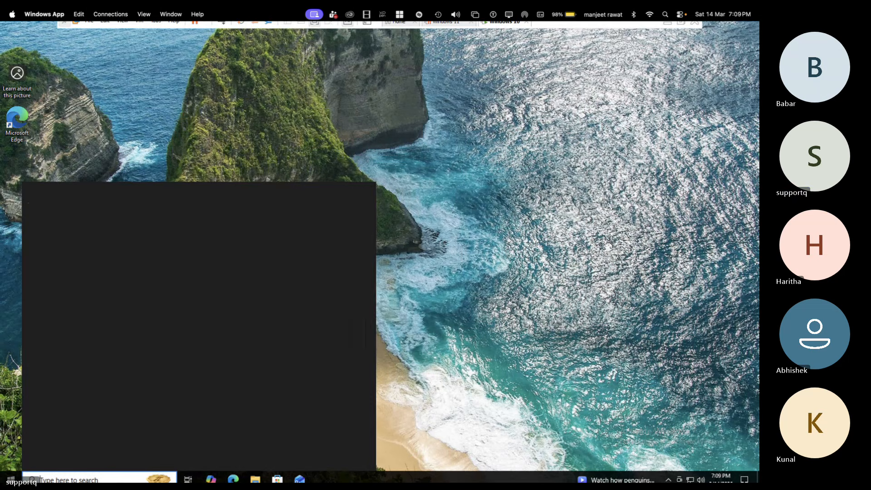
text(recy)
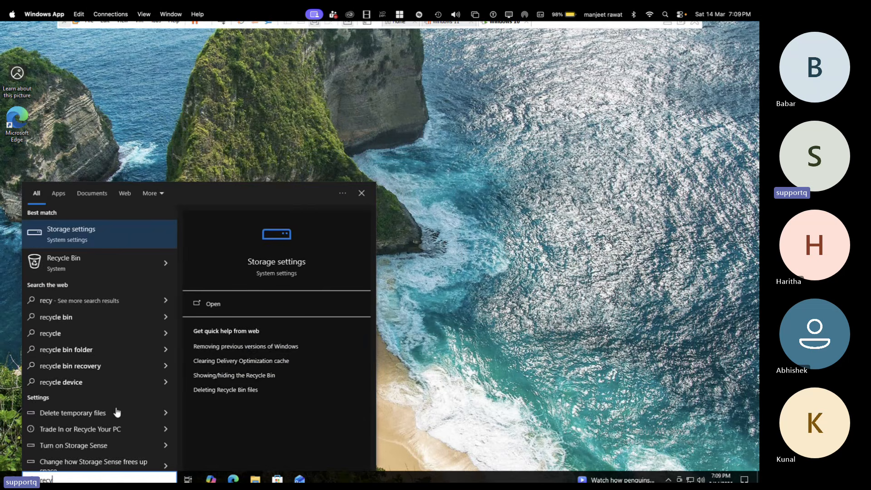
click(70, 257)
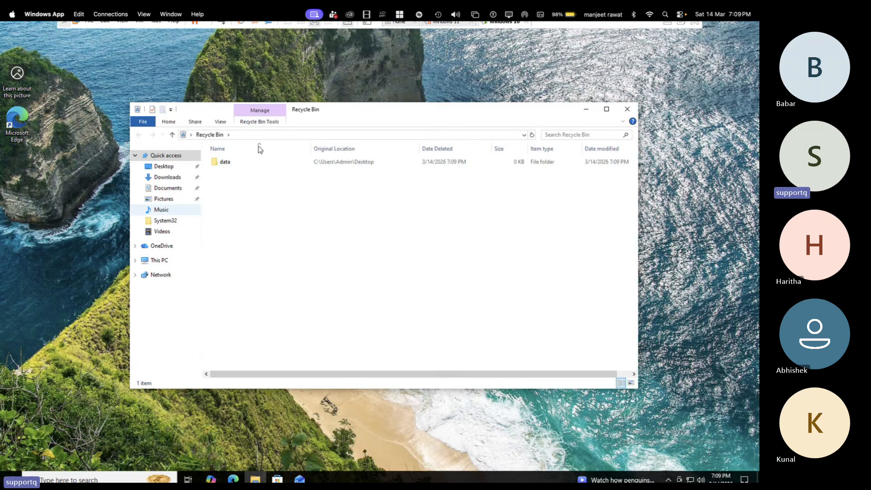
Step: Restore the deleted data folder from the Recycle Bin to the desktop and close the Recycle Bin
right_click(236, 161)
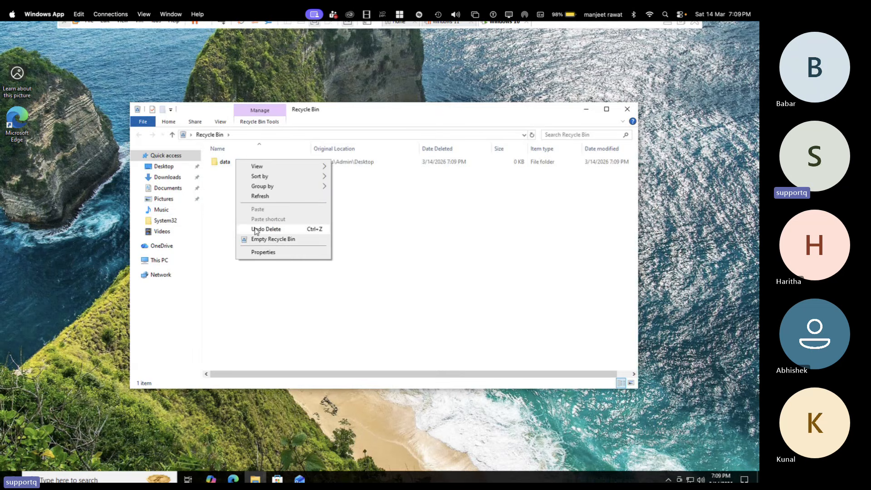
click(222, 160)
right_click(223, 162)
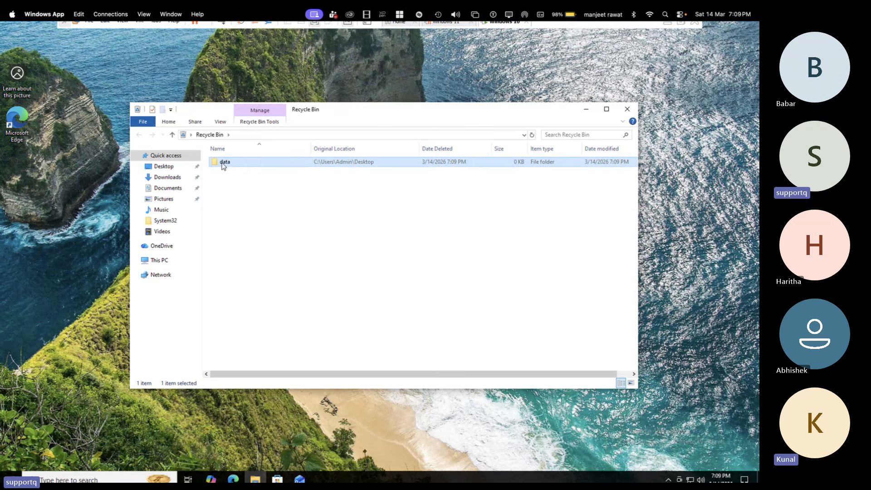
click(248, 170)
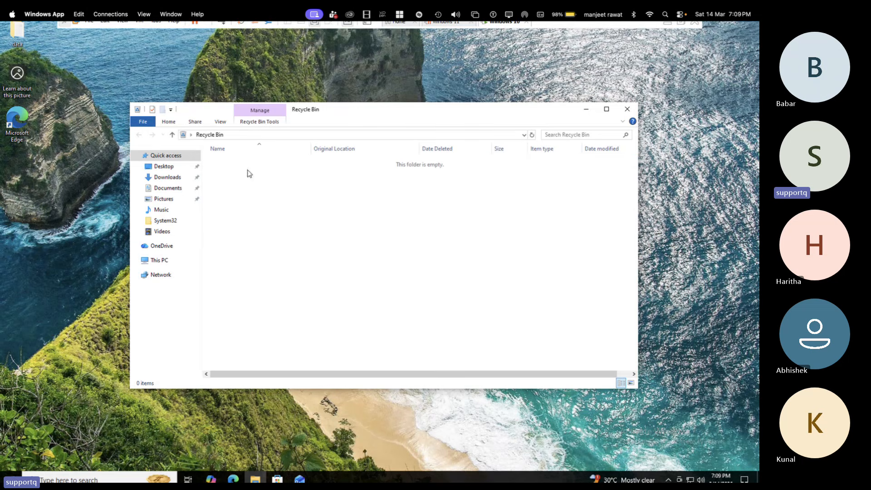
click(628, 109)
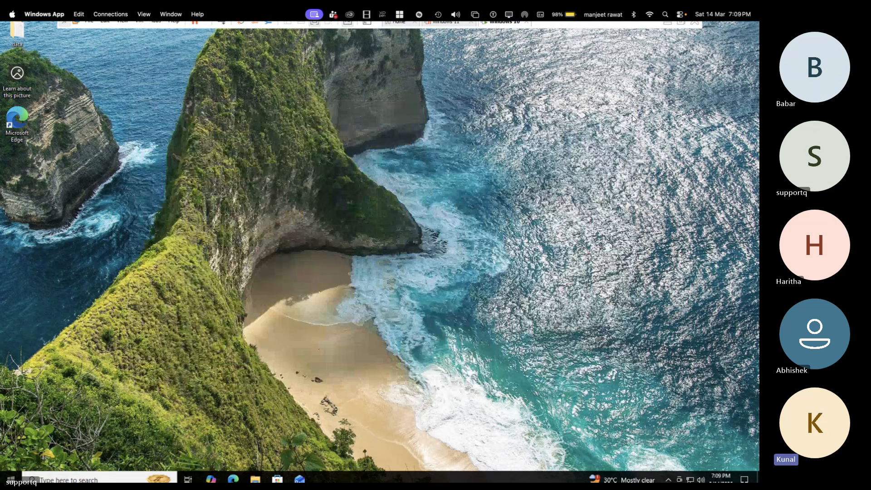
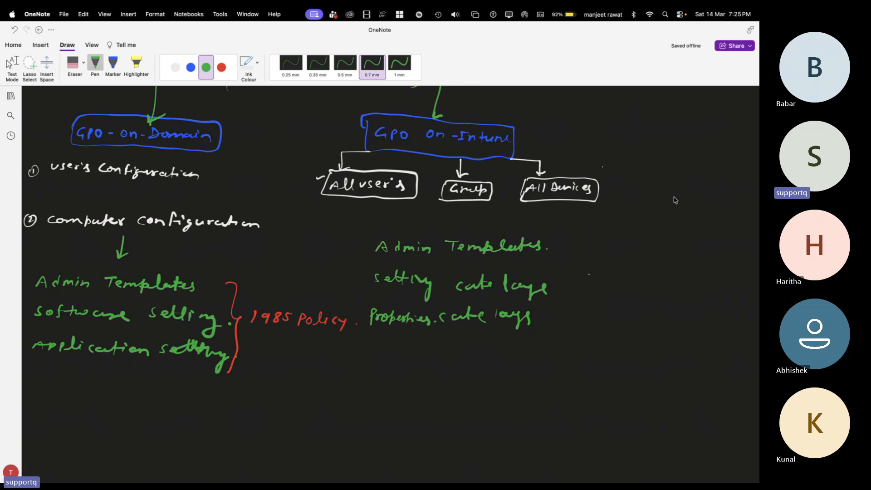
Step: Switch to the Intune admin center in Chrome and return from the TEST-PC overview to the Windows devices list
key(ctrl+Right)
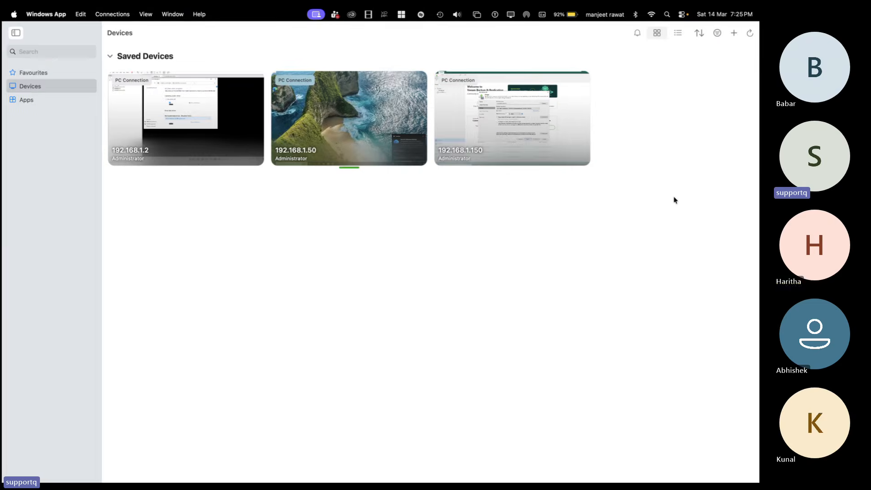
key(ctrl+Left)
key(ctrl+Left)
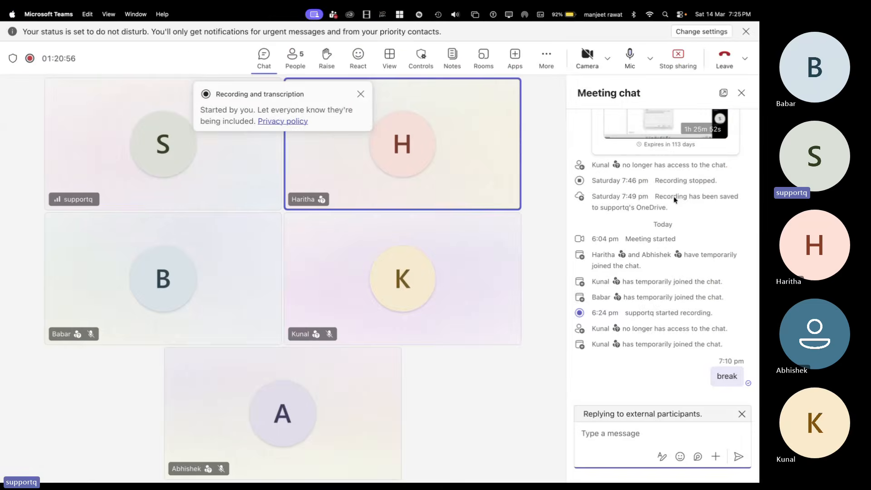
key(ctrl+Left)
key(ctrl+Right)
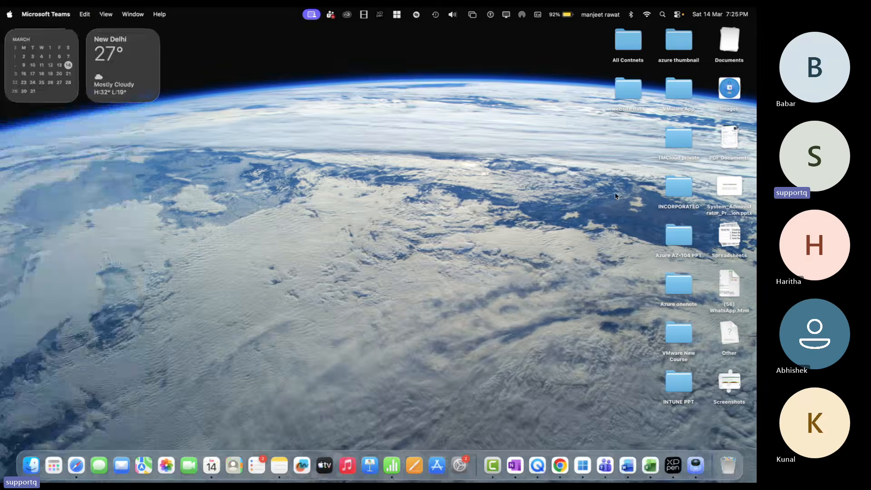
key(ctrl+Right)
key(ctrl+Right)
key(ctrl+Right)
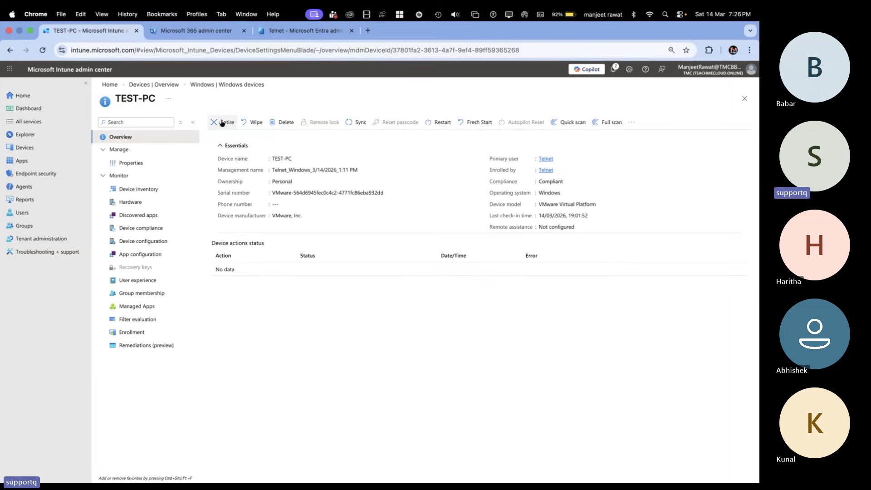
click(163, 86)
click(249, 168)
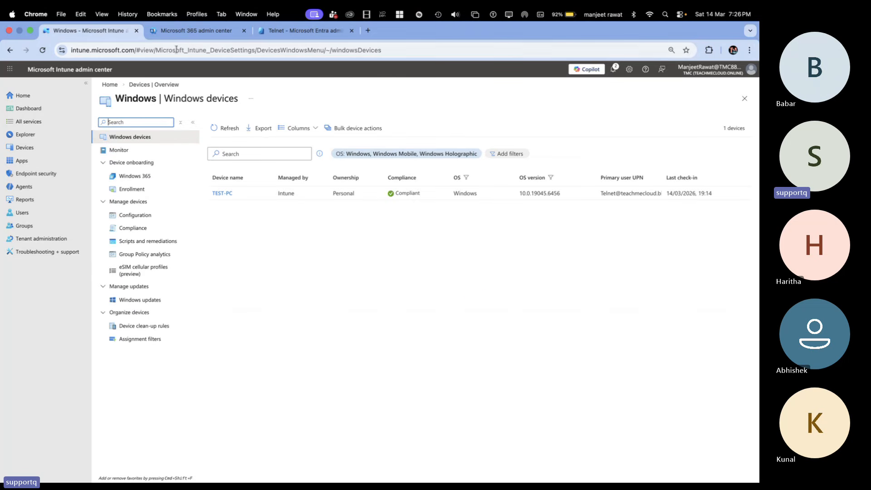
Step: In the Entra admin center, open the Telnet user account and view its devices
click(279, 32)
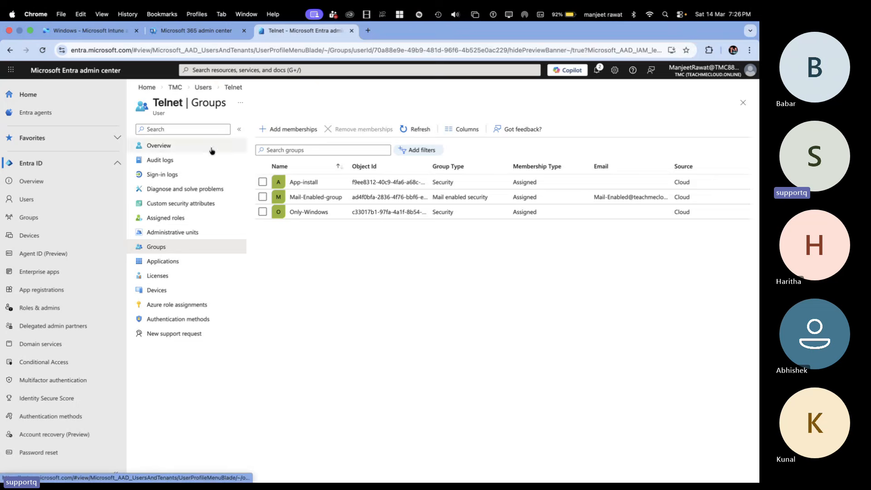
click(174, 87)
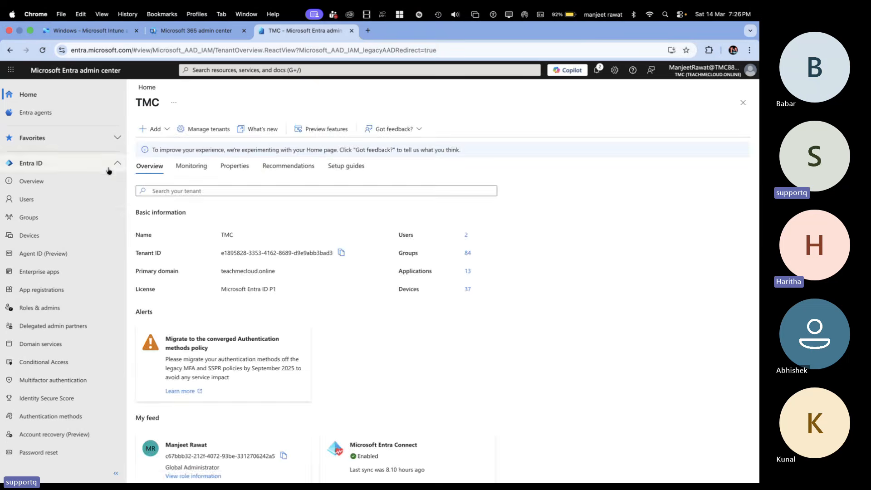
click(39, 201)
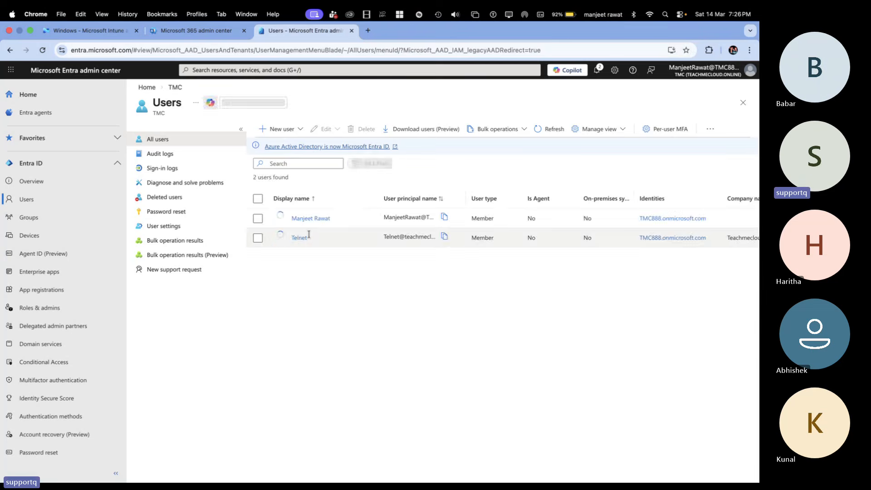
click(323, 219)
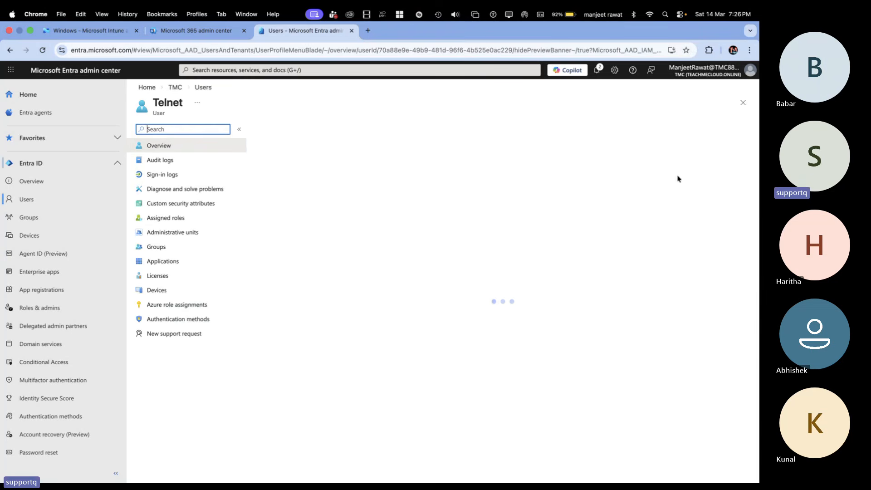
click(162, 291)
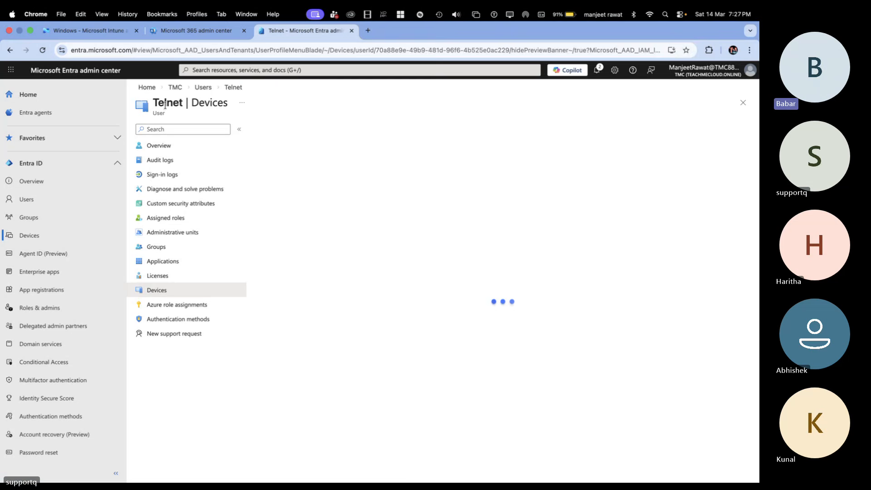
click(157, 145)
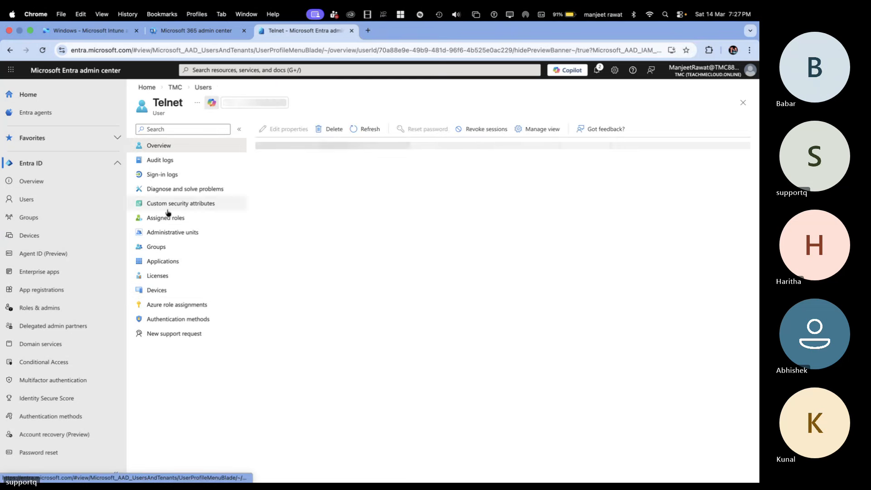
click(155, 291)
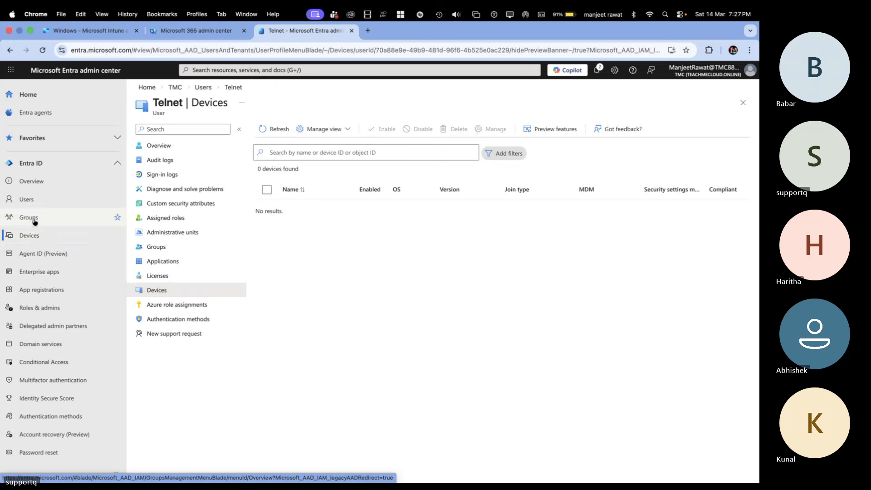
Step: Open TEST-PC from the list of all Entra devices and view its BitLocker keys
click(32, 236)
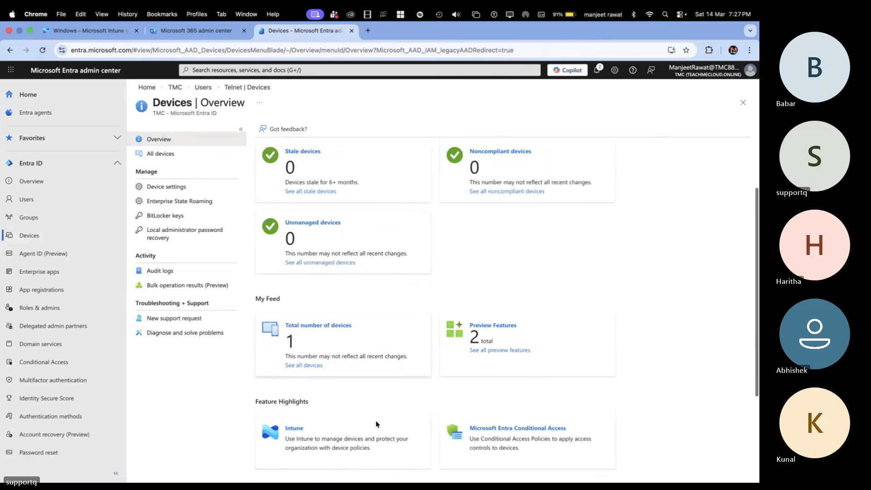
click(300, 366)
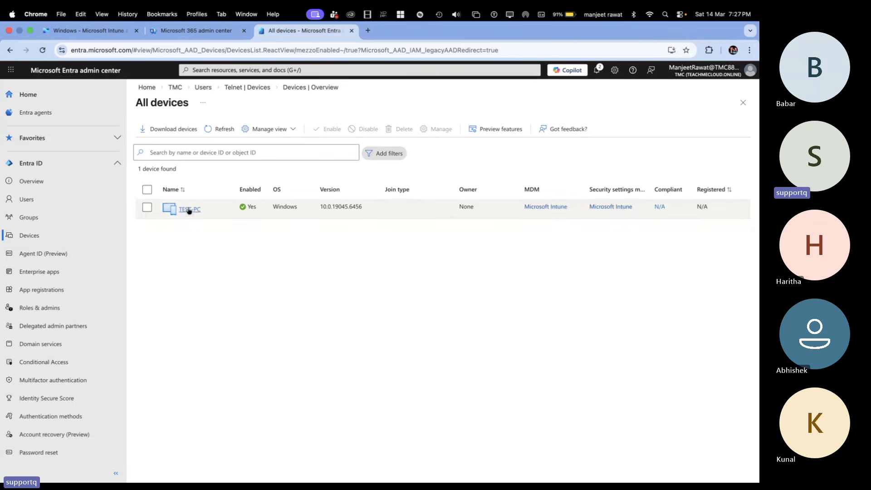
click(189, 210)
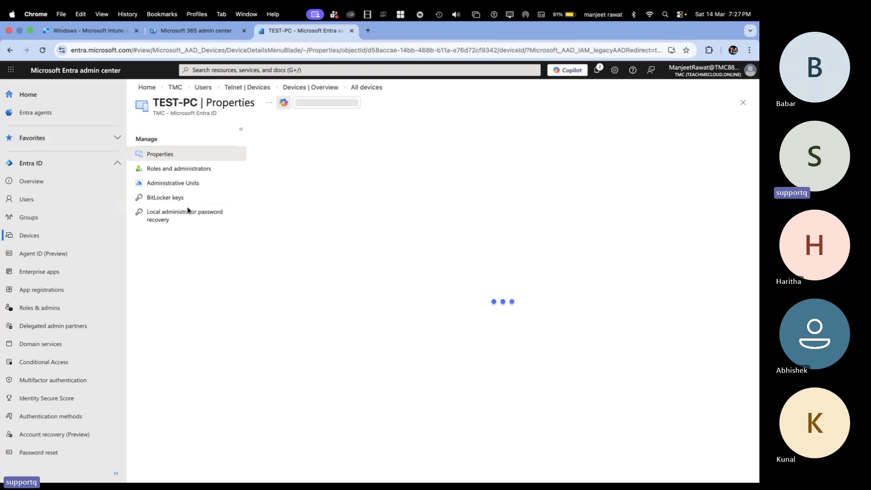
click(175, 202)
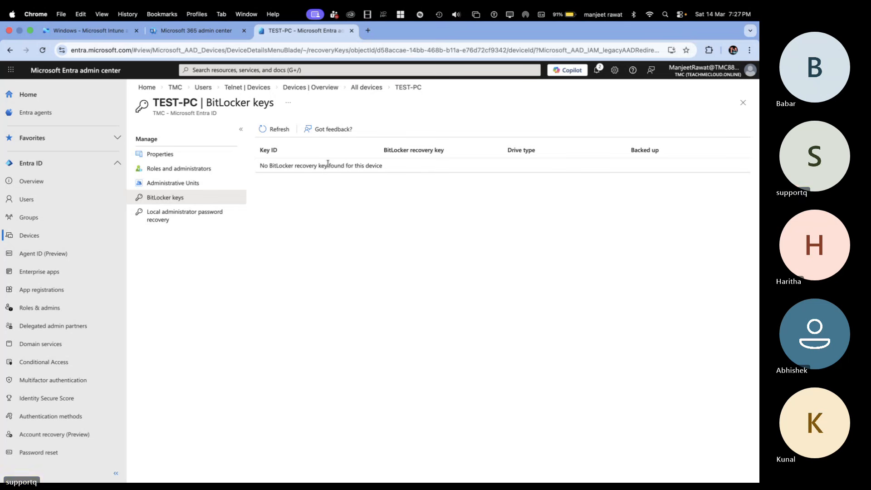
Step: Switch to the remote Windows PC and open Disk Management by running diskmgmt.msc
key(ctrl+Right)
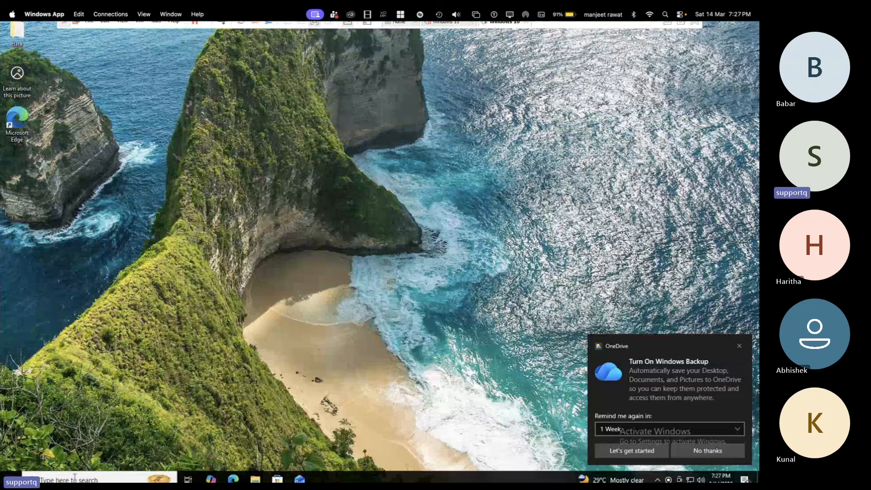
right_click(9, 478)
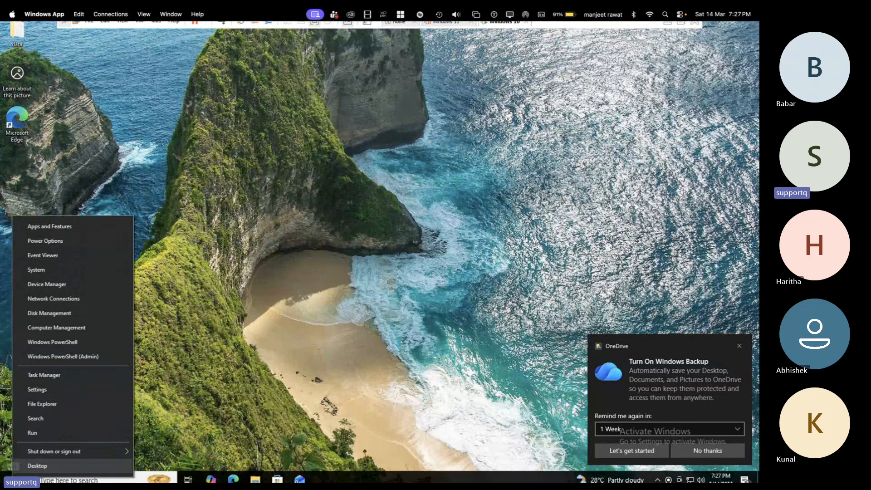
click(49, 433)
text(d)
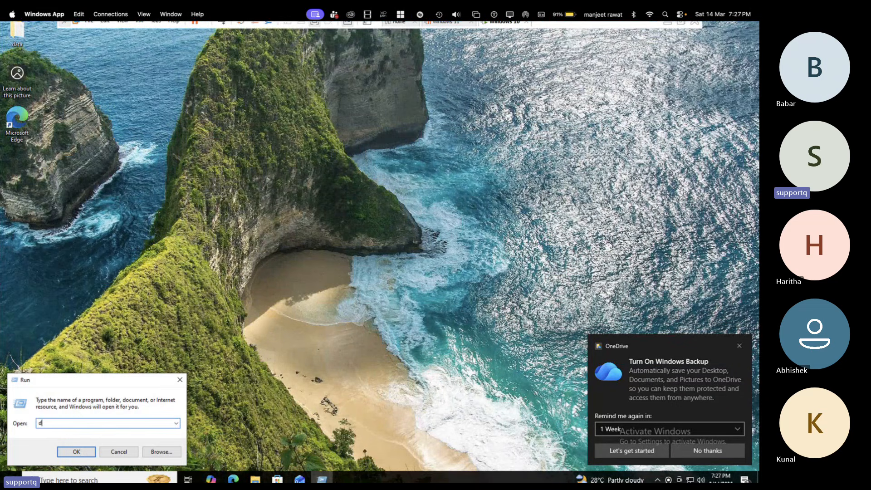
text(iskmgmt.msc)
key(Return)
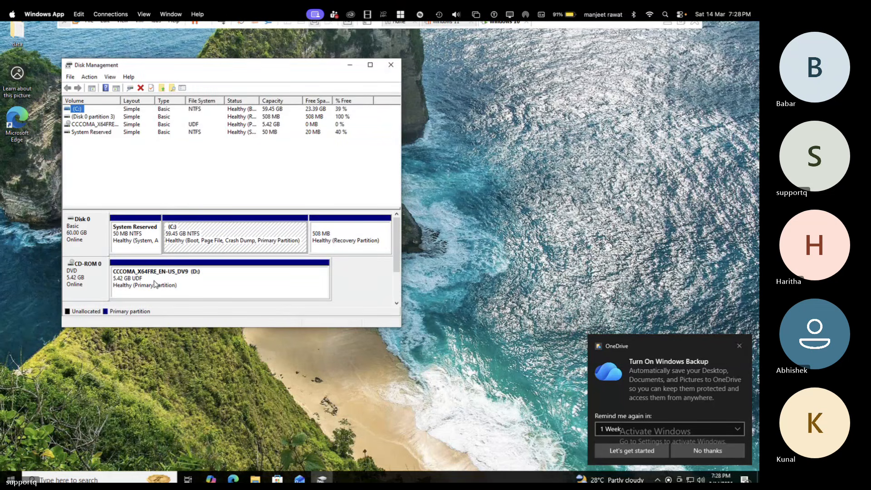
Step: Maximize Disk Management and shrink the C: volume by 15000 MB
right_click(195, 225)
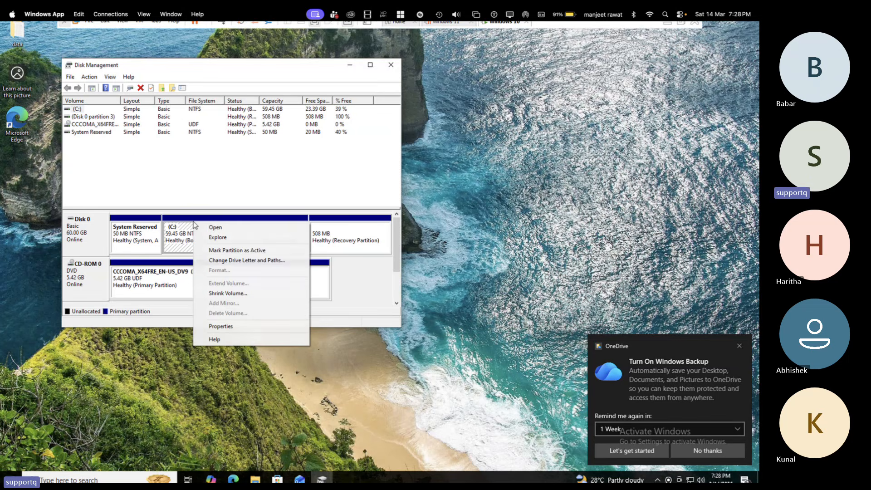
click(213, 294)
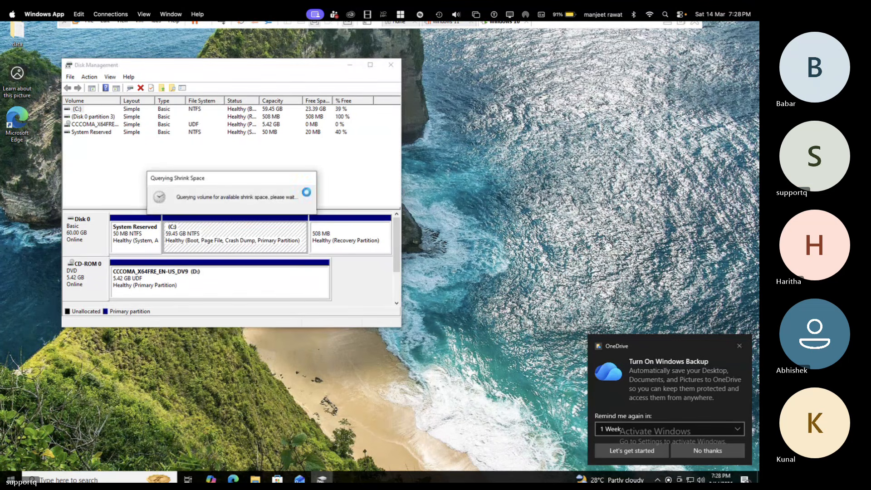
click(370, 65)
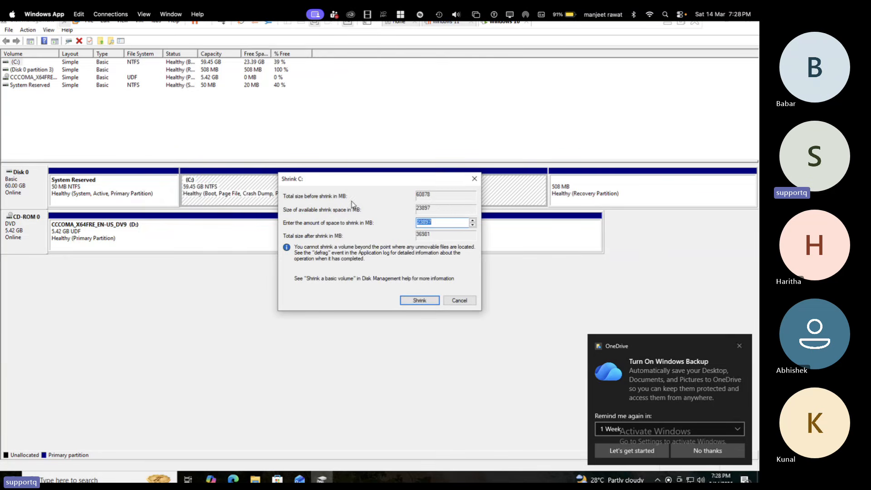
text(15000)
click(413, 299)
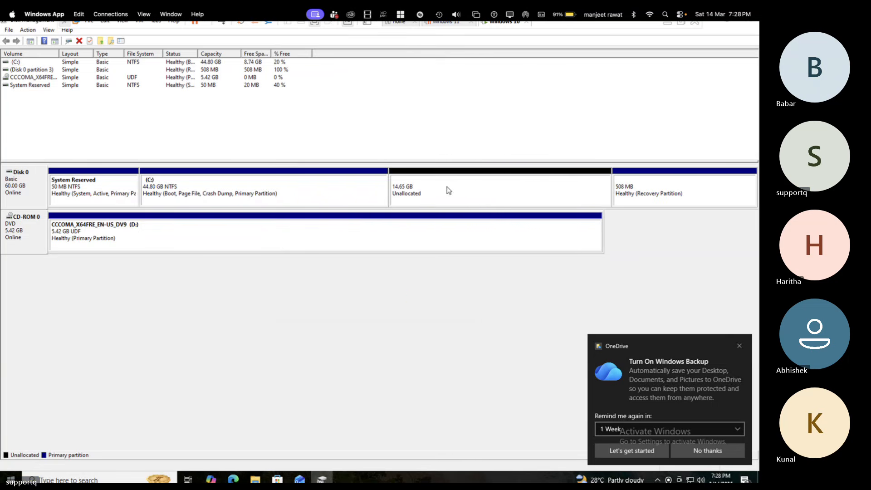
Step: Create a quick-formatted NTFS simple volume in the unallocated space with the default settings, and dismiss the OneDrive and AutoPlay notifications
right_click(448, 189)
click(468, 192)
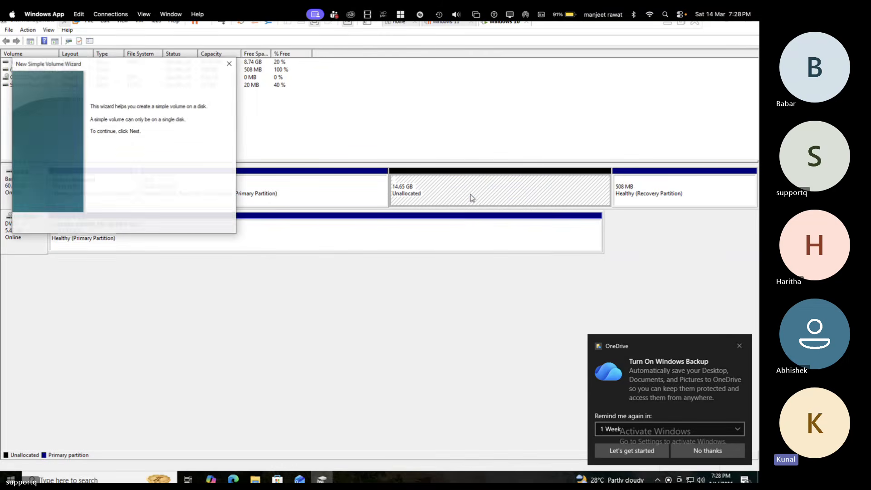
click(180, 225)
click(180, 225)
click(180, 225)
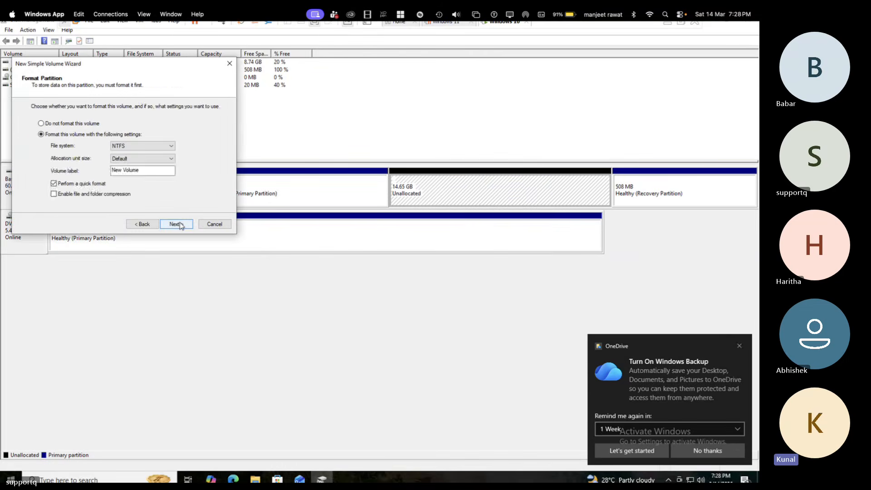
click(180, 225)
click(176, 224)
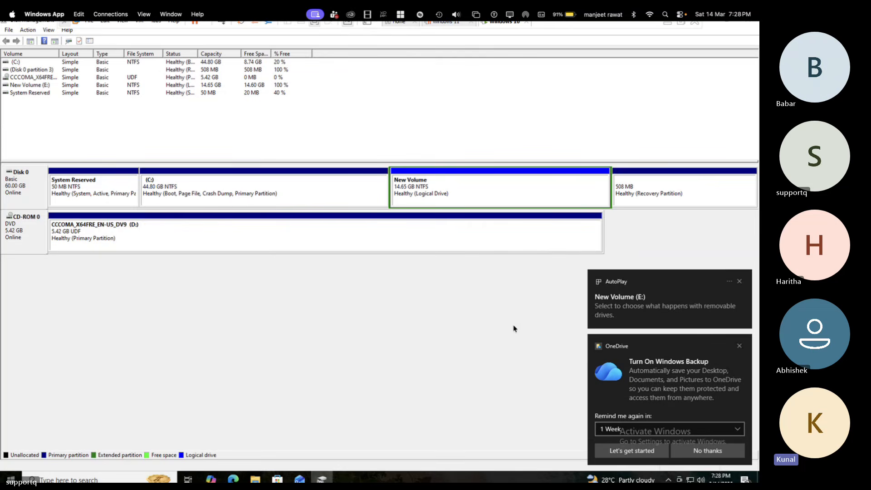
click(739, 347)
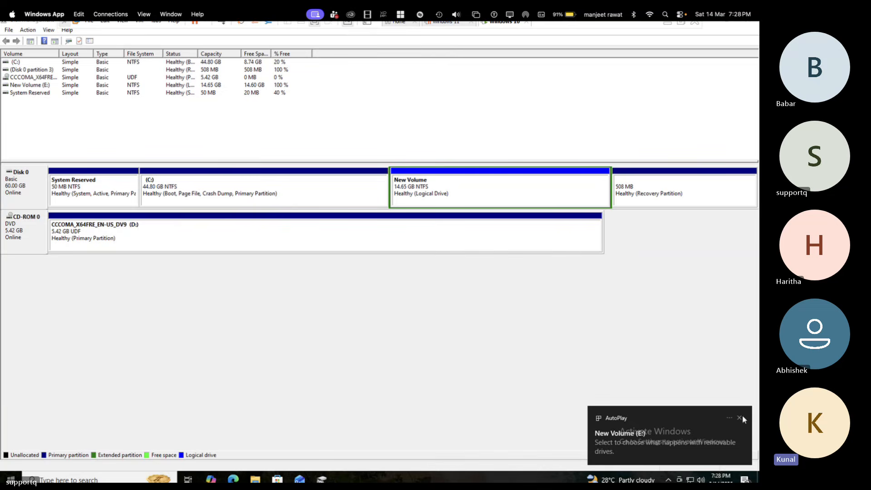
click(740, 418)
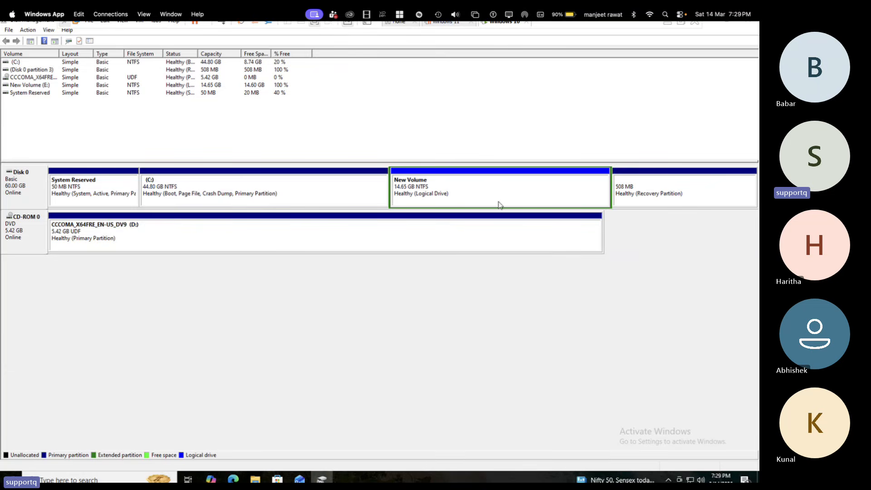
Step: Close Disk Management and open New Volume (E:) in File Explorer
click(756, 25)
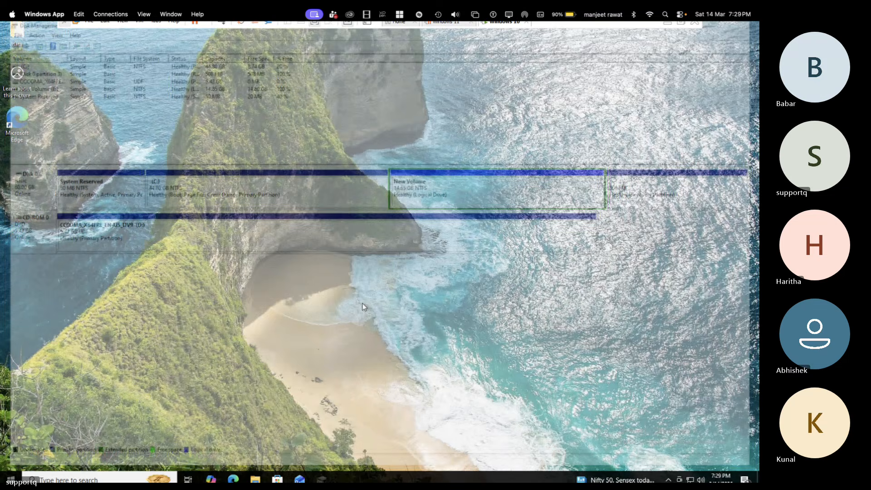
click(256, 479)
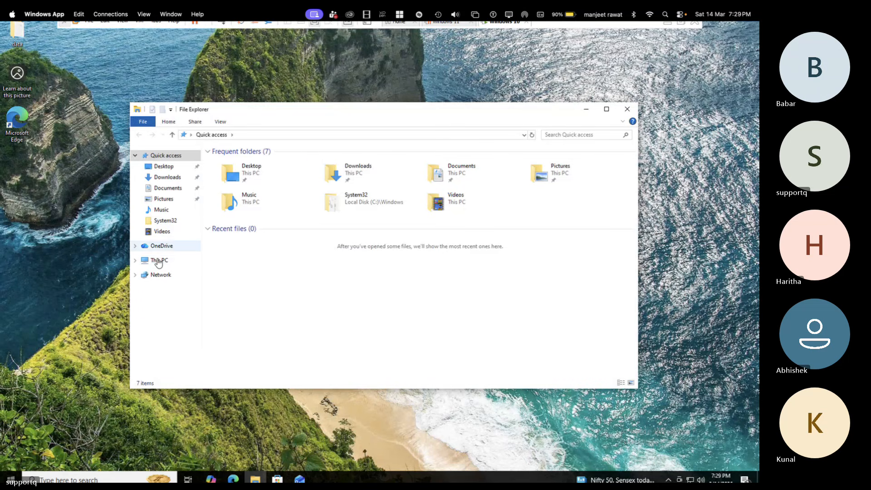
click(159, 261)
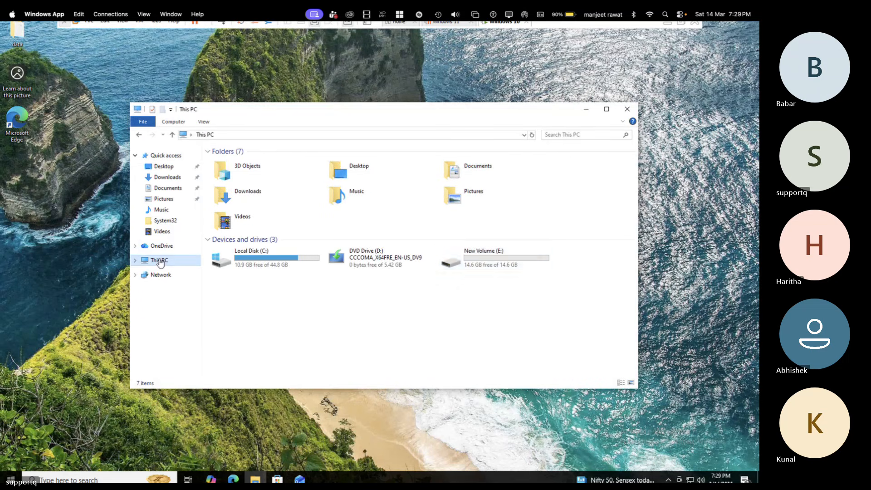
click(486, 264)
double_click(485, 264)
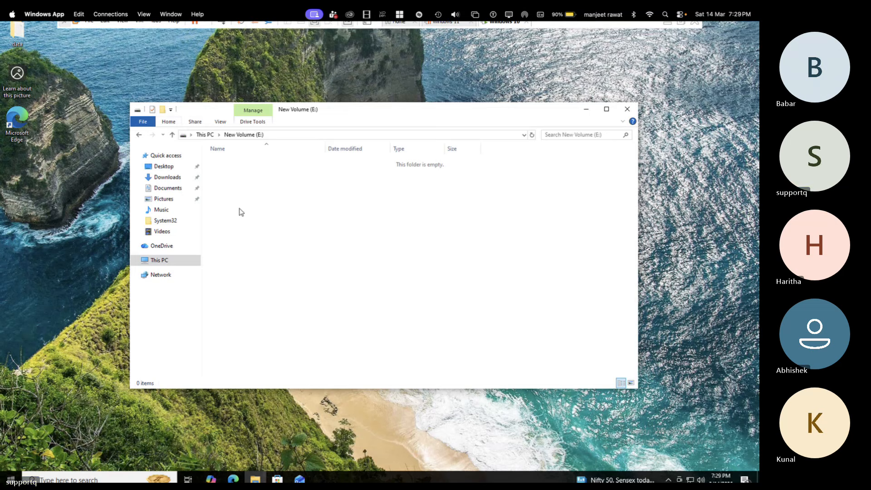
Step: Create a folder with the default name New folder on the E: drive and open it
click(162, 109)
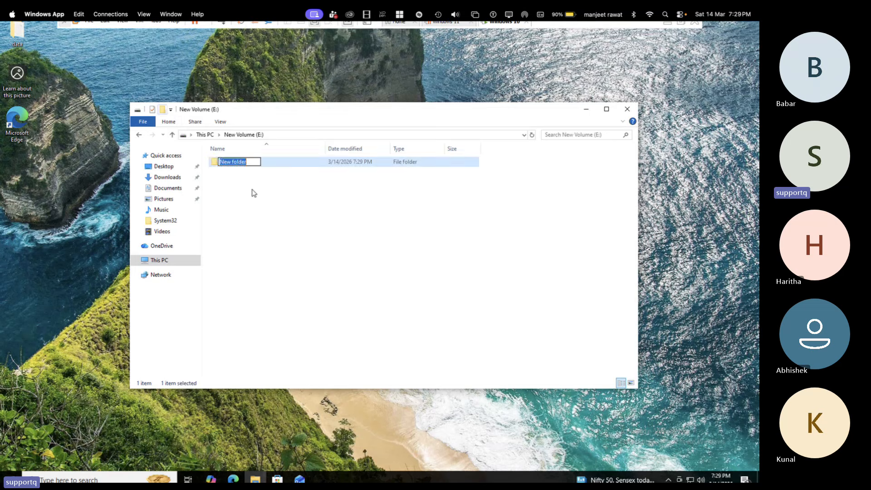
click(253, 193)
double_click(236, 163)
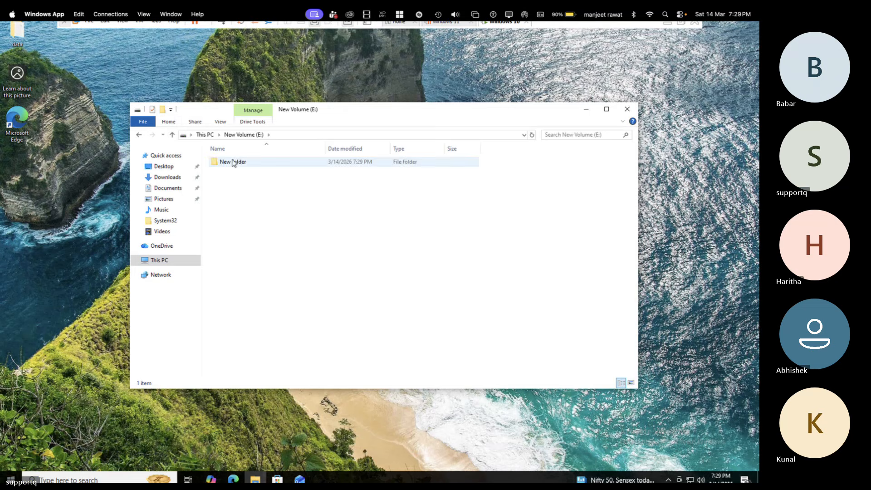
Step: Create a text document named test in the new folder on the E: drive and open it in Notepad
right_click(255, 224)
mouse_move(293, 331)
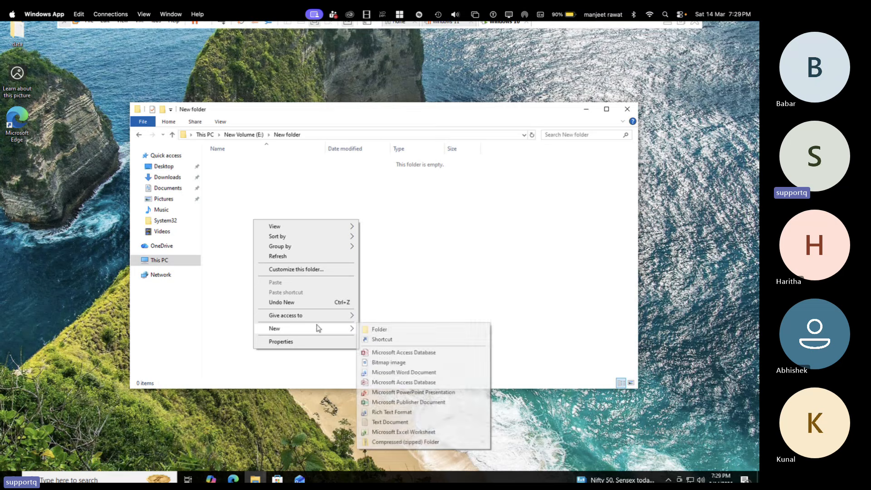
click(375, 422)
text(t)
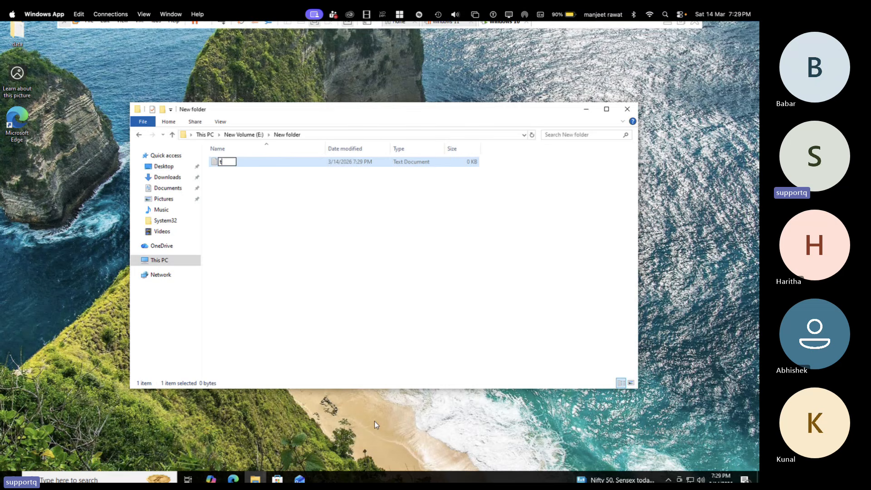
text(est)
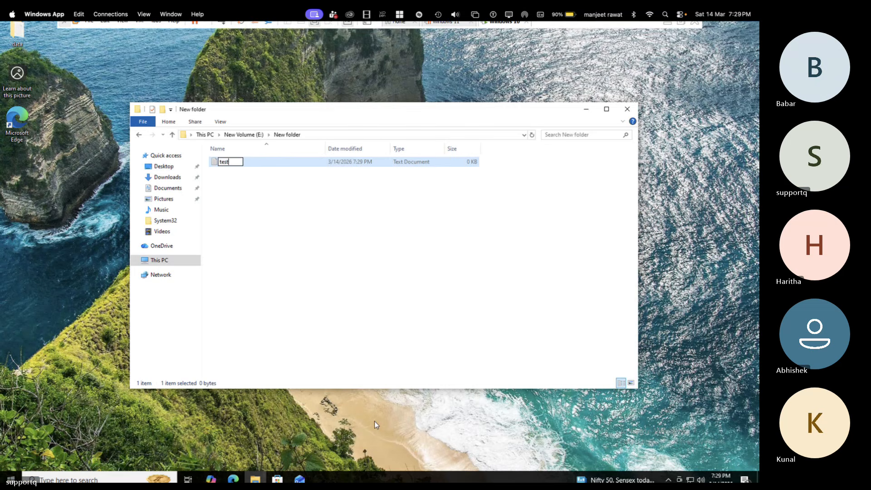
key(Return)
key(Return)
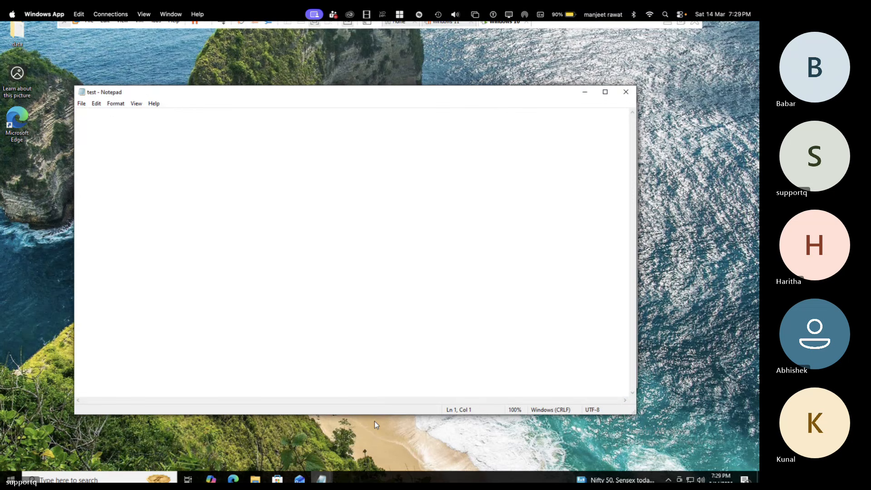
Step: Write "This is test file for bit locker practical" in the test document, save it, and close Notepad
text(This is test)
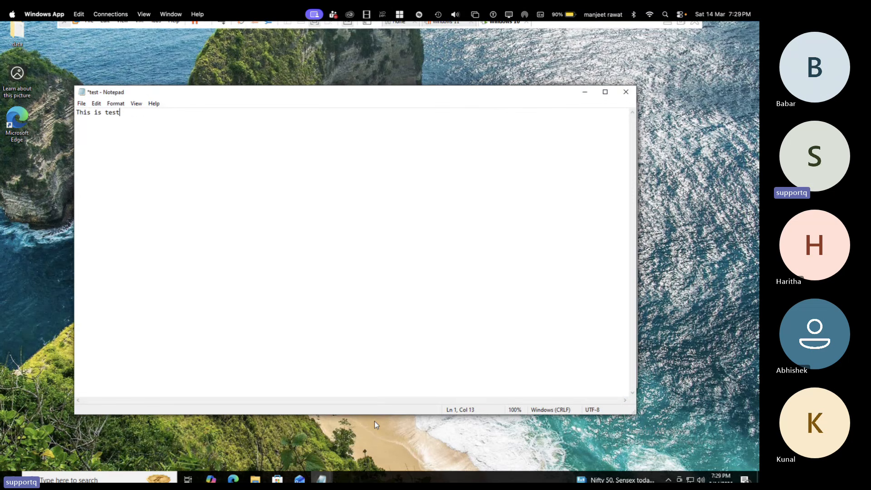
text( file for )
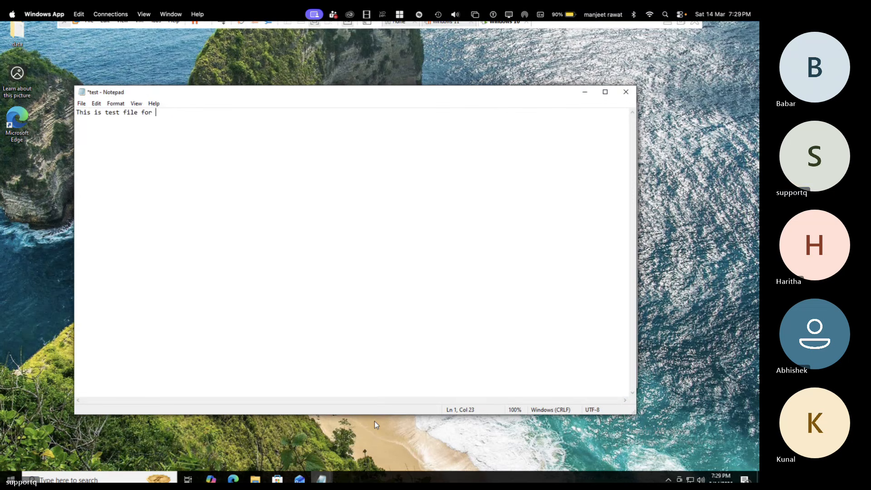
text(bit locke)
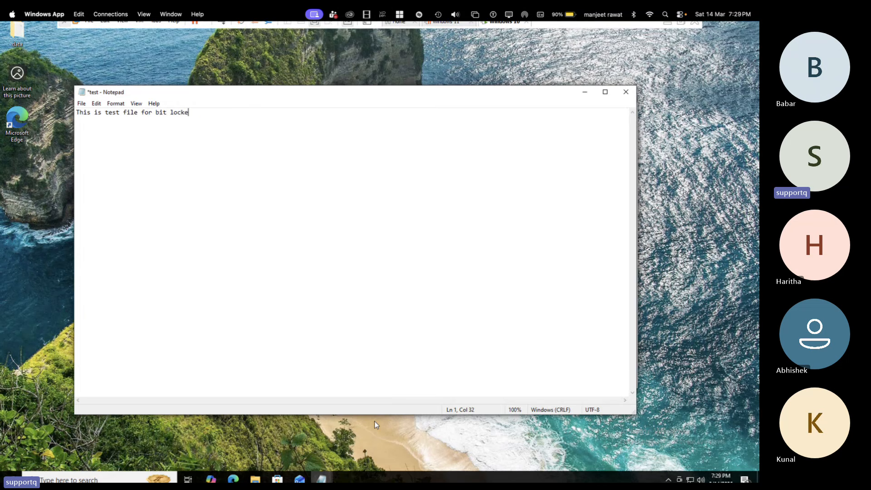
text(r practical)
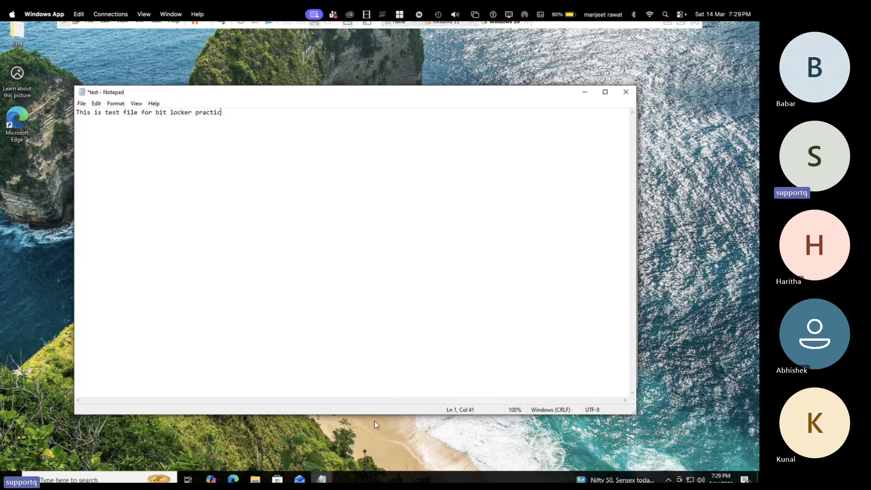
click(625, 92)
click(361, 253)
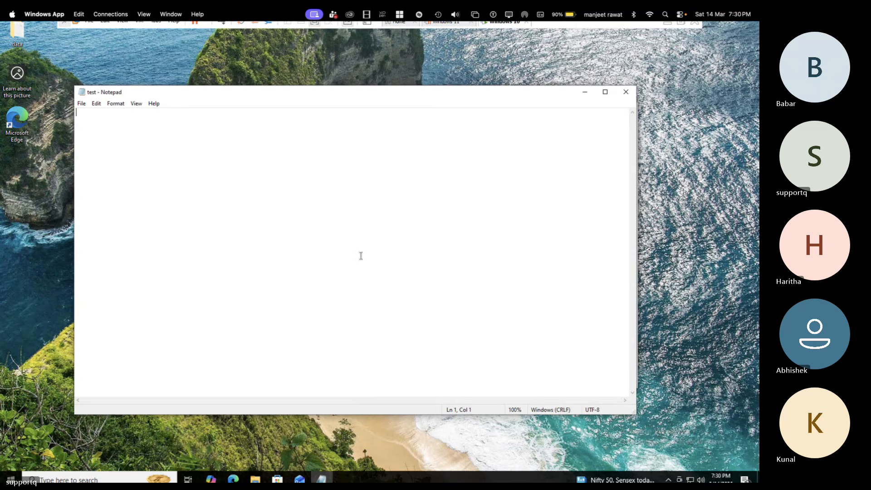
click(626, 91)
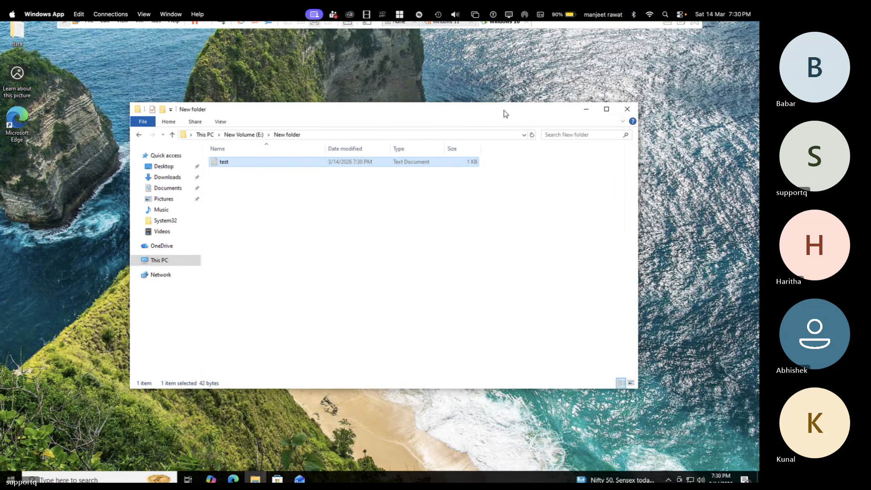
Step: Close File Explorer and try to open Manage BitLocker through Windows search
click(627, 111)
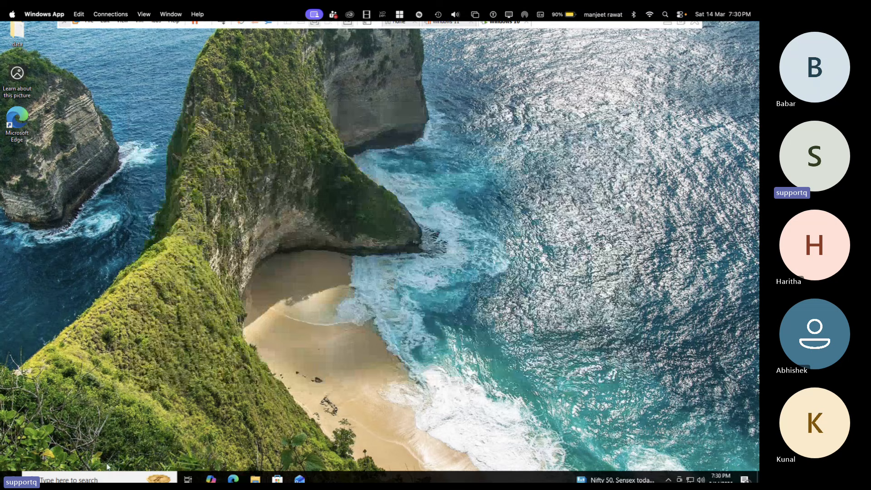
click(97, 478)
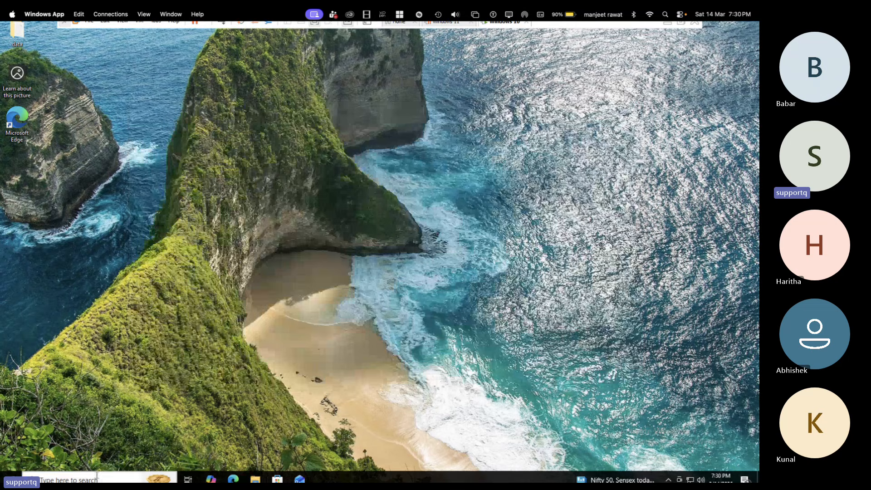
text(bit)
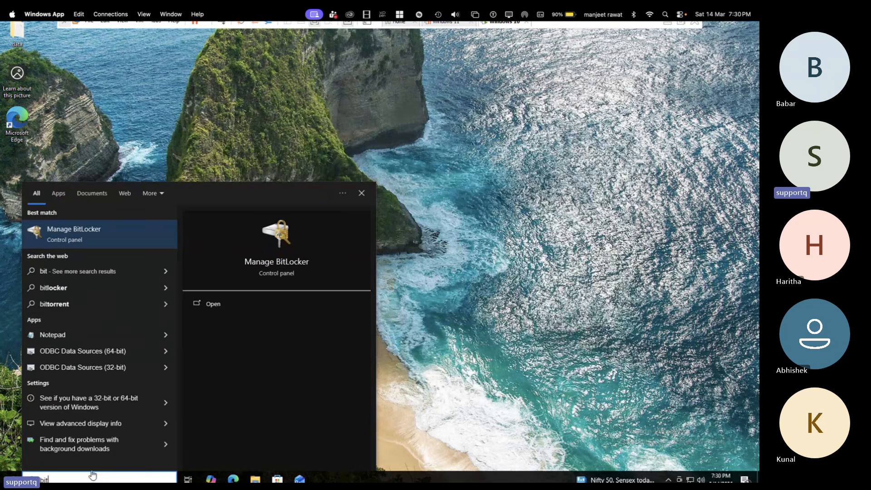
click(71, 236)
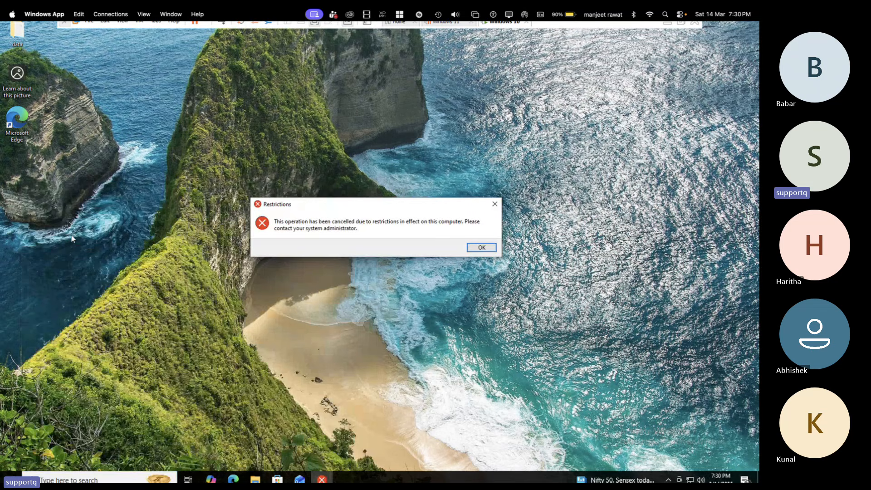
Step: Switch to Chrome and examine TEST-PC's Prohibit access to Control Panel and PC settings details under Demo-Policy in Intune's Windows configuration
key(ctrl+Left)
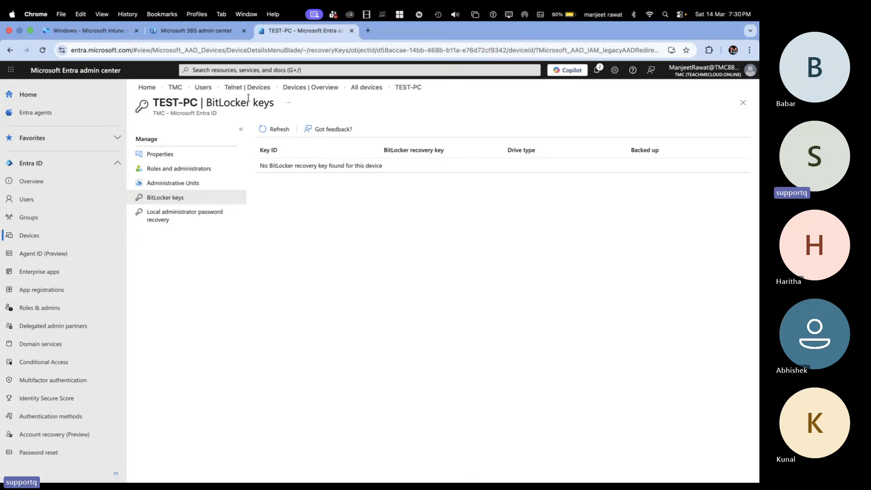
click(89, 32)
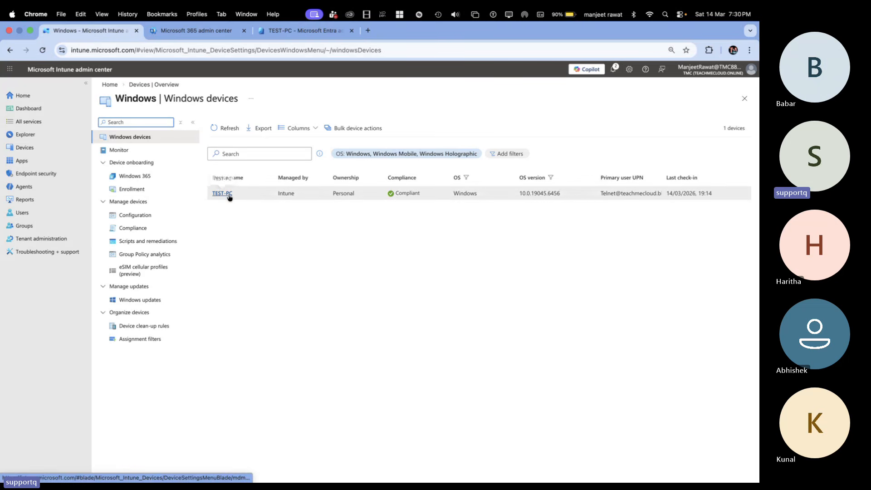
click(136, 215)
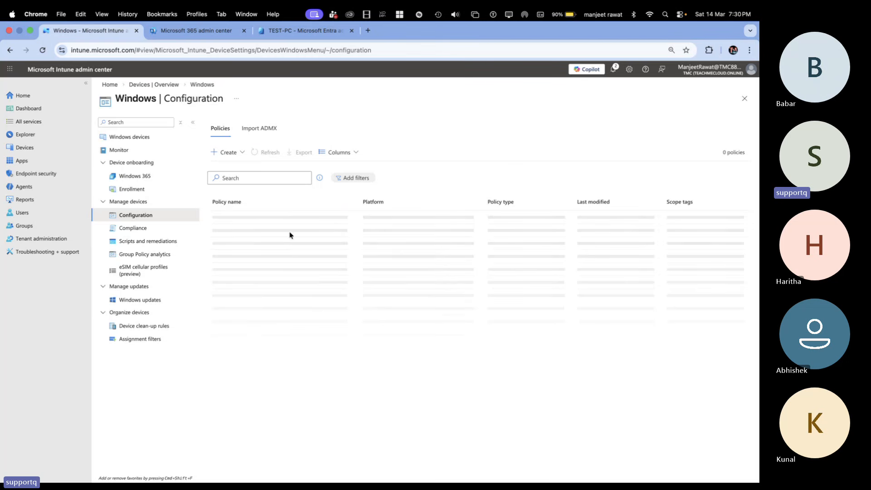
click(230, 217)
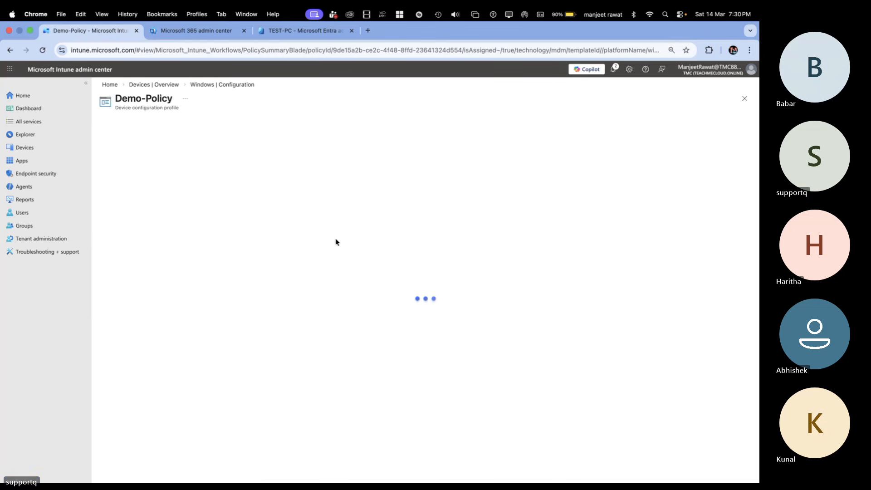
click(121, 192)
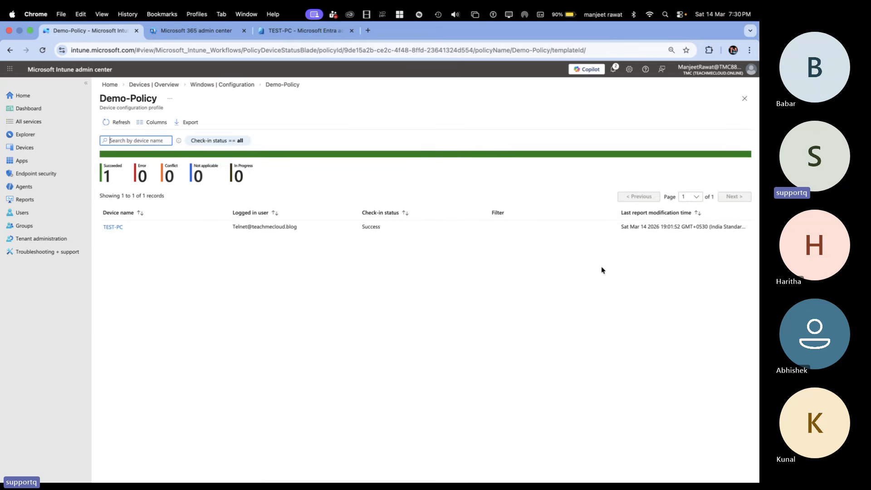
click(114, 227)
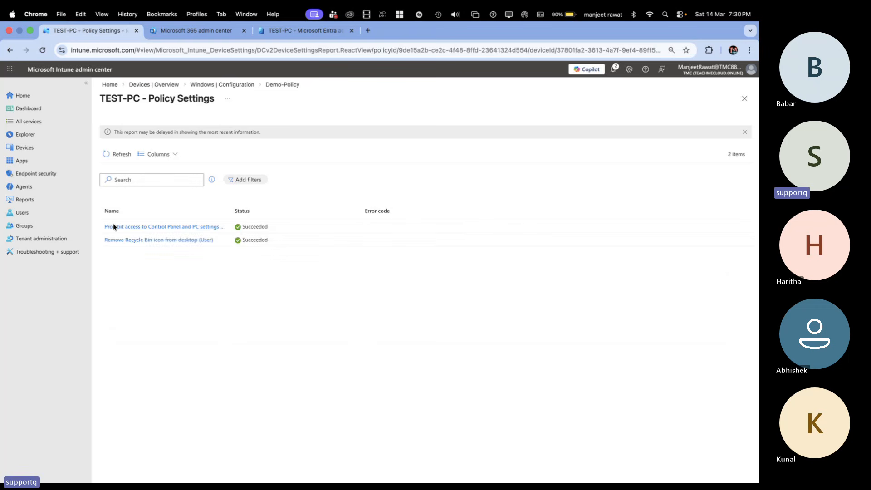
click(176, 231)
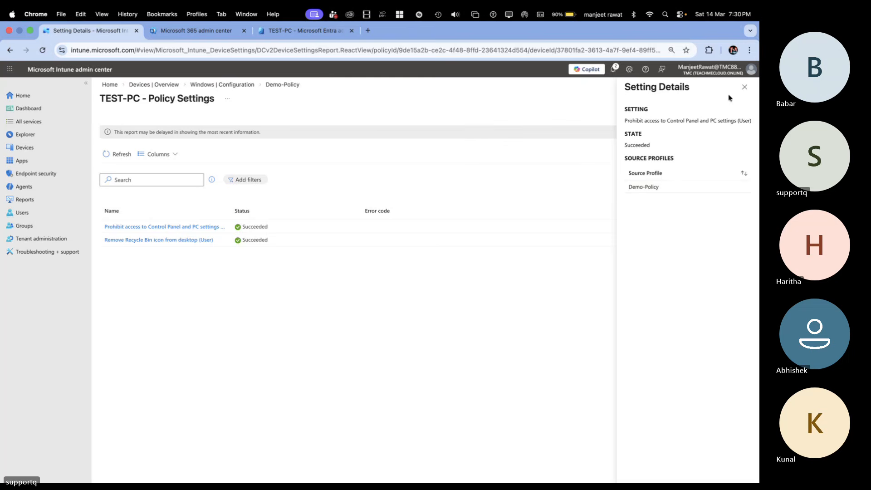
click(744, 88)
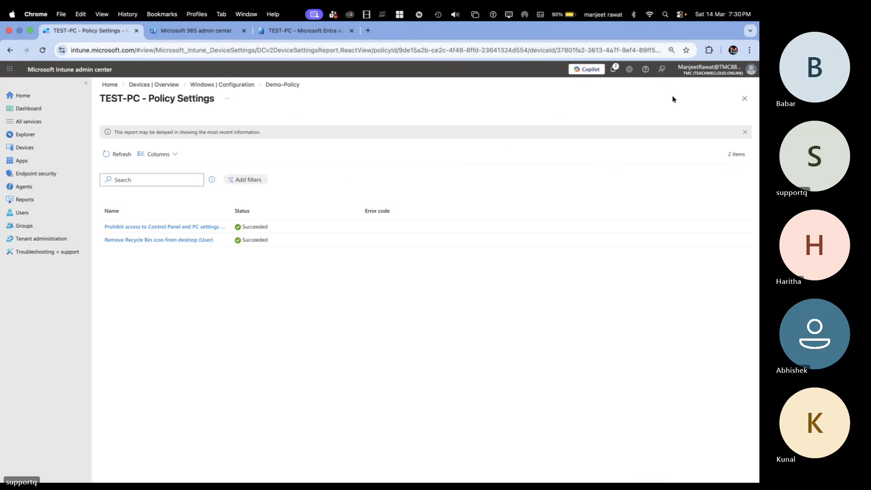
Step: Return to the Windows configuration policies and delete Demo-Policy, confirming the deletion
click(235, 84)
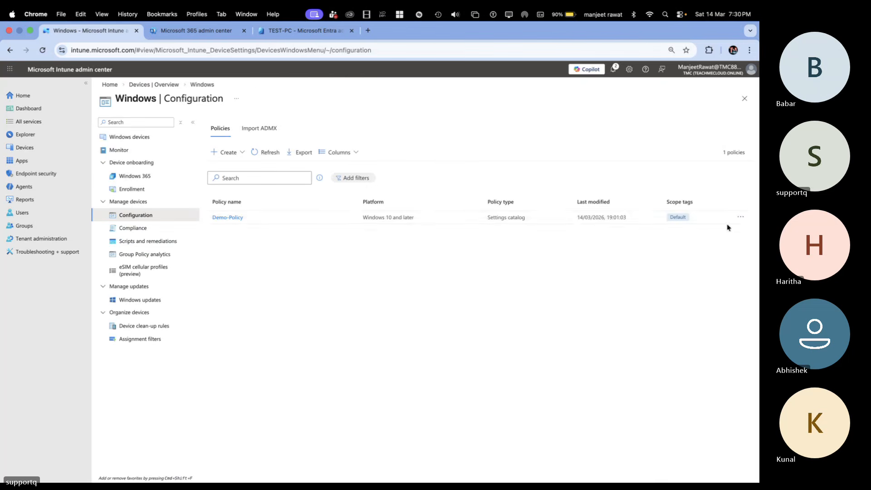
click(741, 217)
click(705, 259)
click(472, 319)
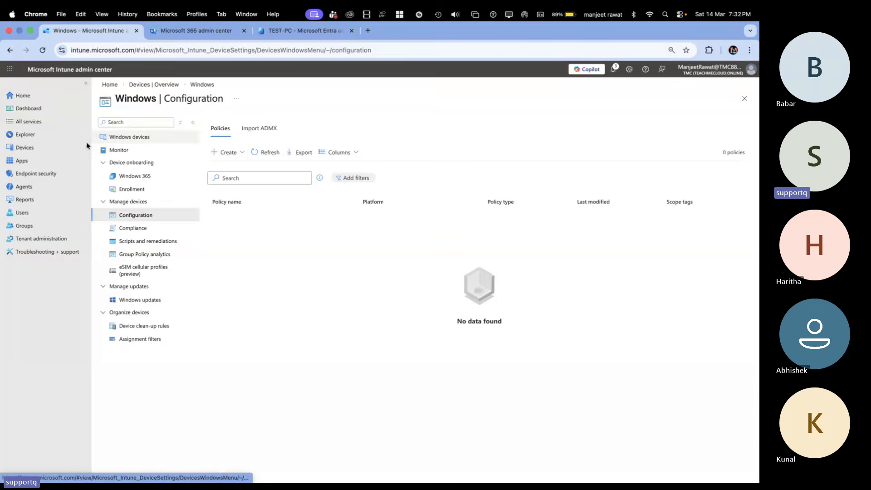
Step: Open TEST-PC from Intune's Windows devices and sync it, confirming the action
click(40, 153)
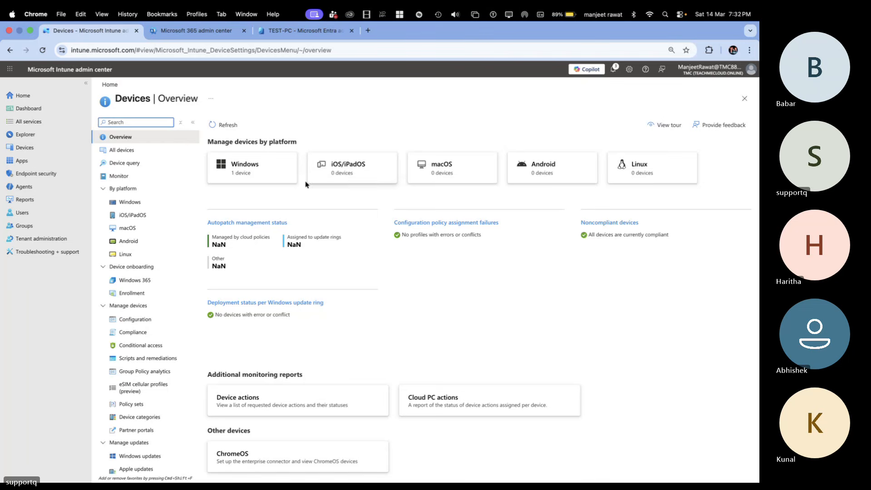
click(260, 172)
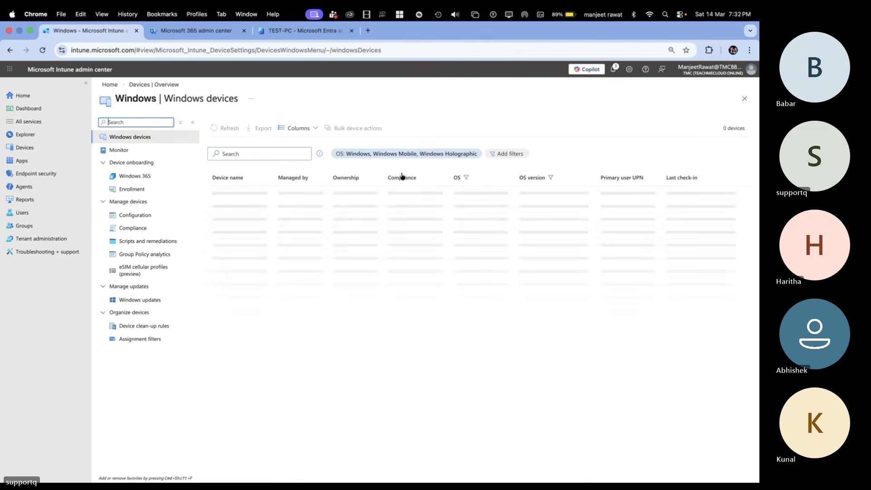
click(229, 194)
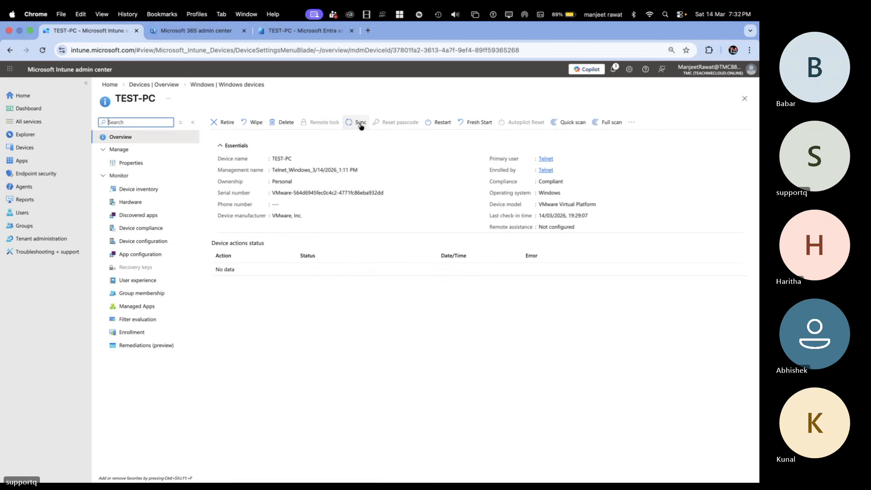
click(358, 122)
click(224, 173)
Step: Switch to the Windows 10 virtual machine, dismiss the restriction message, and try to open Manage BitLocker again
key(ctrl+Right)
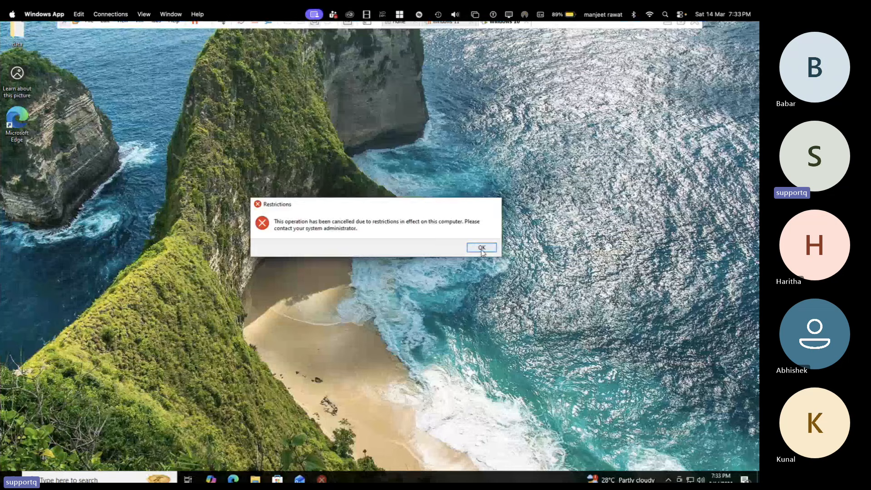
click(483, 248)
click(77, 480)
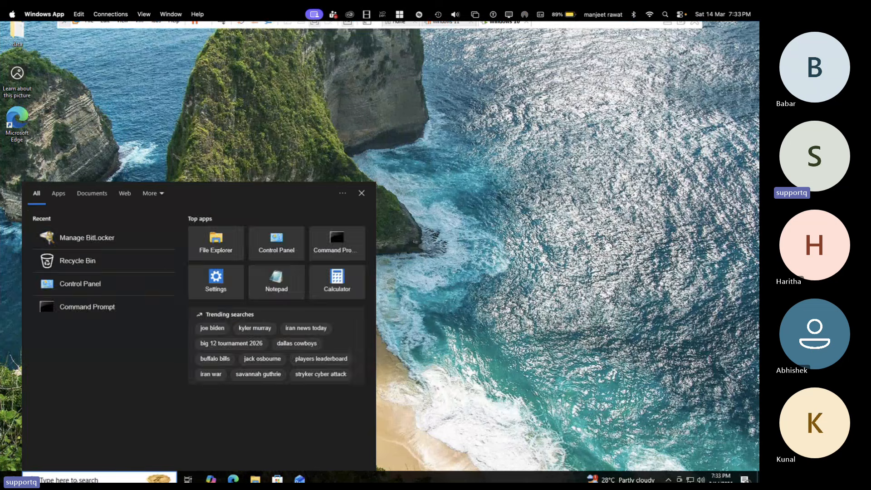
text(bi)
key(Return)
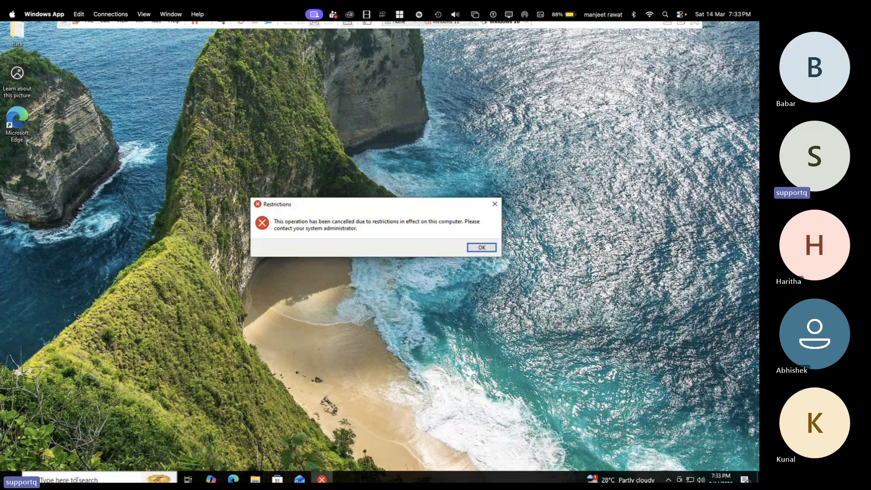
click(481, 248)
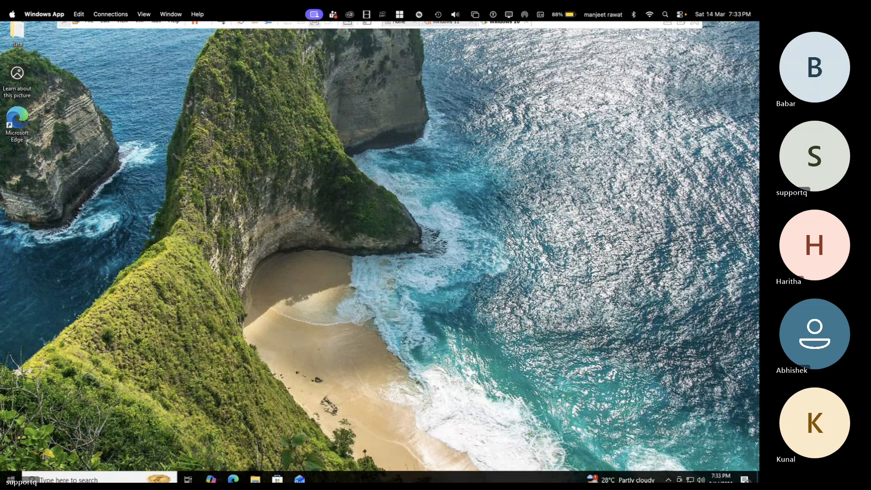
Step: Reset the Windows 10 virtual machine in VMware
right_click(511, 26)
mouse_move(549, 47)
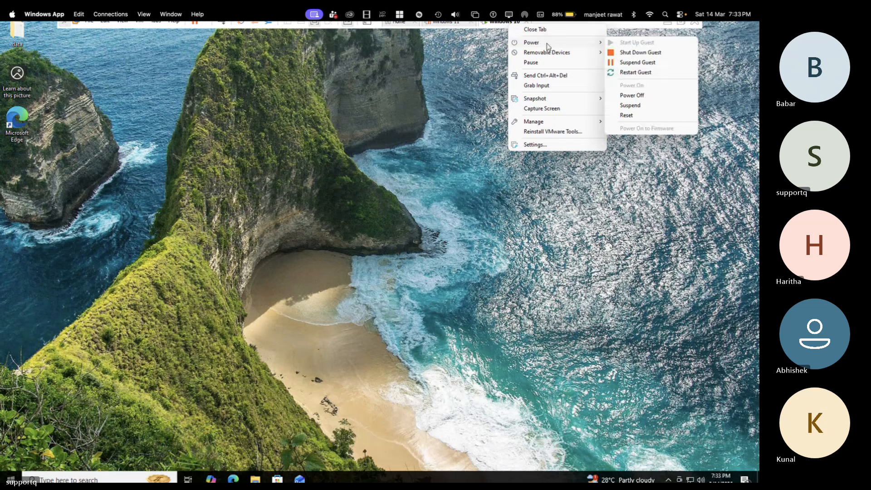
click(628, 114)
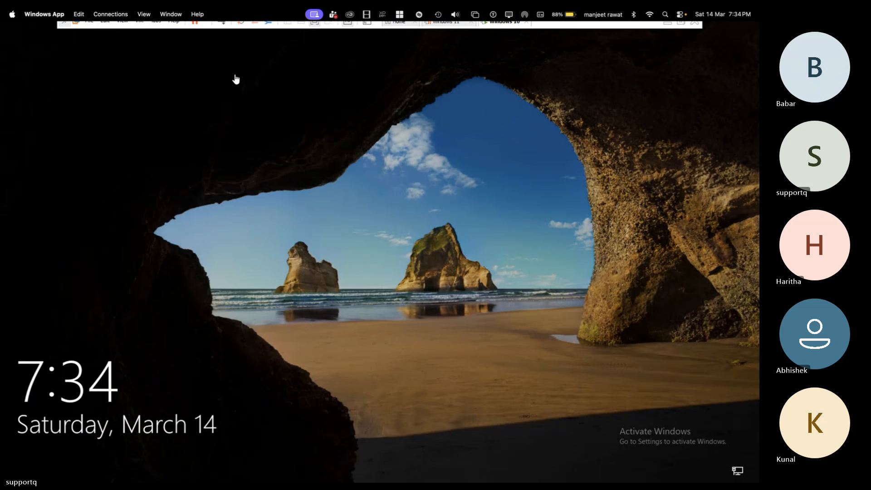
Step: Unlock the Windows lock screen and sign in to the Admin account with its password
key(space)
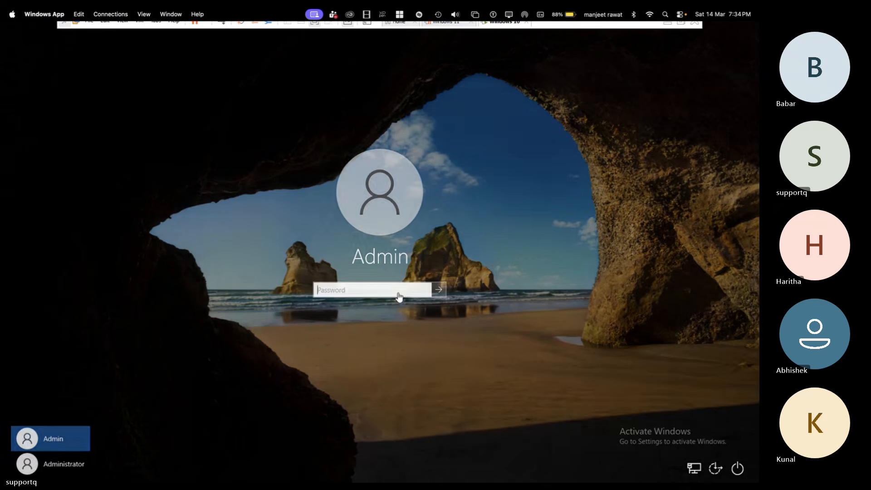
text(••••)
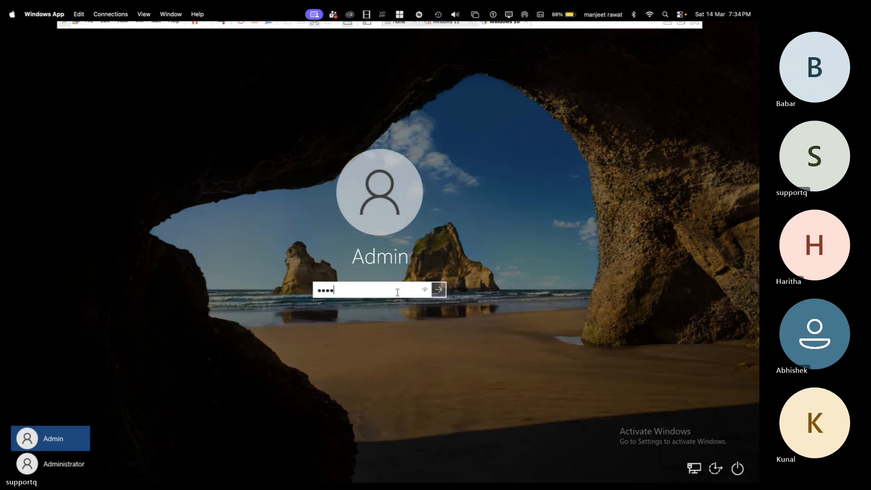
text(•••••)
key(Return)
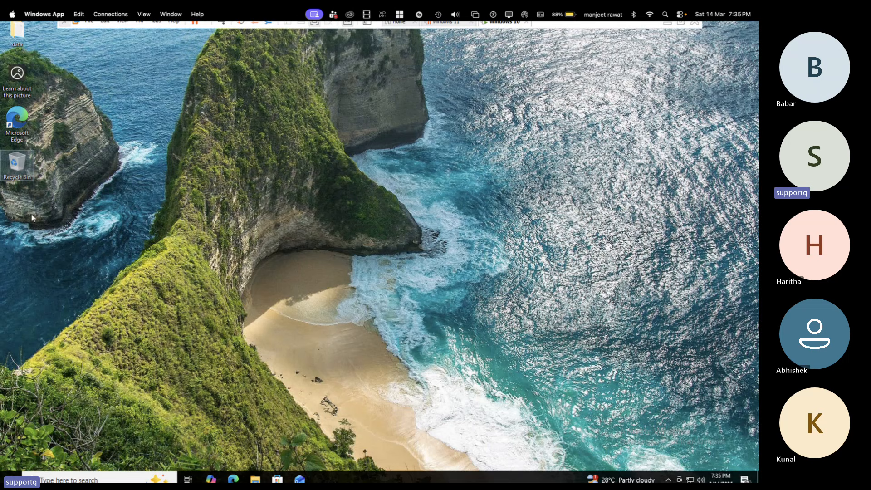
Step: Search Windows for "bit" and open Manage BitLocker
click(68, 479)
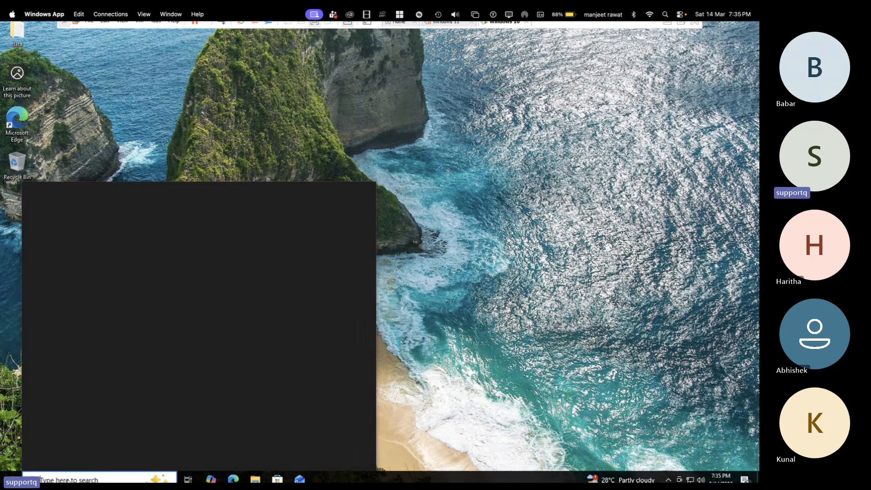
text(boi)
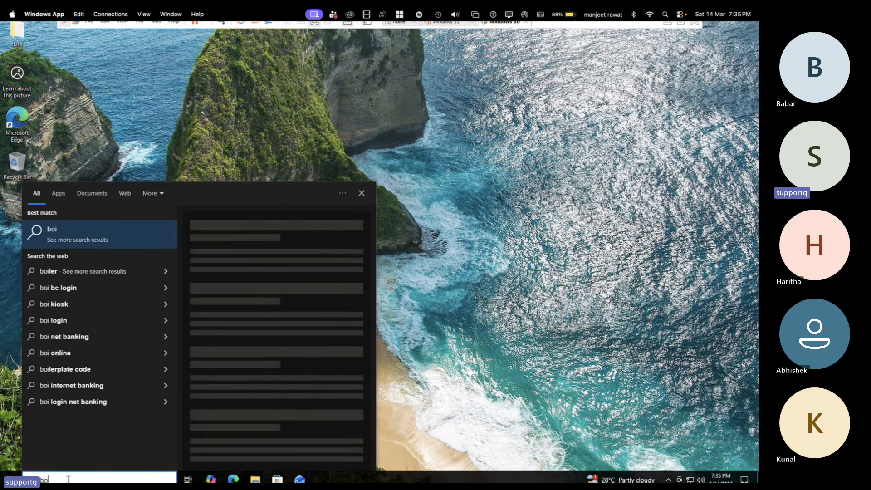
key(BackSpace)
key(BackSpace)
text(it)
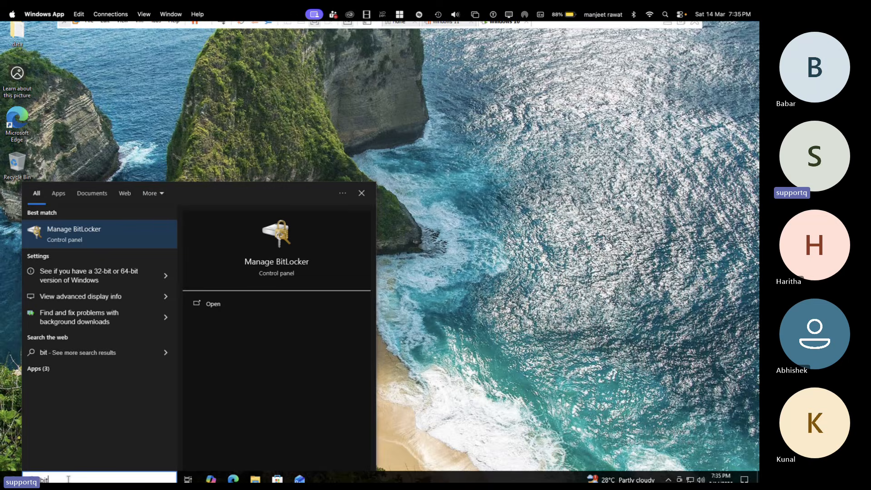
key(Return)
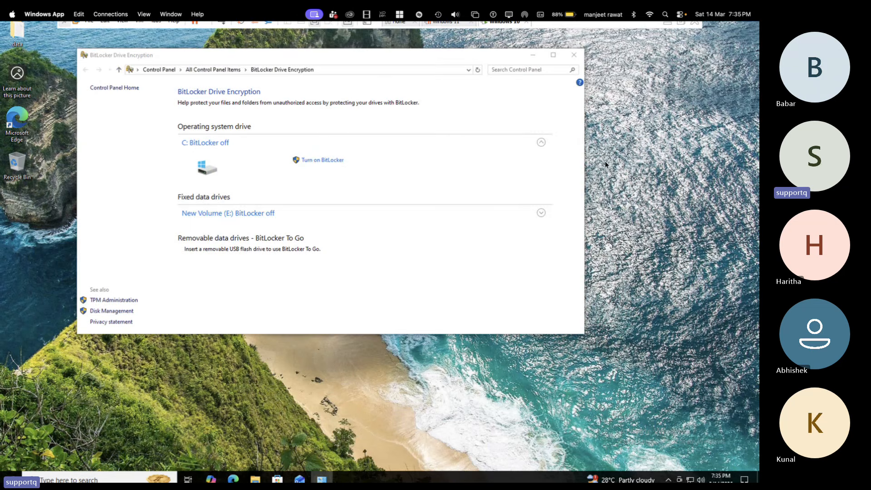
Step: Turn on BitLocker for New Volume (E:) with password unlocking, entering and re-entering the drive password, and continue to the recovery key backup
click(239, 217)
click(329, 231)
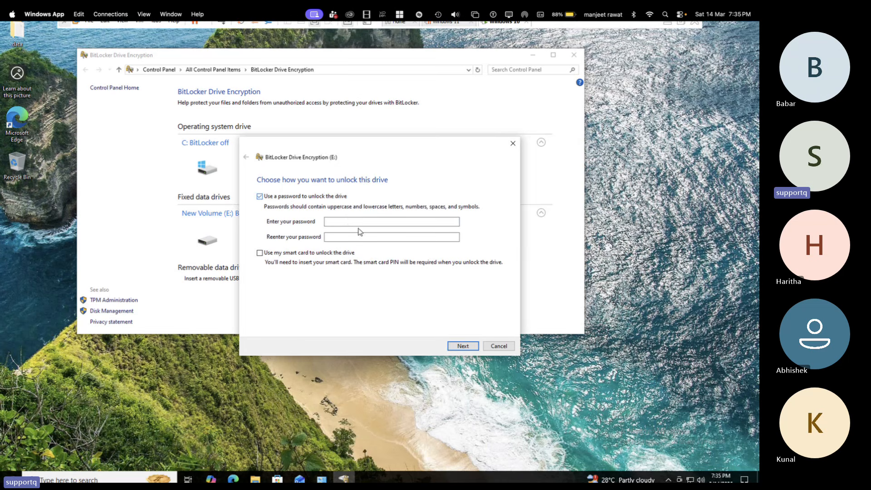
click(350, 221)
text(a)
key(BackSpace)
text(****************)
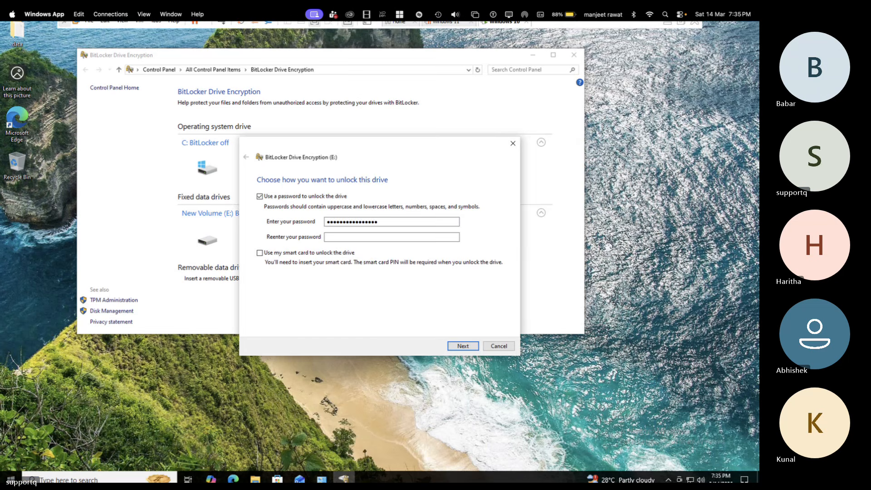
key(Tab)
text(*******)
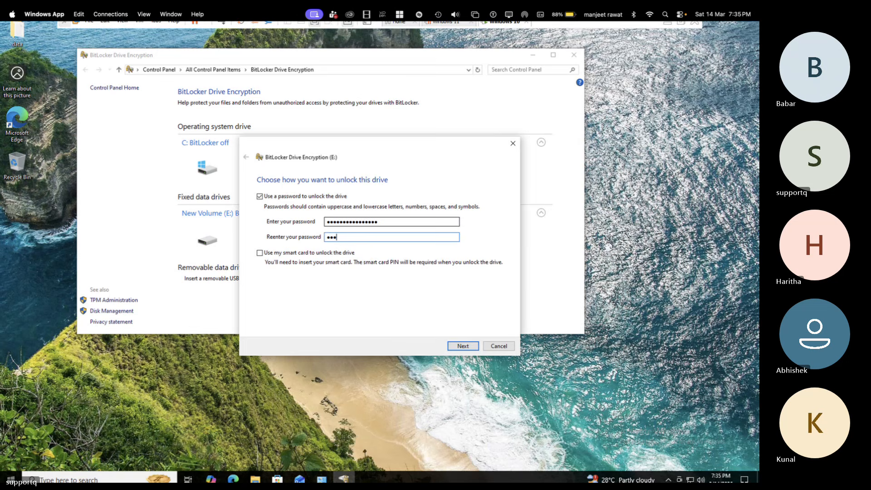
text(*********)
click(456, 347)
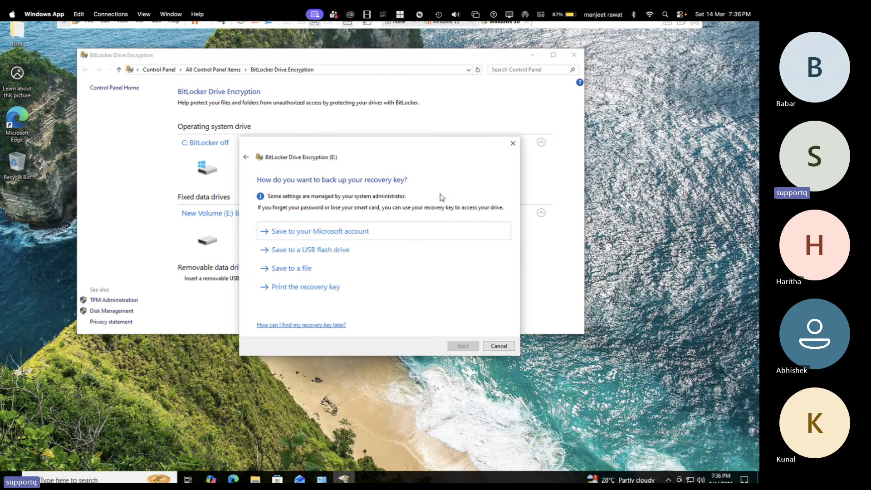
Step: Try backing up the recovery key to the Microsoft account, then save it as a text file in the Desktop's data folder
click(327, 234)
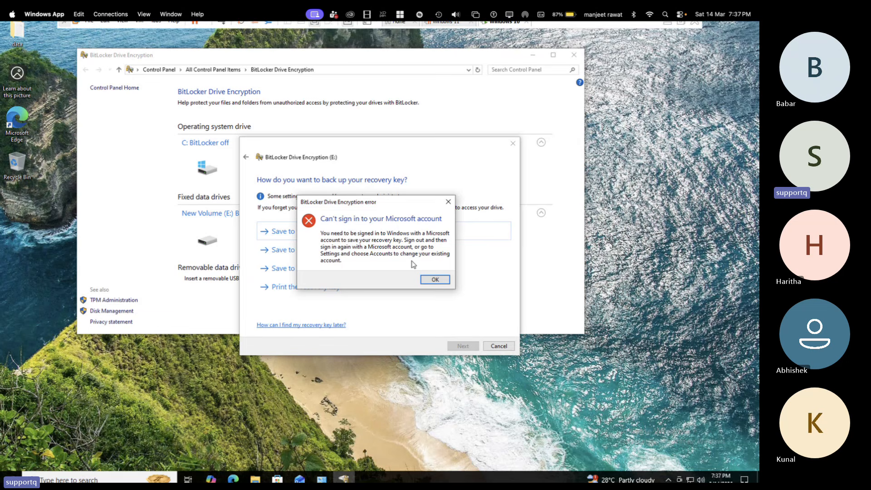
click(437, 280)
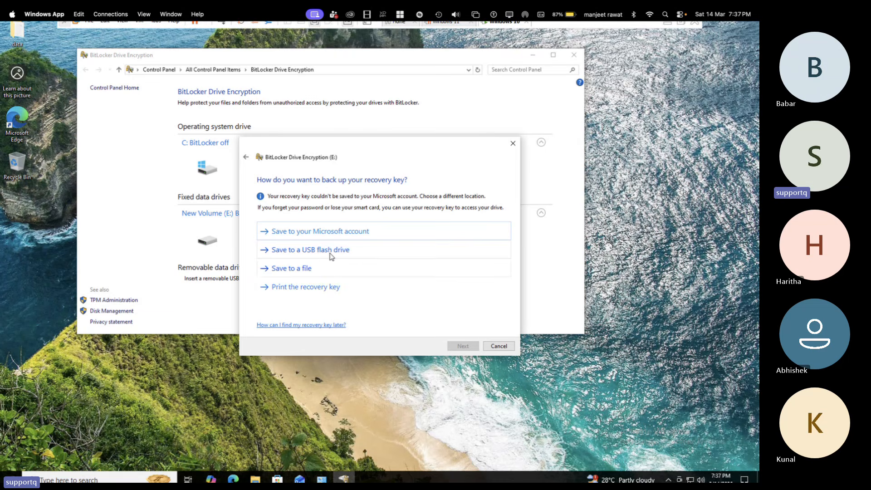
click(297, 271)
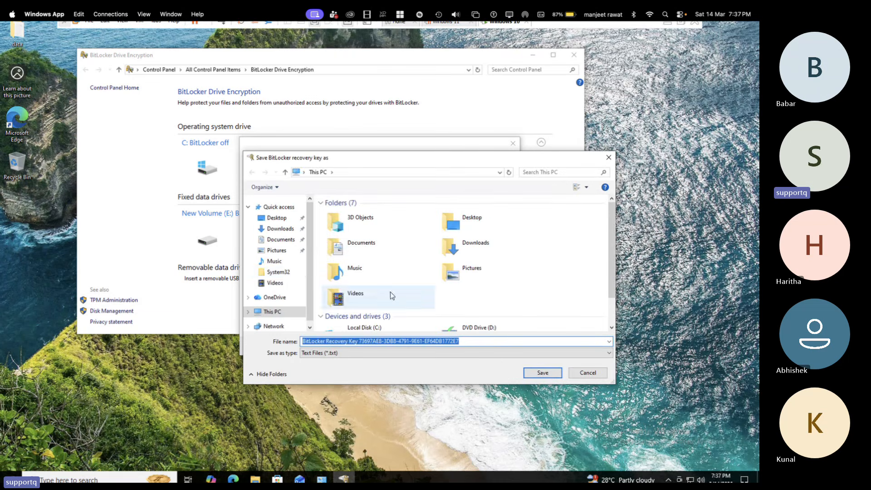
click(276, 221)
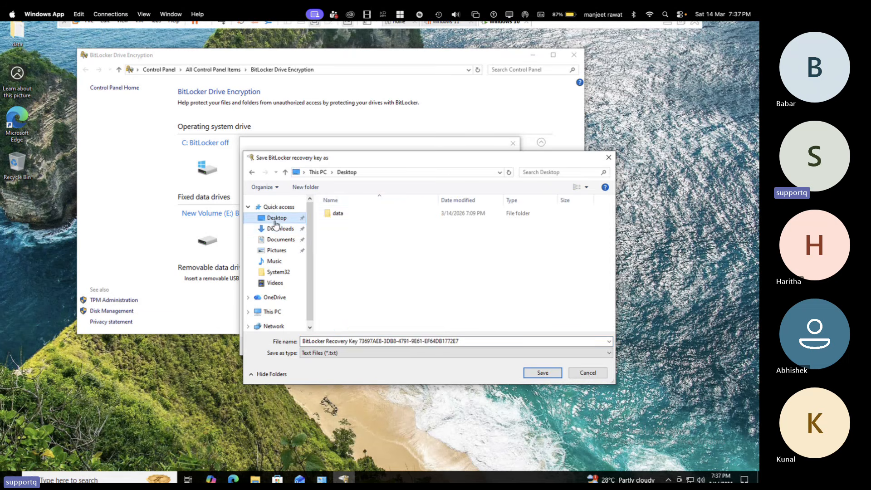
double_click(356, 216)
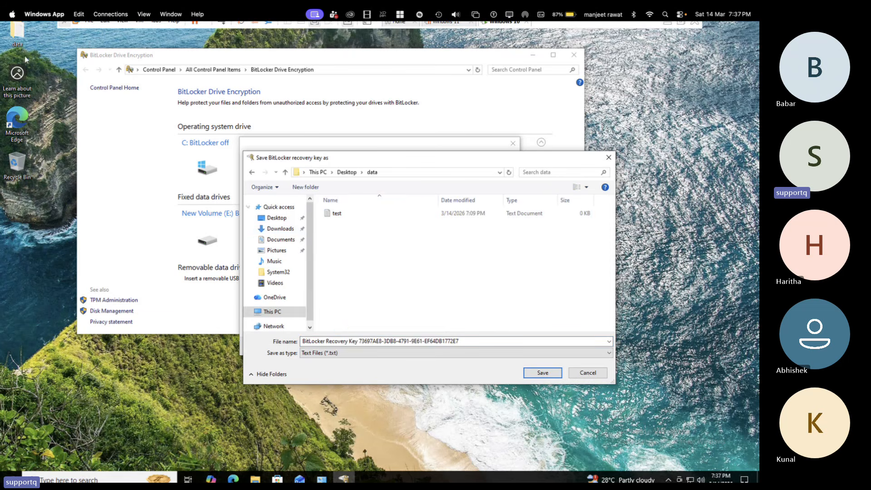
click(546, 376)
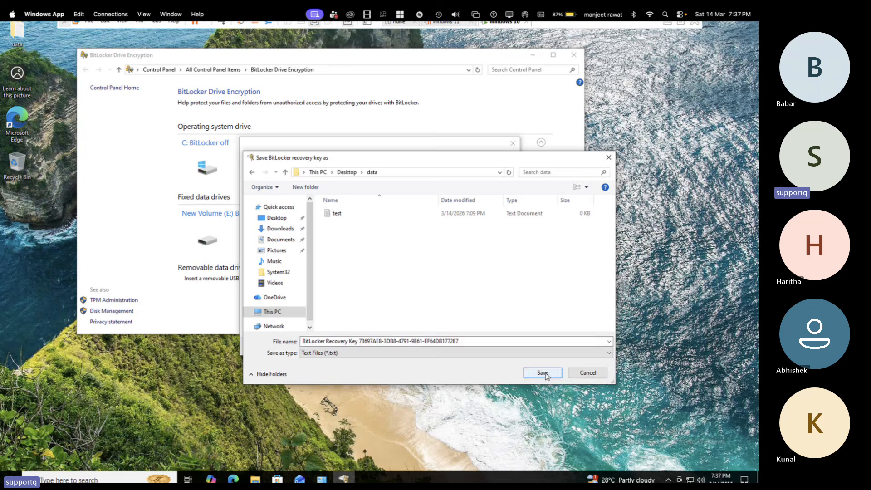
Step: Keep the default encryption options, including New encryption mode, and start encrypting the E: volume
click(466, 346)
click(463, 346)
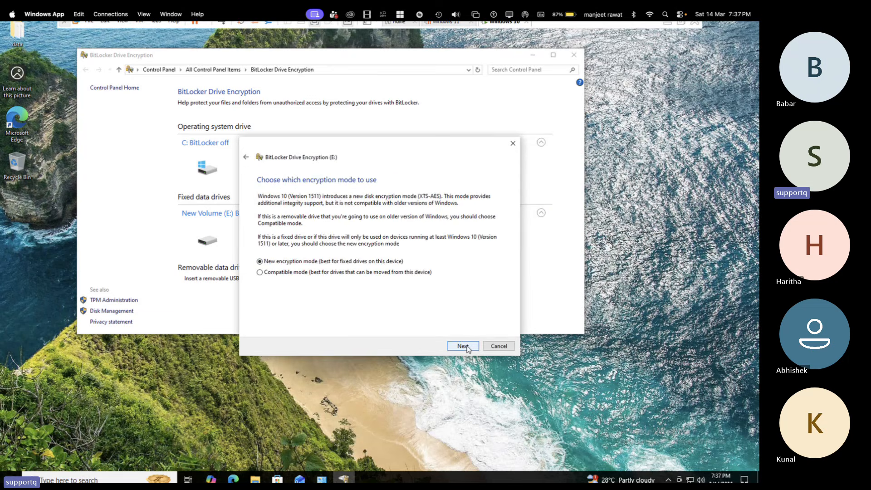
click(463, 346)
click(466, 348)
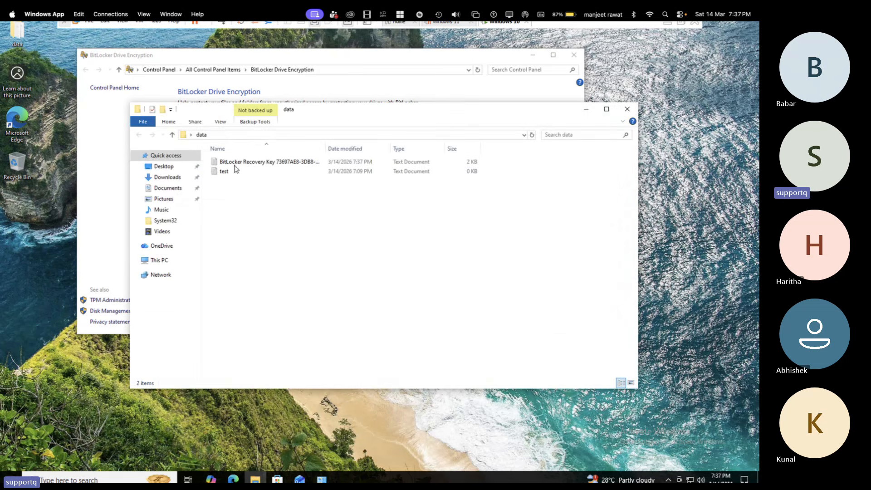
Step: Open the saved BitLocker recovery key file in the data folder and highlight its identifier and recovery key
click(260, 162)
double_click(260, 162)
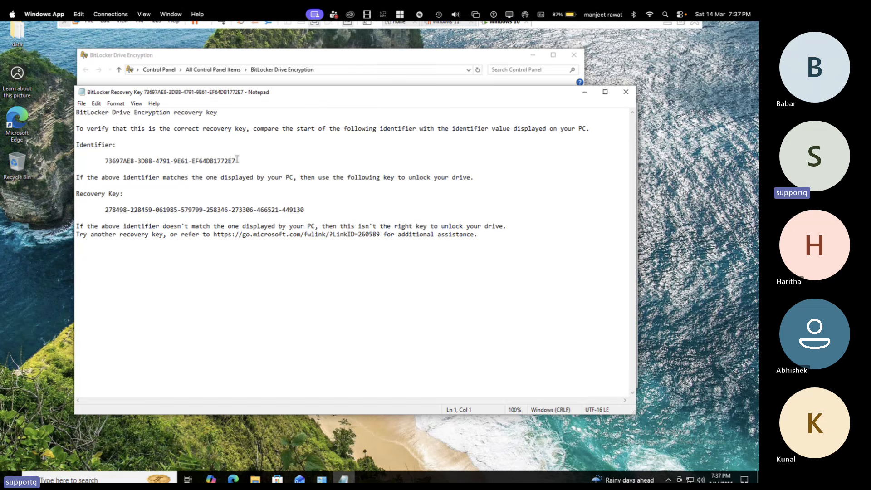
drag(237, 161, 133, 148)
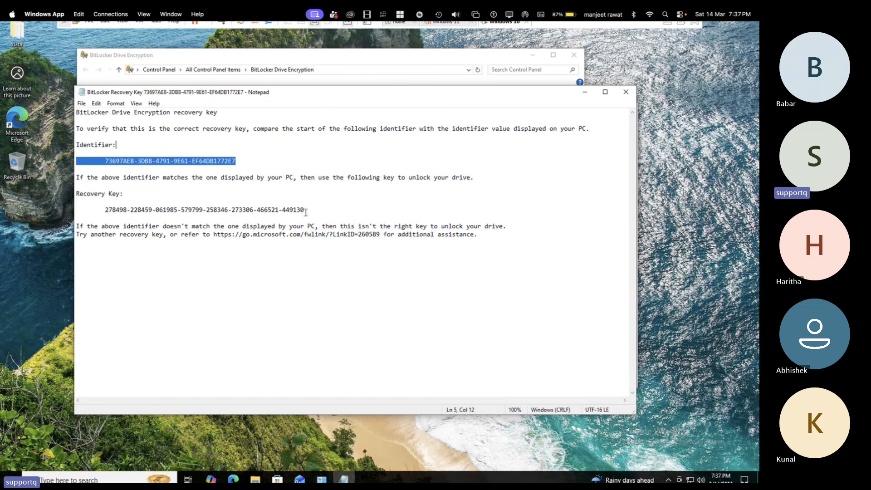
drag(305, 210, 200, 200)
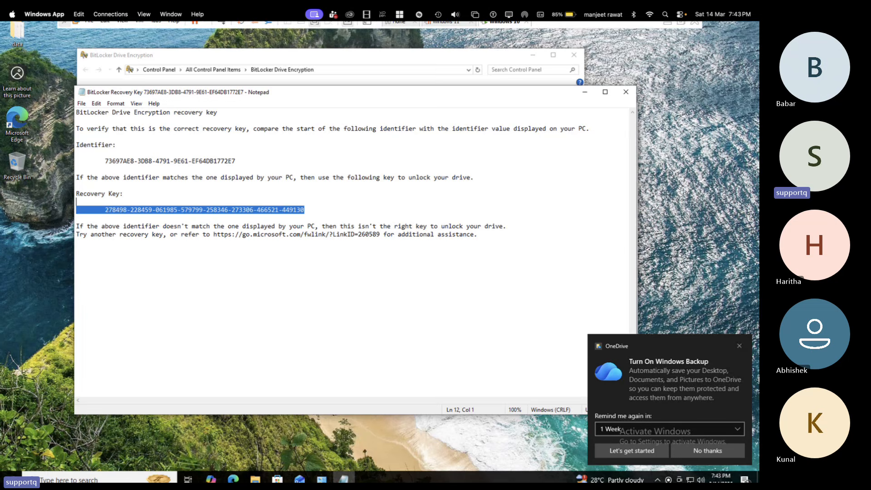
Step: Dismiss the OneDrive backup notification and close the recovery key file, BitLocker Drive Encryption and data folder windows
click(740, 347)
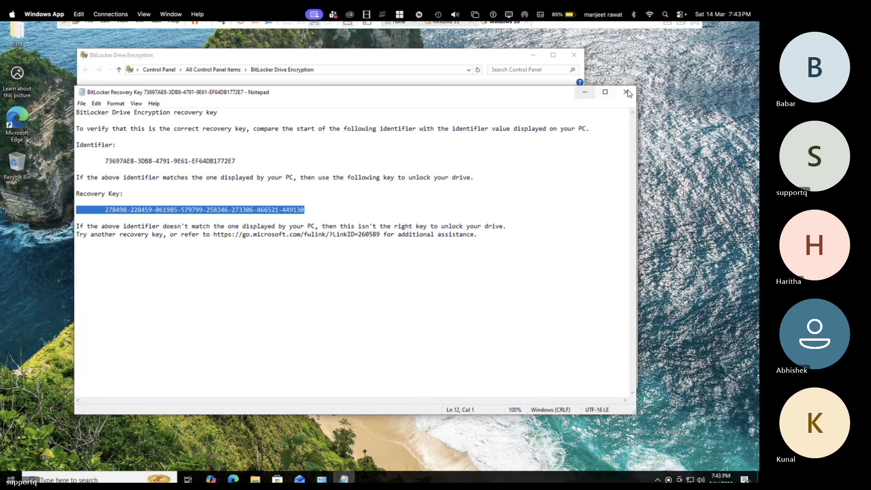
click(576, 57)
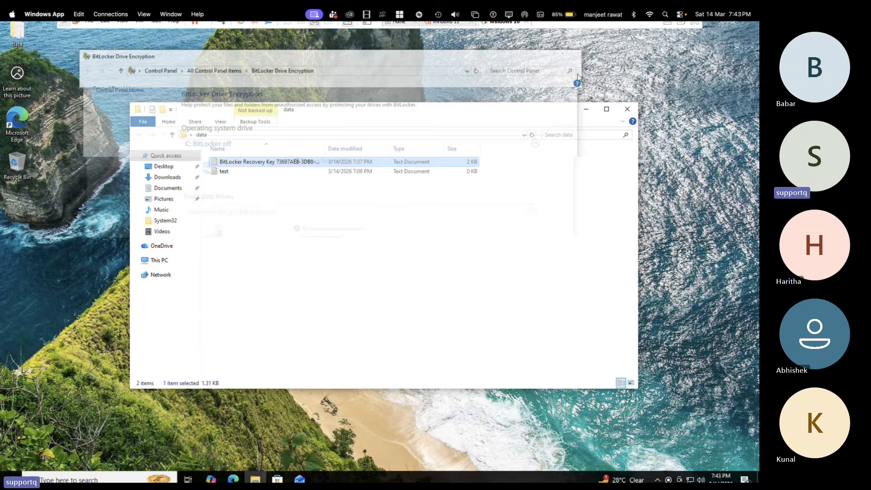
click(627, 110)
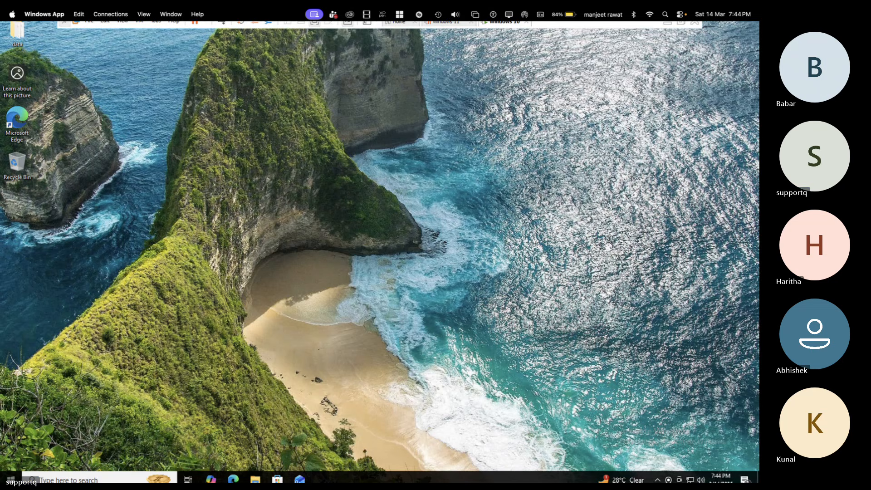
Step: Switch to the Microsoft Teams meeting and stop sharing the screen
key(ctrl+Left)
key(ctrl+Left)
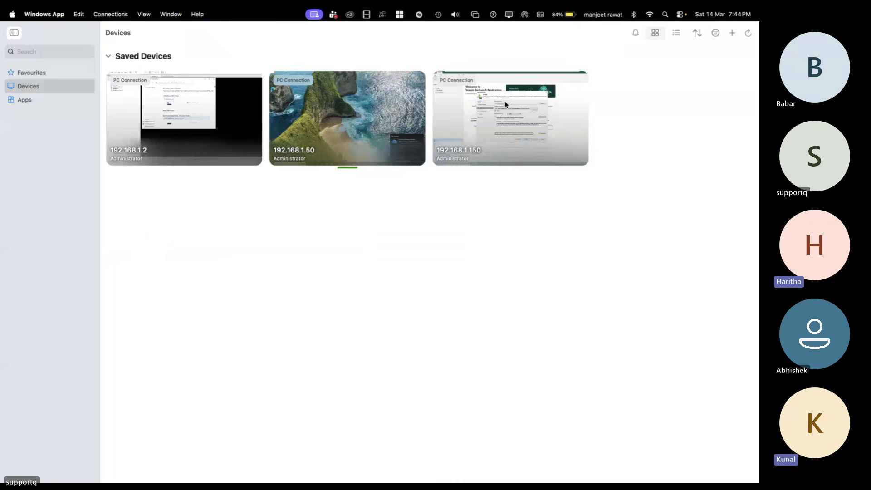
key(ctrl+Left)
key(ctrl+Left)
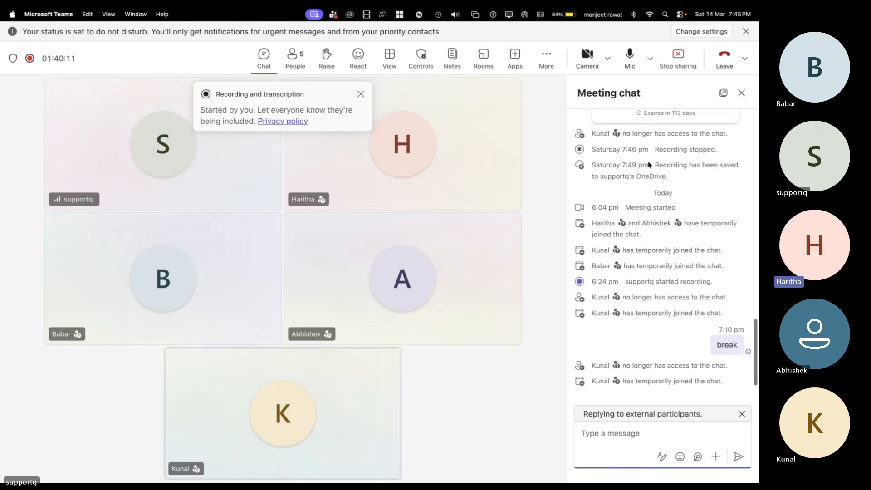
click(679, 60)
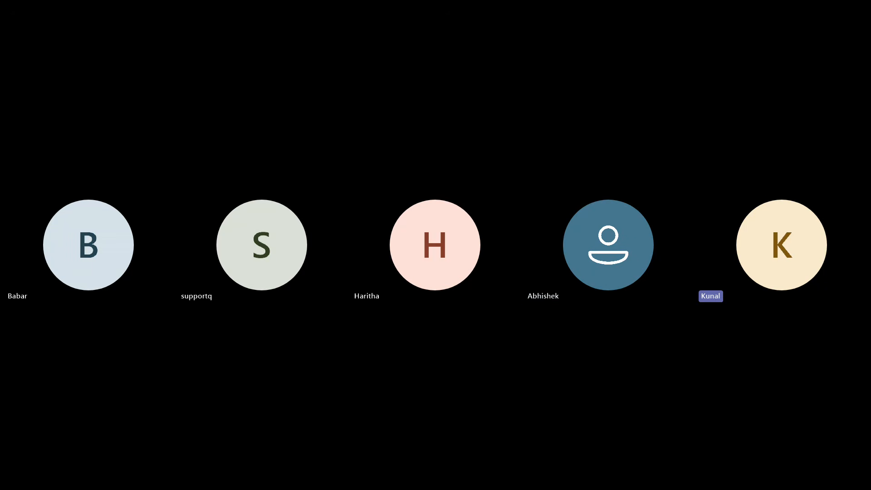